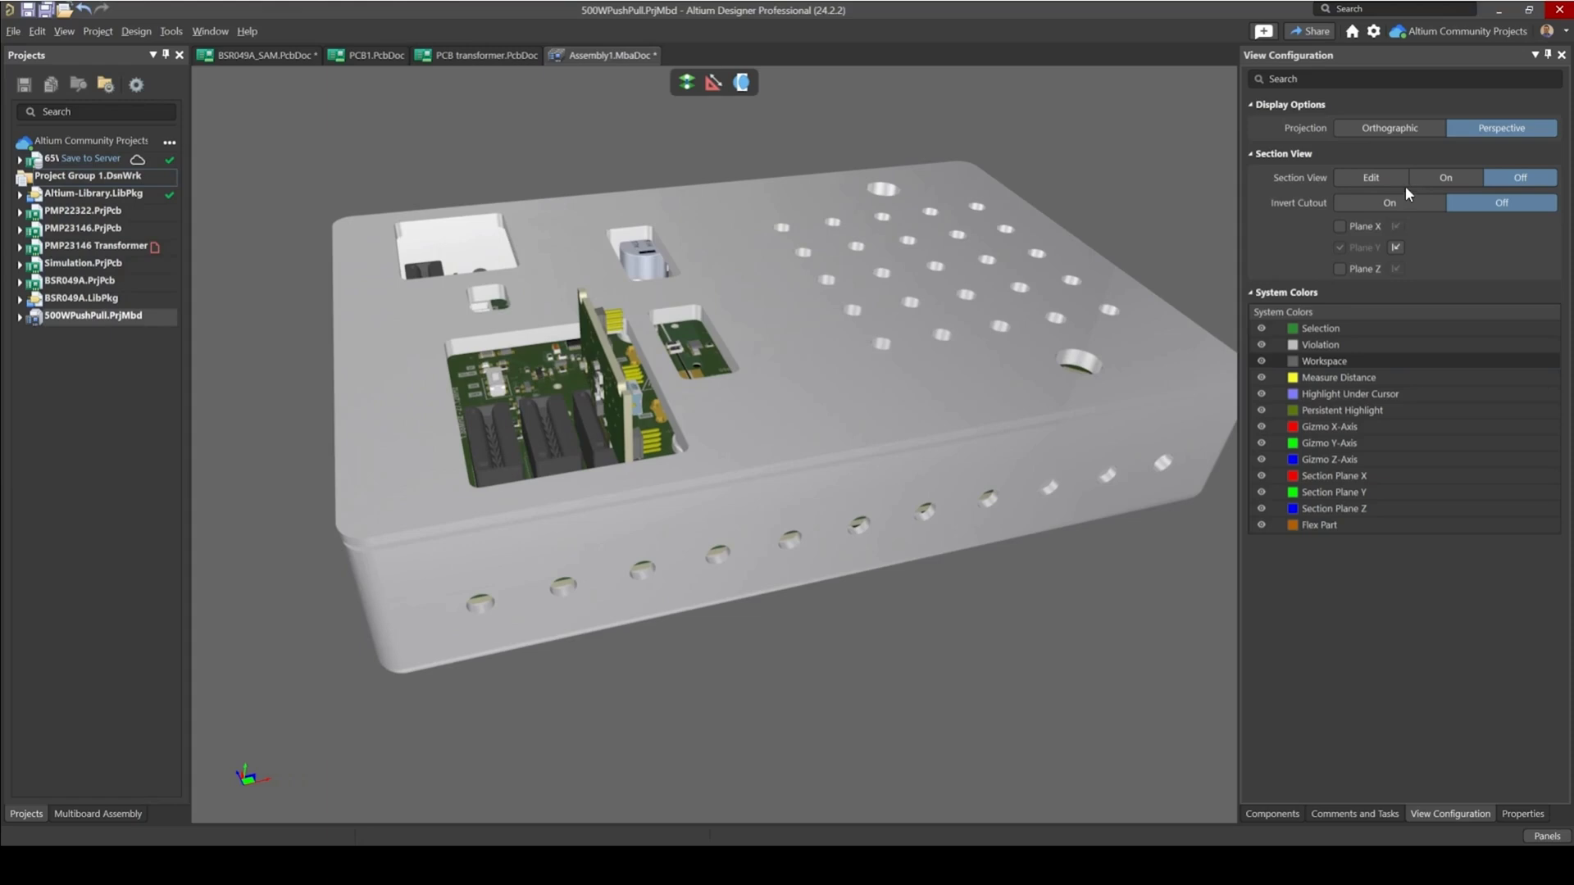
# - Put the enclosure assembly's section view into edit mode and move the Plane Y cut inward through the row of connectors
pyautogui.click(1372, 179)
pyautogui.keyDown('ctrl'); pyautogui.scroll(-2, 451, 509); pyautogui.keyUp('ctrl')
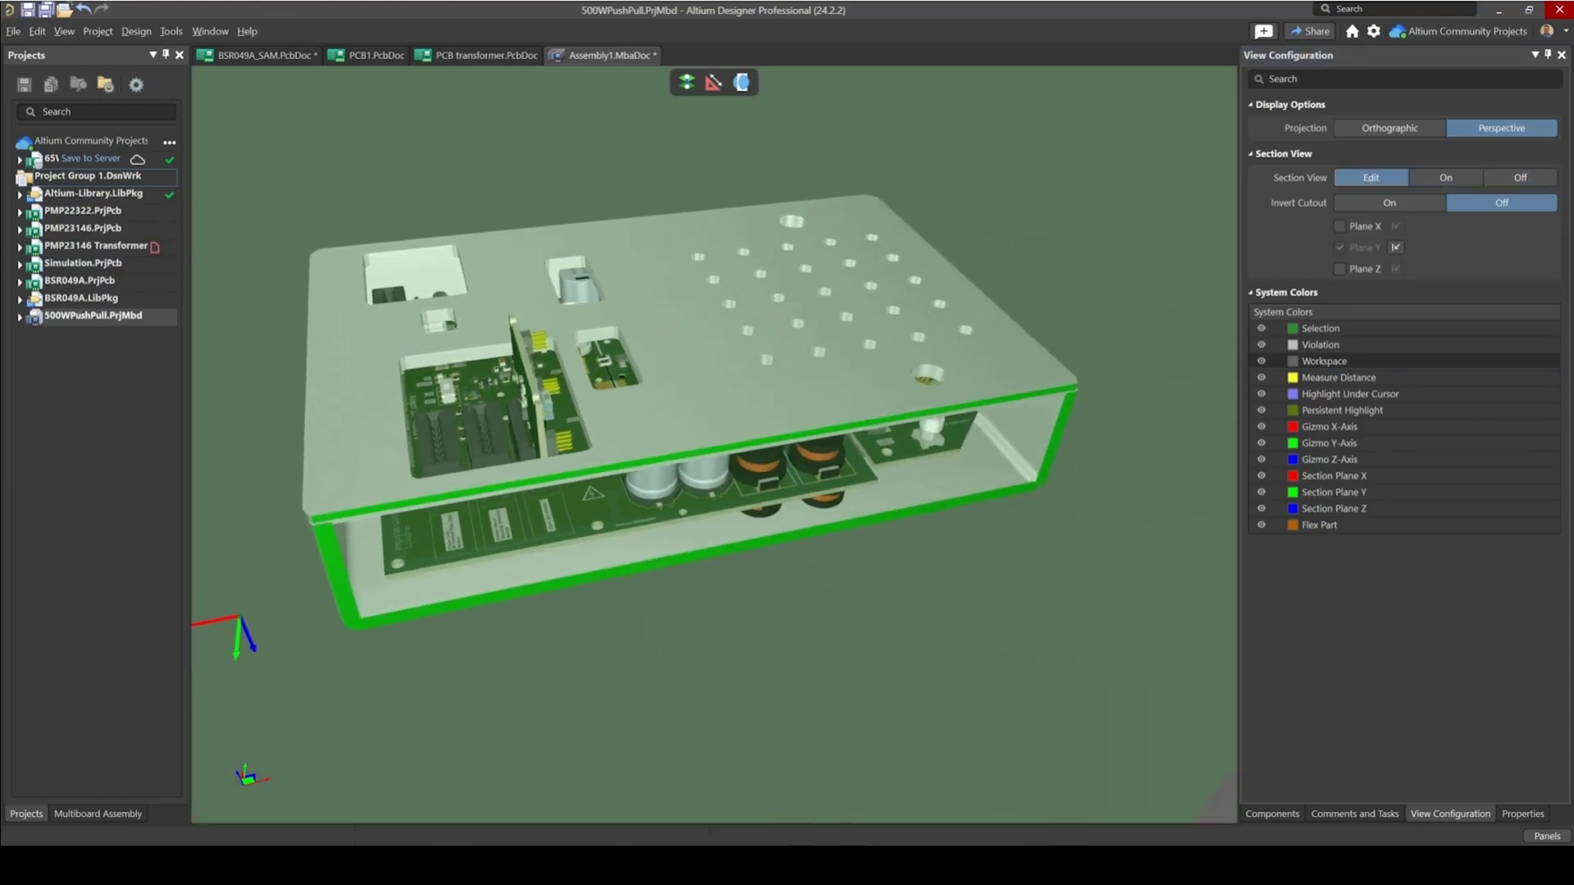
pyautogui.moveTo(384, 526); pyautogui.dragTo(501, 532, button='right')
pyautogui.keyDown('ctrl'); pyautogui.scroll(2, 502, 537); pyautogui.keyUp('ctrl')
pyautogui.keyDown('ctrl'); pyautogui.scroll(1, 378, 636); pyautogui.keyUp('ctrl')
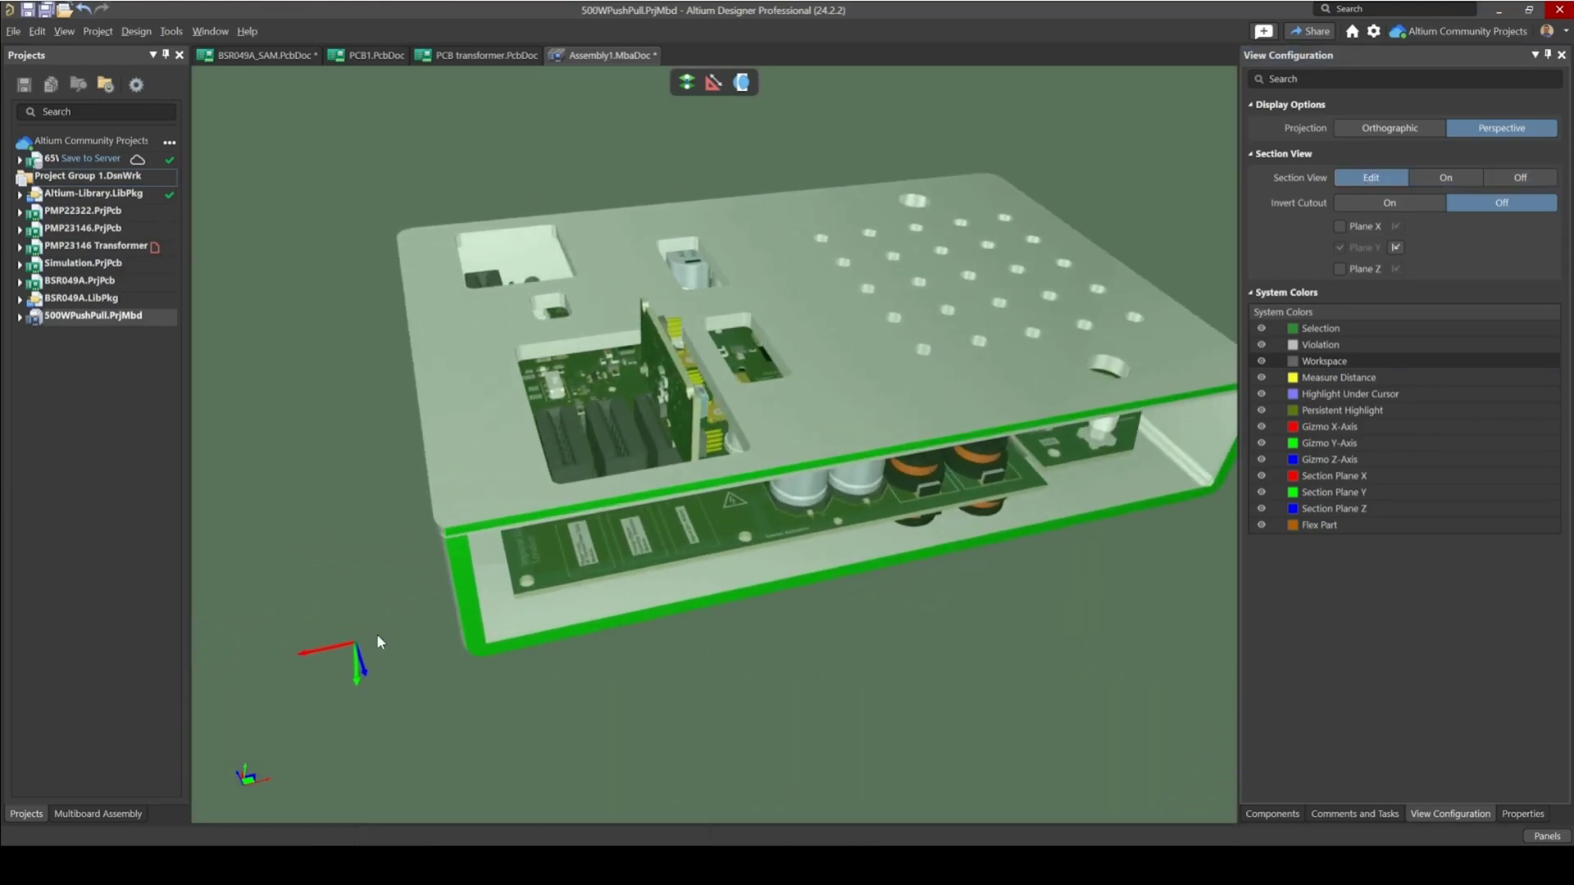
pyautogui.keyDown('shift'); pyautogui.moveTo(455, 615); pyautogui.dragTo(391, 633, button='right'); pyautogui.keyUp('shift')
pyautogui.keyDown('shift'); pyautogui.moveTo(510, 670); pyautogui.dragTo(505, 583, button='right'); pyautogui.keyUp('shift')
pyautogui.moveTo(285, 654); pyautogui.dragTo(293, 584)
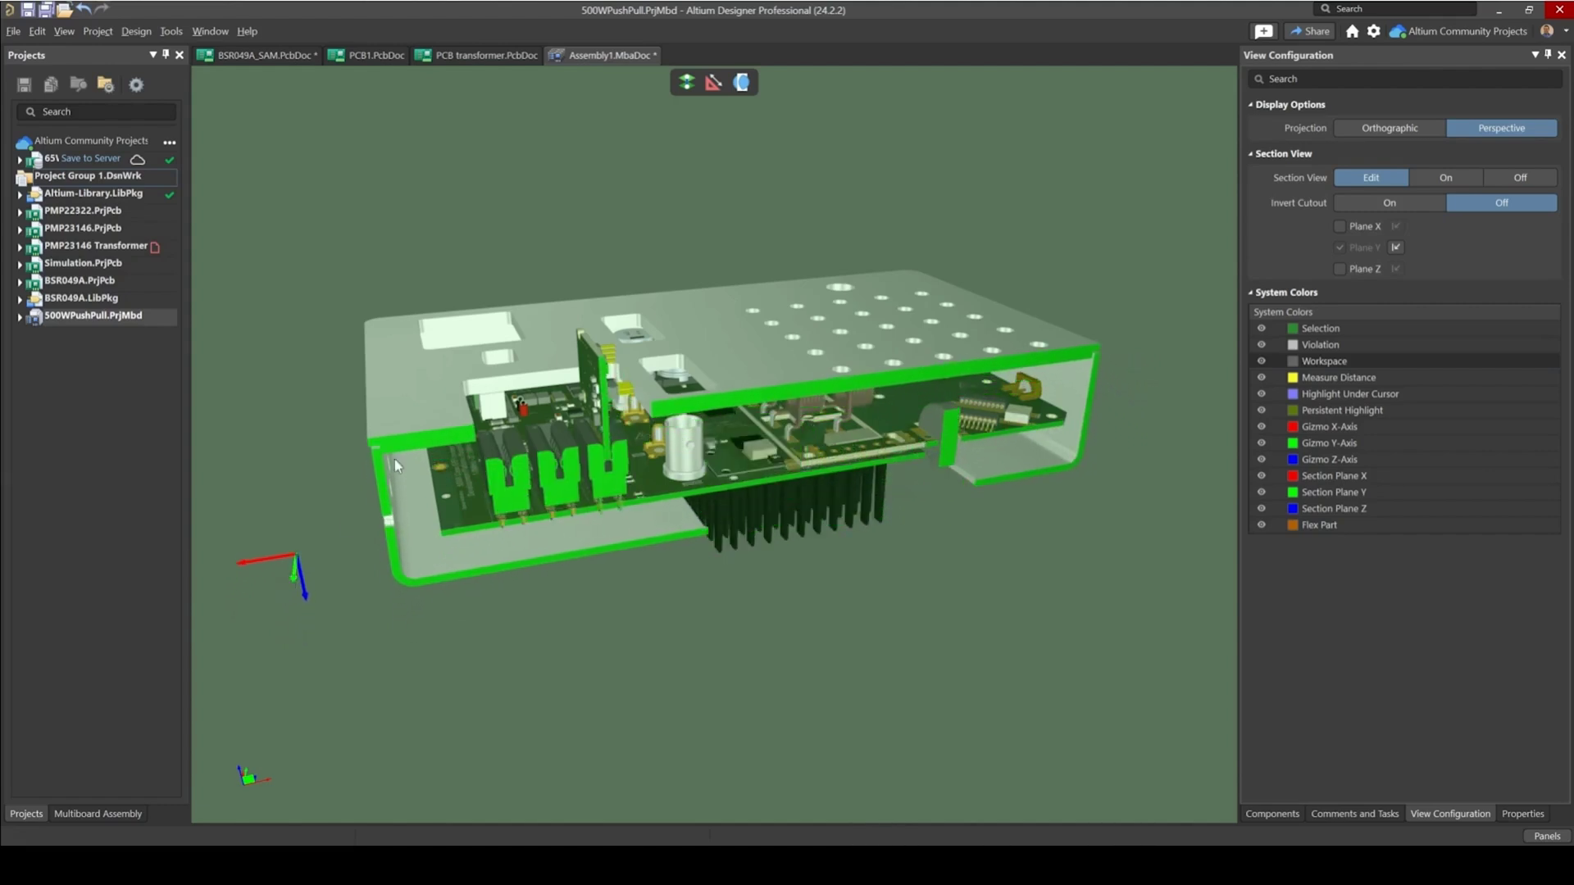
# - Examine the sectioned enclosure from several angles, checking how the connectors, plug-in board, capacitor and heatsink fit inside
pyautogui.moveTo(397, 466); pyautogui.dragTo(391, 517, button='right')
pyautogui.keyDown('ctrl'); pyautogui.scroll(2, 488, 493); pyautogui.keyUp('ctrl')
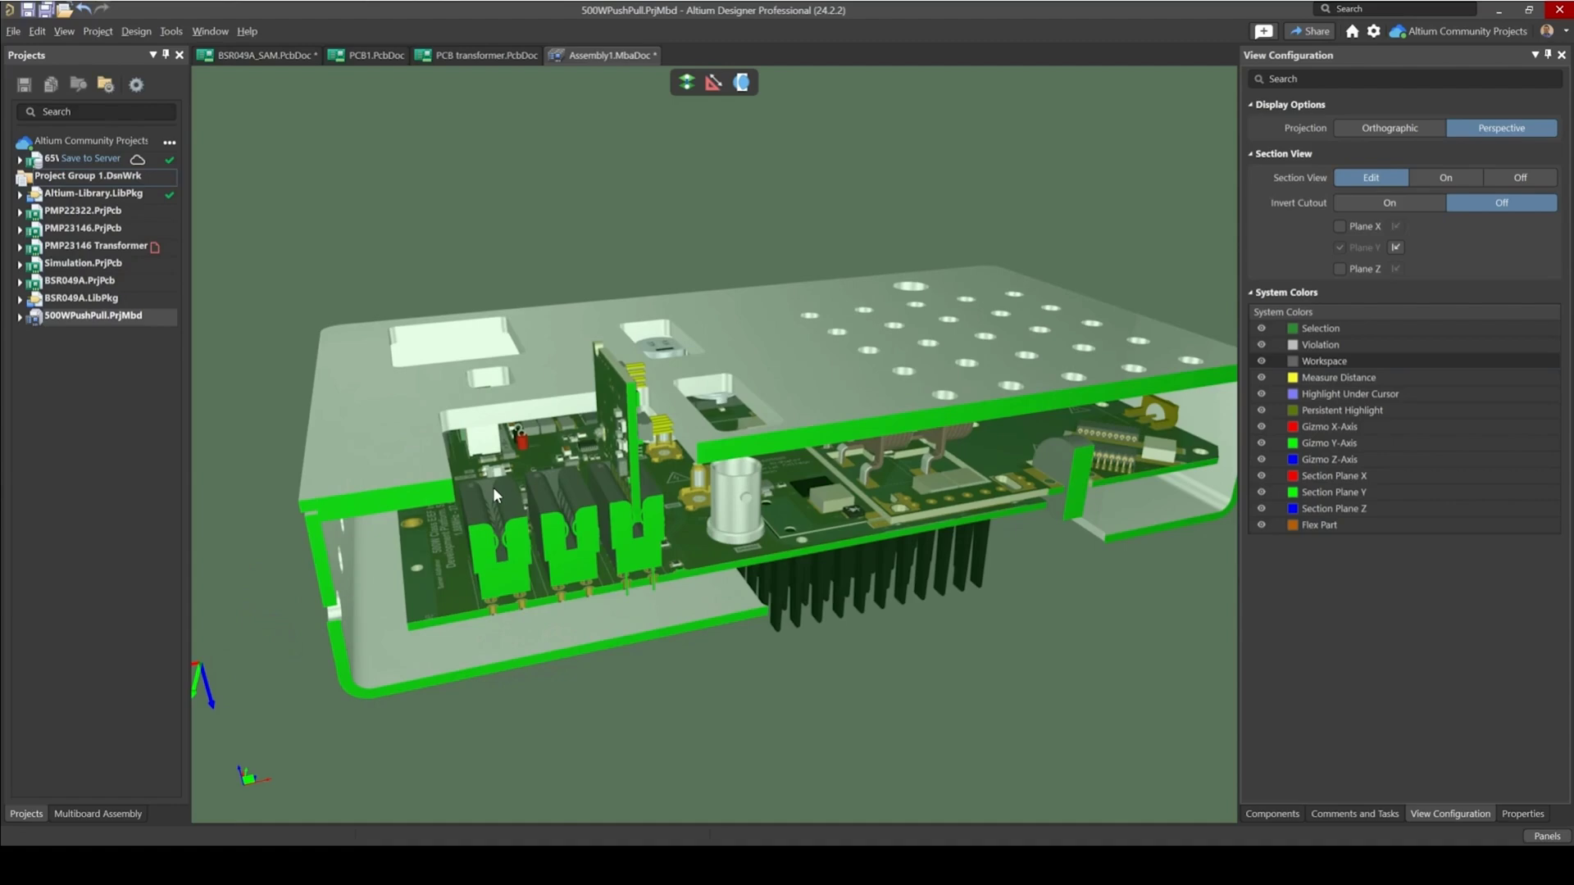
pyautogui.keyDown('ctrl'); pyautogui.scroll(-2, 522, 601); pyautogui.keyUp('ctrl')
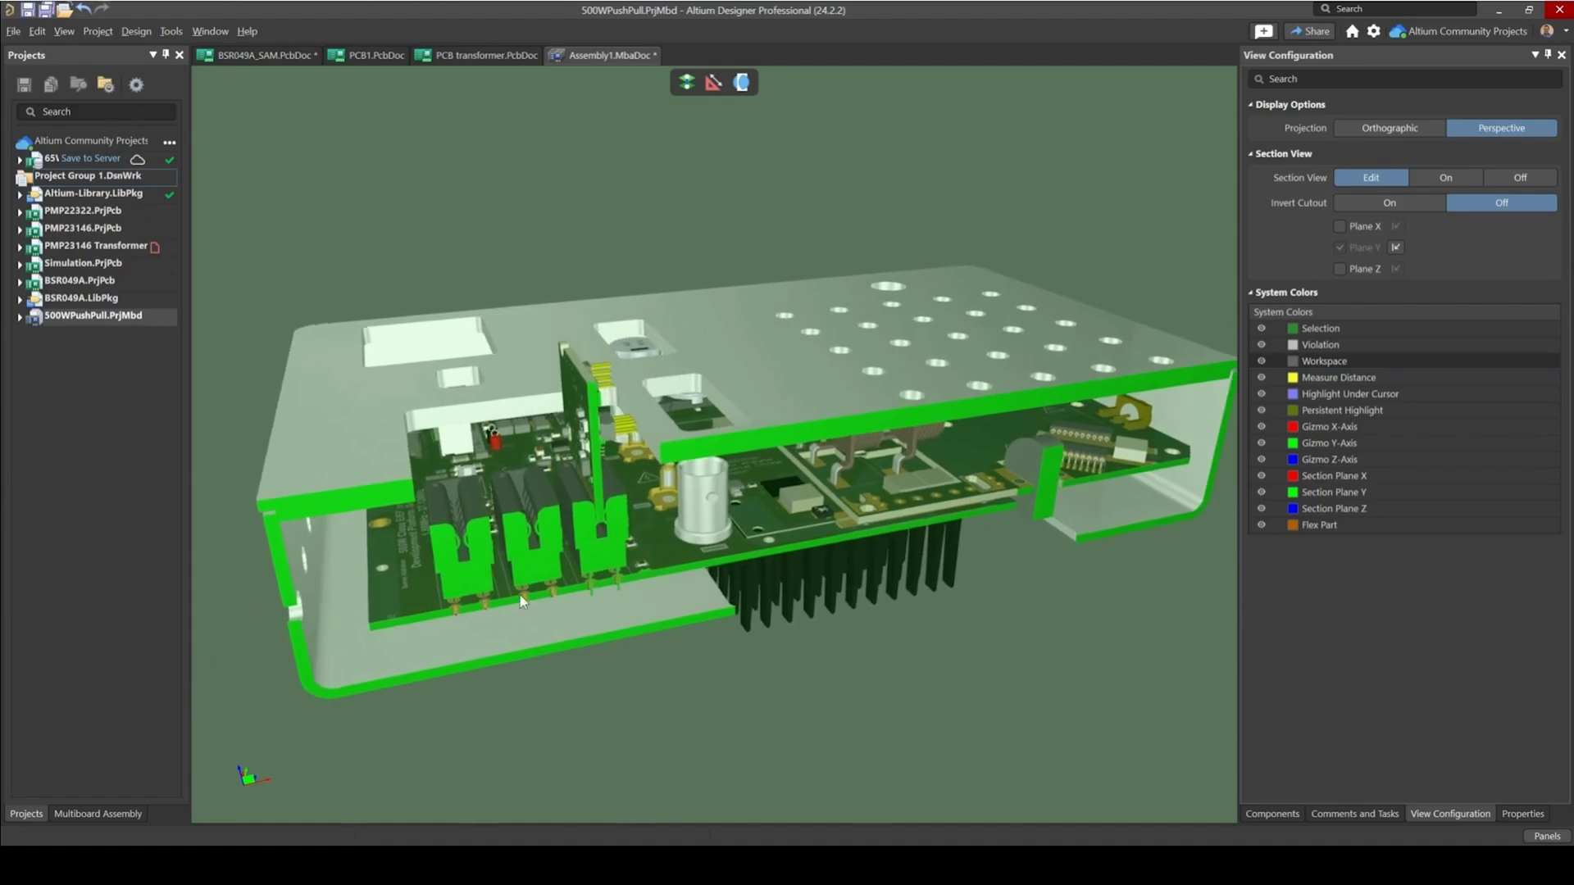
pyautogui.keyDown('shift'); pyautogui.moveTo(566, 607); pyautogui.dragTo(631, 526, button='right'); pyautogui.keyUp('shift')
pyautogui.keyDown('ctrl'); pyautogui.scroll(2, 630, 523); pyautogui.keyUp('ctrl')
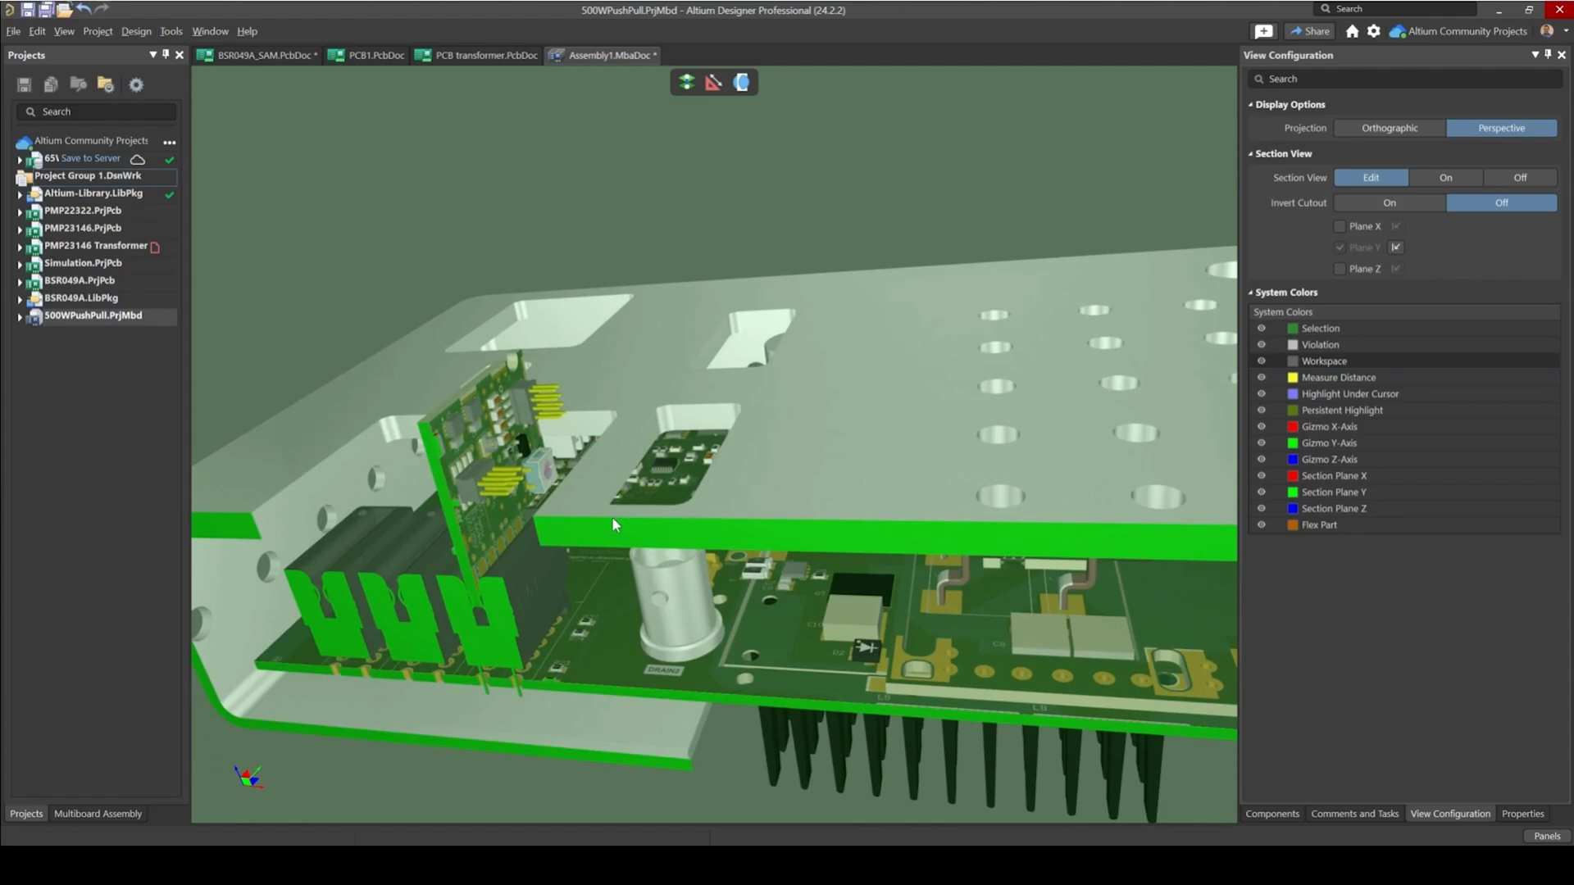
pyautogui.moveTo(598, 561)
pyautogui.mouseDown(button='right')
pyautogui.moveTo(585, 578)
pyautogui.moveTo(589, 557)
pyautogui.mouseUp(button='right')
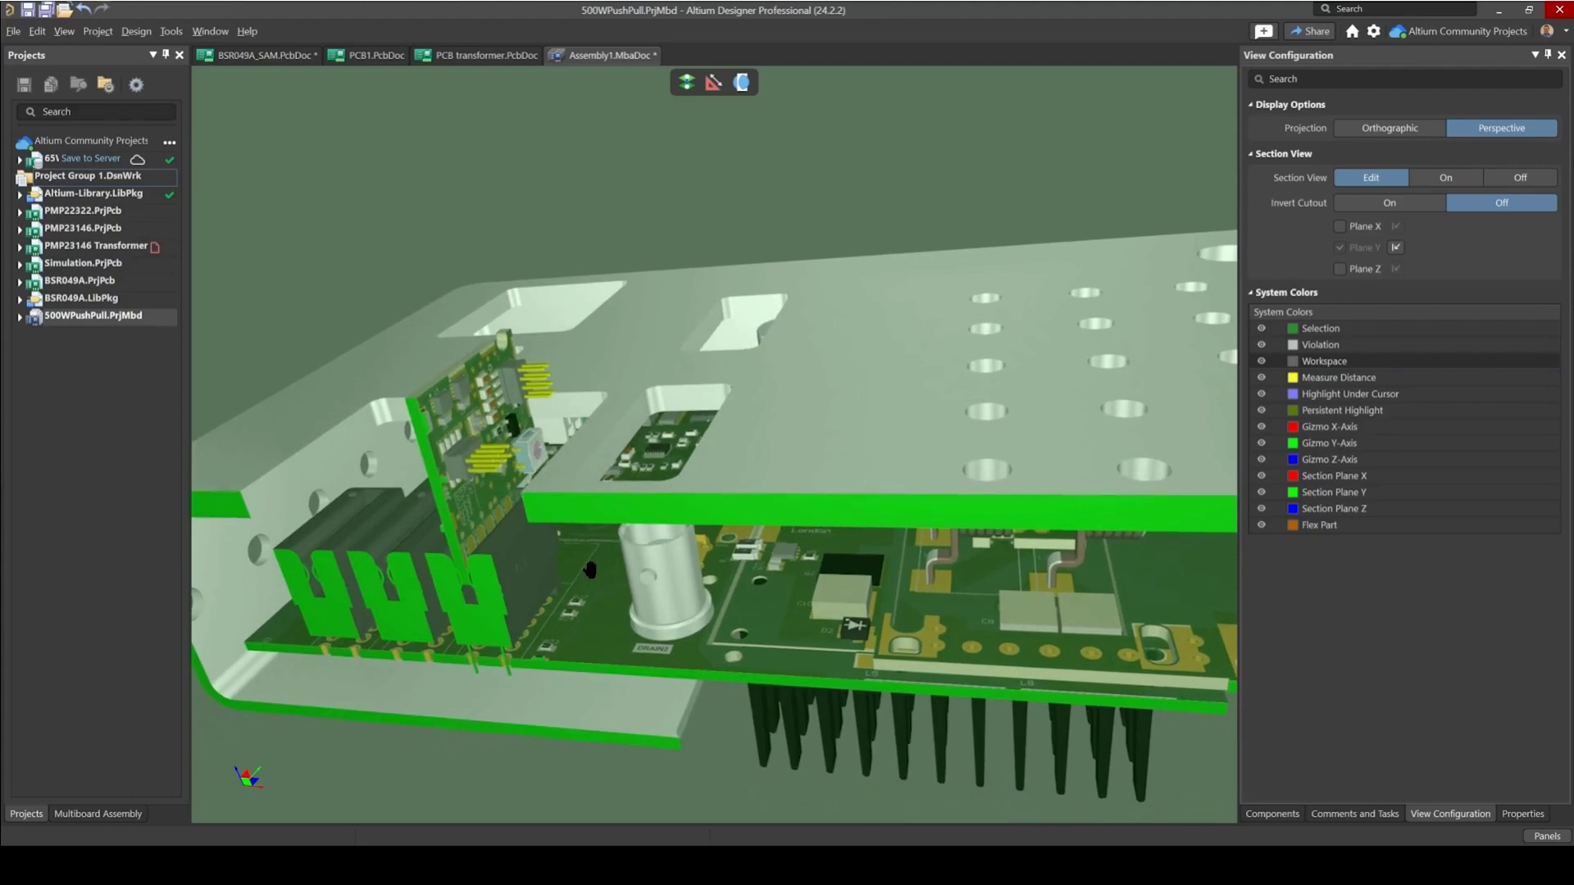
pyautogui.keyDown('ctrl'); pyautogui.scroll(-2, 589, 558); pyautogui.keyUp('ctrl')
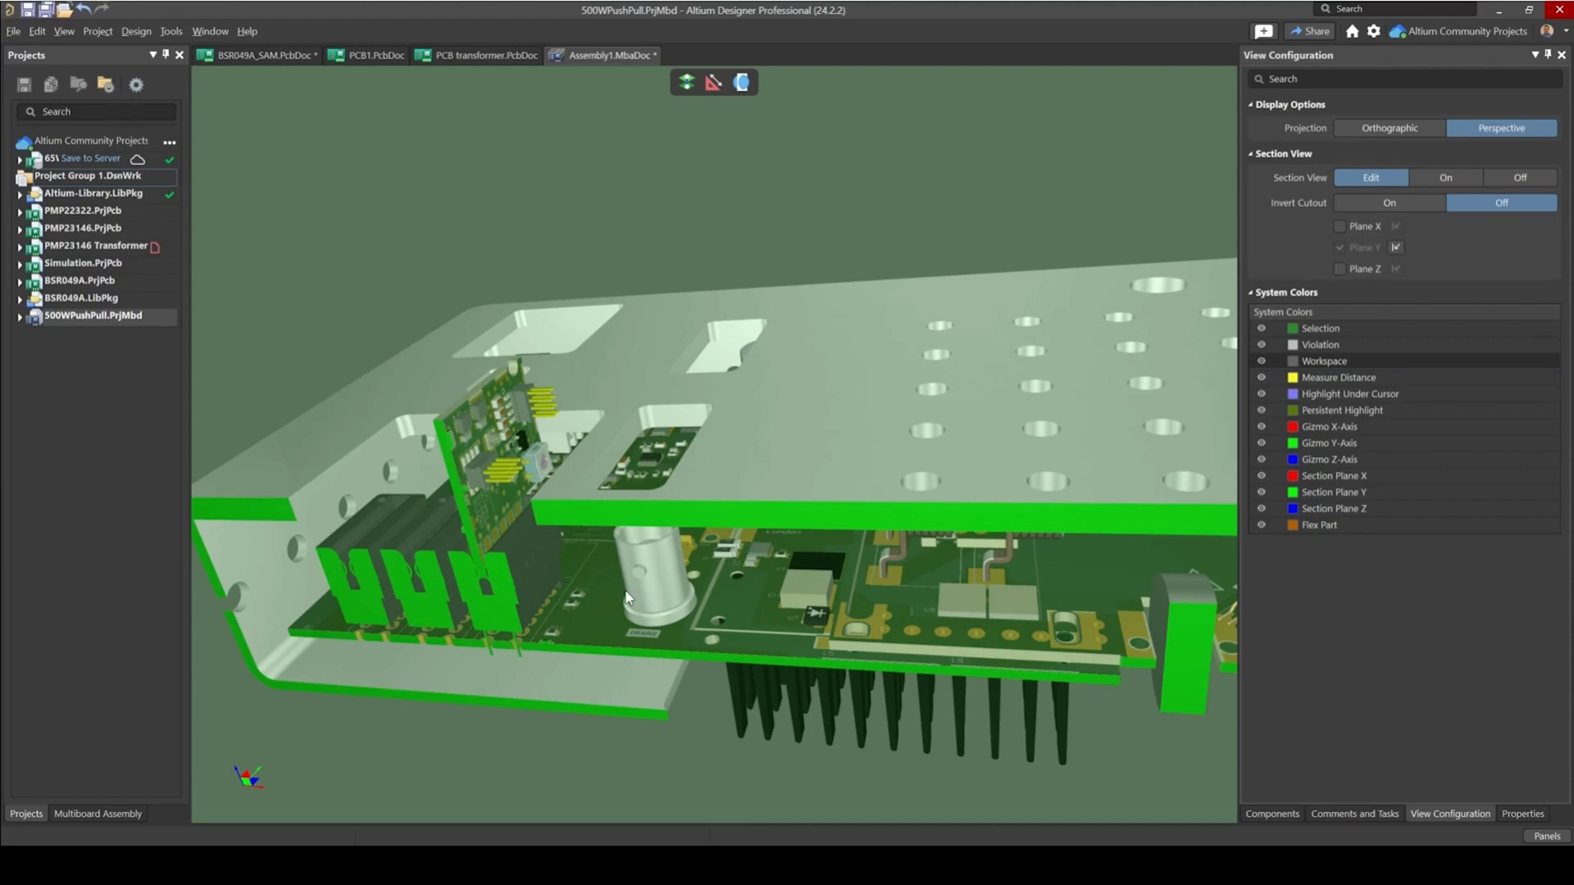
pyautogui.moveTo(609, 612); pyautogui.dragTo(732, 602, button='right')
pyautogui.keyDown('ctrl'); pyautogui.scroll(-3, 613, 608); pyautogui.keyUp('ctrl')
pyautogui.keyDown('ctrl'); pyautogui.scroll(-1, 731, 602); pyautogui.keyUp('ctrl')
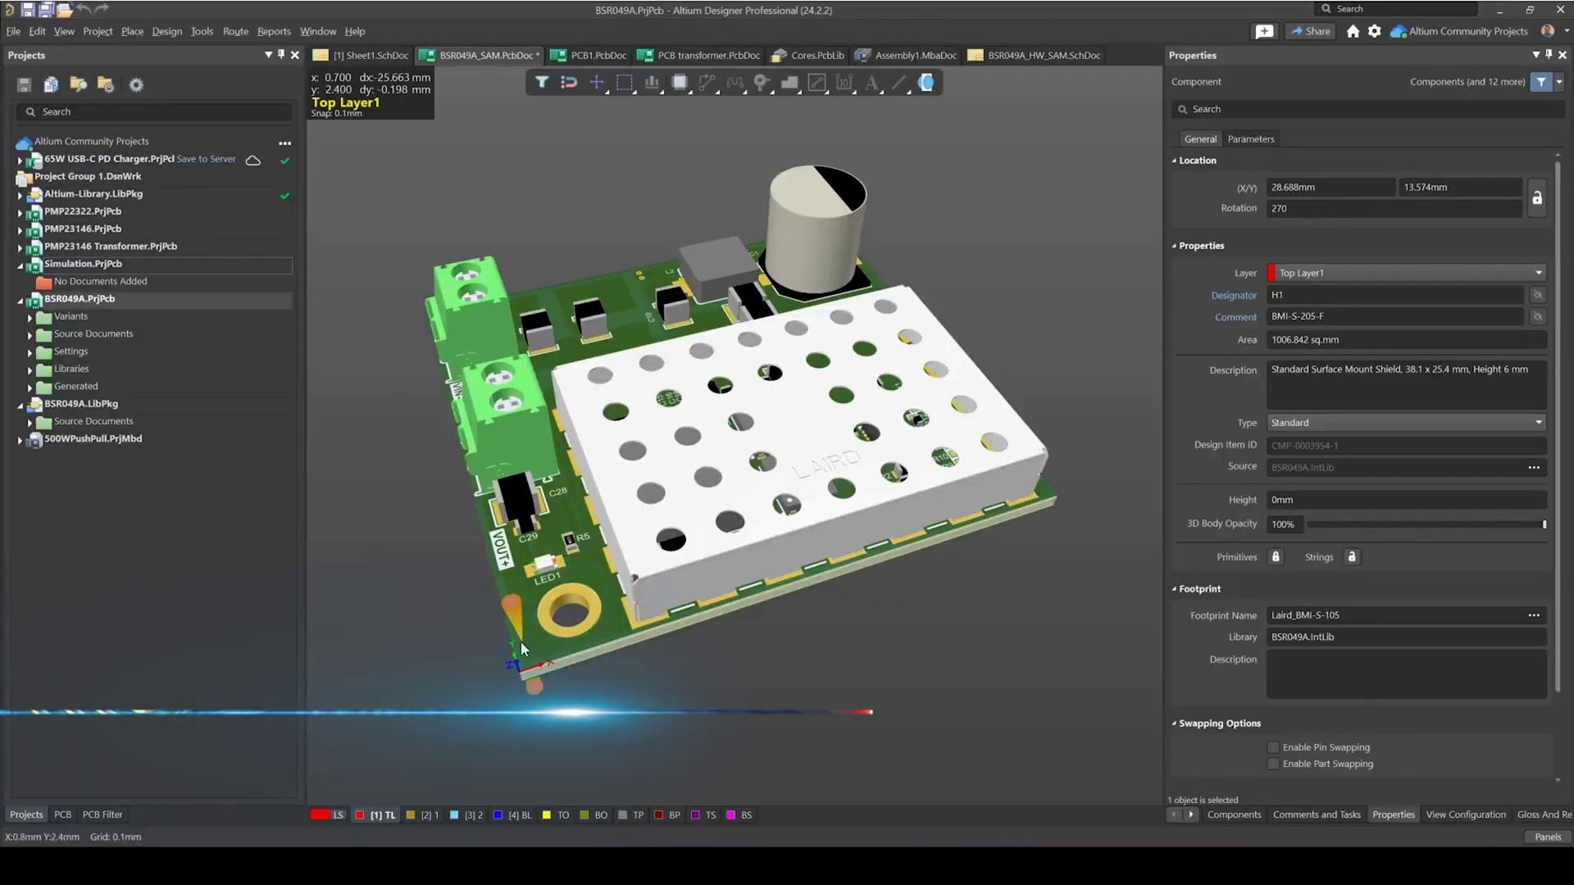
# - Inspect the perforated shield and surrounding components on the BSR049A_SAM board in 3D from several angles
pyautogui.moveTo(799, 500); pyautogui.dragTo(803, 527, button='right')
pyautogui.keyDown('shift'); pyautogui.moveTo(611, 605); pyautogui.dragTo(639, 554, button='right'); pyautogui.keyUp('shift')
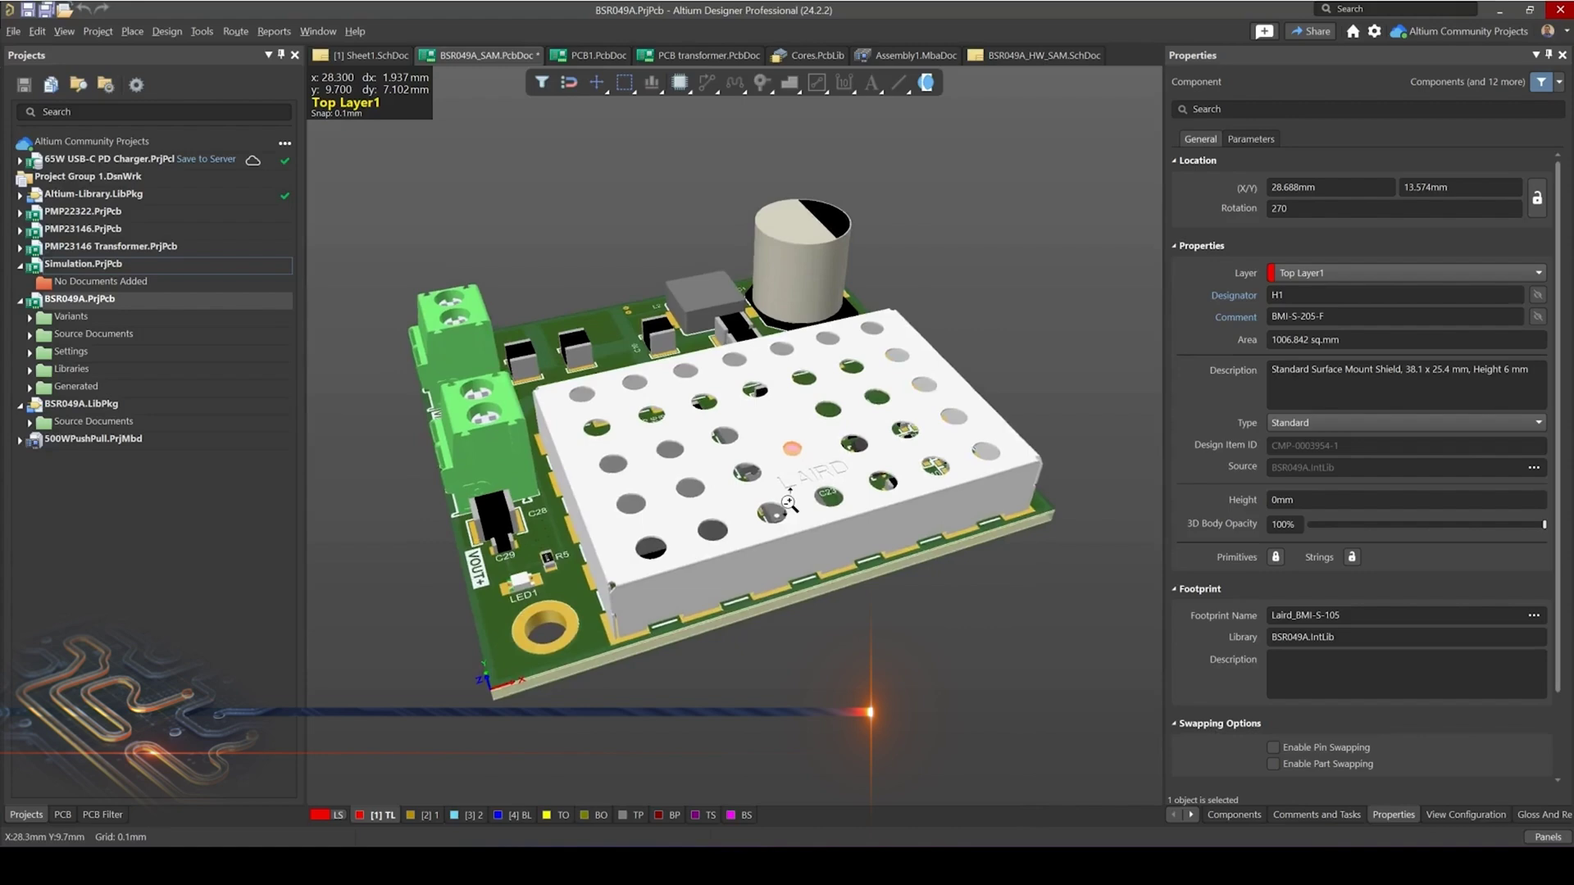
pyautogui.keyDown('ctrl'); pyautogui.scroll(3, 754, 528); pyautogui.keyUp('ctrl')
pyautogui.moveTo(786, 508); pyautogui.dragTo(784, 510, button='right')
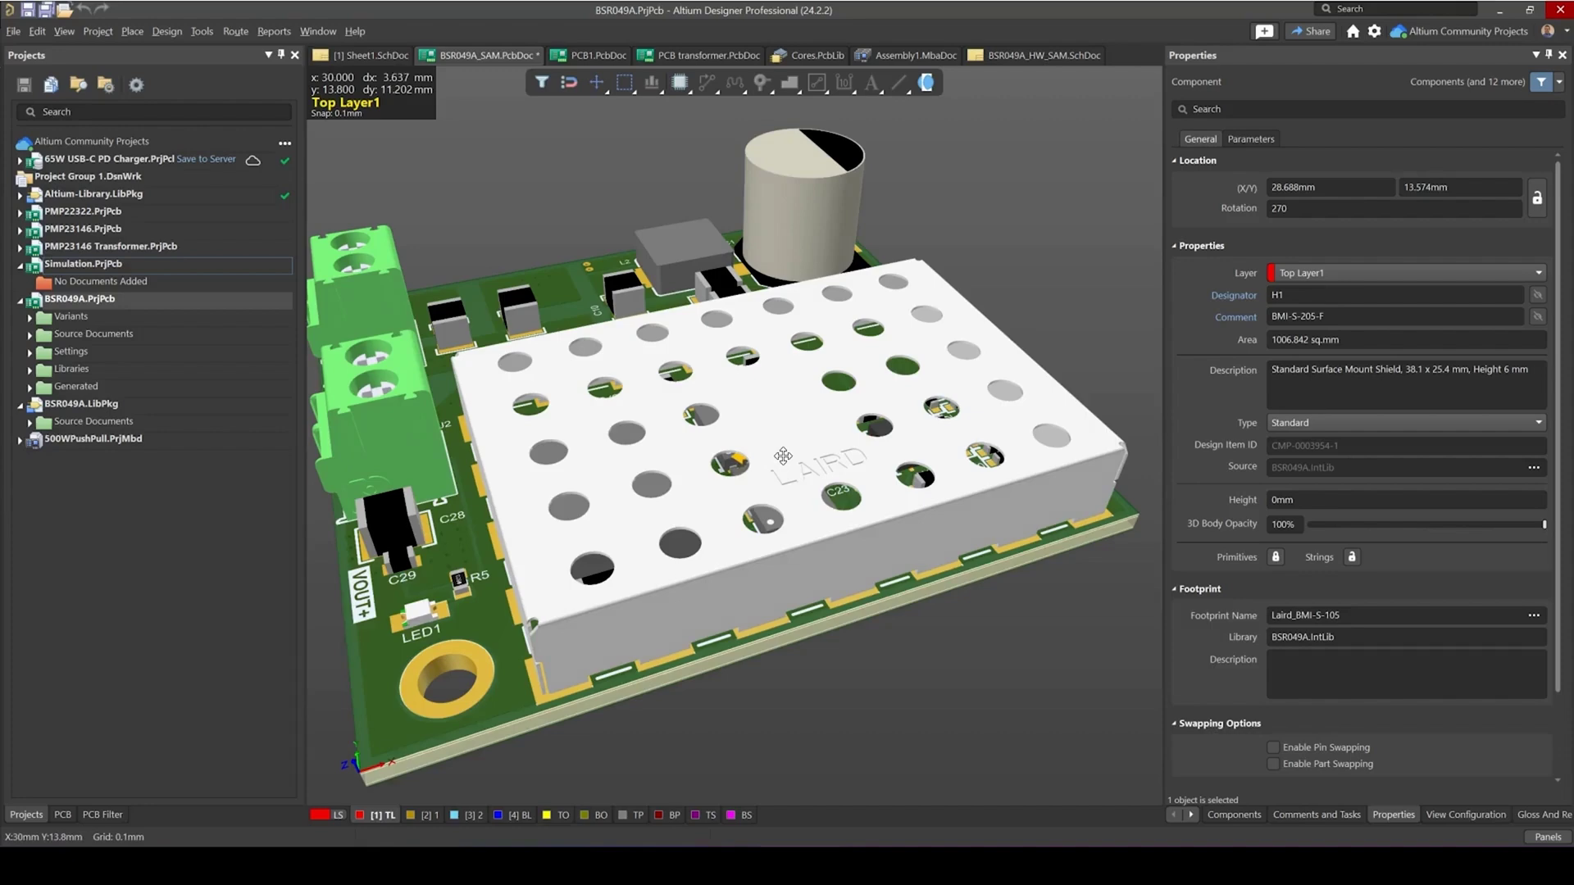
pyautogui.keyDown('shift'); pyautogui.moveTo(730, 465); pyautogui.dragTo(760, 499, button='right'); pyautogui.keyUp('shift')
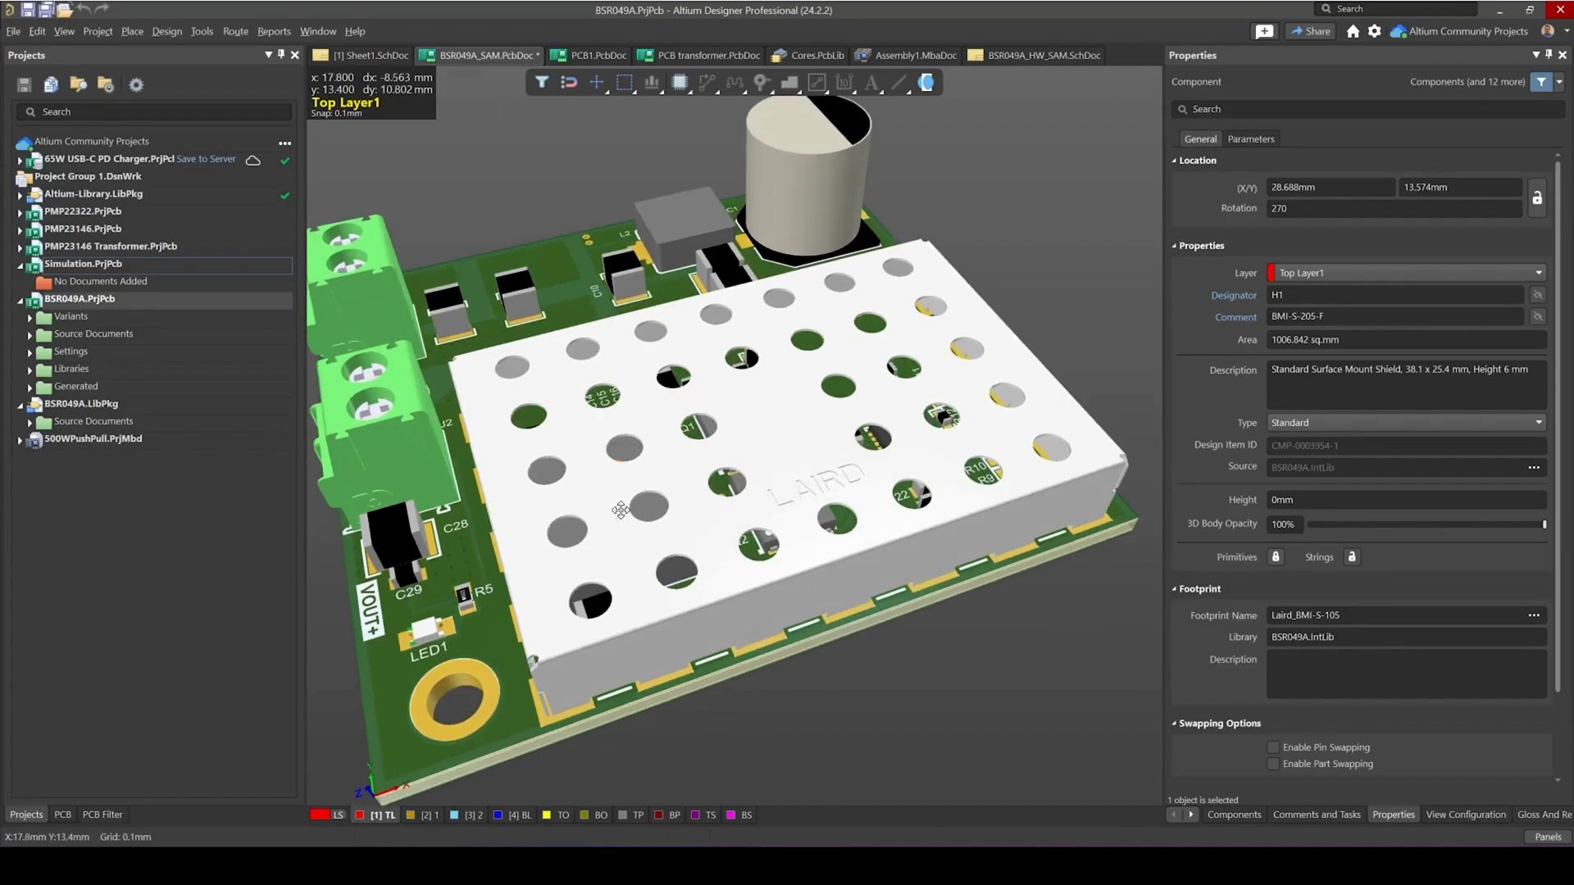
pyautogui.keyDown('shift'); pyautogui.moveTo(620, 510); pyautogui.dragTo(816, 469, button='right'); pyautogui.keyUp('shift')
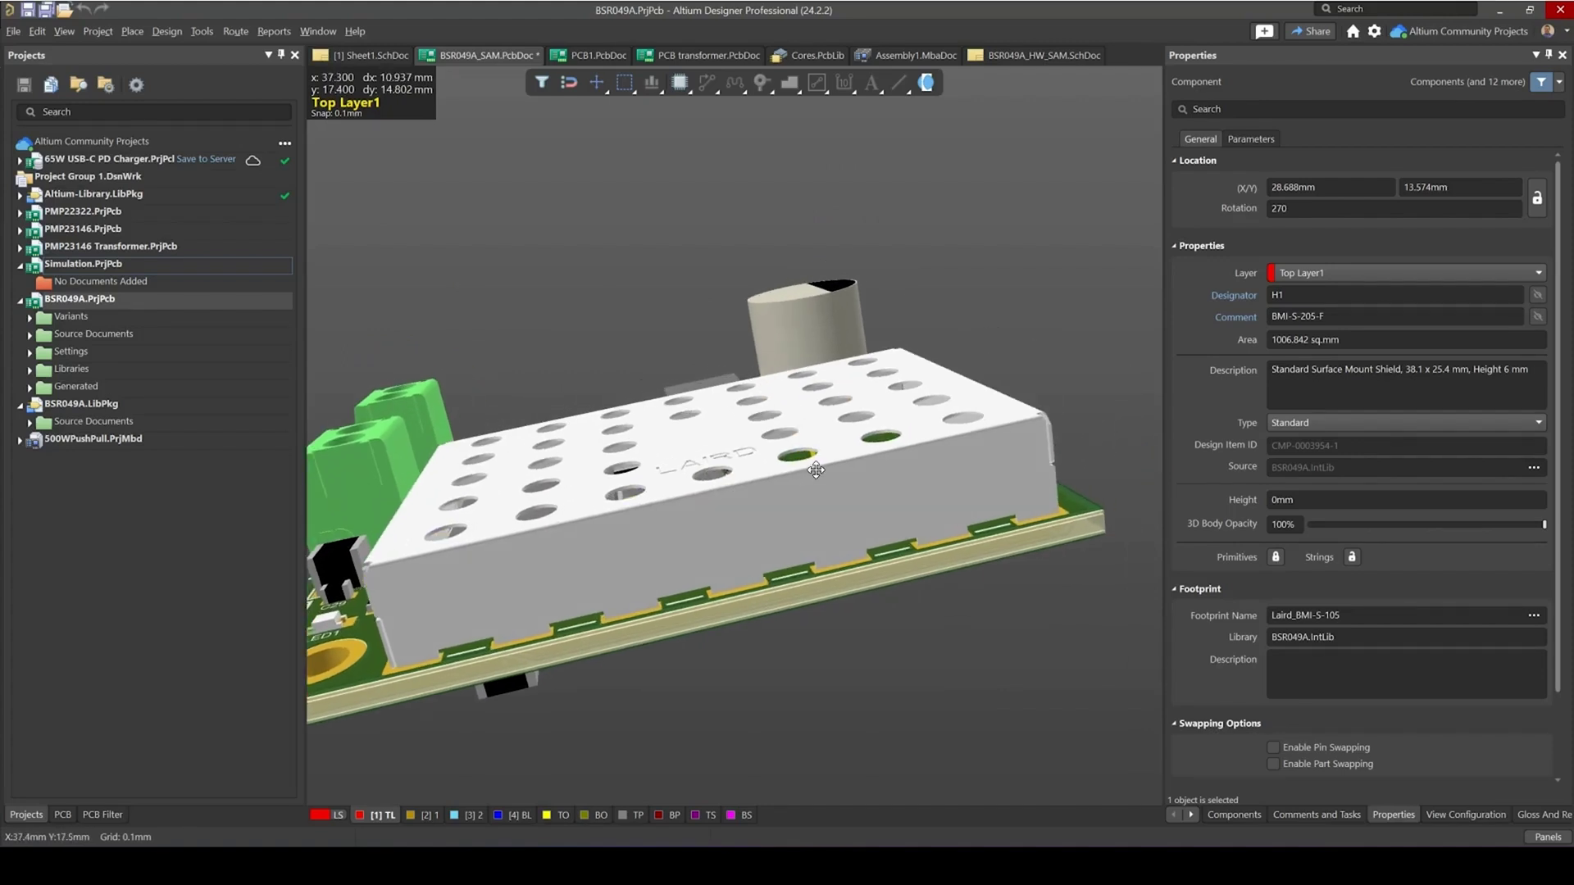
pyautogui.keyDown('shift'); pyautogui.moveTo(679, 424); pyautogui.dragTo(472, 539, button='right'); pyautogui.keyUp('shift')
pyautogui.moveTo(780, 625); pyautogui.dragTo(725, 571, button='right')
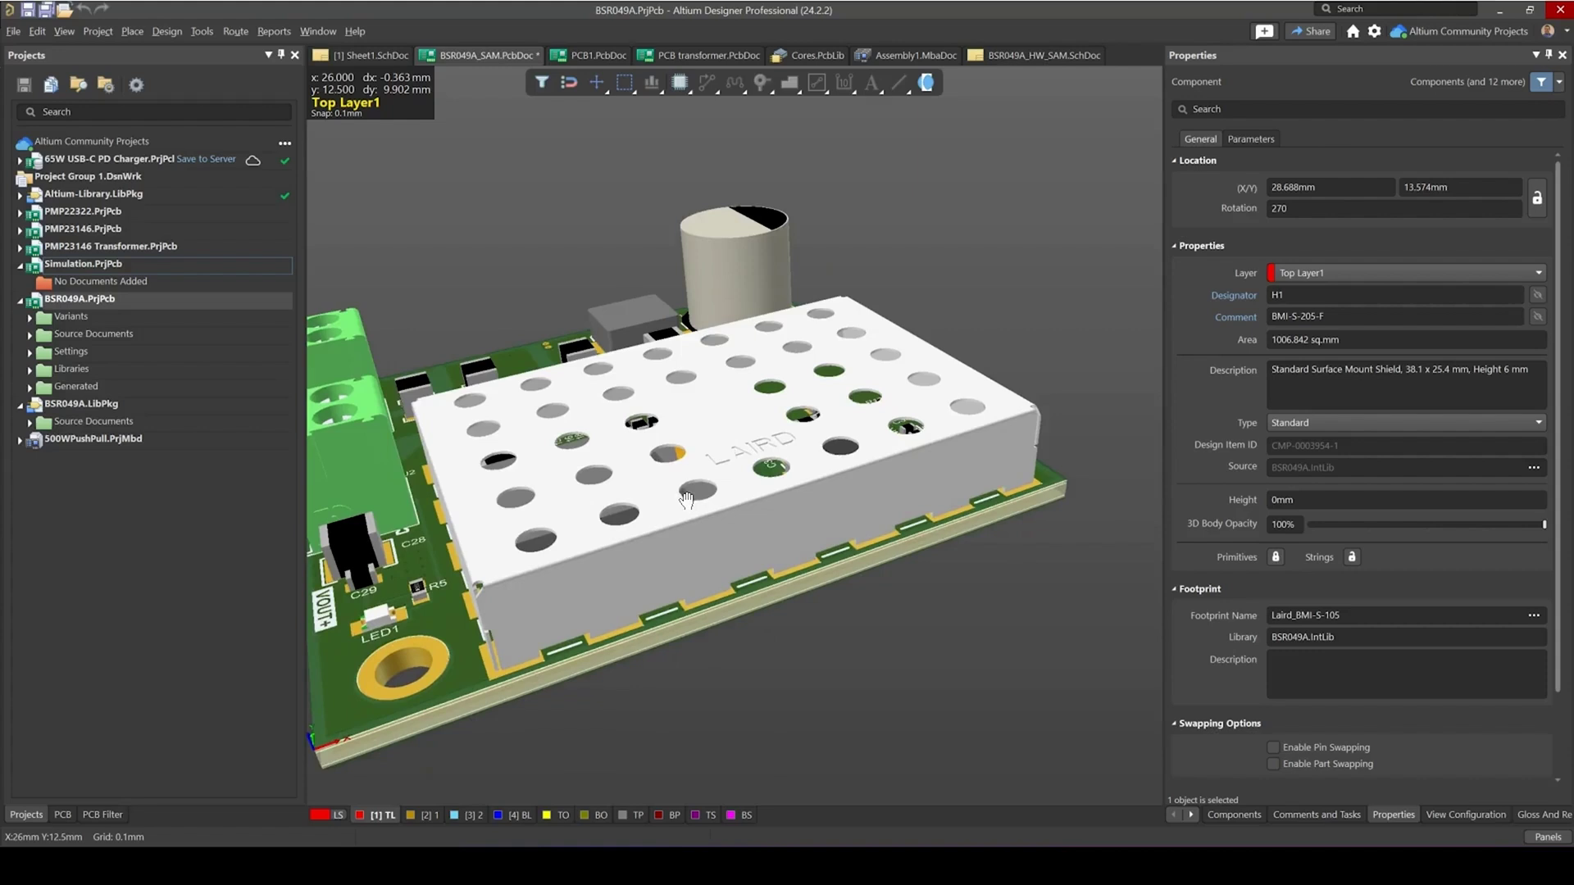
pyautogui.keyDown('ctrl'); pyautogui.scroll(-1, 724, 566); pyautogui.keyUp('ctrl')
pyautogui.moveTo(727, 416)
pyautogui.keyDown('shift'); pyautogui.mouseDown(button='right')
pyautogui.moveTo(779, 503)
pyautogui.moveTo(832, 478)
pyautogui.moveTo(727, 441)
pyautogui.mouseUp(button='right'); pyautogui.keyUp('shift')
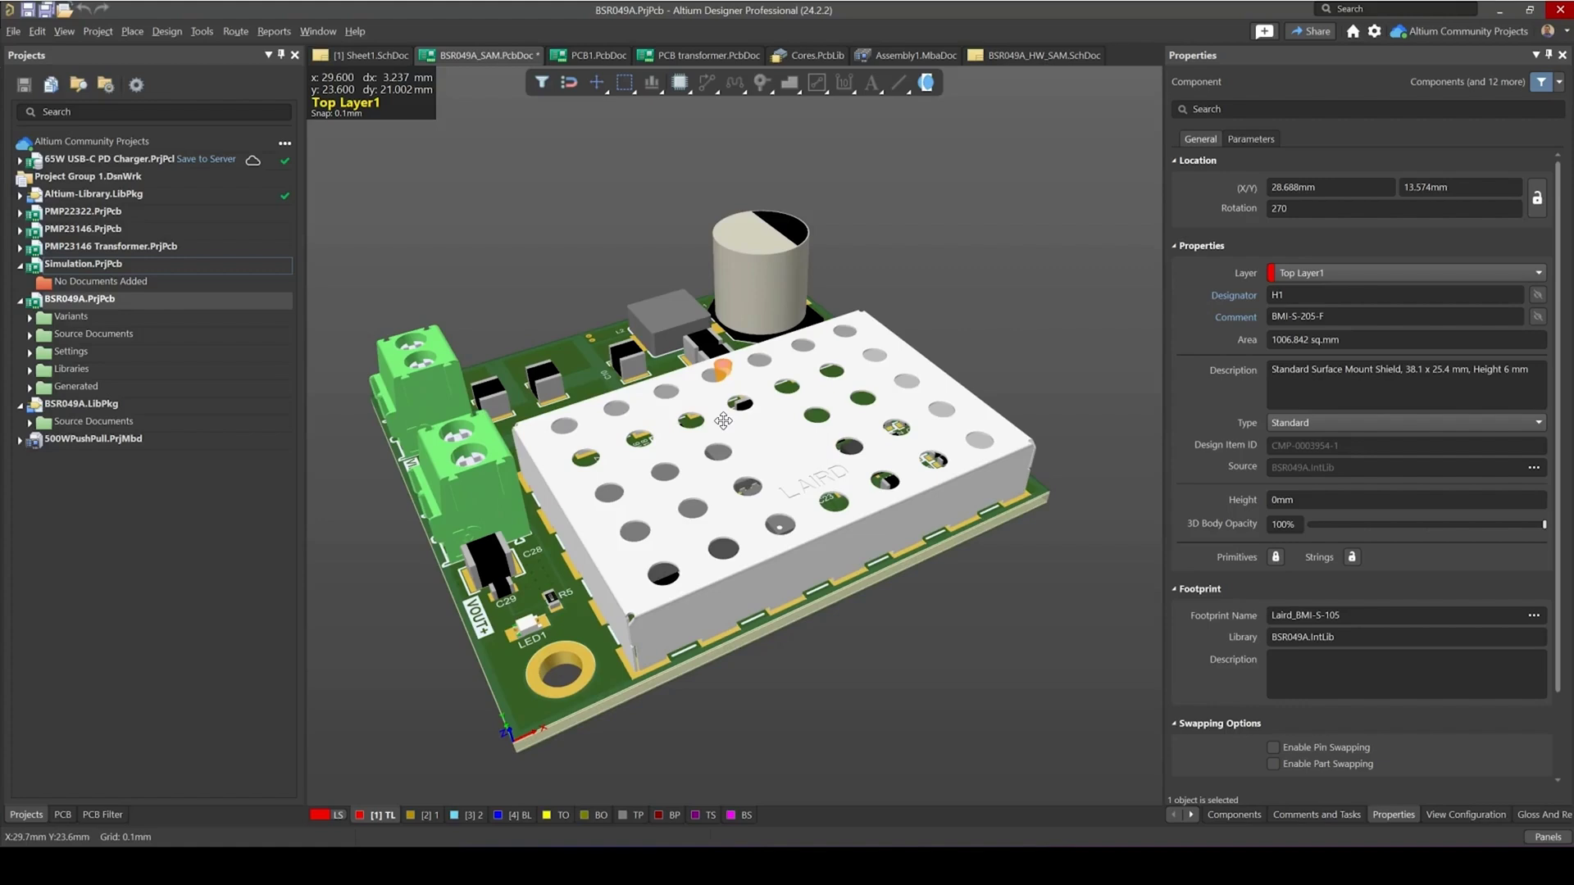
# - Open the Section View settings in the view configuration of the BSR049A_SAM board
pyautogui.press('l')
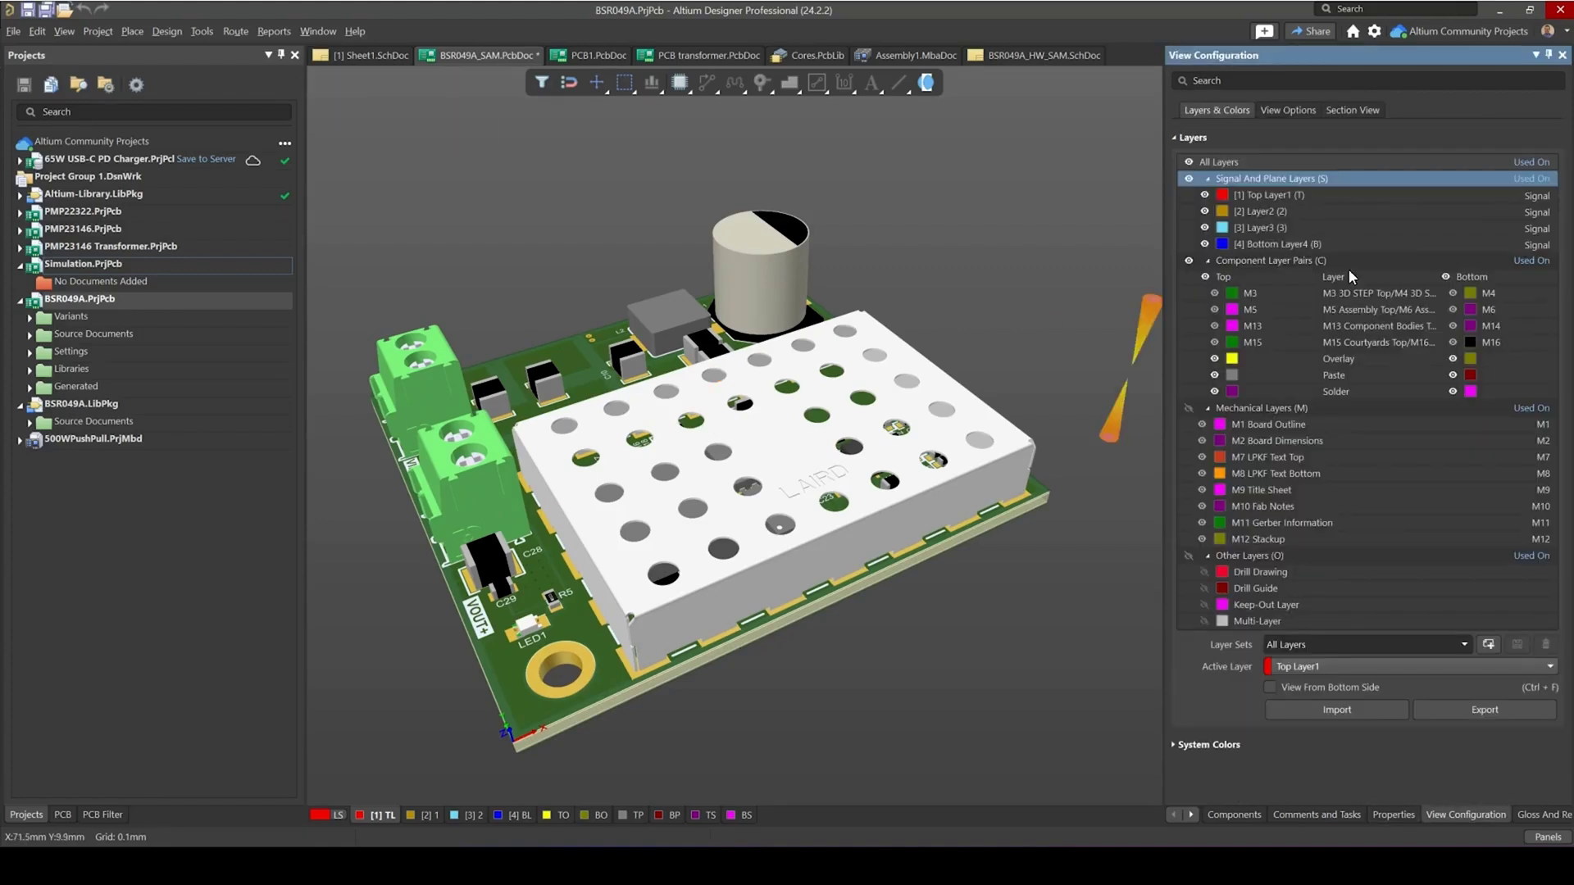
pyautogui.click(1550, 837)
pyautogui.click(1518, 827)
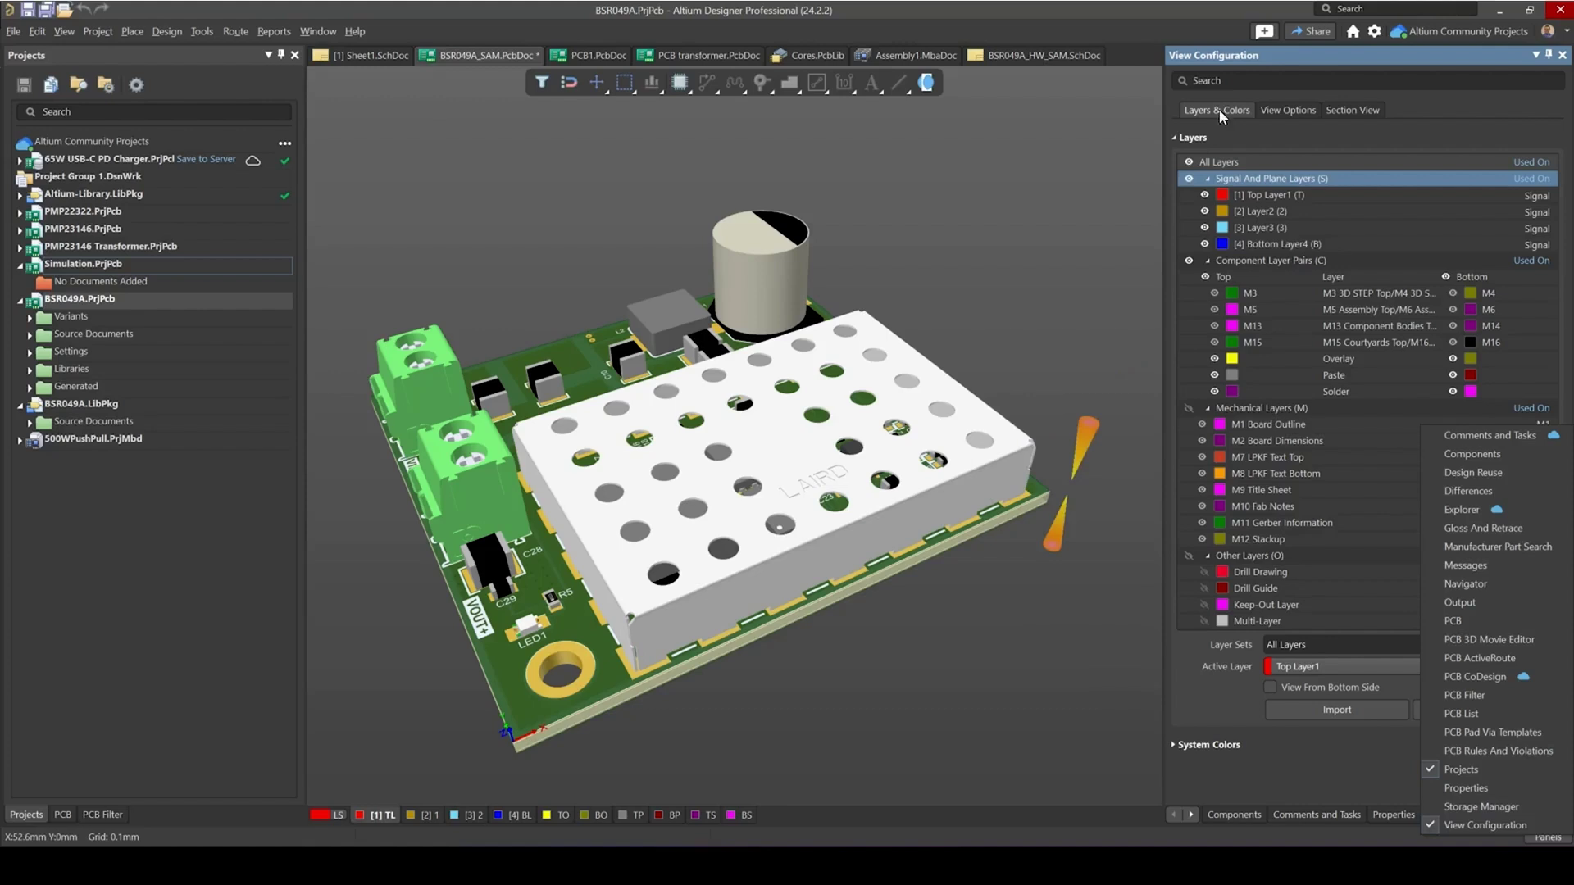
pyautogui.moveTo(1286, 55); pyautogui.dragTo(821, 424)
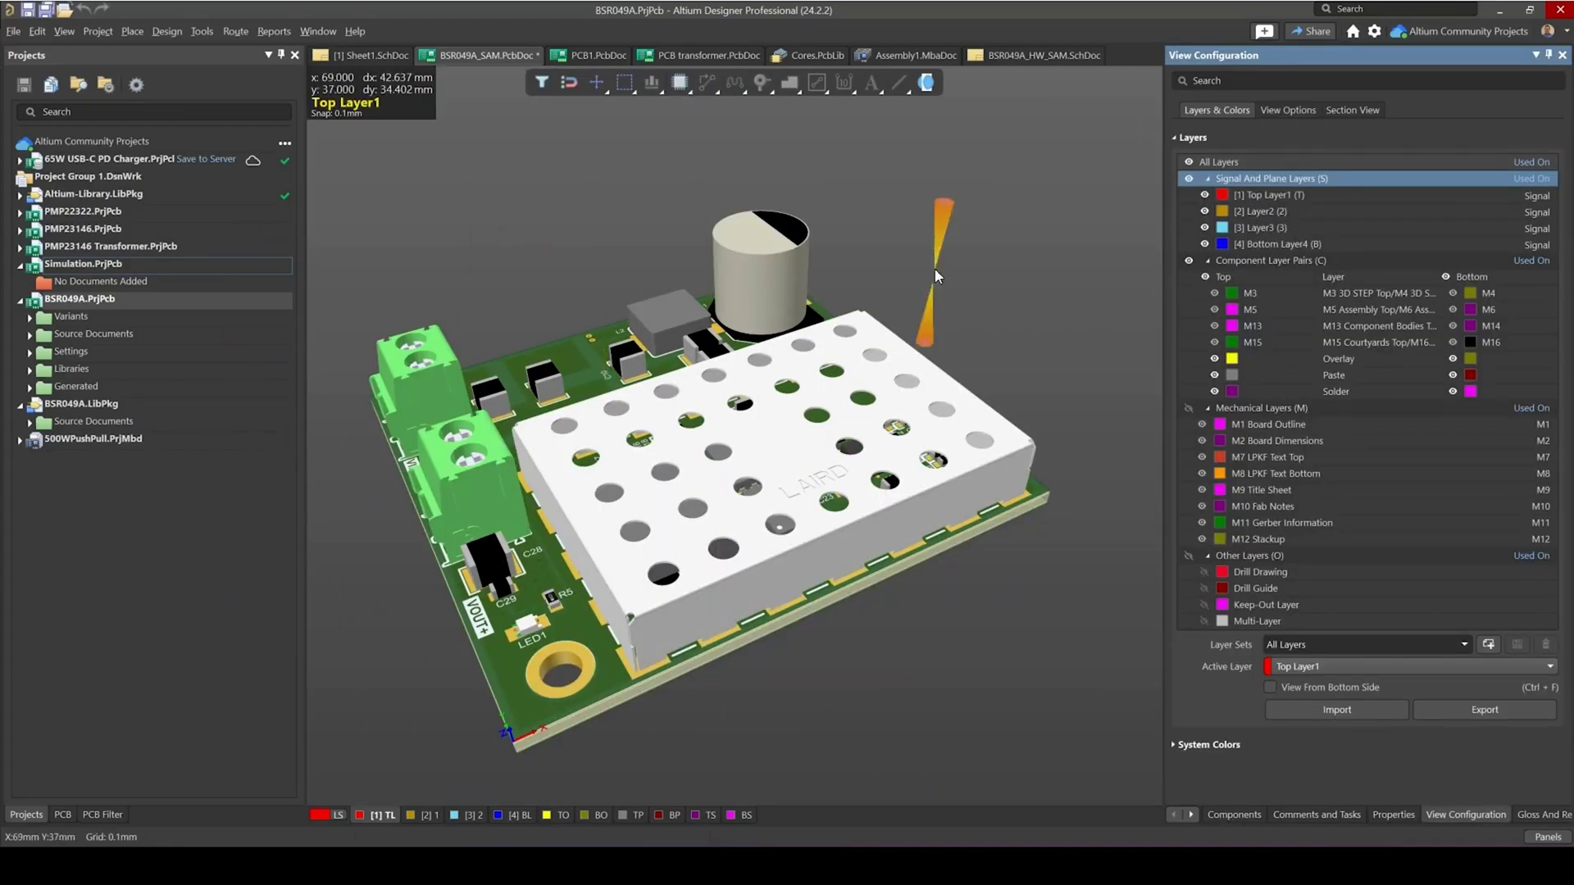
pyautogui.moveTo(934, 268); pyautogui.dragTo(945, 253, button='right')
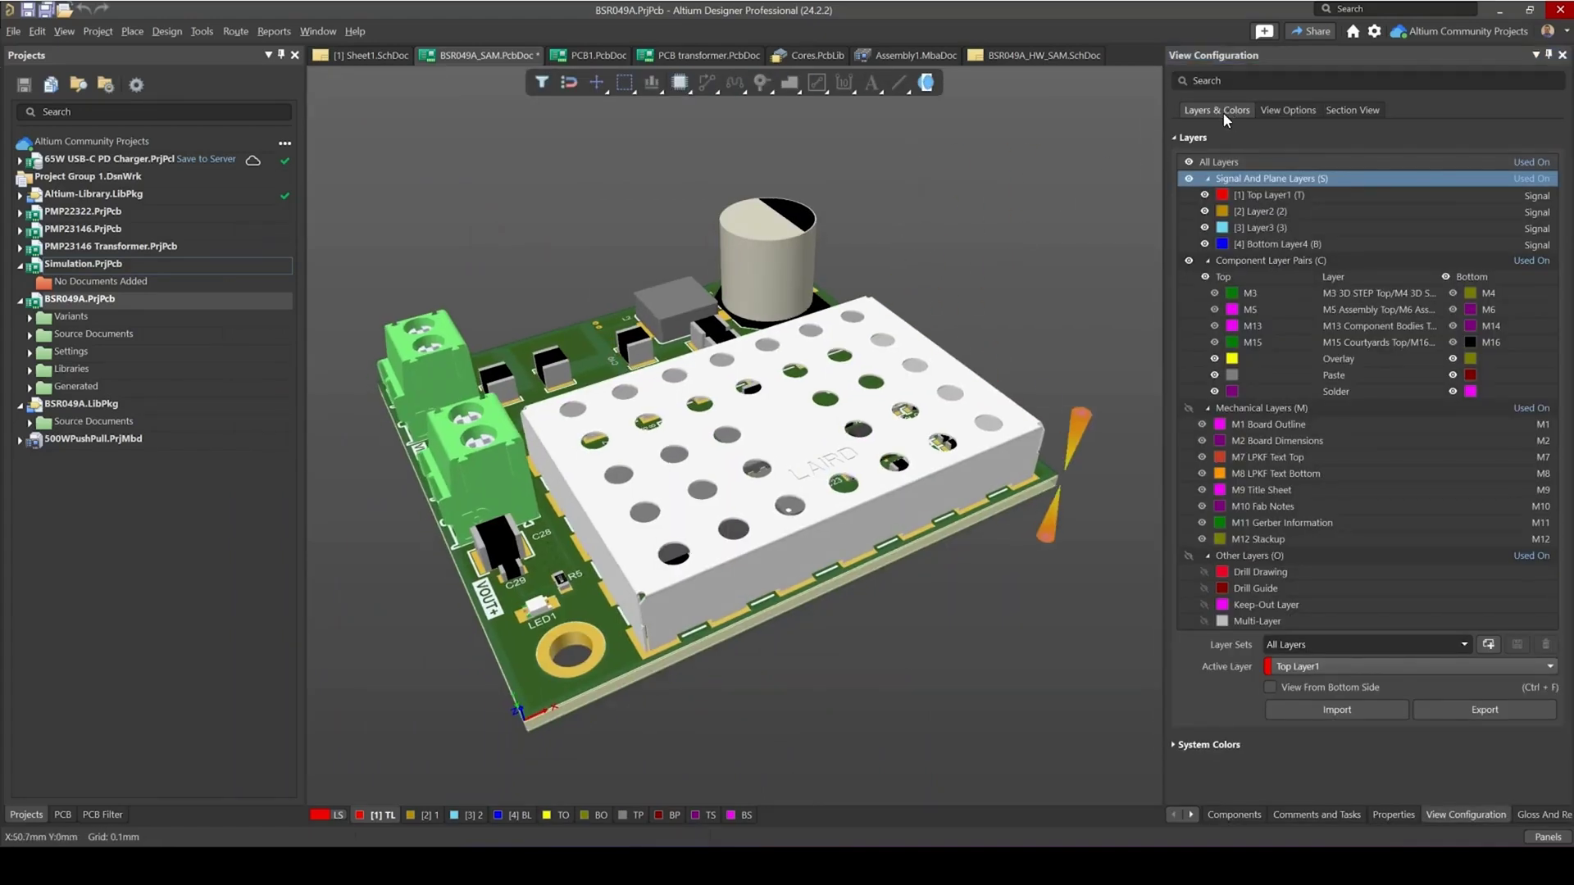
pyautogui.click(1349, 109)
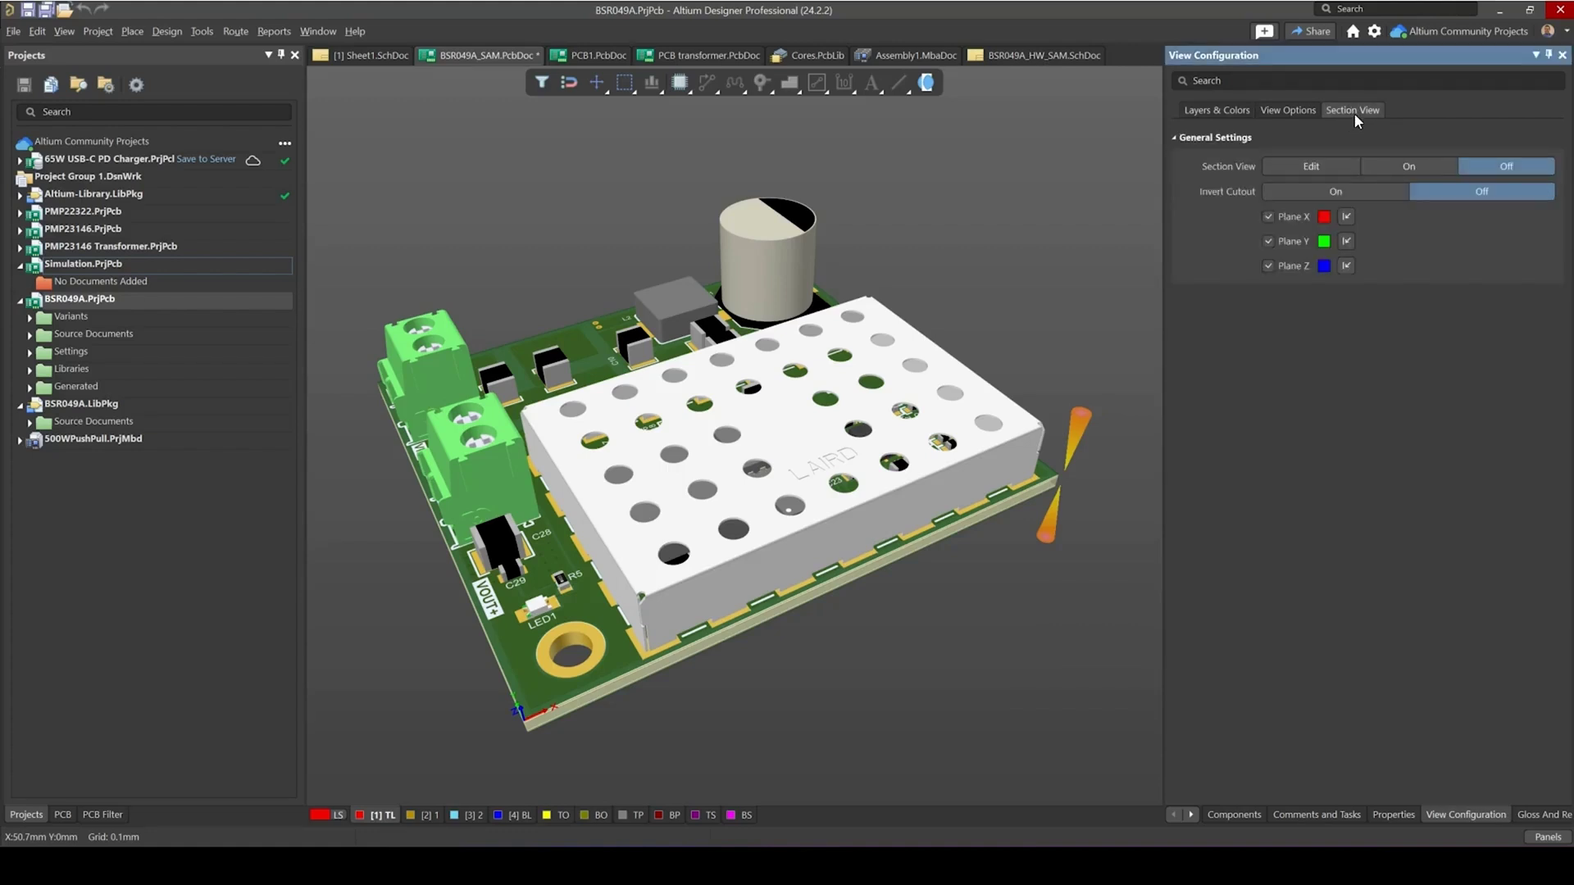
pyautogui.moveTo(820, 380); pyautogui.dragTo(830, 354, button='right')
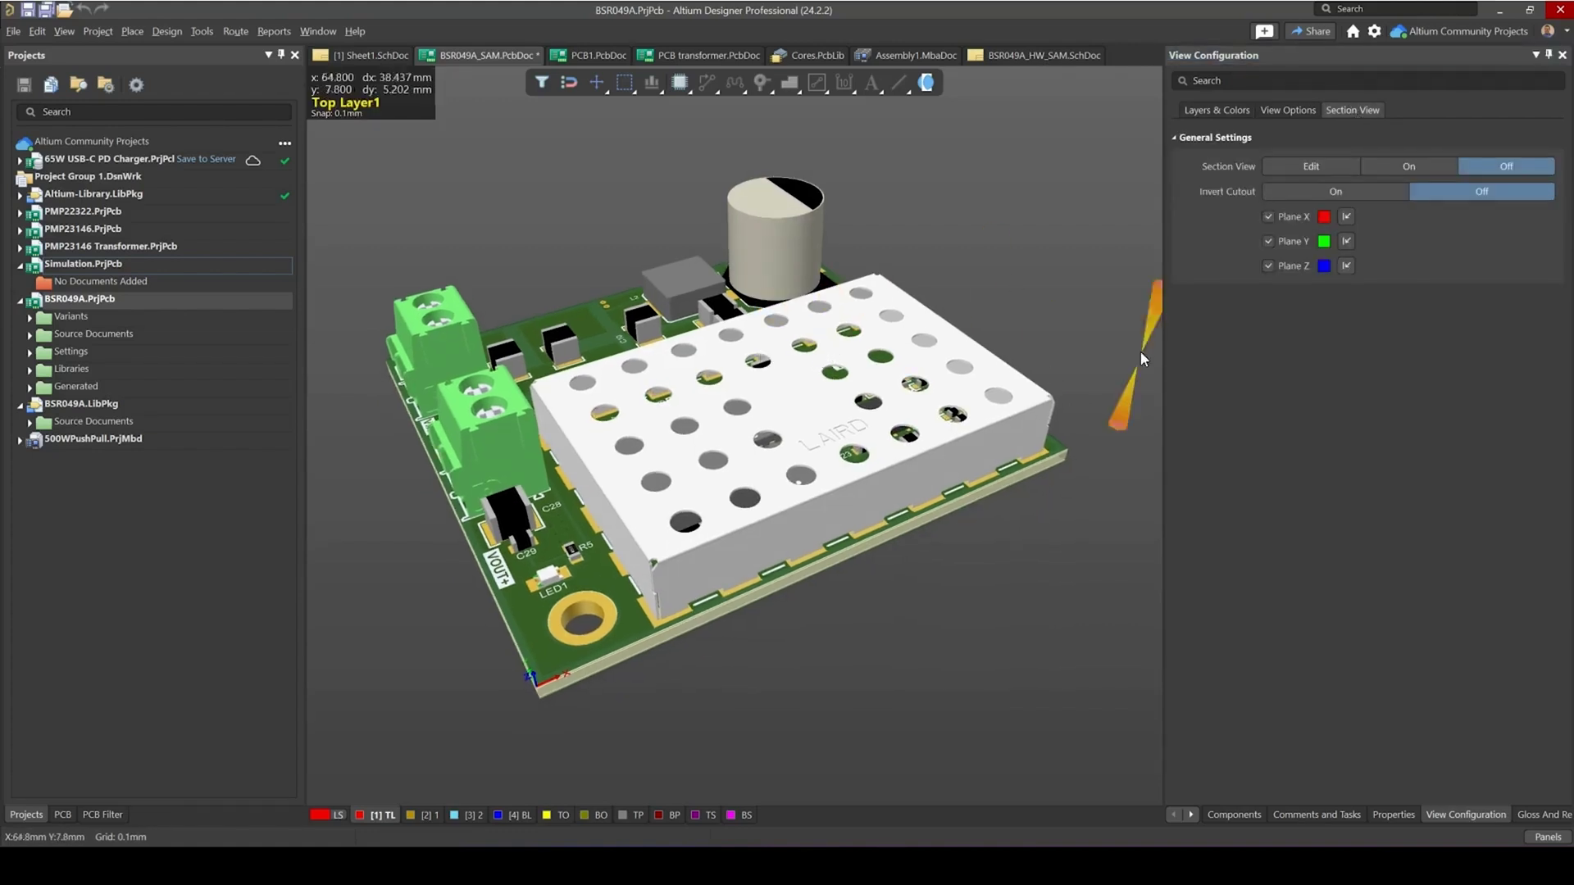
# - Turn on the board's section view and put its X, Y and Z planes into edit mode
pyautogui.click(1407, 164)
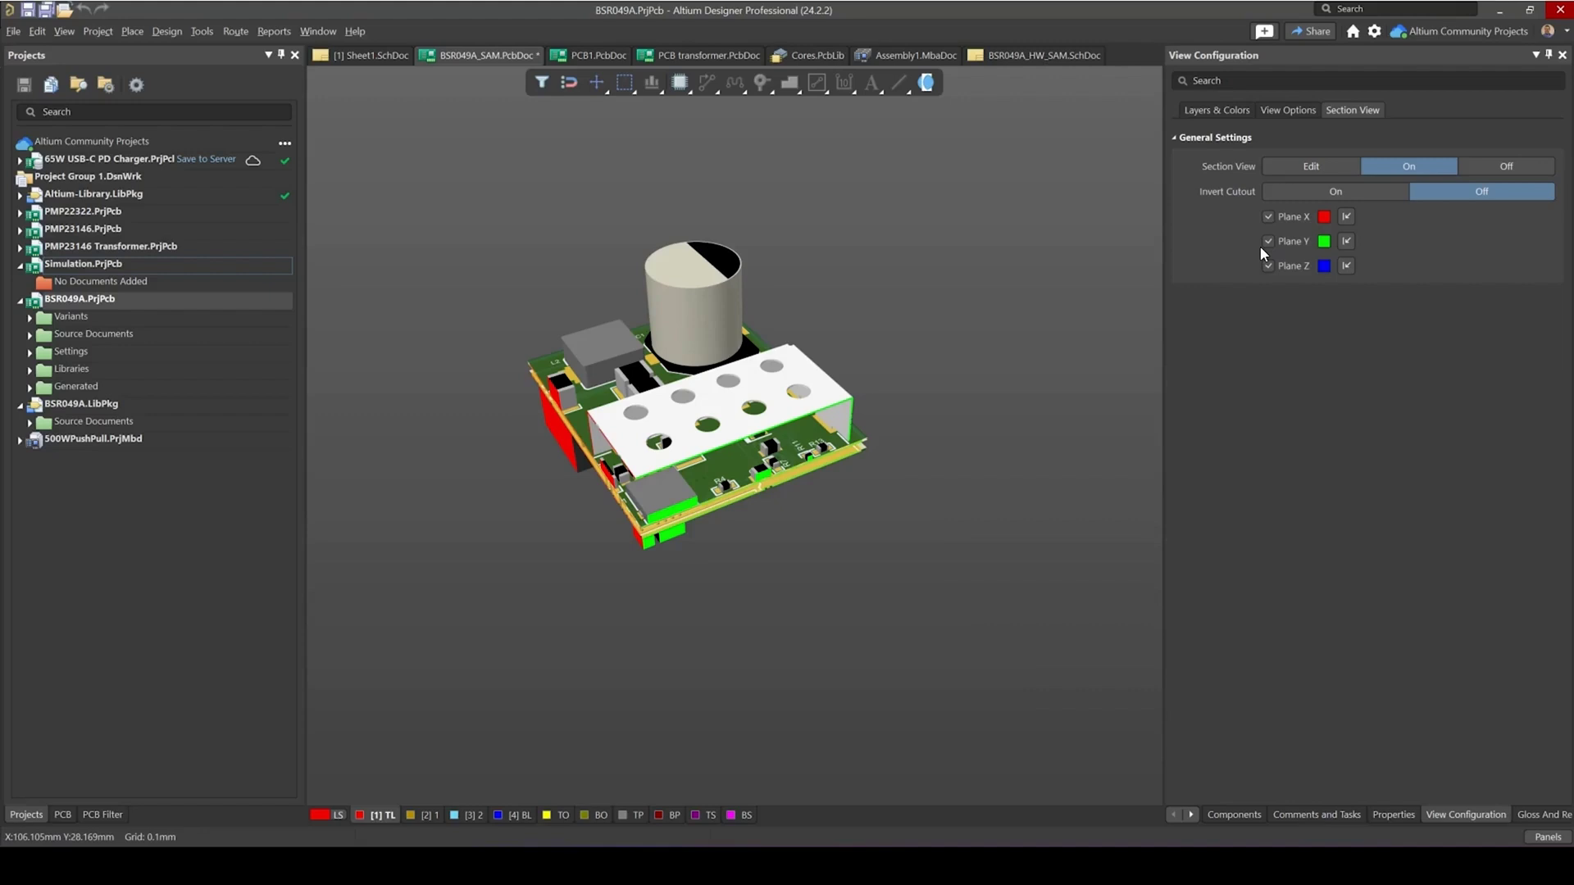
pyautogui.moveTo(716, 363)
pyautogui.keyDown('shift'); pyautogui.mouseDown(button='right')
pyautogui.moveTo(767, 389)
pyautogui.moveTo(734, 386)
pyautogui.mouseUp(button='right'); pyautogui.keyUp('shift')
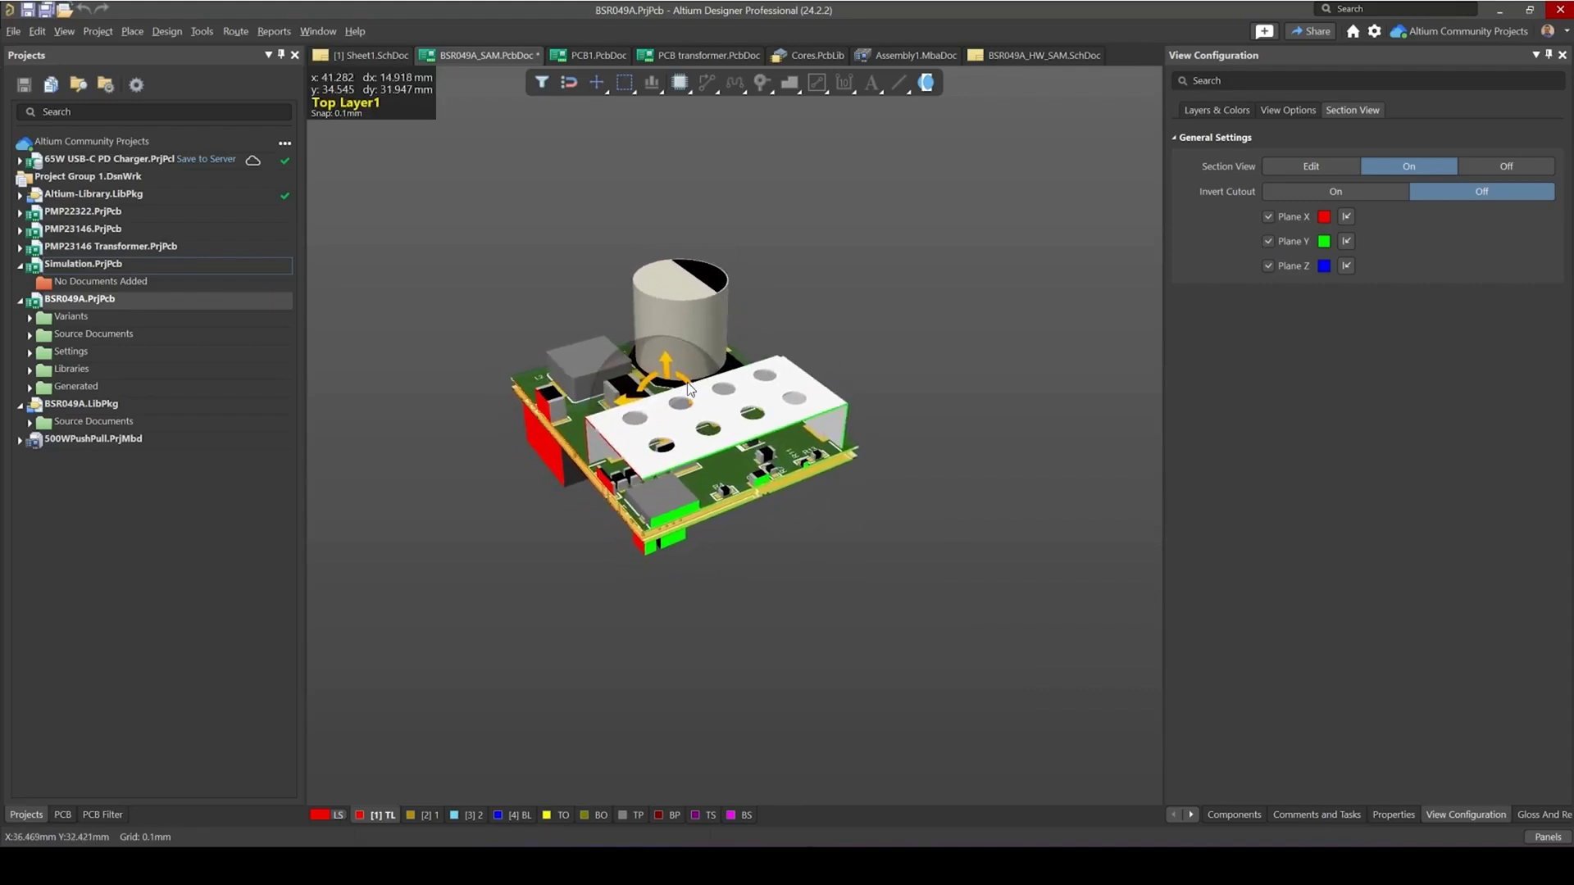
pyautogui.click(1293, 168)
pyautogui.click(1292, 165)
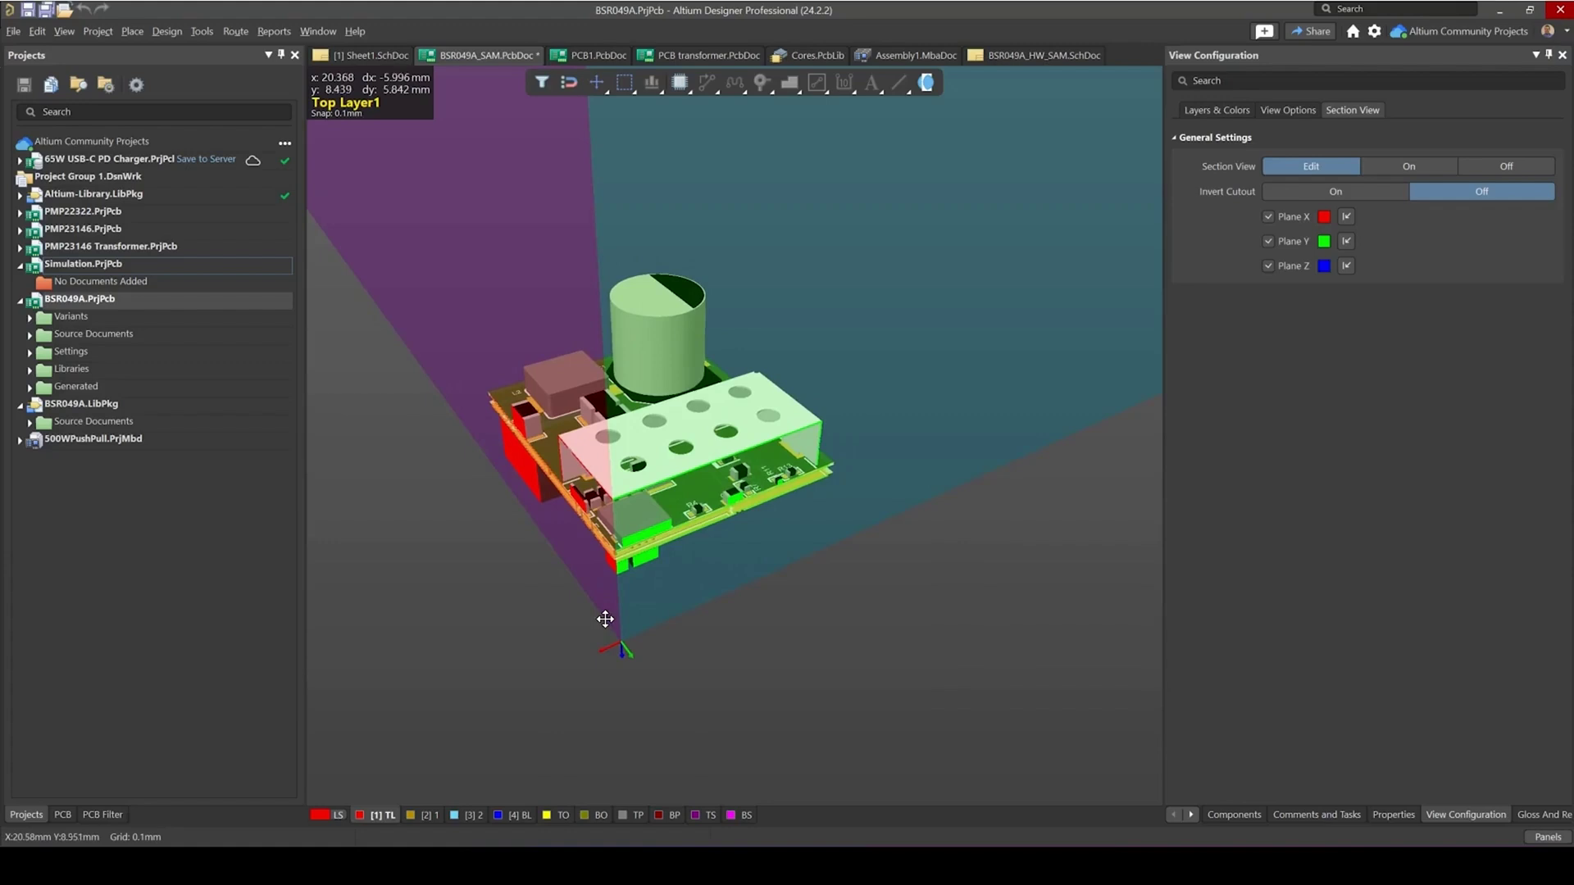
pyautogui.moveTo(637, 666); pyautogui.dragTo(644, 647, button='right')
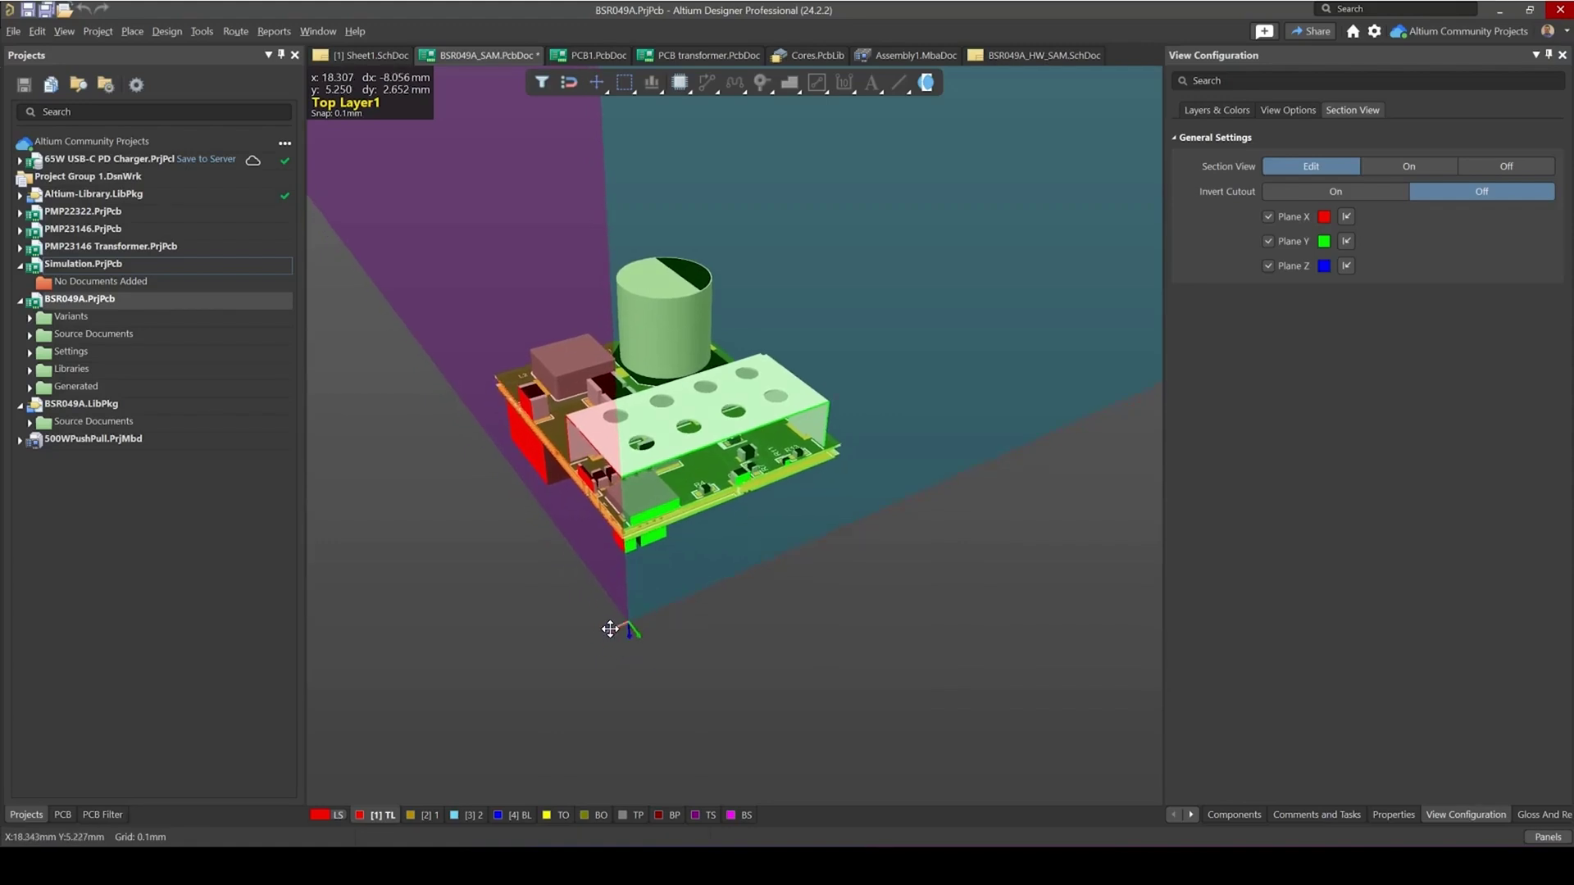
# - Move section Plane X outward to the green terminal blocks and raise Plane Z to the board's top surface
pyautogui.moveTo(610, 629); pyautogui.dragTo(355, 717)
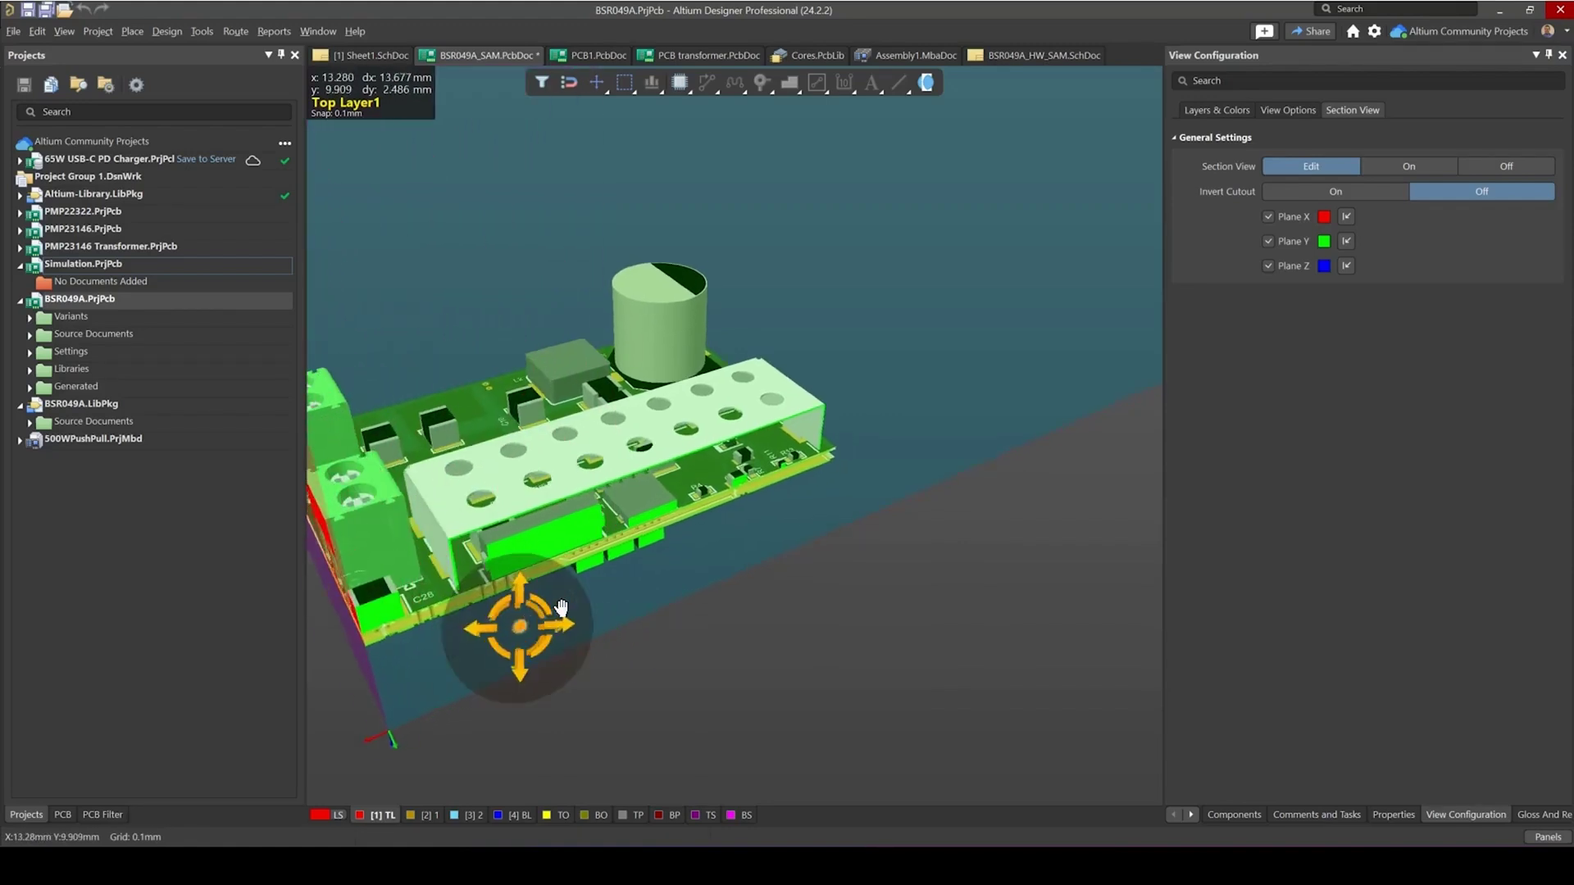
pyautogui.keyDown('shift'); pyautogui.moveTo(562, 606); pyautogui.dragTo(607, 545, button='right'); pyautogui.keyUp('shift')
pyautogui.moveTo(512, 680); pyautogui.dragTo(661, 623, button='right')
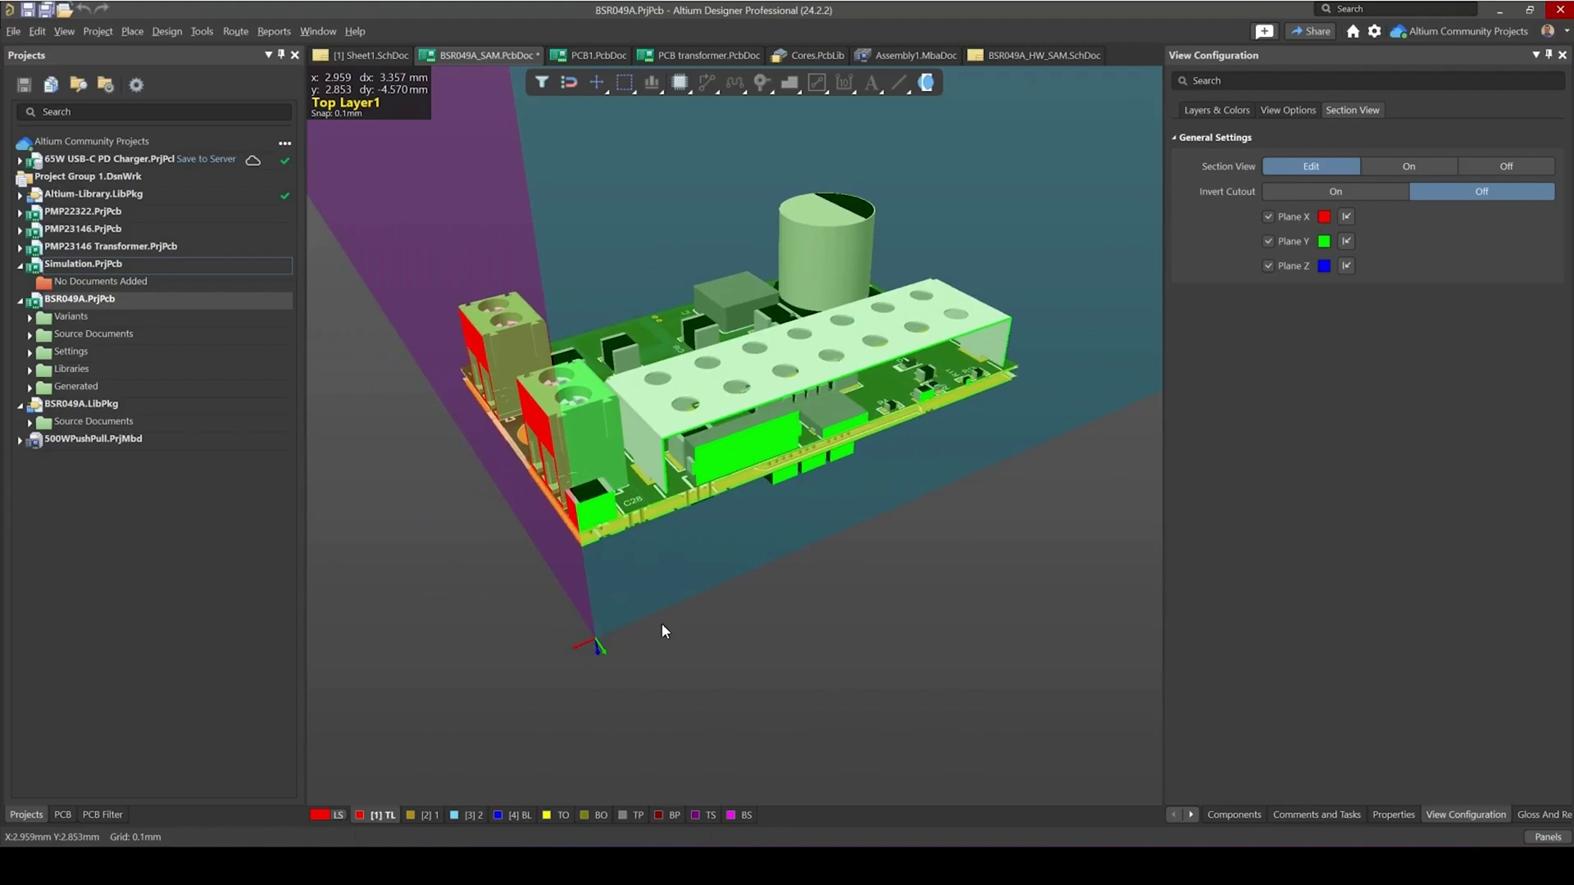
pyautogui.moveTo(576, 647); pyautogui.dragTo(601, 576)
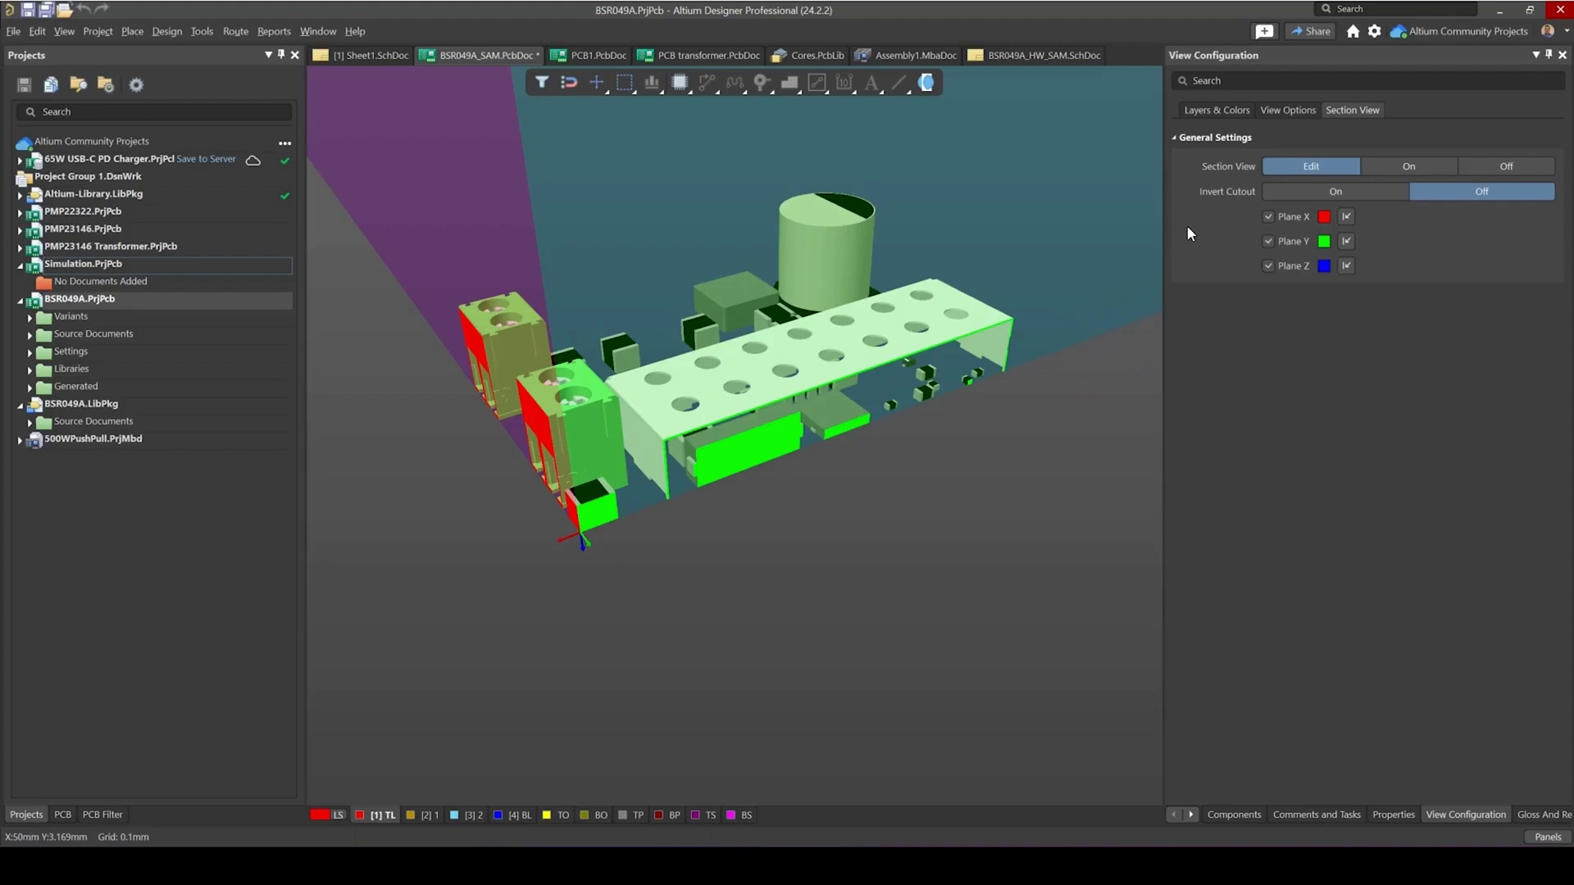
# - Try reversing Plane Z and inverting the cutout of the board's section view
pyautogui.click(1350, 265)
pyautogui.click(1350, 264)
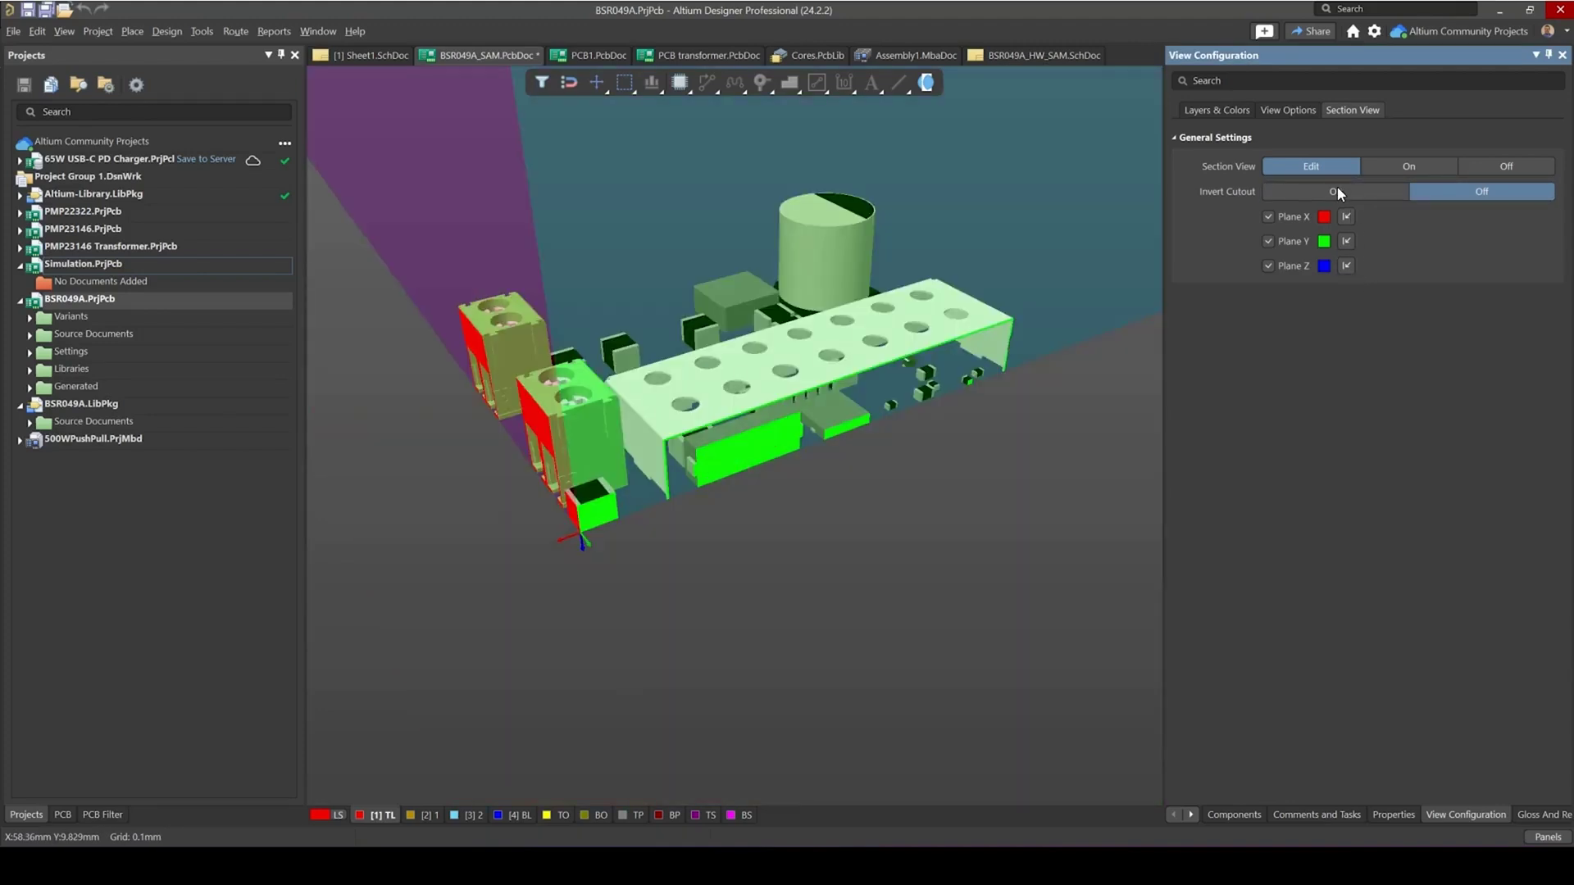
pyautogui.click(1337, 191)
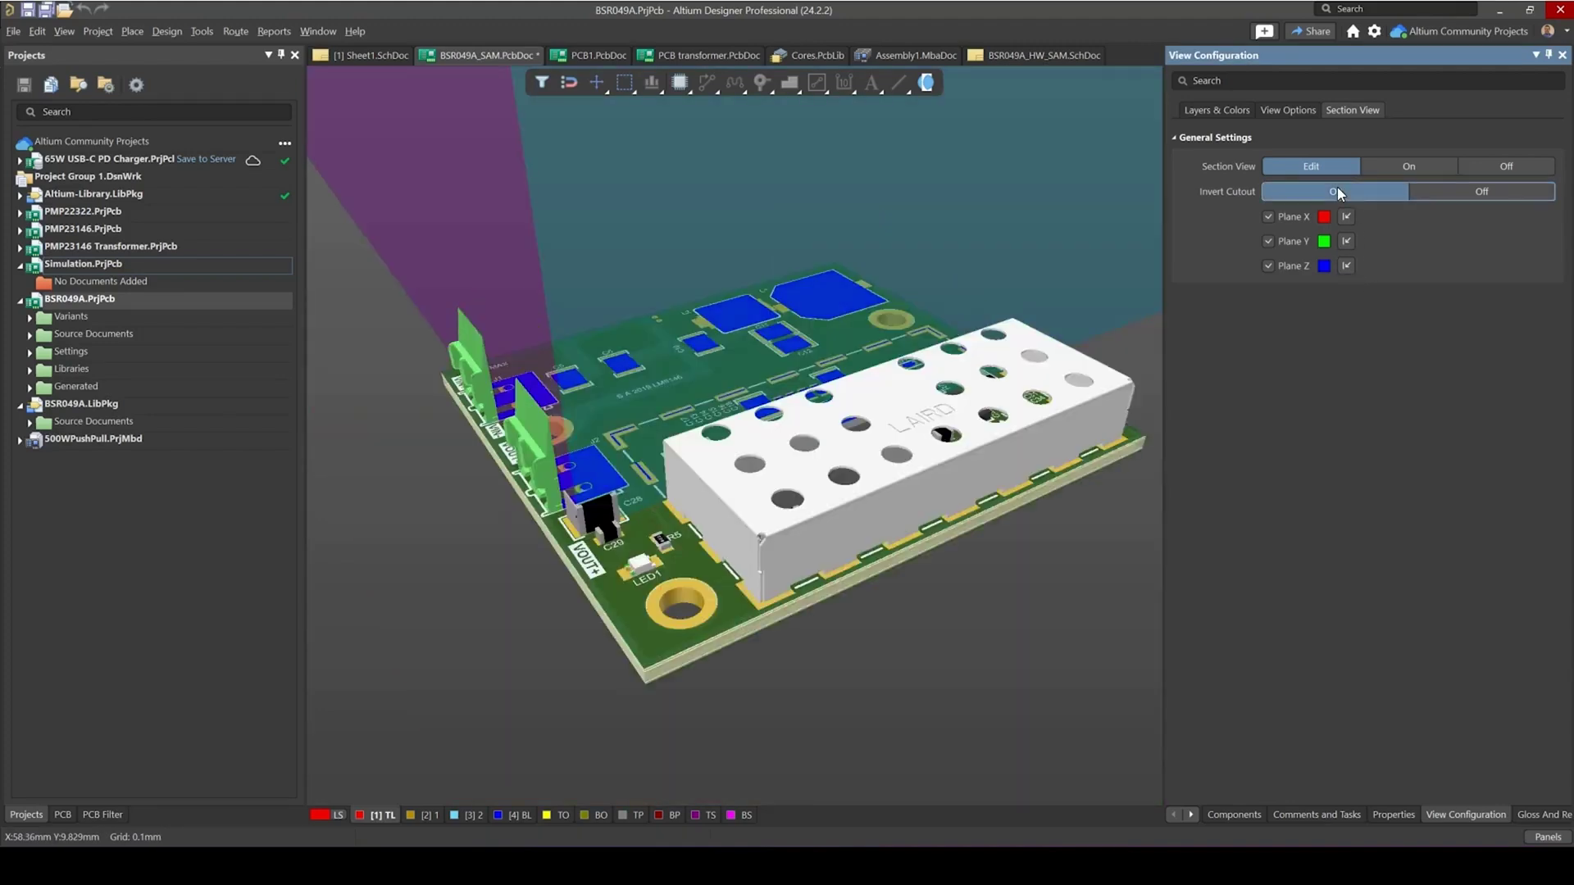
pyautogui.click(1436, 193)
pyautogui.moveTo(1069, 339); pyautogui.dragTo(998, 382, button='right')
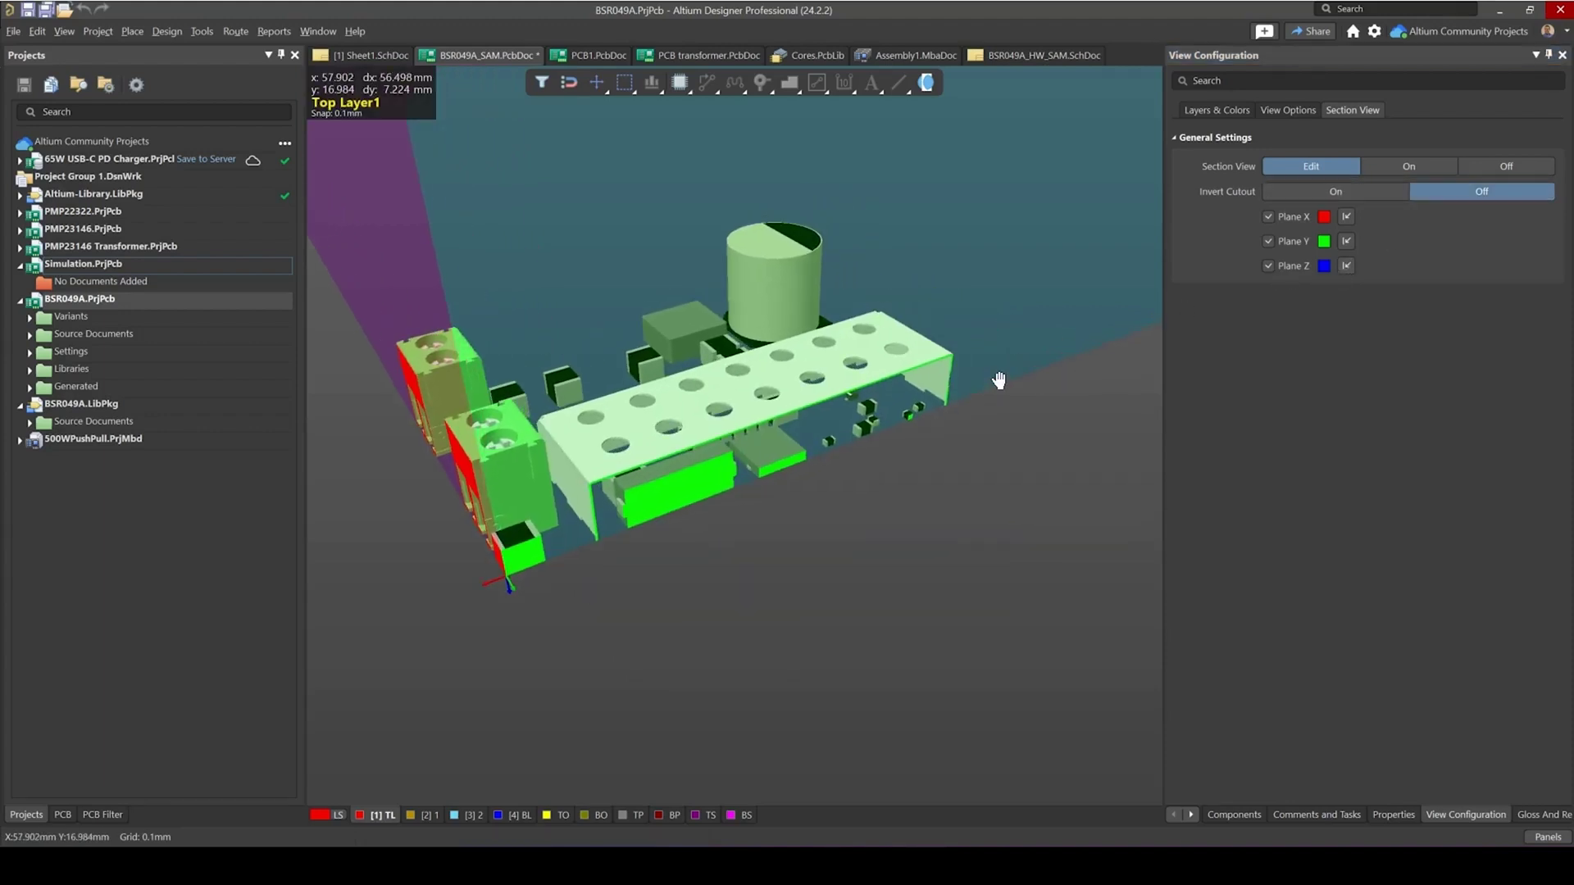
# - Disable section planes X and Y, and reverse the cutting direction of Plane Z
pyautogui.click(1268, 217)
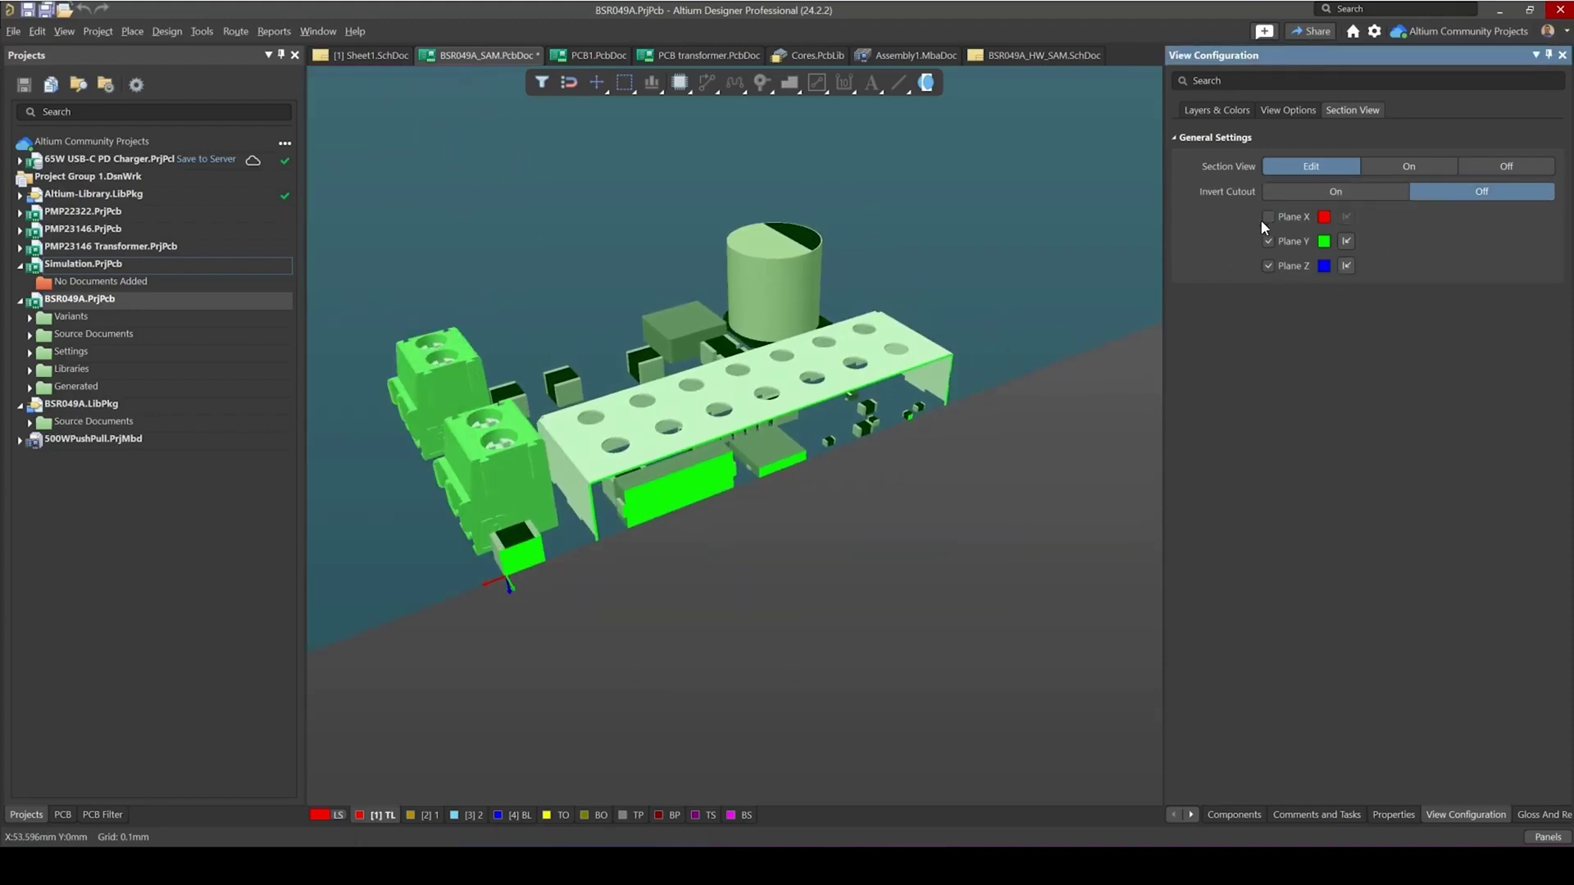
pyautogui.click(1268, 241)
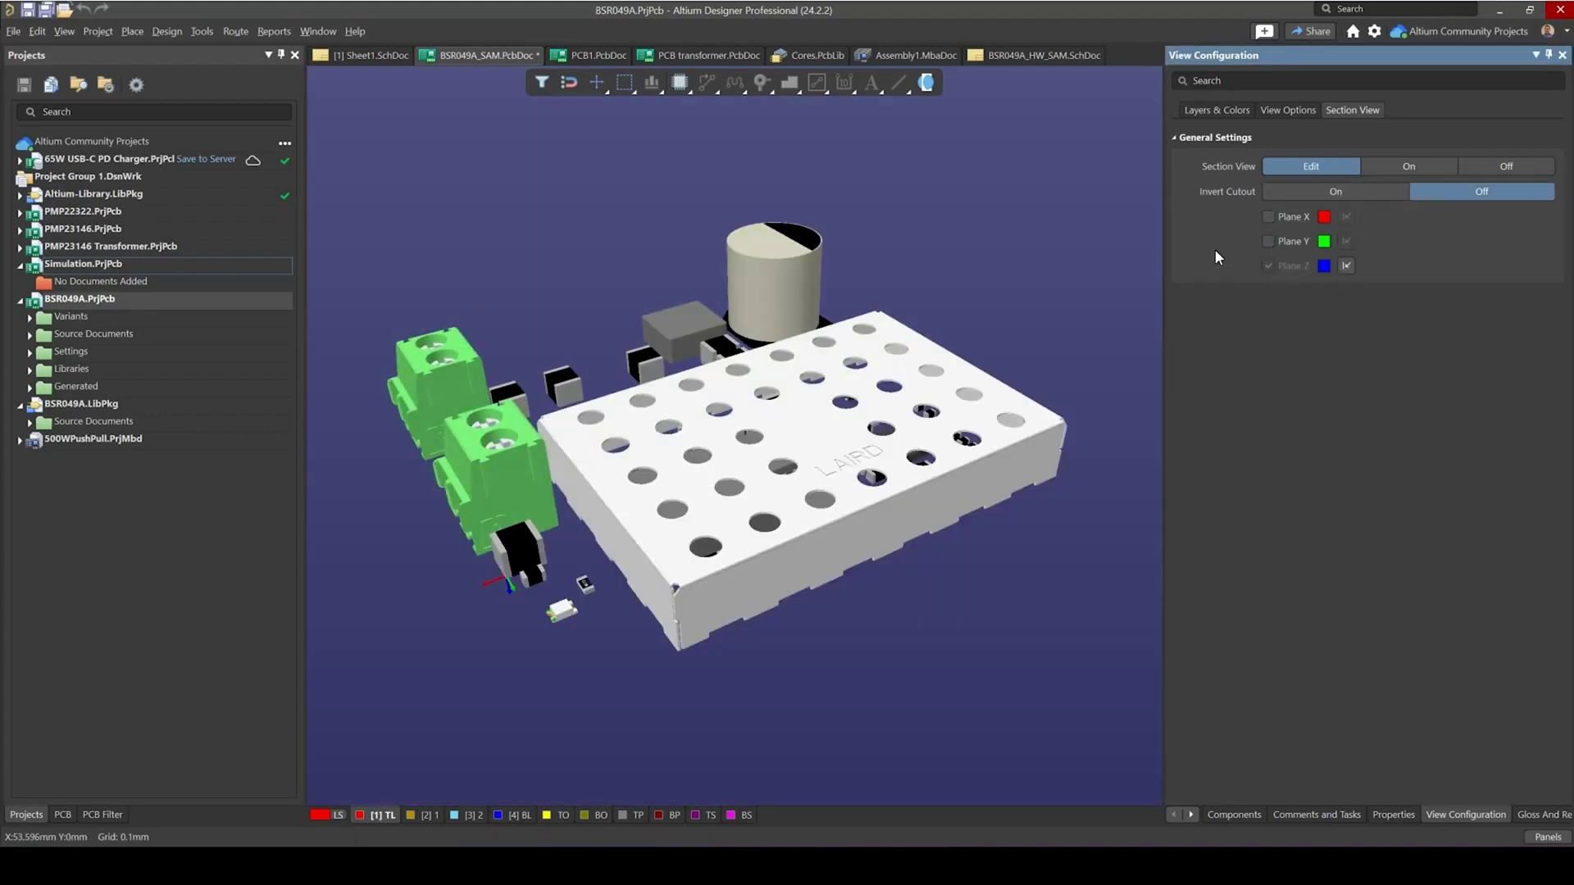
pyautogui.click(1346, 266)
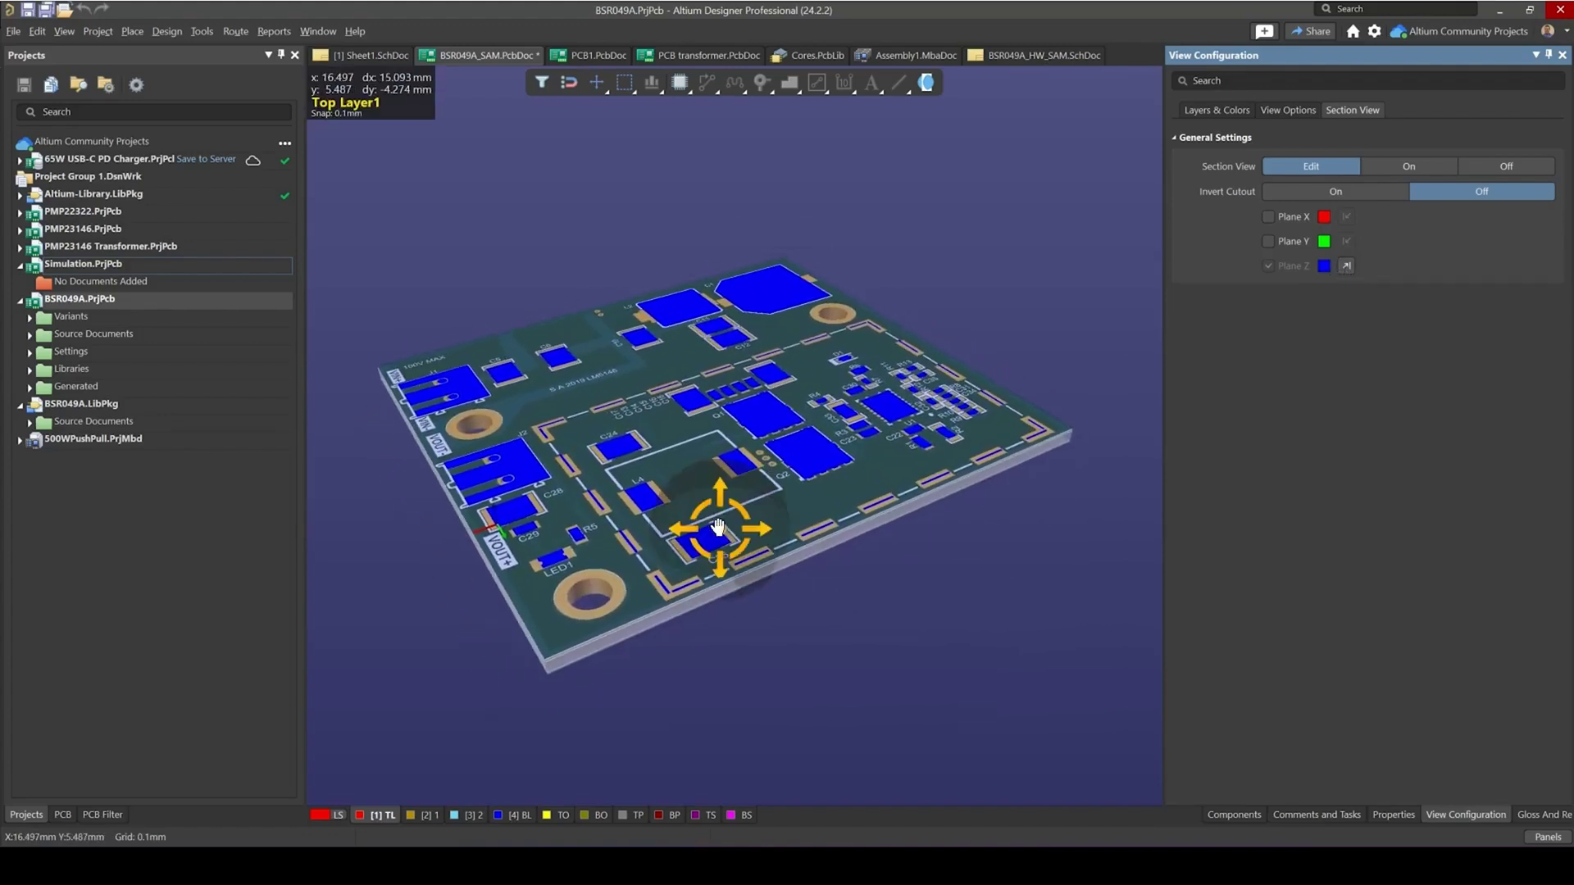
pyautogui.keyDown('shift'); pyautogui.moveTo(698, 327); pyautogui.dragTo(640, 390, button='right'); pyautogui.keyUp('shift')
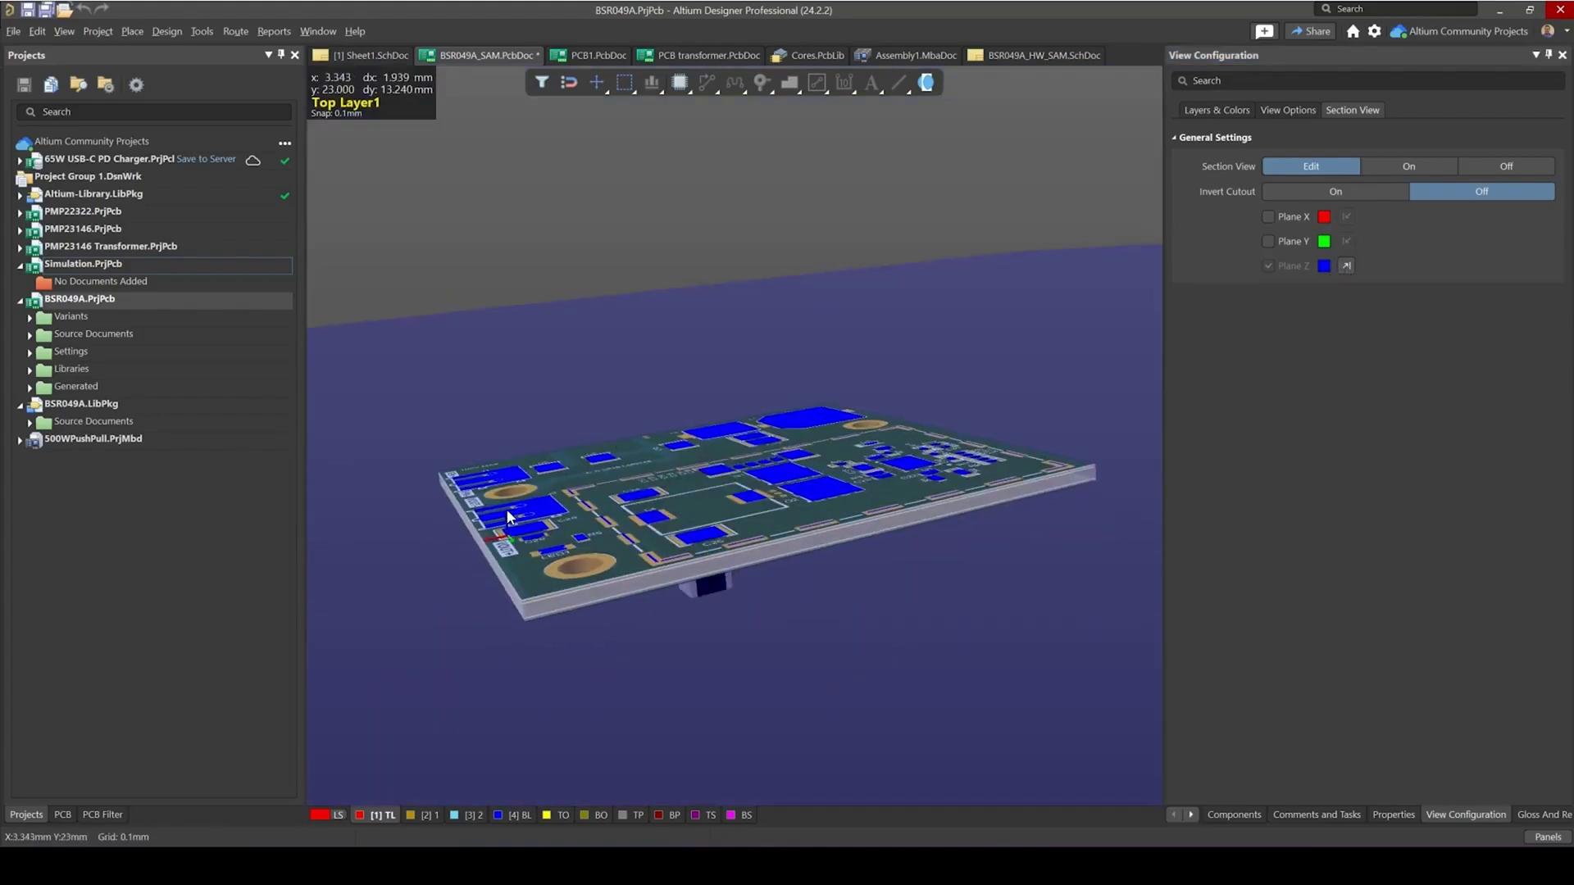
# - Raise Plane Z from the board surface to cut through the upper part of the shield can, and set the section view to On
pyautogui.moveTo(505, 522); pyautogui.dragTo(495, 449)
pyautogui.keyDown('shift'); pyautogui.moveTo(811, 385); pyautogui.dragTo(906, 458, button='right'); pyautogui.keyUp('shift')
pyautogui.keyDown('shift'); pyautogui.moveTo(743, 394); pyautogui.dragTo(478, 469, button='right'); pyautogui.keyUp('shift')
pyautogui.click(1394, 165)
pyautogui.moveTo(662, 410); pyautogui.dragTo(689, 465, button='right')
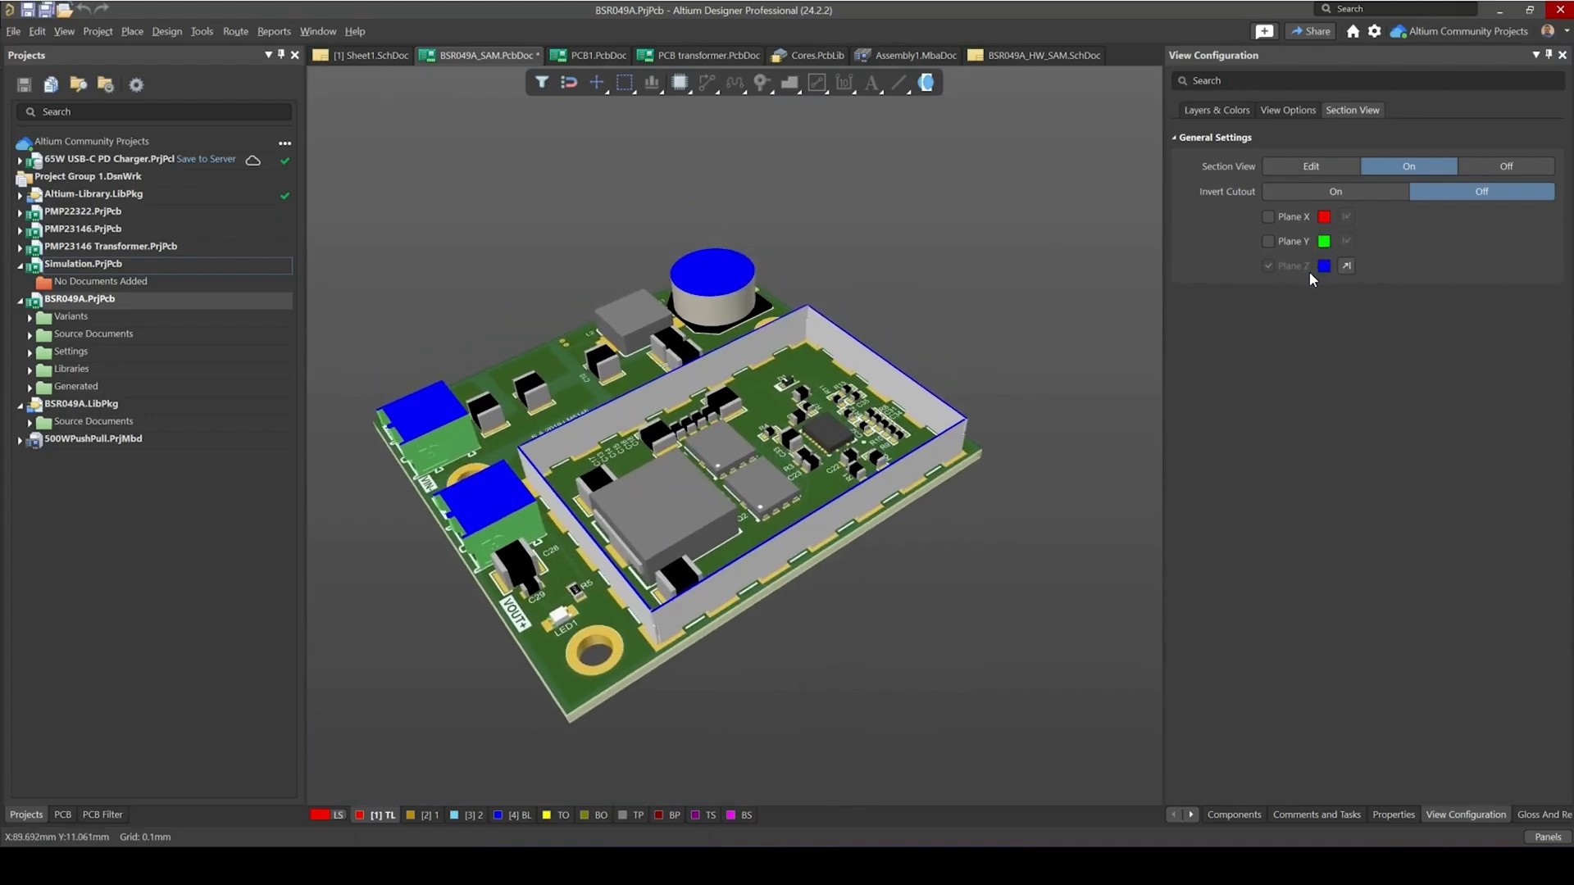
pyautogui.moveTo(923, 332); pyautogui.dragTo(924, 328, button='right')
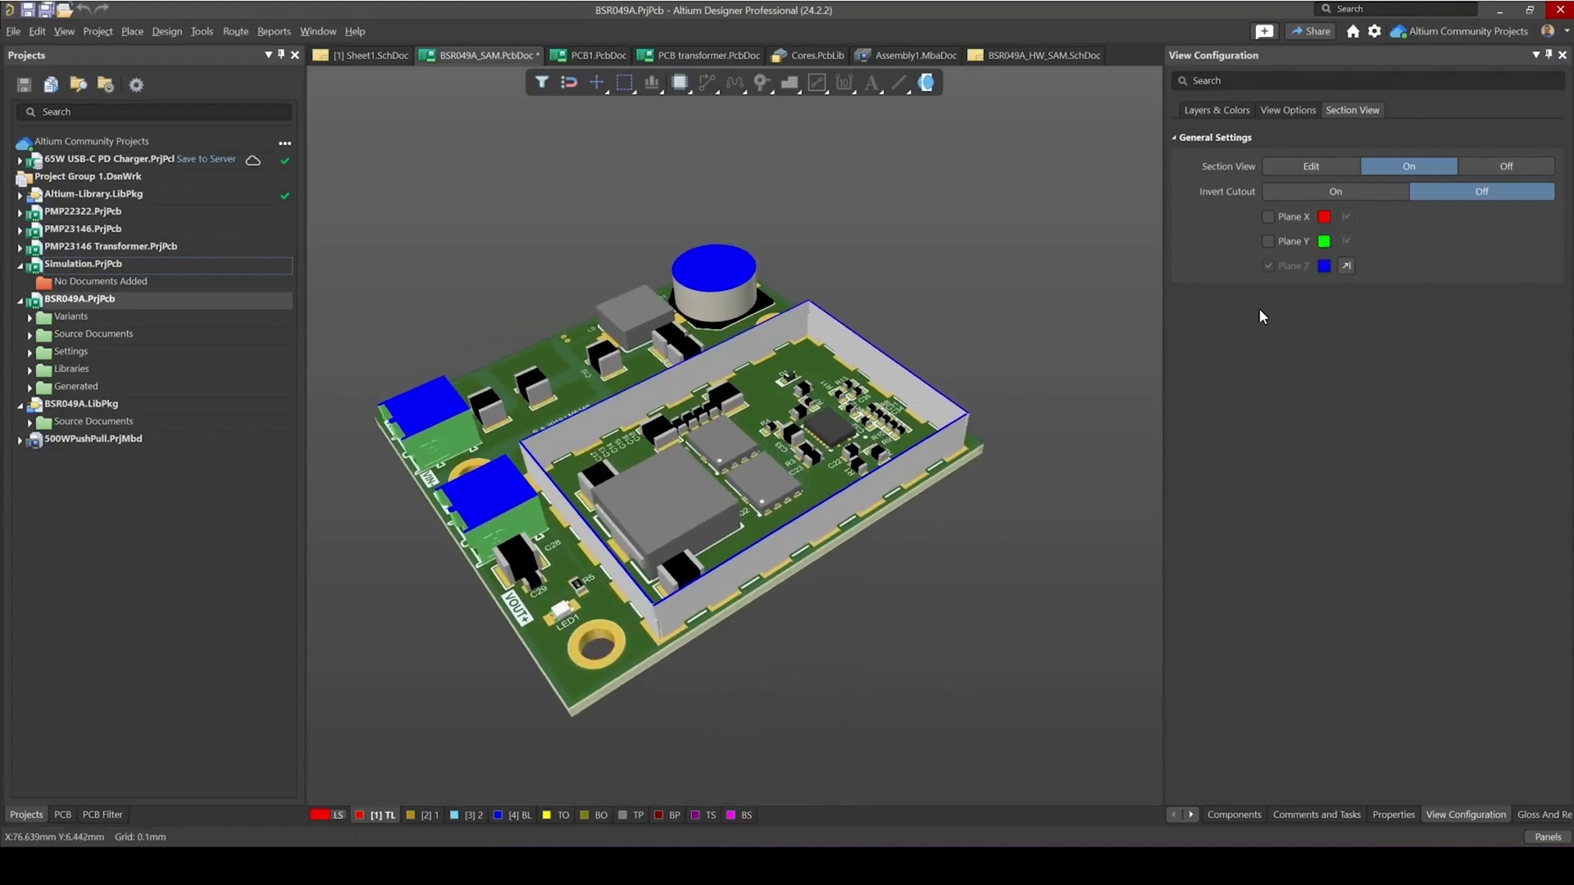
# - Change the Plane Z section color to white and inspect the opened shield can from a low angle
pyautogui.click(1328, 266)
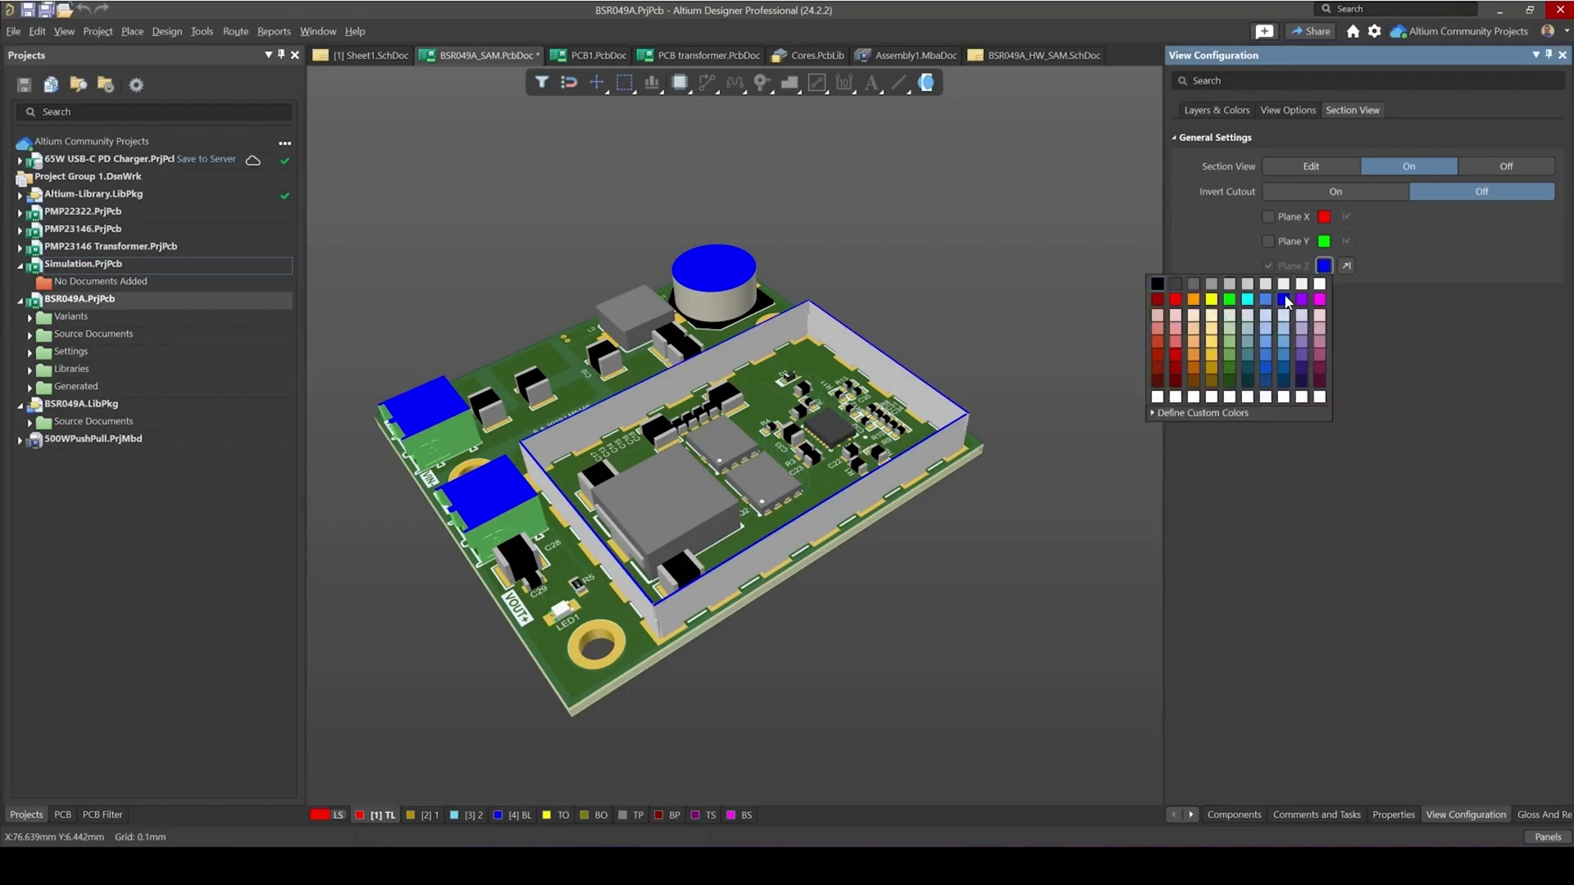
pyautogui.click(1304, 285)
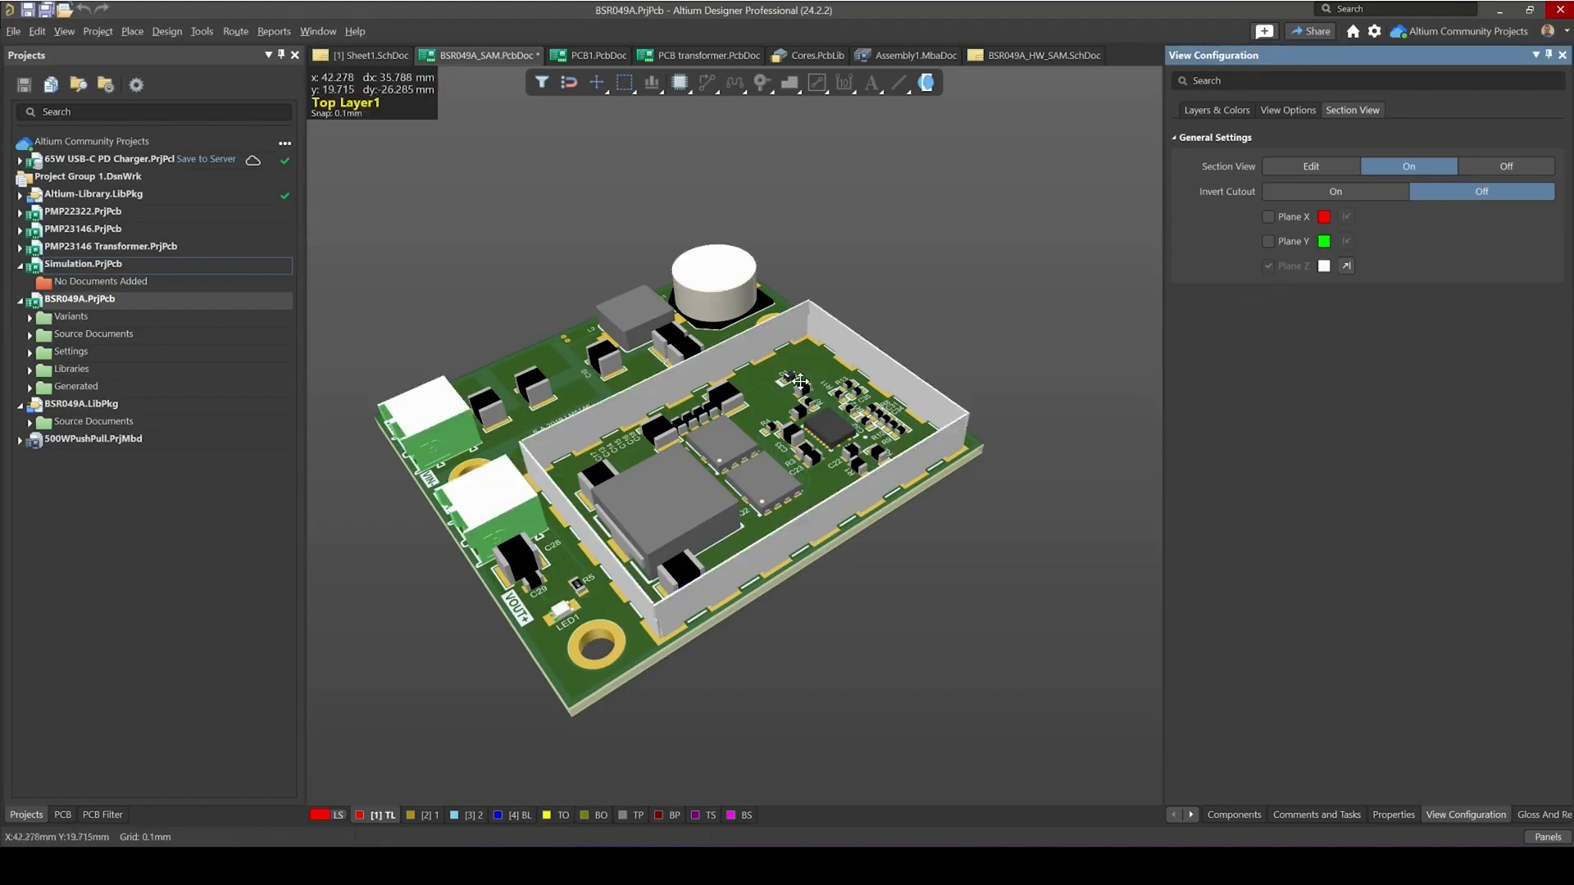
pyautogui.keyDown('shift'); pyautogui.moveTo(647, 397); pyautogui.dragTo(674, 494, button='right'); pyautogui.keyUp('shift')
pyautogui.keyDown('ctrl'); pyautogui.scroll(3, 737, 426); pyautogui.keyUp('ctrl')
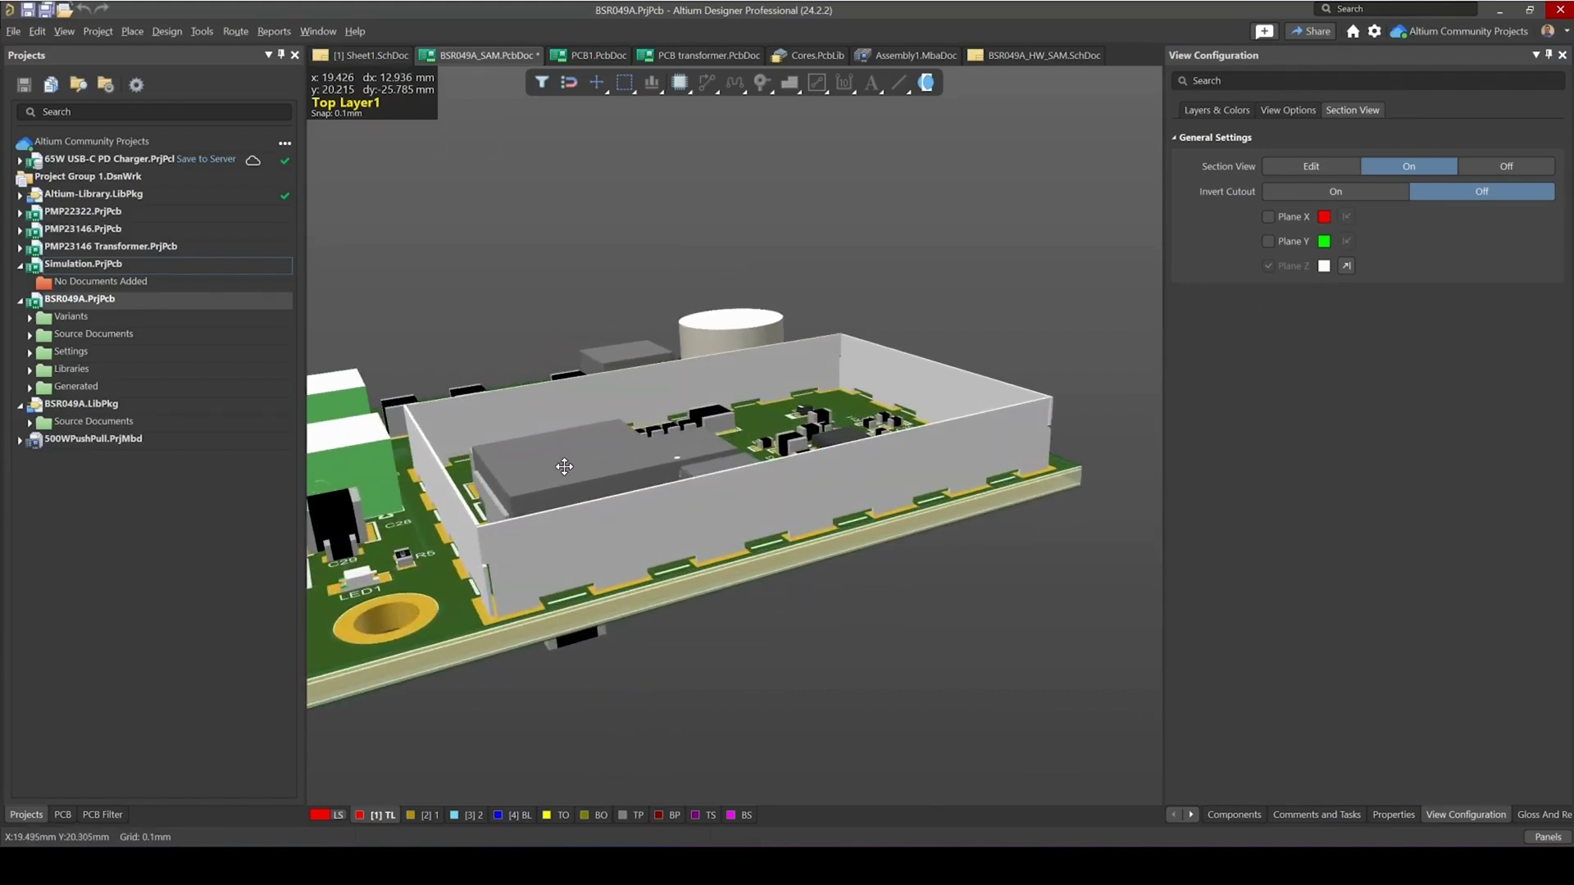
pyautogui.moveTo(570, 415); pyautogui.dragTo(596, 453, button='right')
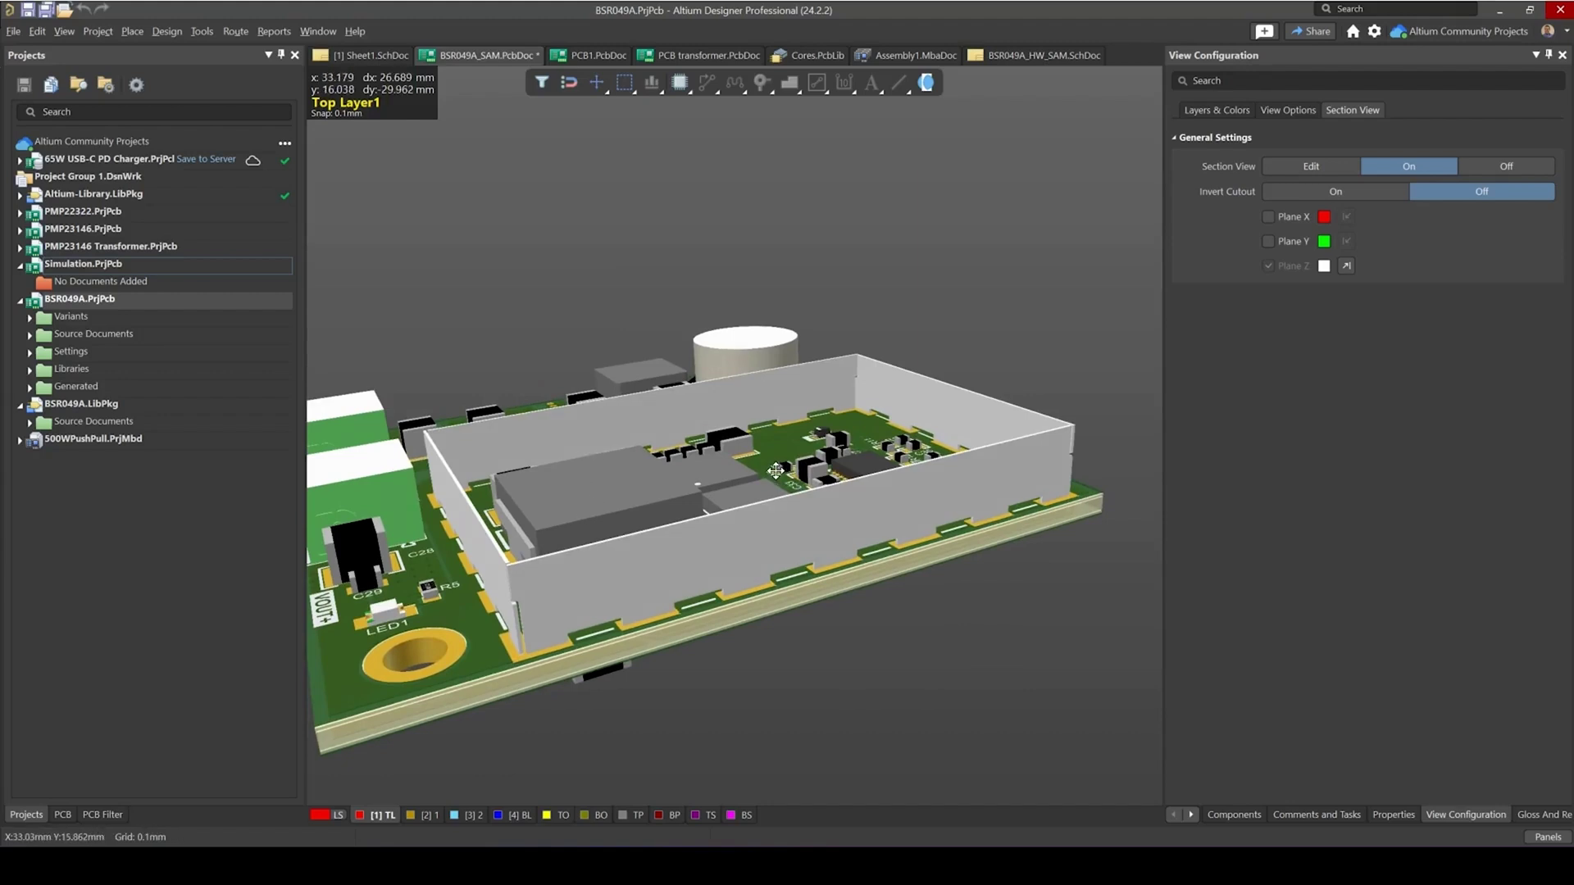
pyautogui.moveTo(776, 470); pyautogui.dragTo(835, 457, button='right')
pyautogui.keyDown('shift'); pyautogui.moveTo(865, 310); pyautogui.dragTo(864, 360, button='right'); pyautogui.keyUp('shift')
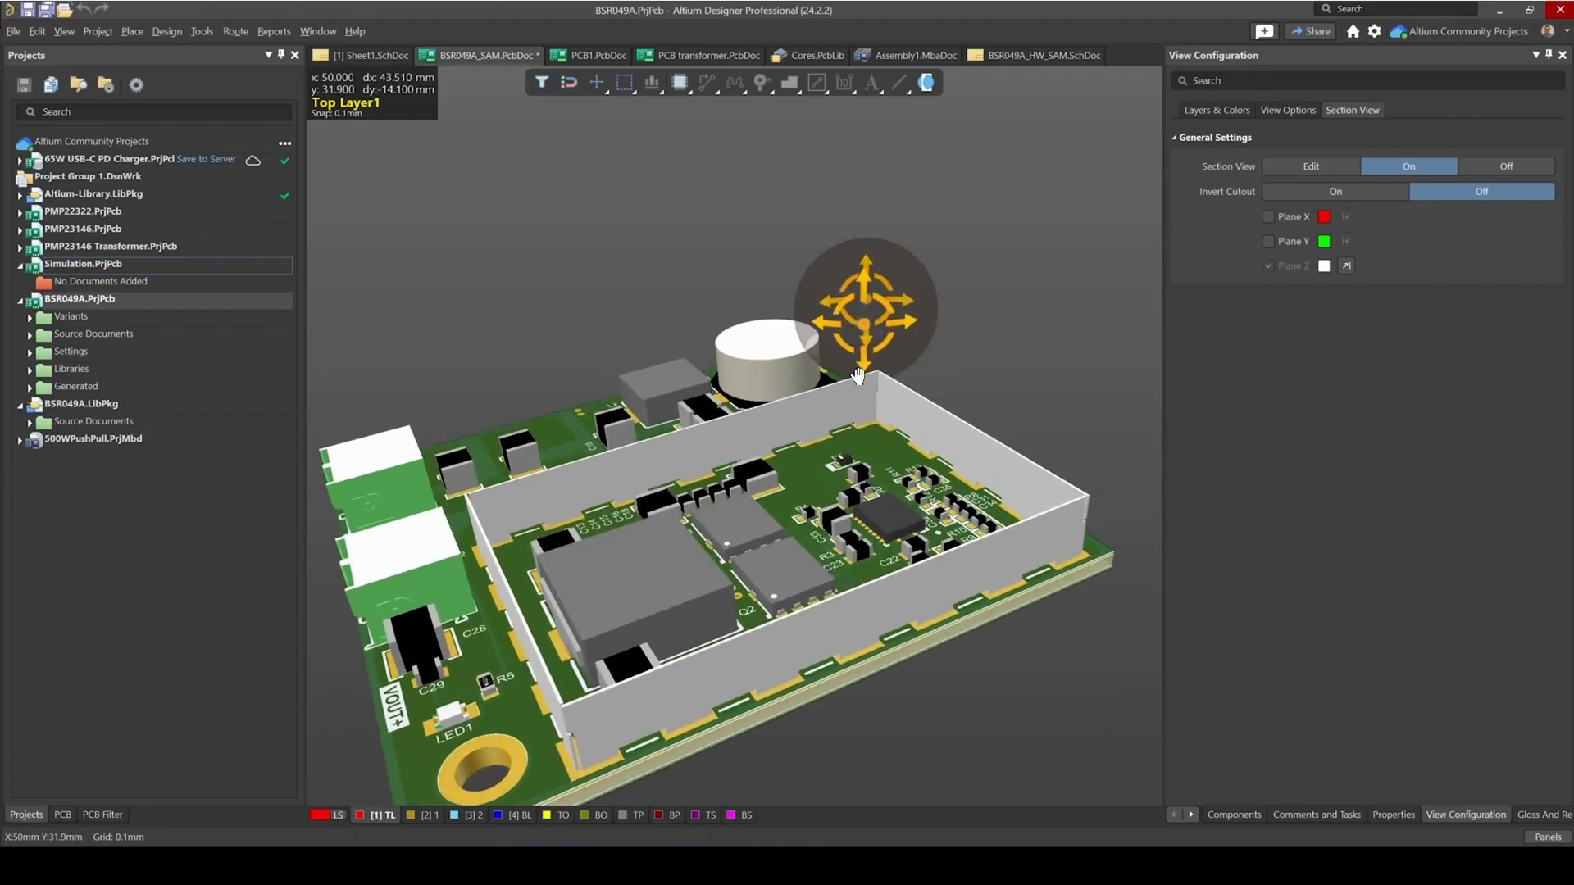
# - Enable Plane Y and disable Plane Z, and inspect the vertical cross-section through the shield can and board
pyautogui.click(1277, 243)
pyautogui.moveTo(782, 451); pyautogui.dragTo(758, 422, button='right')
pyautogui.click(1289, 268)
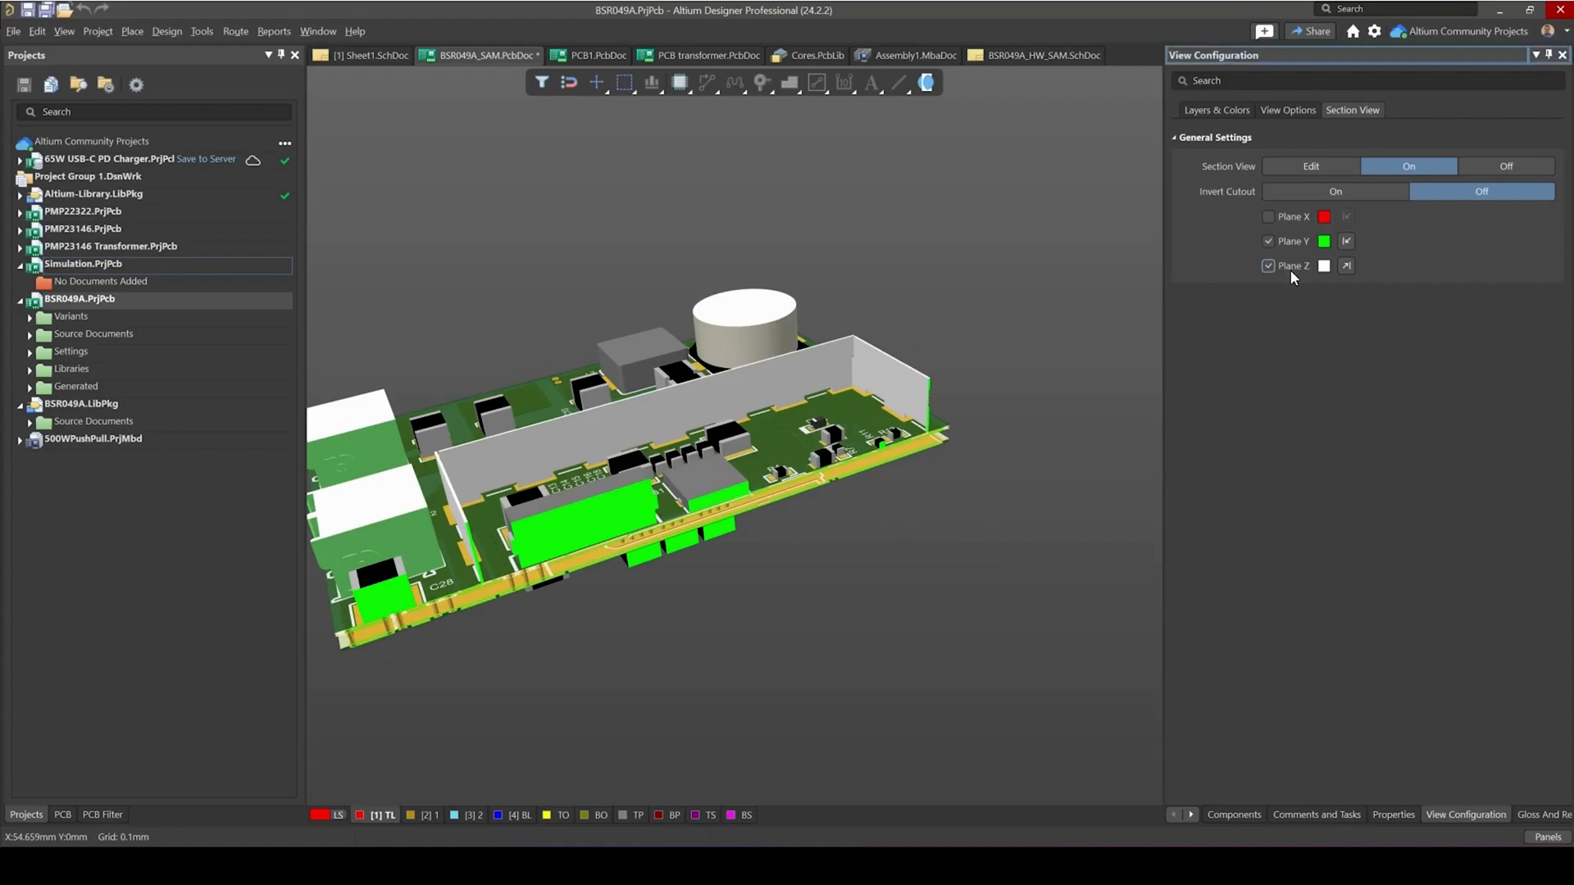
pyautogui.moveTo(637, 470); pyautogui.dragTo(568, 574, button='right')
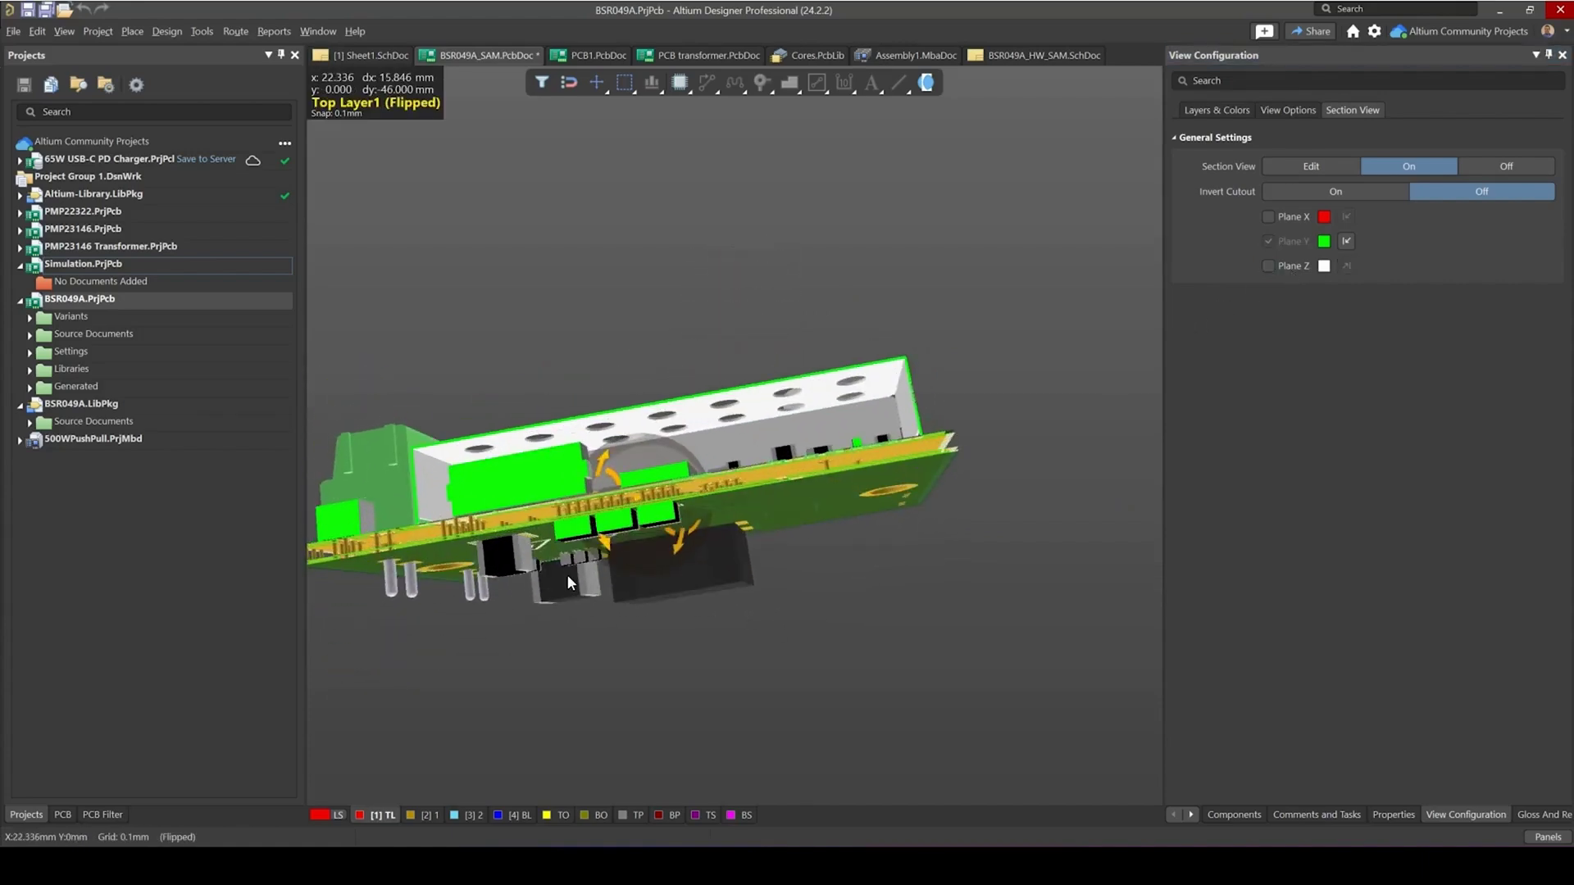
pyautogui.moveTo(502, 502); pyautogui.dragTo(509, 418, button='middle')
pyautogui.keyDown('shift'); pyautogui.moveTo(509, 418); pyautogui.dragTo(966, 628, button='right'); pyautogui.keyUp('shift')
pyautogui.moveTo(668, 351); pyautogui.dragTo(671, 457, button='right')
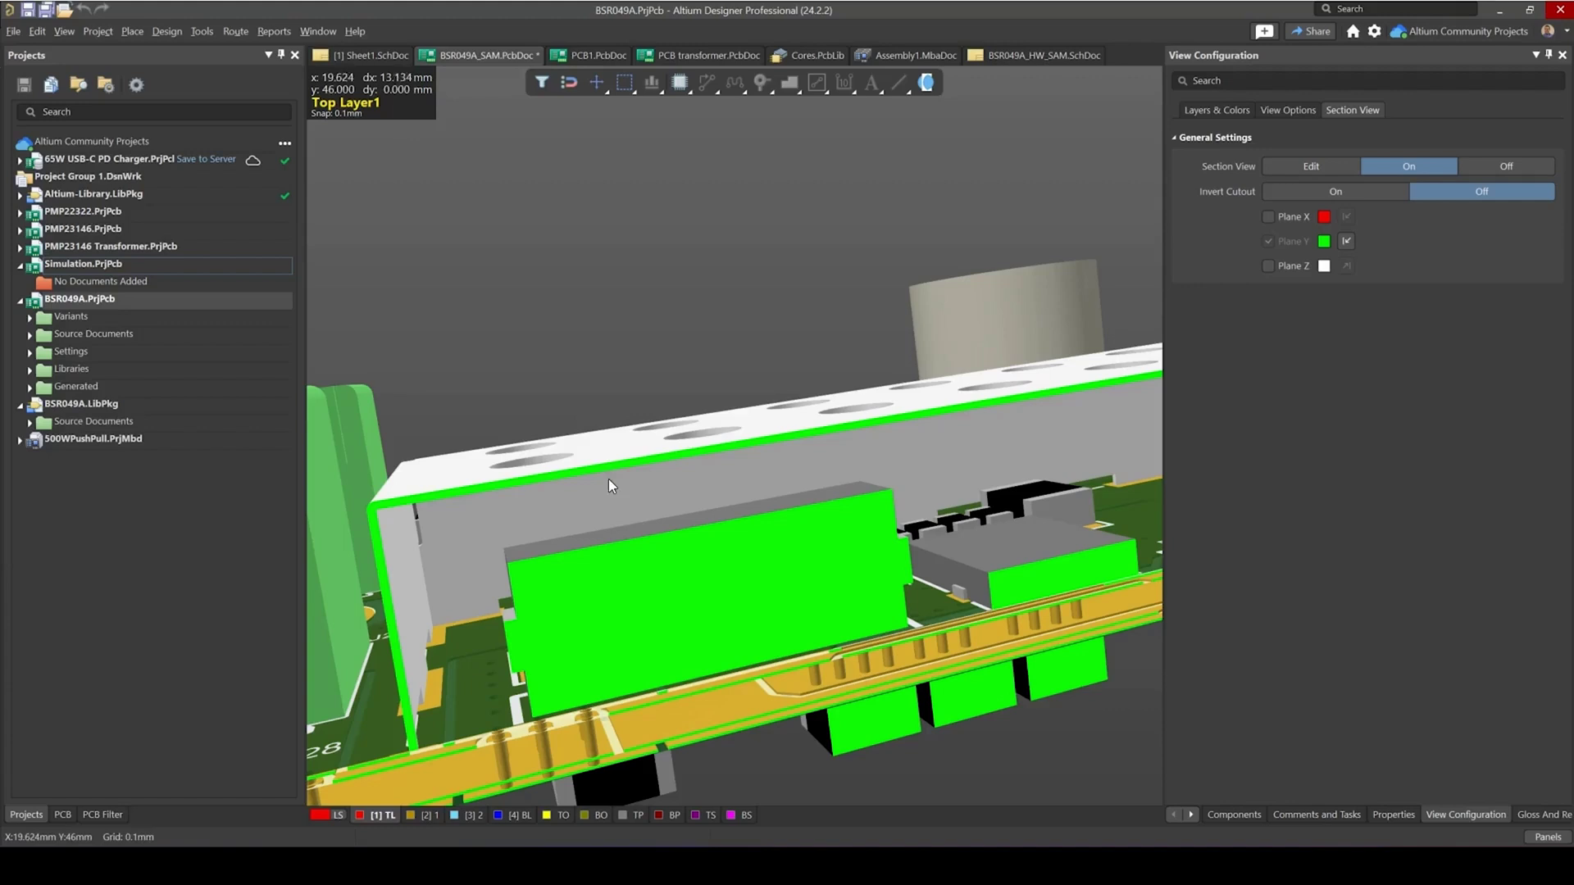
pyautogui.moveTo(725, 503); pyautogui.dragTo(612, 484, button='right')
pyautogui.moveTo(612, 485); pyautogui.dragTo(613, 502, button='middle')
pyautogui.moveTo(626, 456)
pyautogui.keyDown('shift'); pyautogui.mouseDown(button='right')
pyautogui.moveTo(699, 542)
pyautogui.moveTo(590, 385)
pyautogui.moveTo(546, 405)
pyautogui.moveTo(591, 446)
pyautogui.moveTo(817, 523)
pyautogui.mouseUp(button='right'); pyautogui.keyUp('shift')
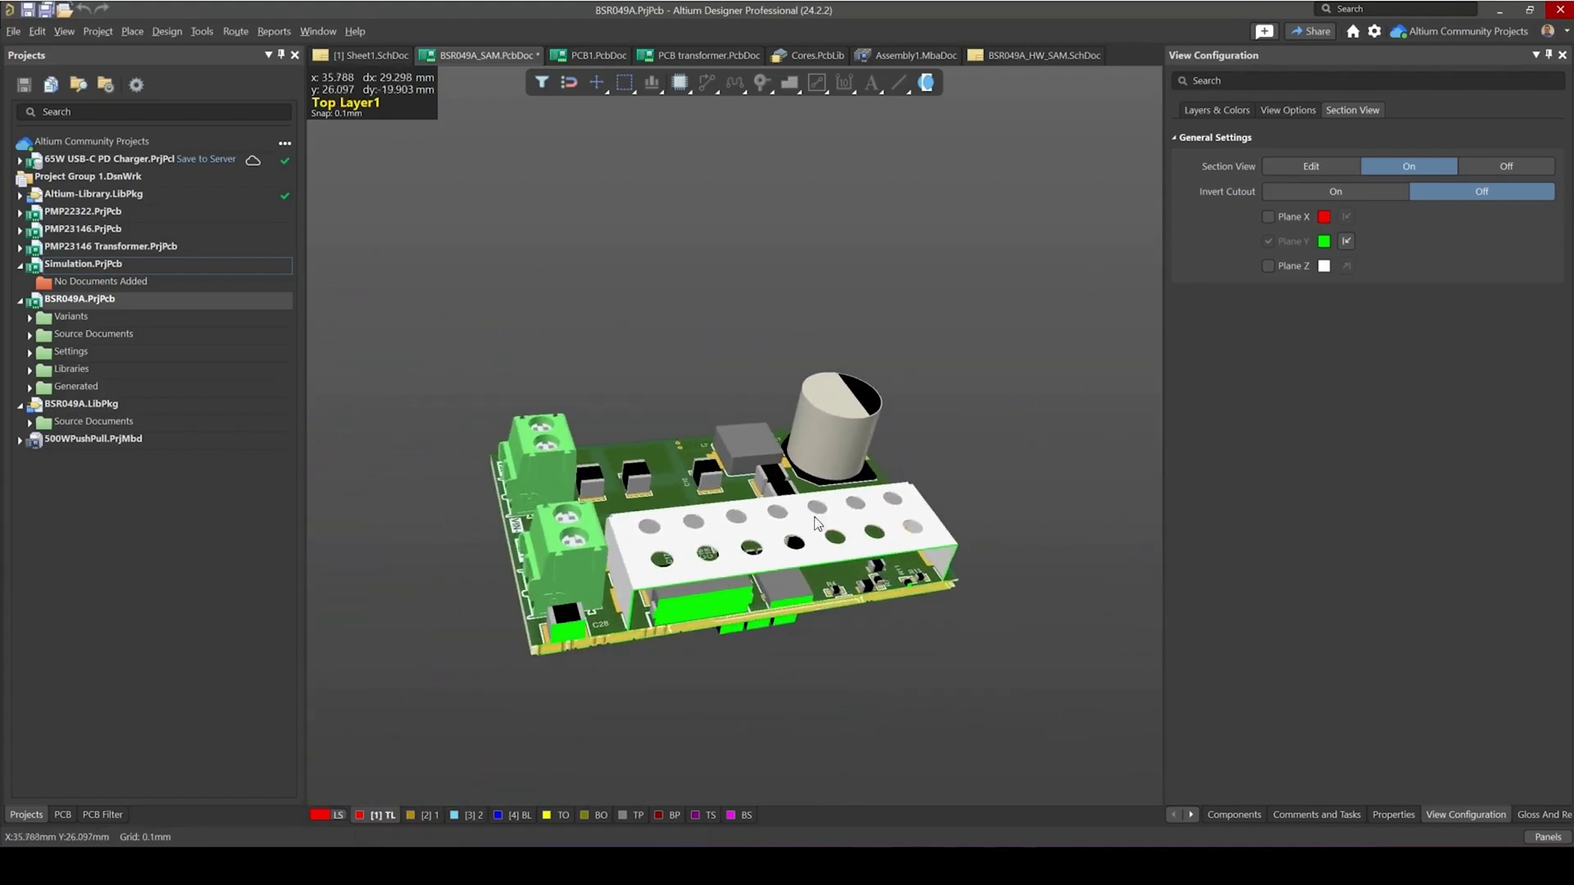
# - Cycle the board's section view through its off, edit and on states
pyautogui.click(930, 84)
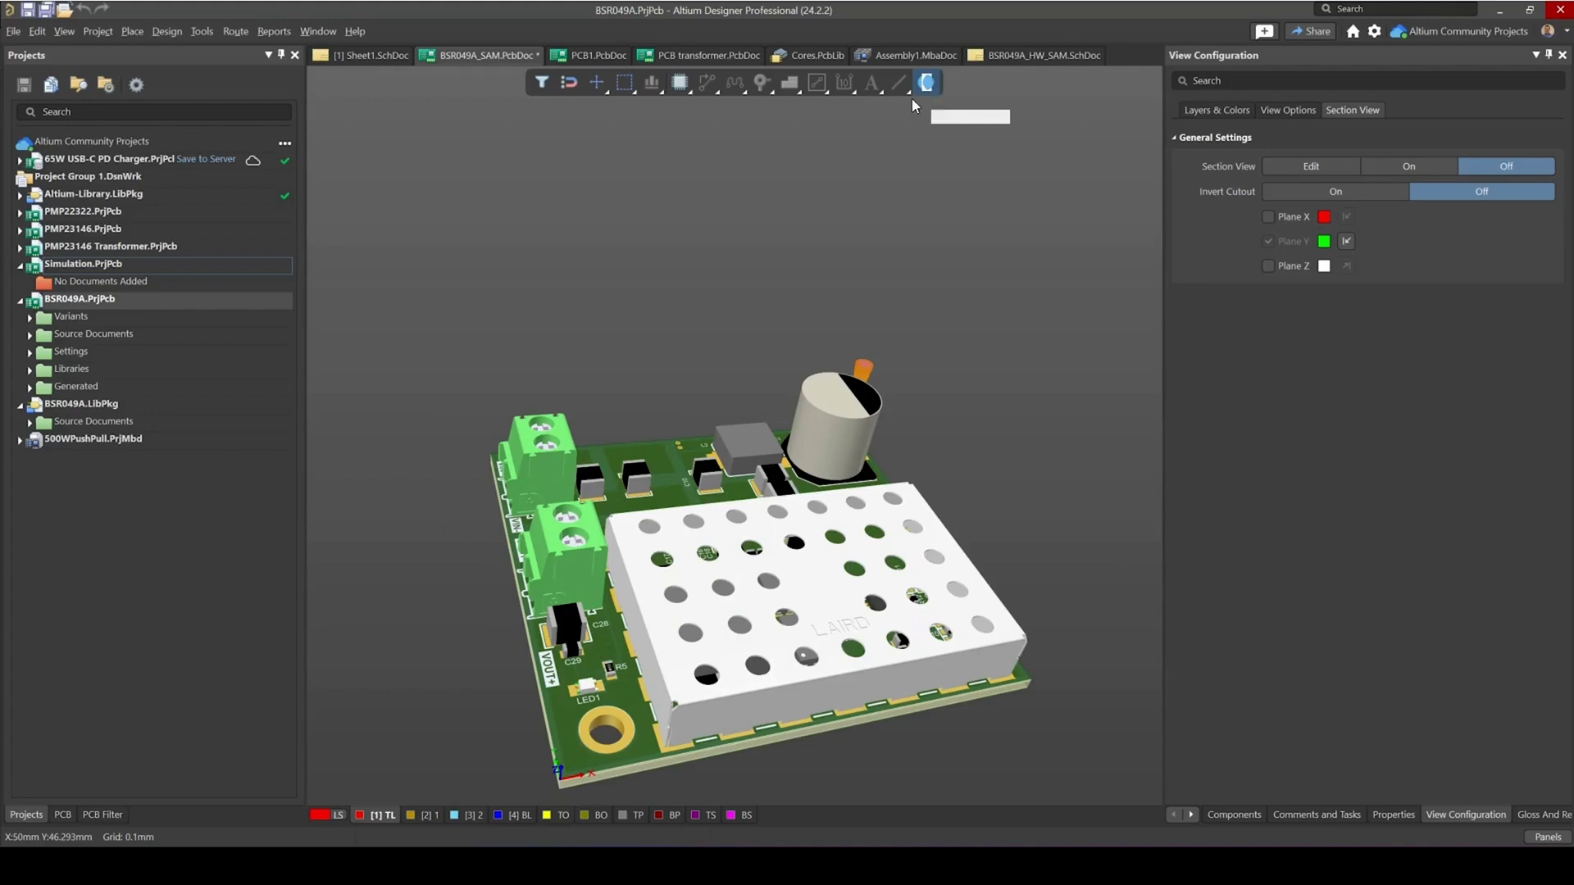
pyautogui.moveTo(879, 247); pyautogui.dragTo(854, 176, button='right')
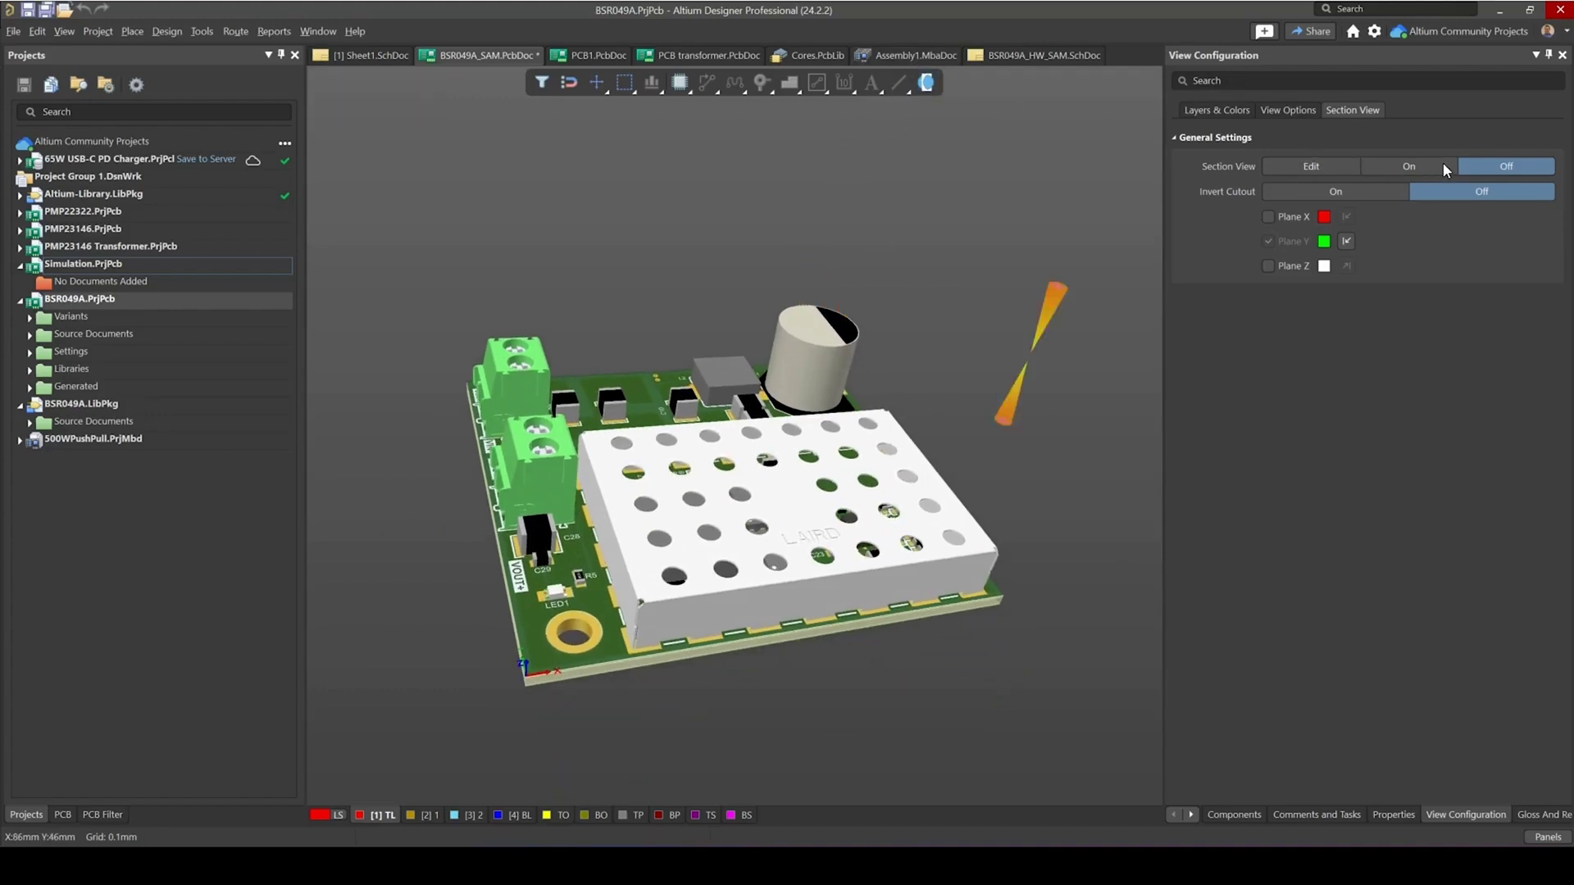
pyautogui.click(930, 83)
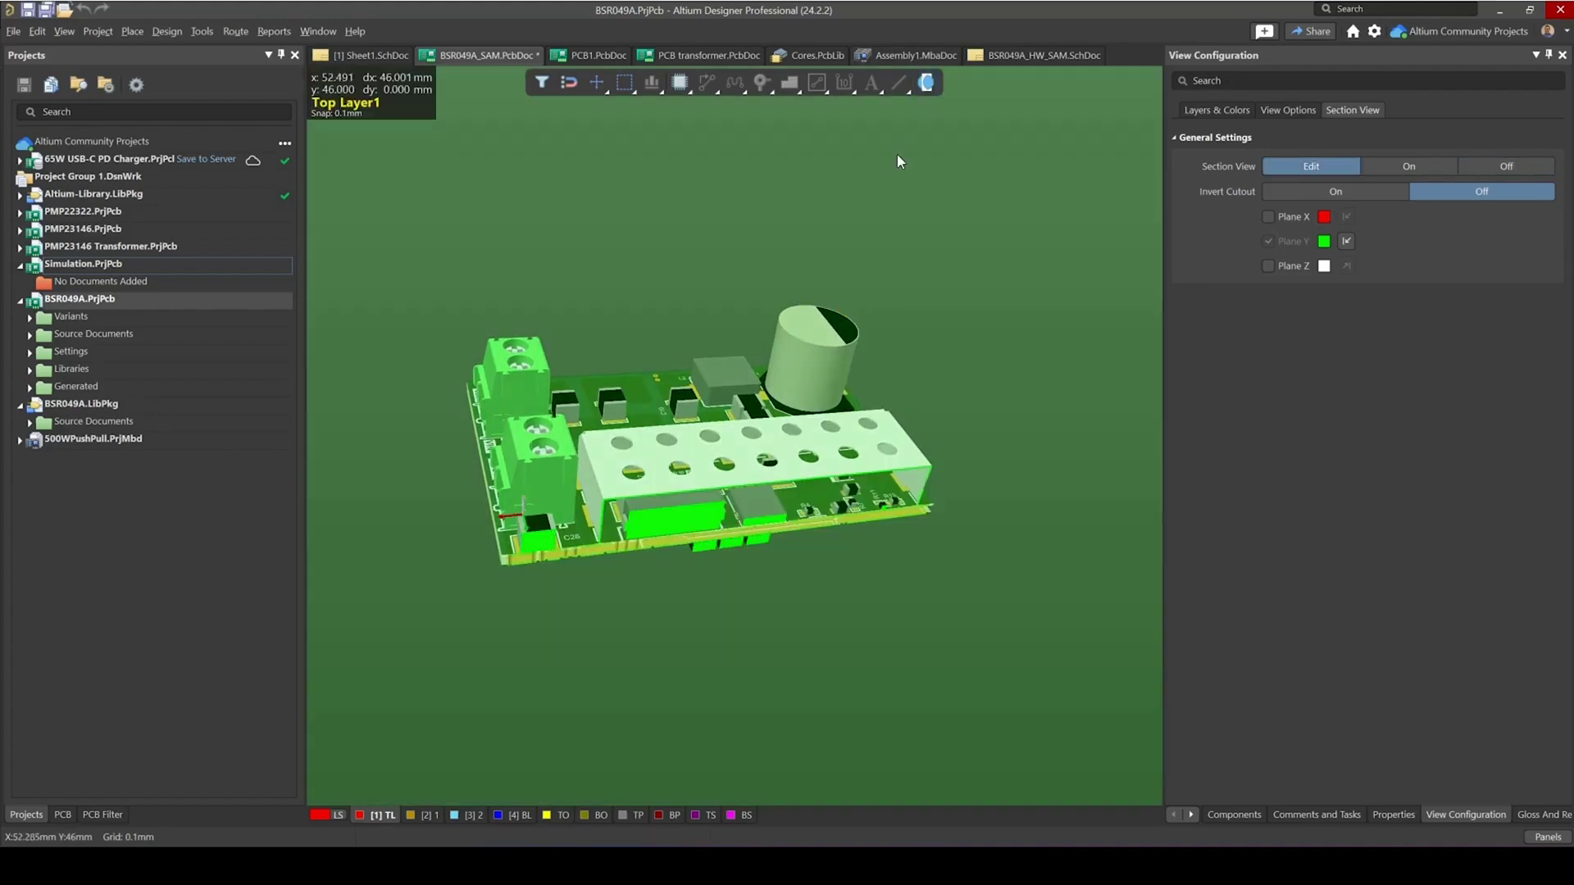
pyautogui.click(929, 84)
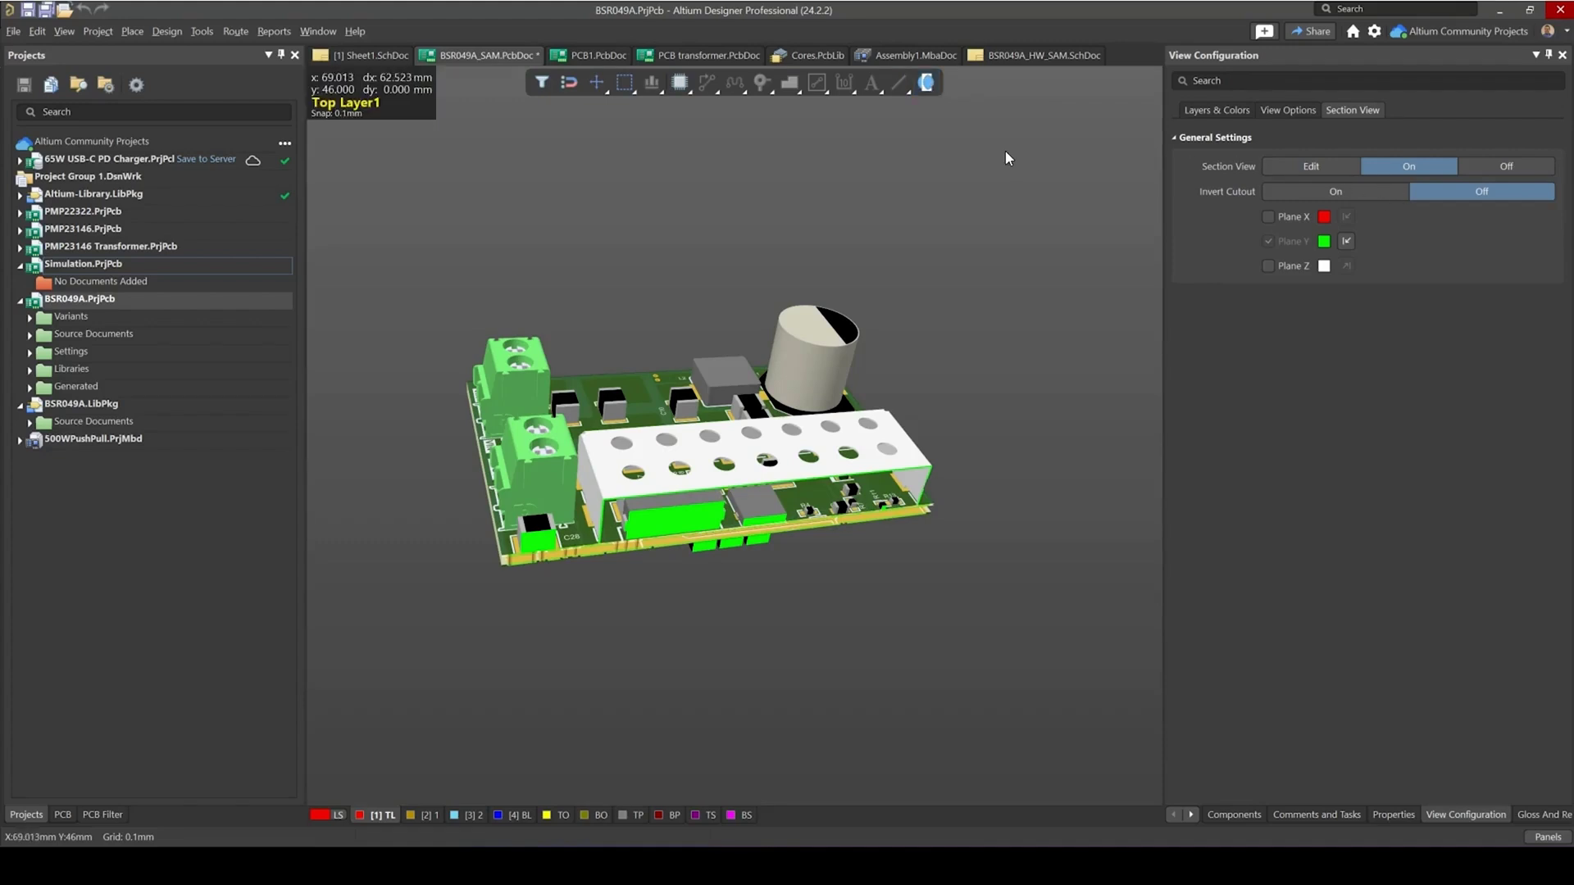
pyautogui.click(930, 86)
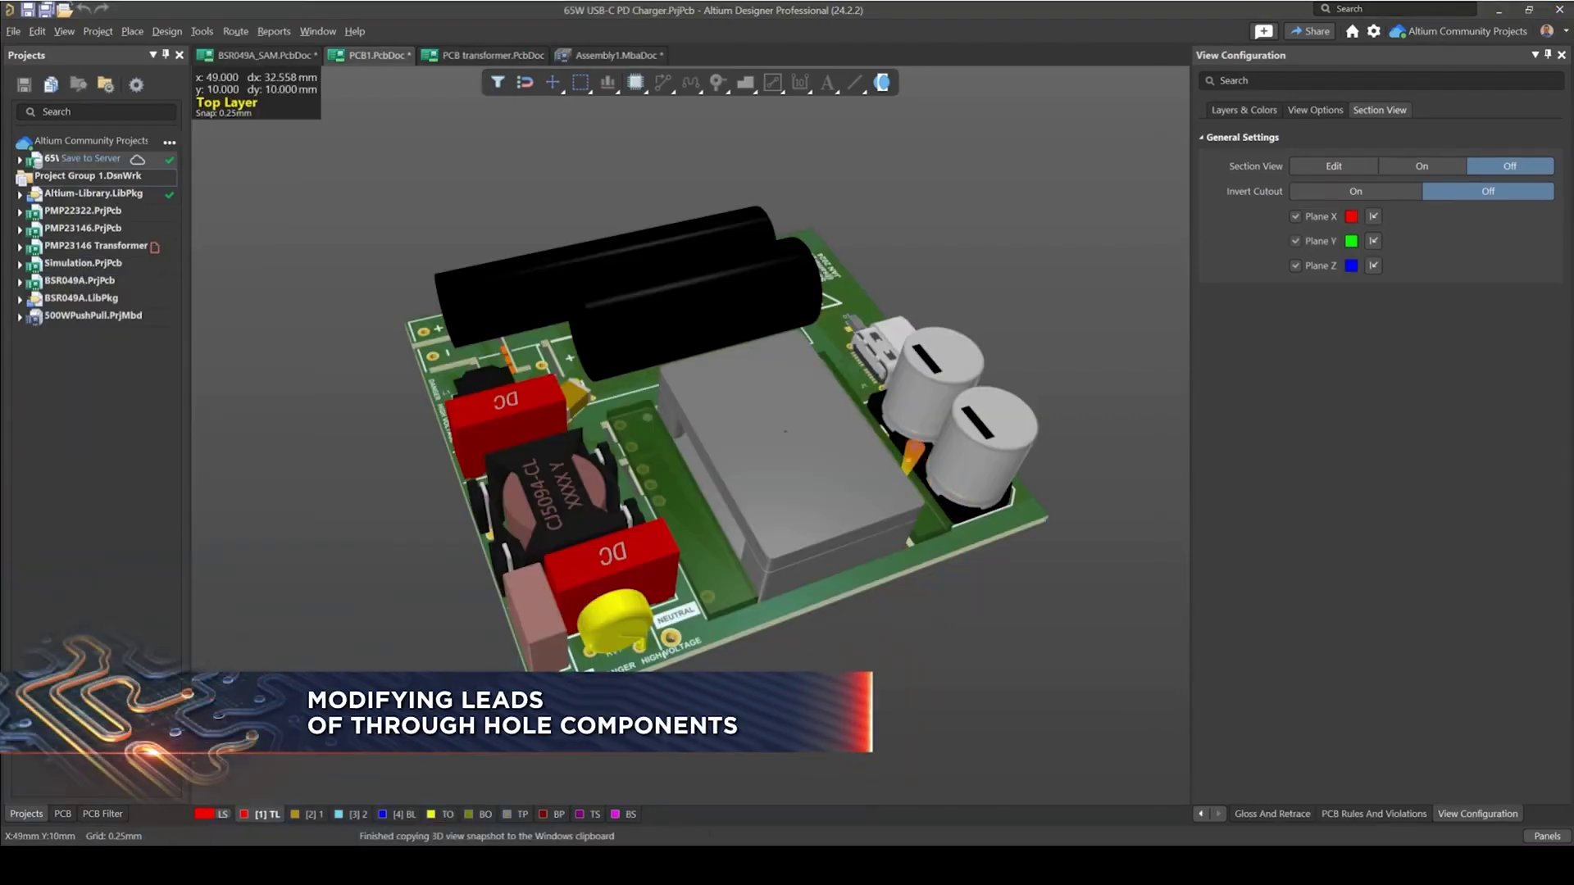
# - Examine the through-hole component leads protruding beneath the USB-C charger board from several angles
pyautogui.moveTo(882, 477); pyautogui.dragTo(502, 509, button='right')
pyautogui.keyDown('ctrl'); pyautogui.scroll(3, 639, 566); pyautogui.keyUp('ctrl')
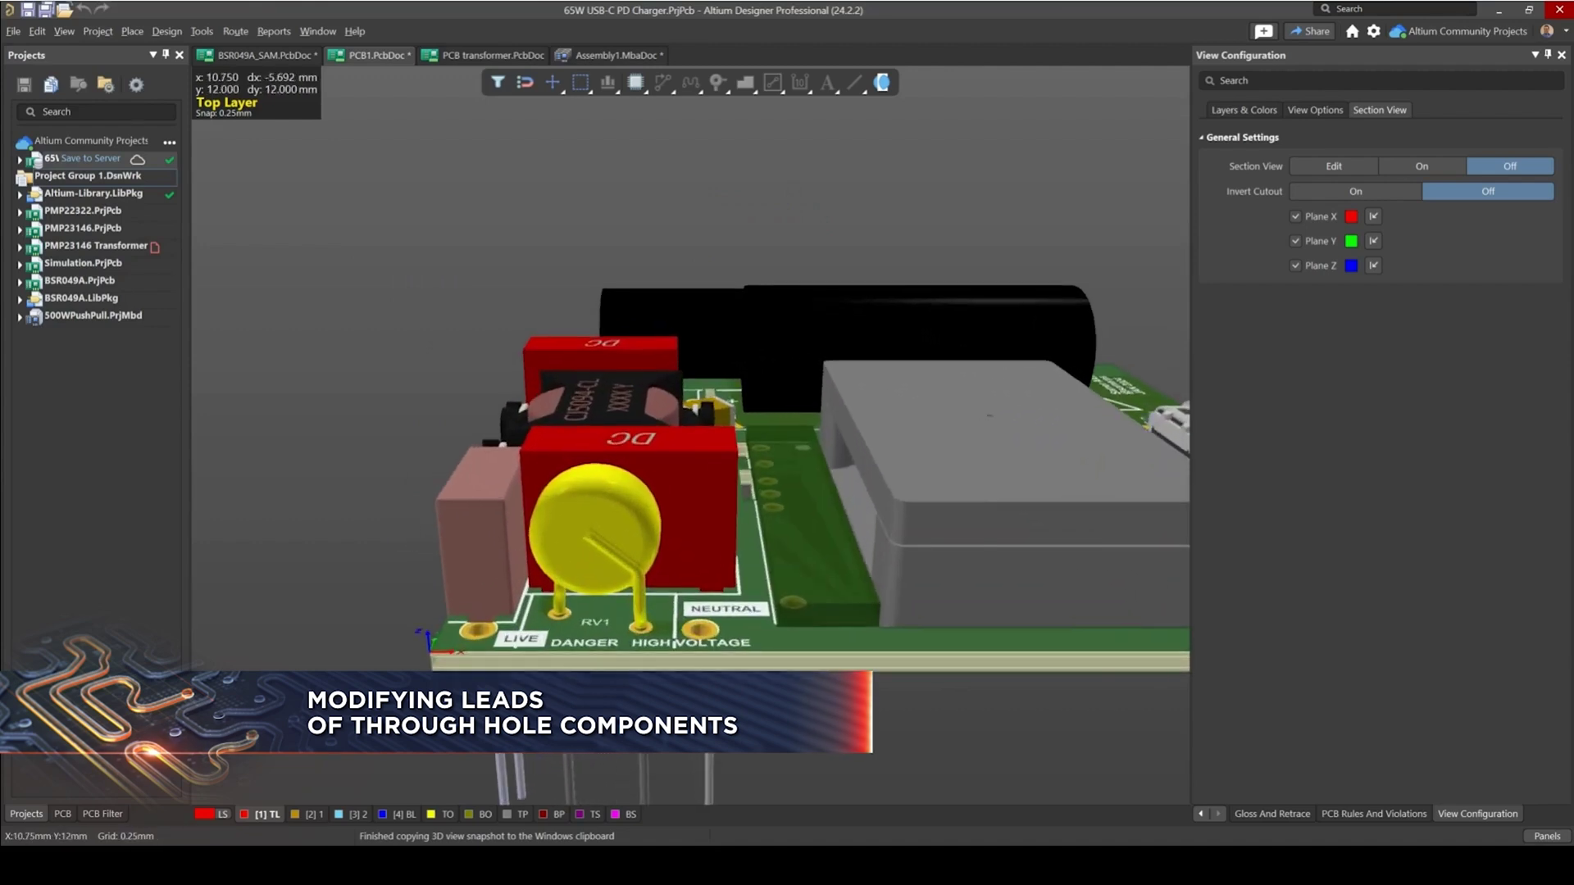
pyautogui.keyDown('ctrl'); pyautogui.scroll(-2, 648, 574); pyautogui.keyUp('ctrl')
pyautogui.moveTo(712, 611); pyautogui.dragTo(583, 433, button='right')
pyautogui.moveTo(668, 525); pyautogui.dragTo(552, 405, button='right')
pyautogui.keyDown('shift'); pyautogui.moveTo(551, 422); pyautogui.dragTo(549, 400, button='right'); pyautogui.keyUp('shift')
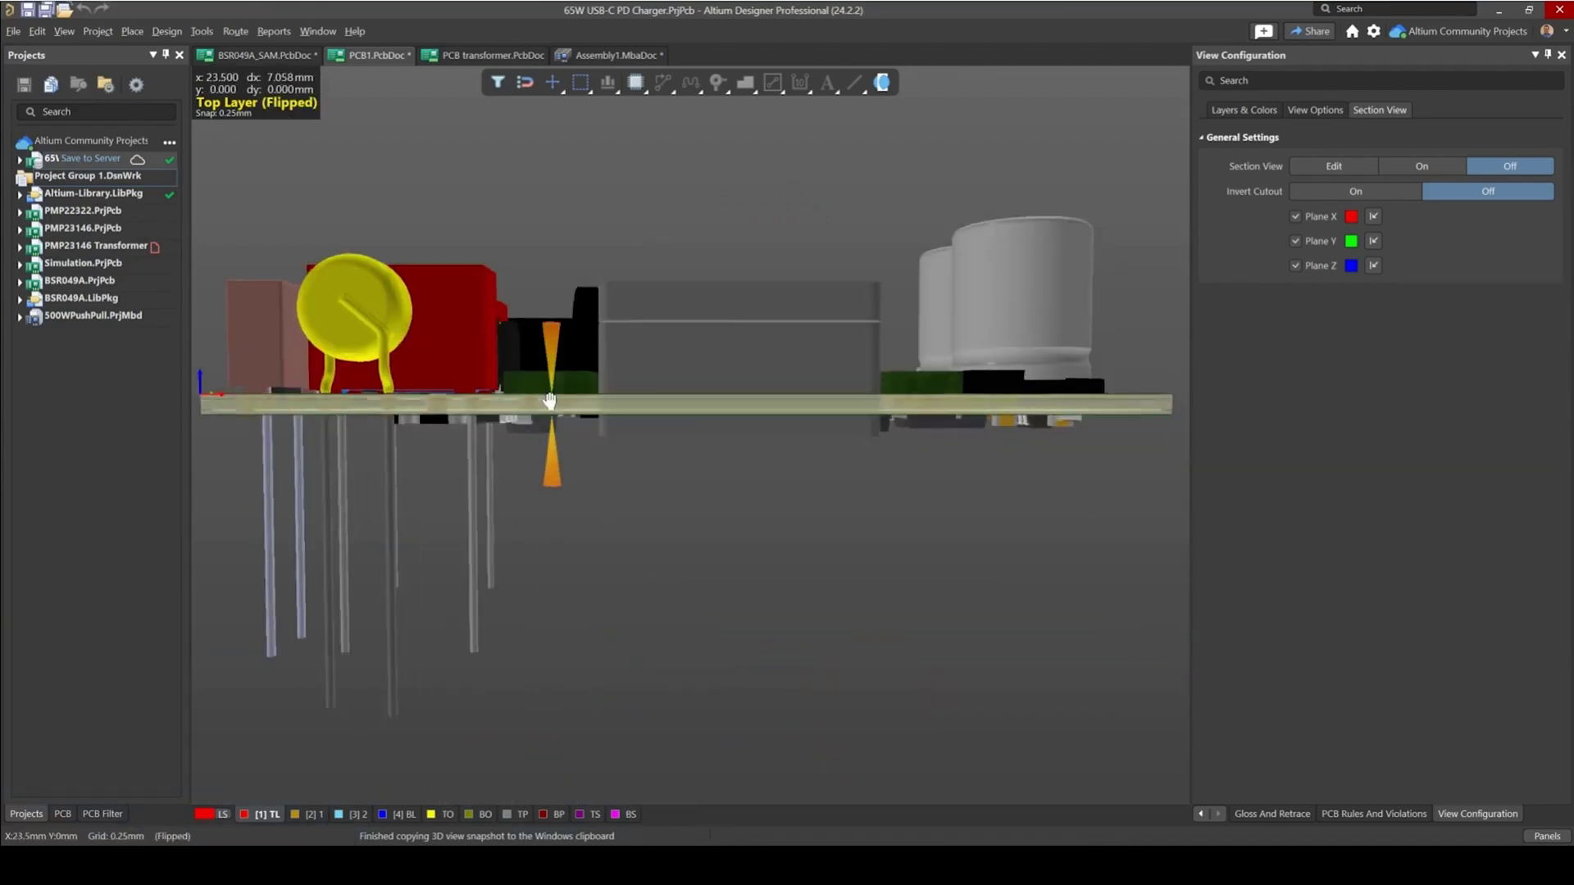
pyautogui.moveTo(545, 493); pyautogui.dragTo(653, 482, button='right')
pyautogui.moveTo(410, 503); pyautogui.dragTo(441, 500, button='right')
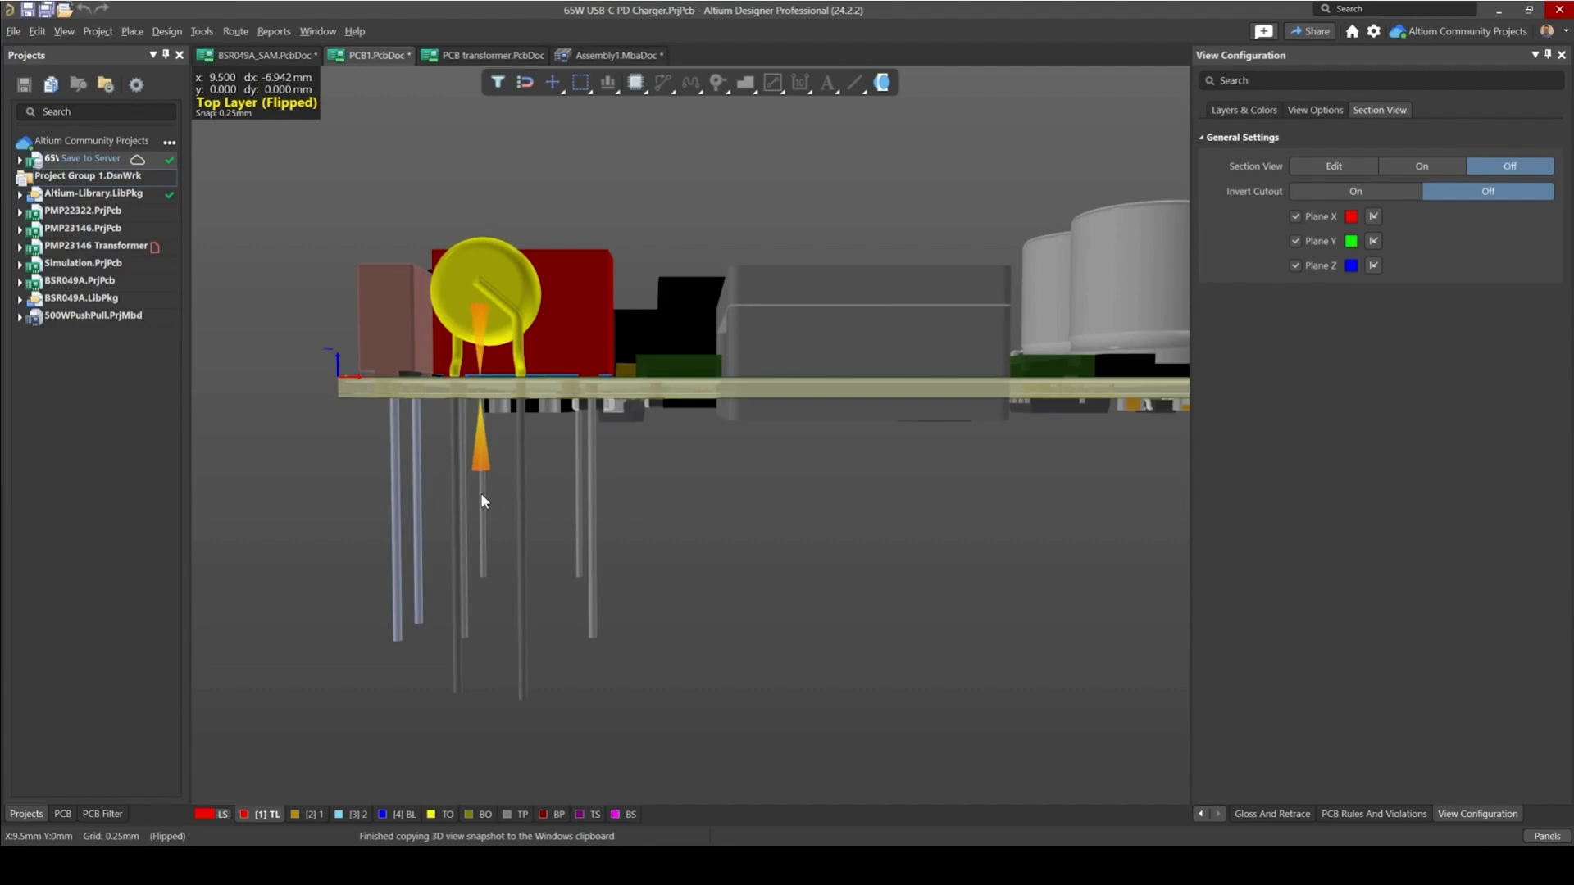
pyautogui.keyDown('shift'); pyautogui.moveTo(503, 562); pyautogui.dragTo(608, 528, button='right'); pyautogui.keyUp('shift')
pyautogui.keyDown('shift'); pyautogui.moveTo(642, 447); pyautogui.dragTo(656, 474, button='right'); pyautogui.keyUp('shift')
pyautogui.keyDown('shift'); pyautogui.moveTo(599, 310); pyautogui.dragTo(695, 499, button='right'); pyautogui.keyUp('shift')
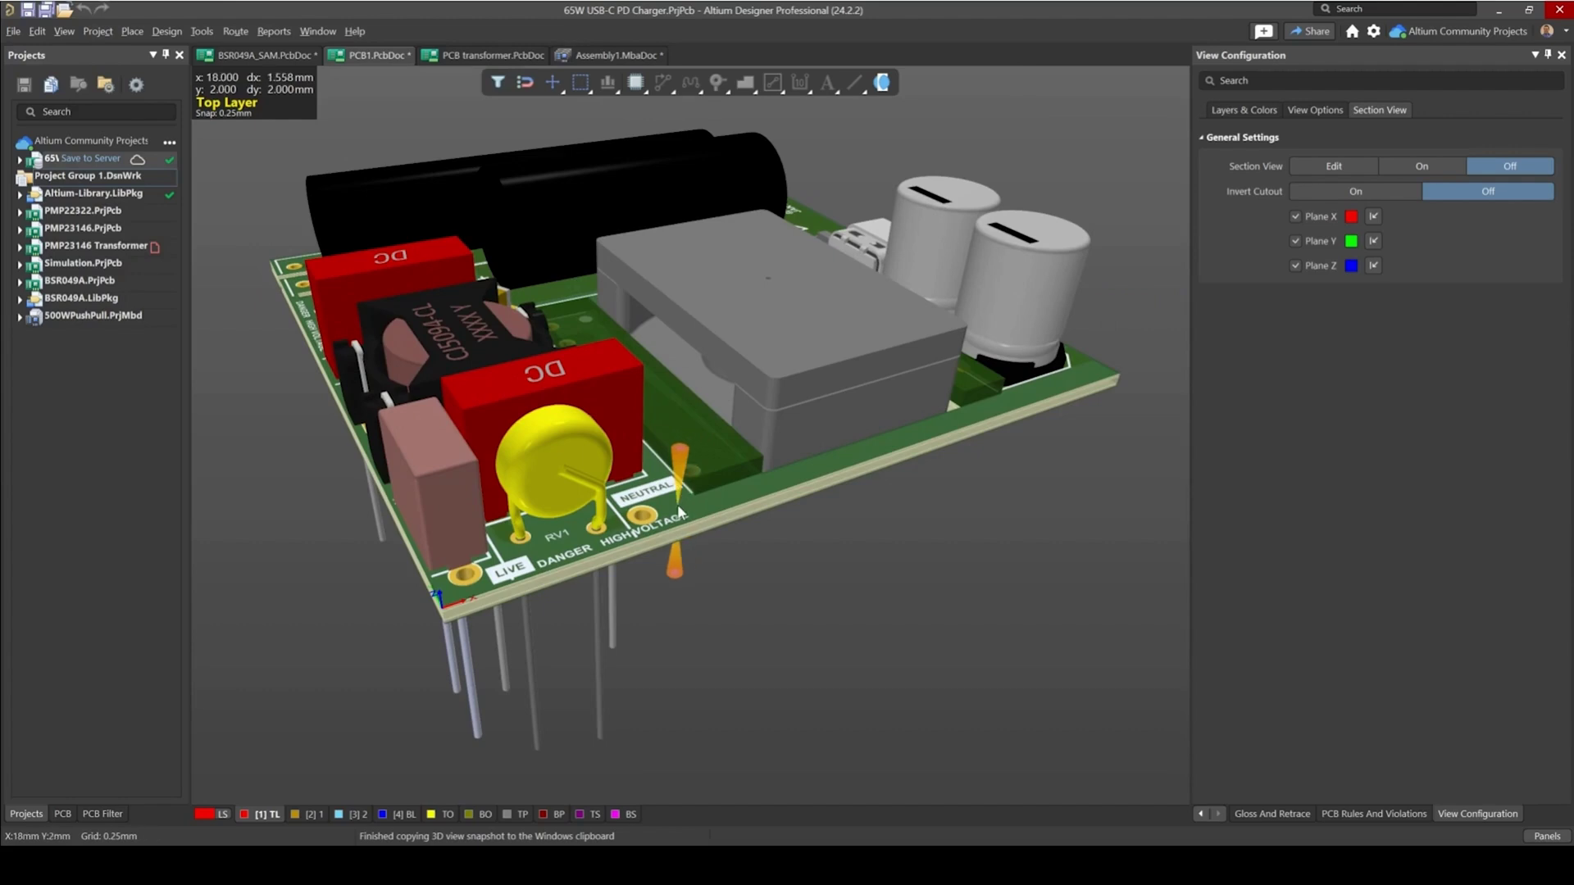
pyautogui.keyDown('shift'); pyautogui.moveTo(661, 539); pyautogui.dragTo(705, 574, button='right'); pyautogui.keyUp('shift')
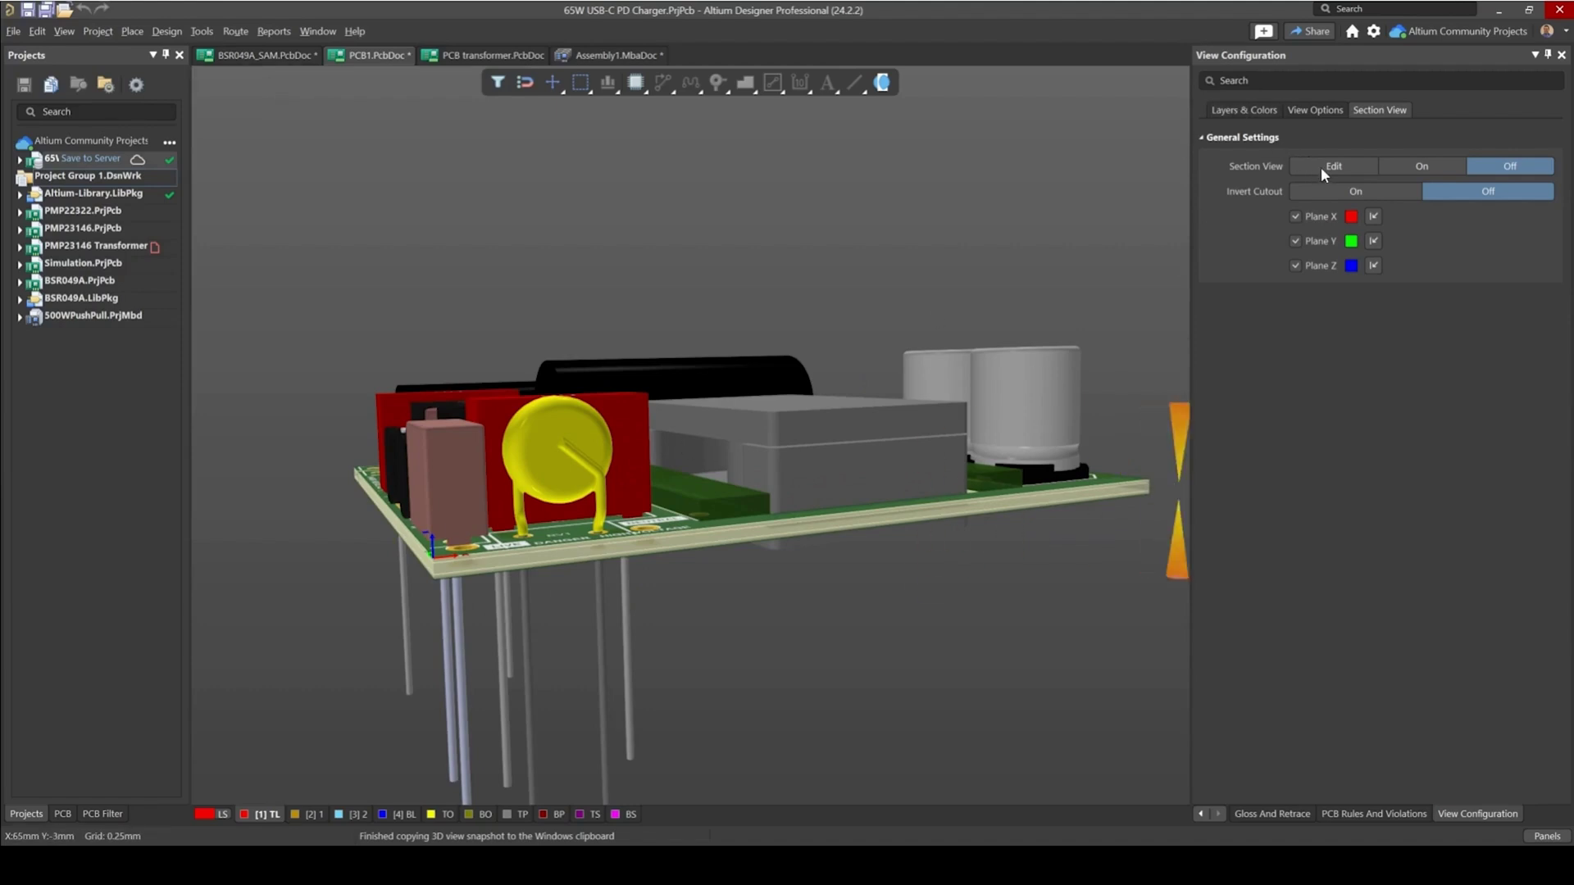
# - Put the charger board's section view into edit mode and disable planes X and Y, leaving only Plane Z
pyautogui.click(1345, 167)
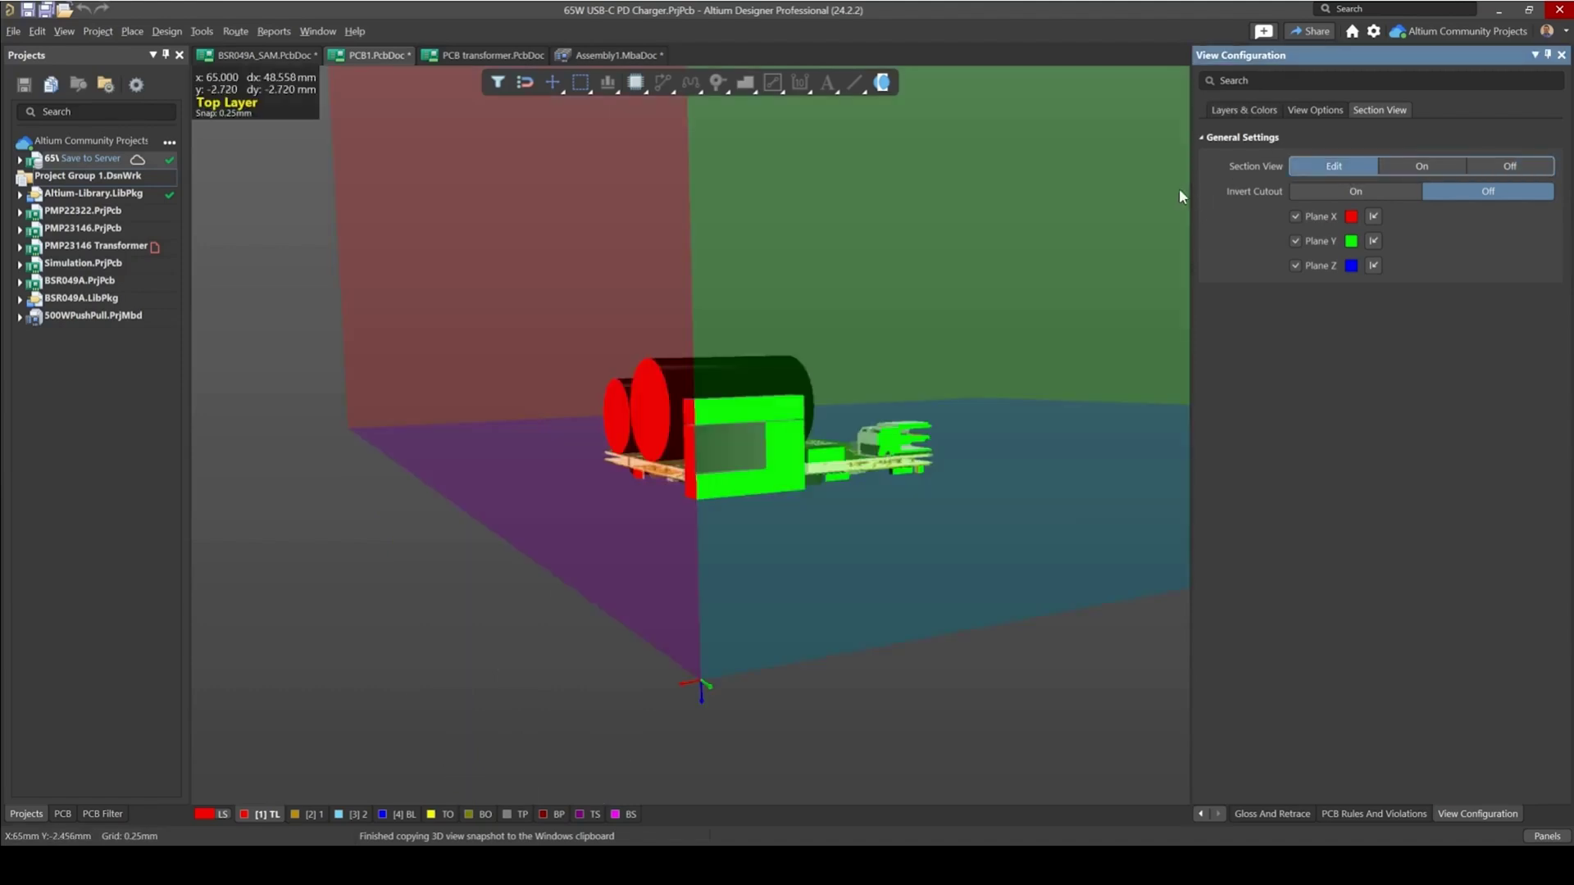
pyautogui.moveTo(1133, 188); pyautogui.dragTo(1059, 198, button='right')
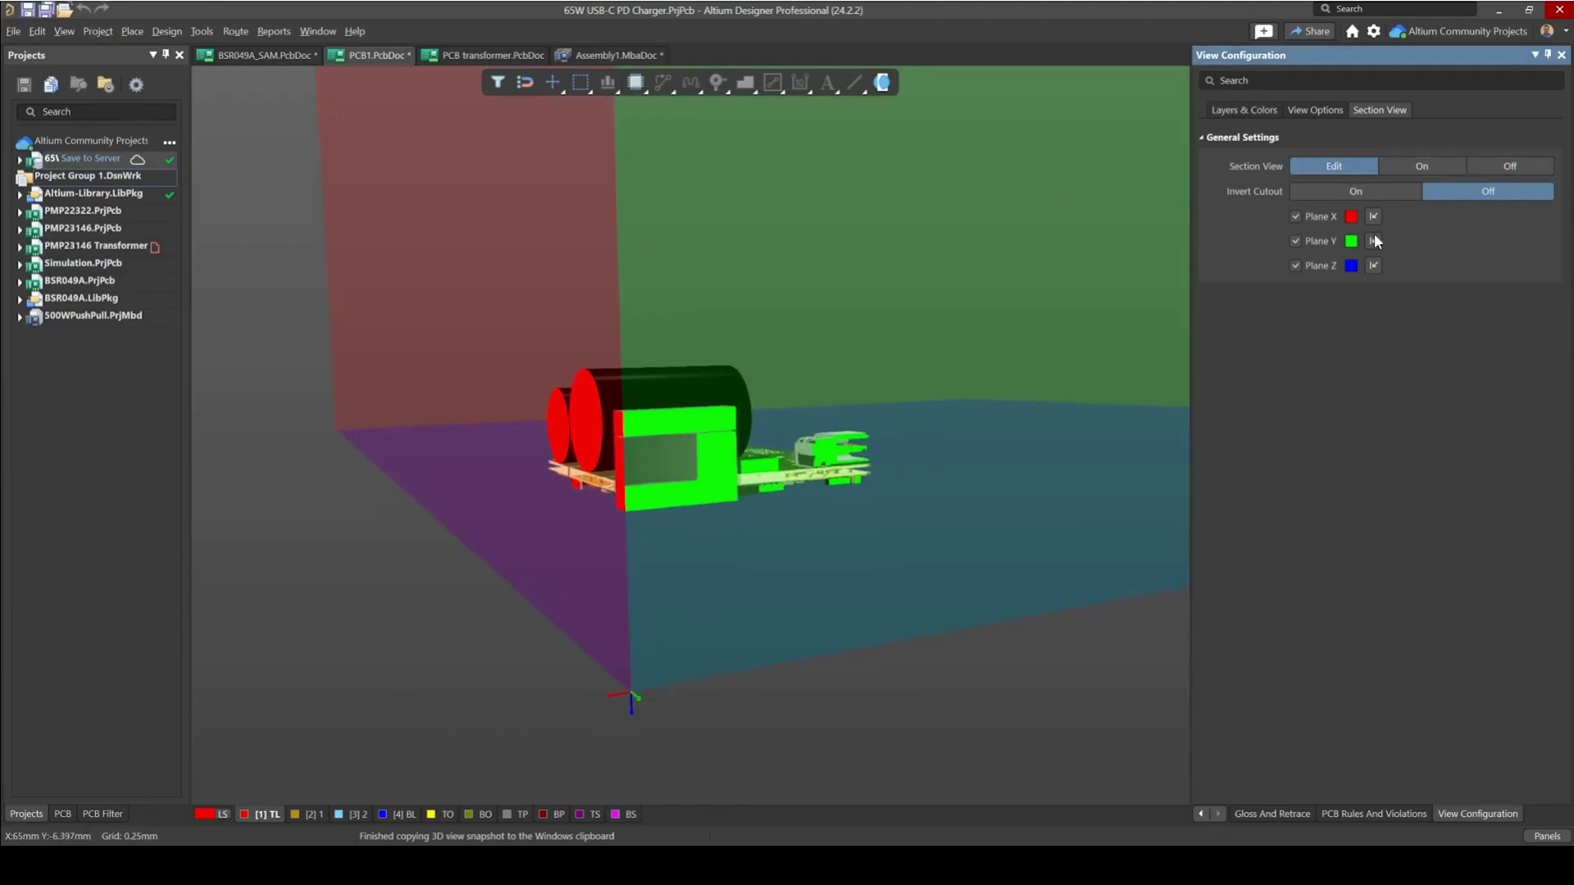
pyautogui.click(1296, 216)
pyautogui.click(1295, 241)
pyautogui.moveTo(839, 425); pyautogui.dragTo(934, 306, button='right')
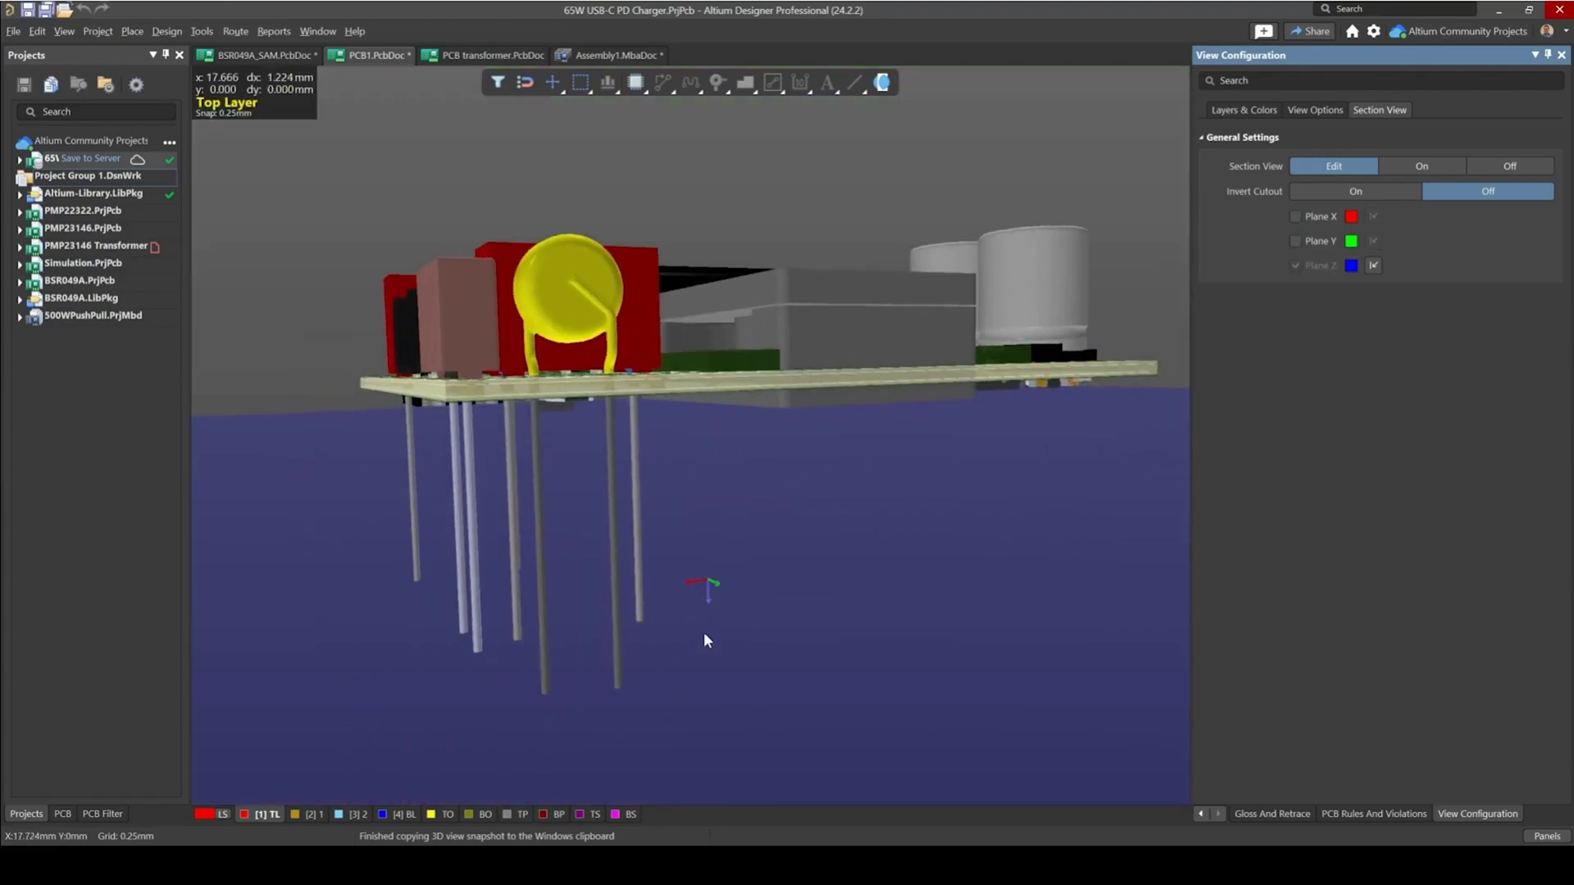
# - Raise Plane Z to just below the board's underside to trim the leads, and set the section view to On
pyautogui.moveTo(708, 602); pyautogui.dragTo(745, 423)
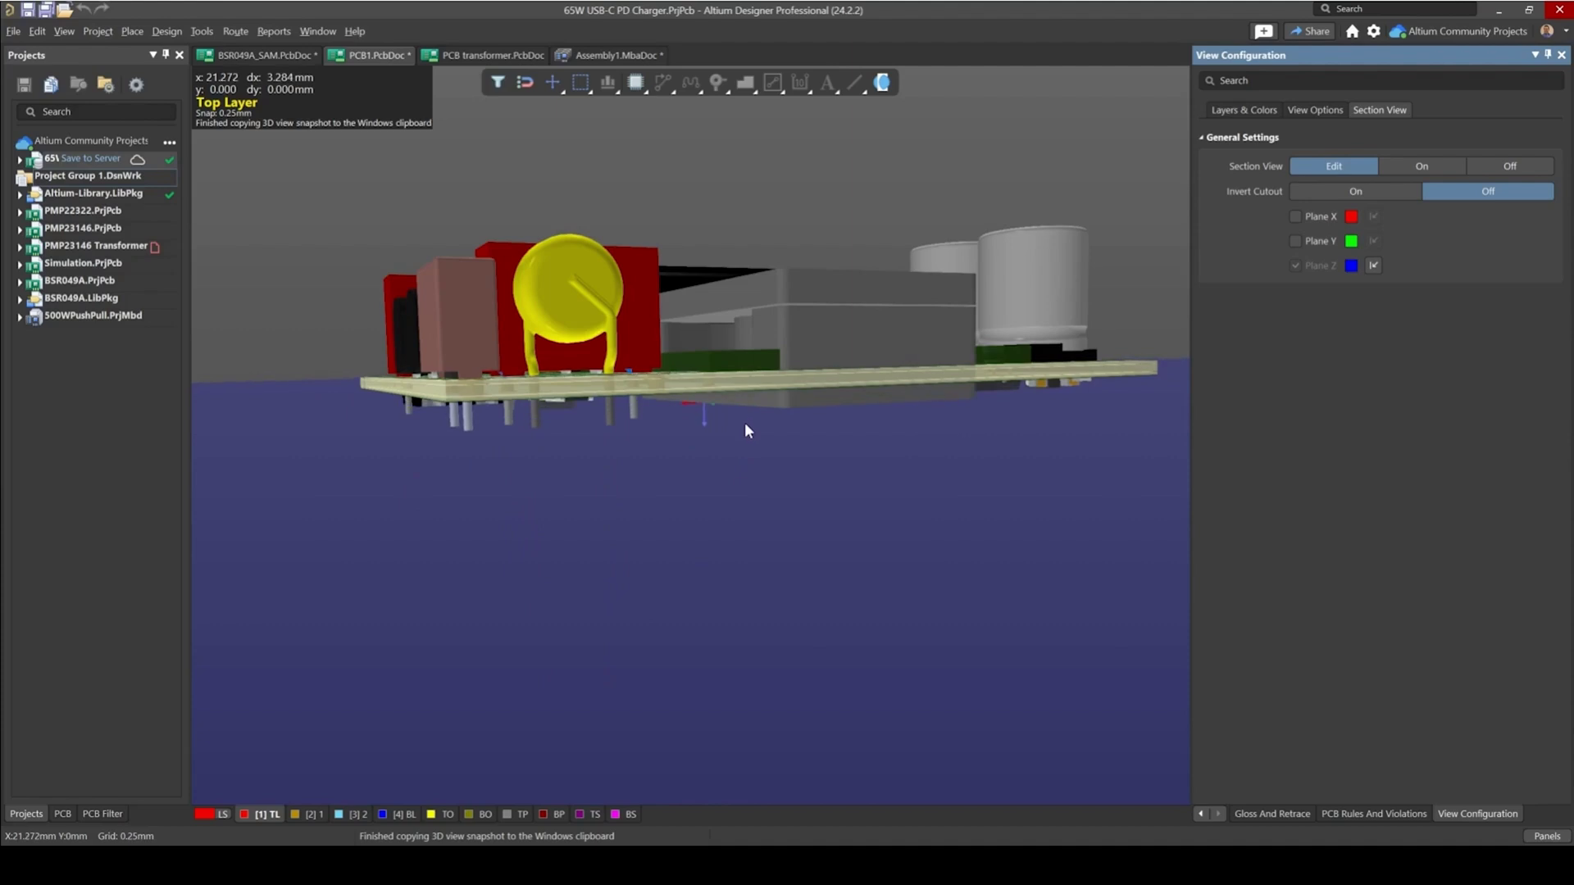
pyautogui.click(1446, 166)
pyautogui.keyDown('shift'); pyautogui.moveTo(820, 605); pyautogui.dragTo(612, 381, button='right'); pyautogui.keyUp('shift')
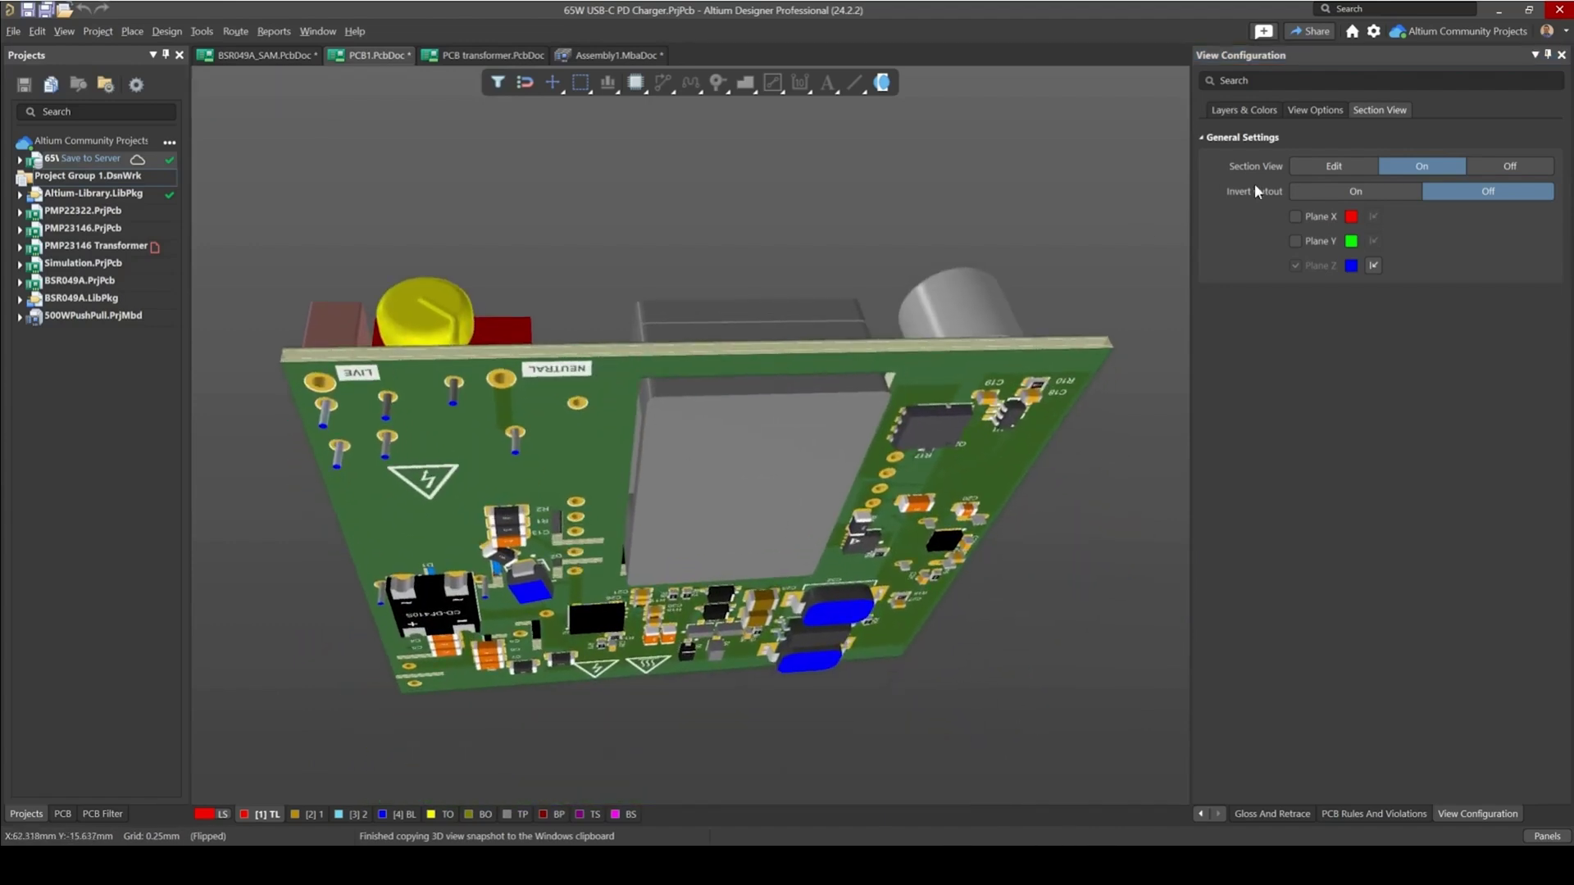
# - Shift Plane Z slightly away from the board to clear the underside components, and inspect the trimmed leads with the section view on
pyautogui.click(1367, 166)
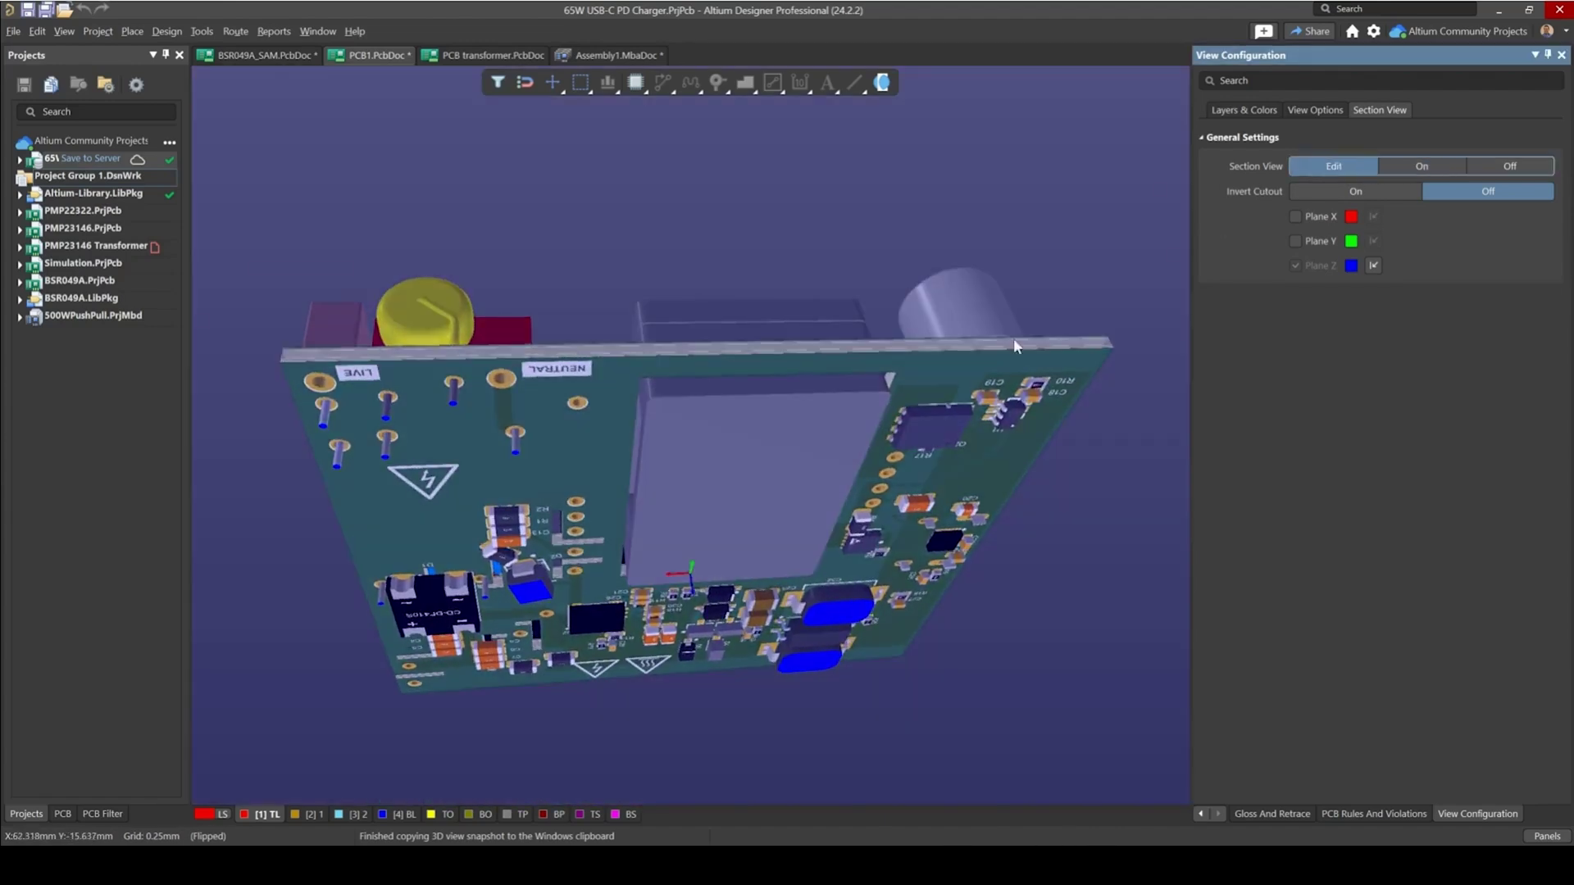
pyautogui.click(690, 590)
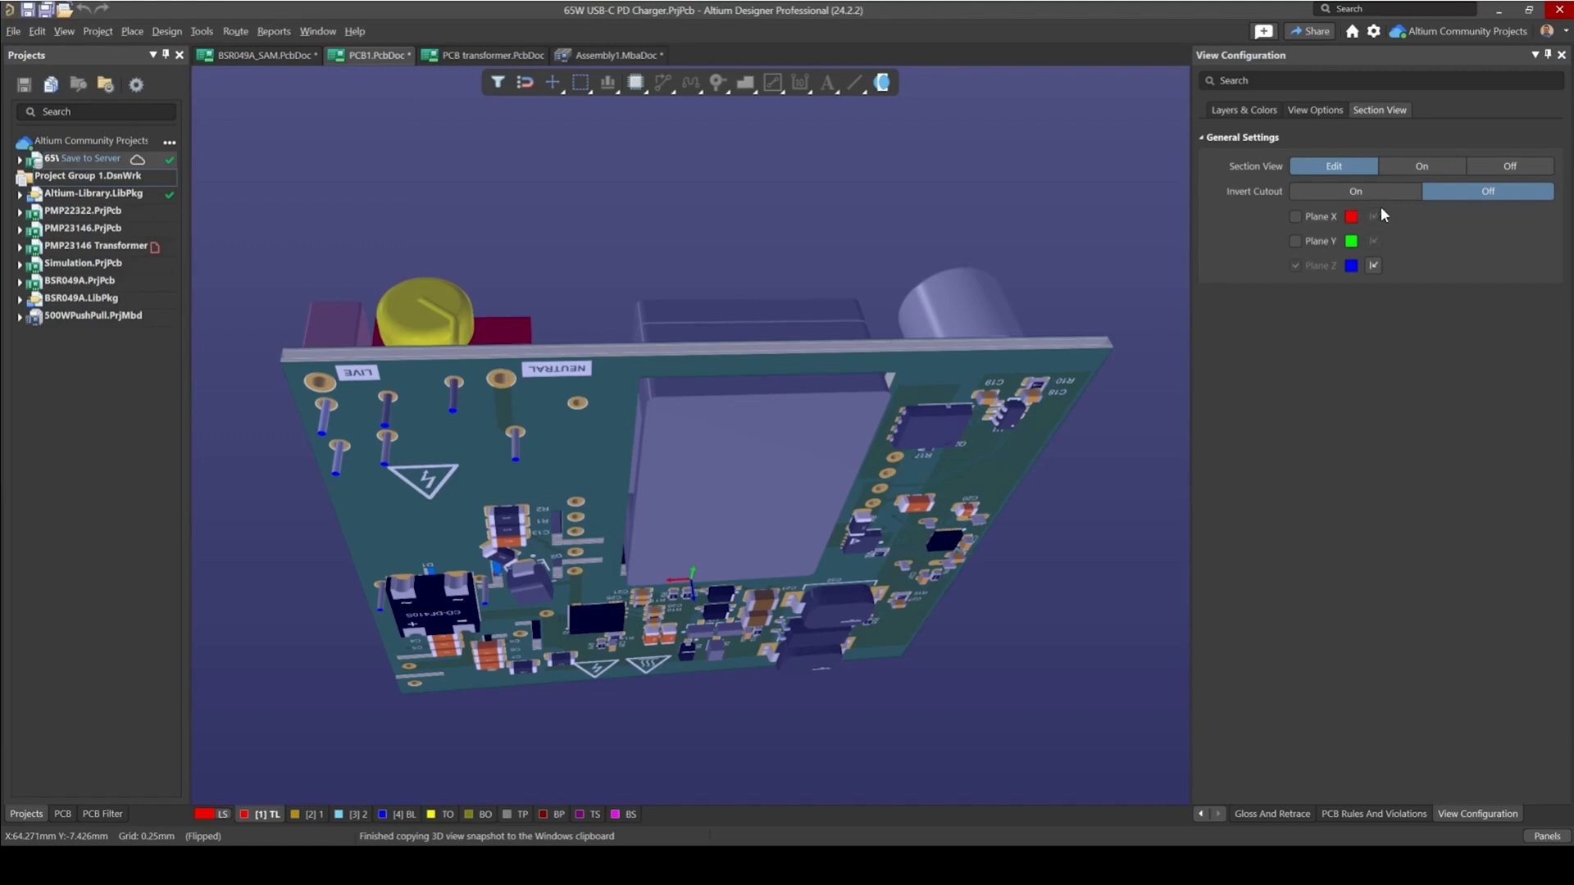
pyautogui.click(1421, 166)
pyautogui.moveTo(710, 482); pyautogui.dragTo(662, 597, button='right')
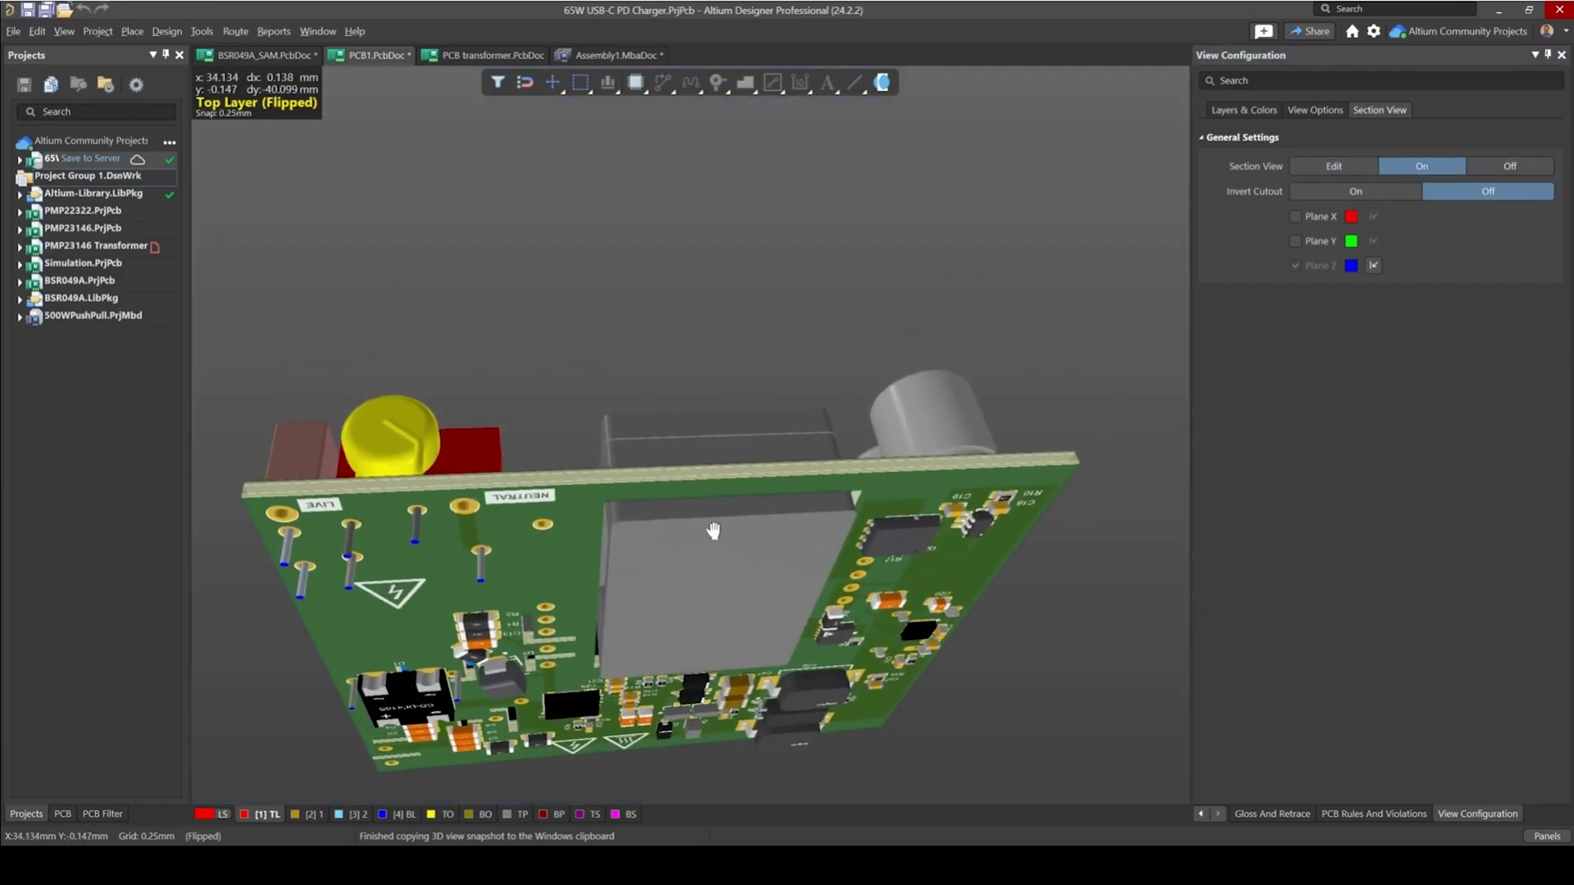
pyautogui.moveTo(713, 530); pyautogui.dragTo(700, 676, button='right')
pyautogui.keyDown('shift'); pyautogui.moveTo(750, 424); pyautogui.dragTo(619, 389, button='right'); pyautogui.keyUp('shift')
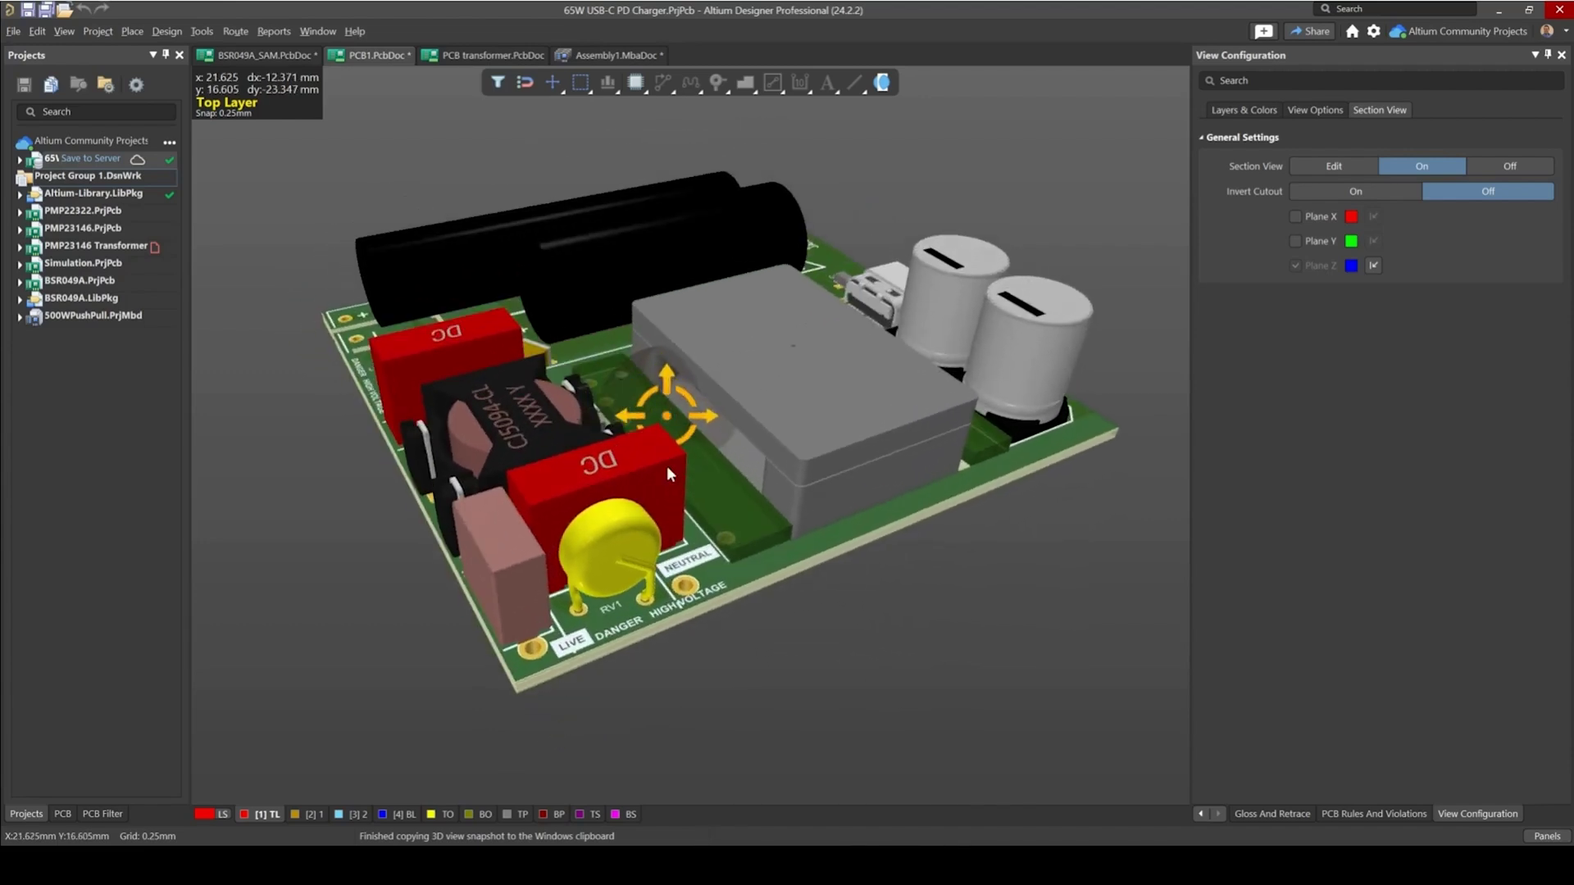
pyautogui.keyDown('shift'); pyautogui.moveTo(666, 465); pyautogui.dragTo(607, 467, button='right'); pyautogui.keyUp('shift')
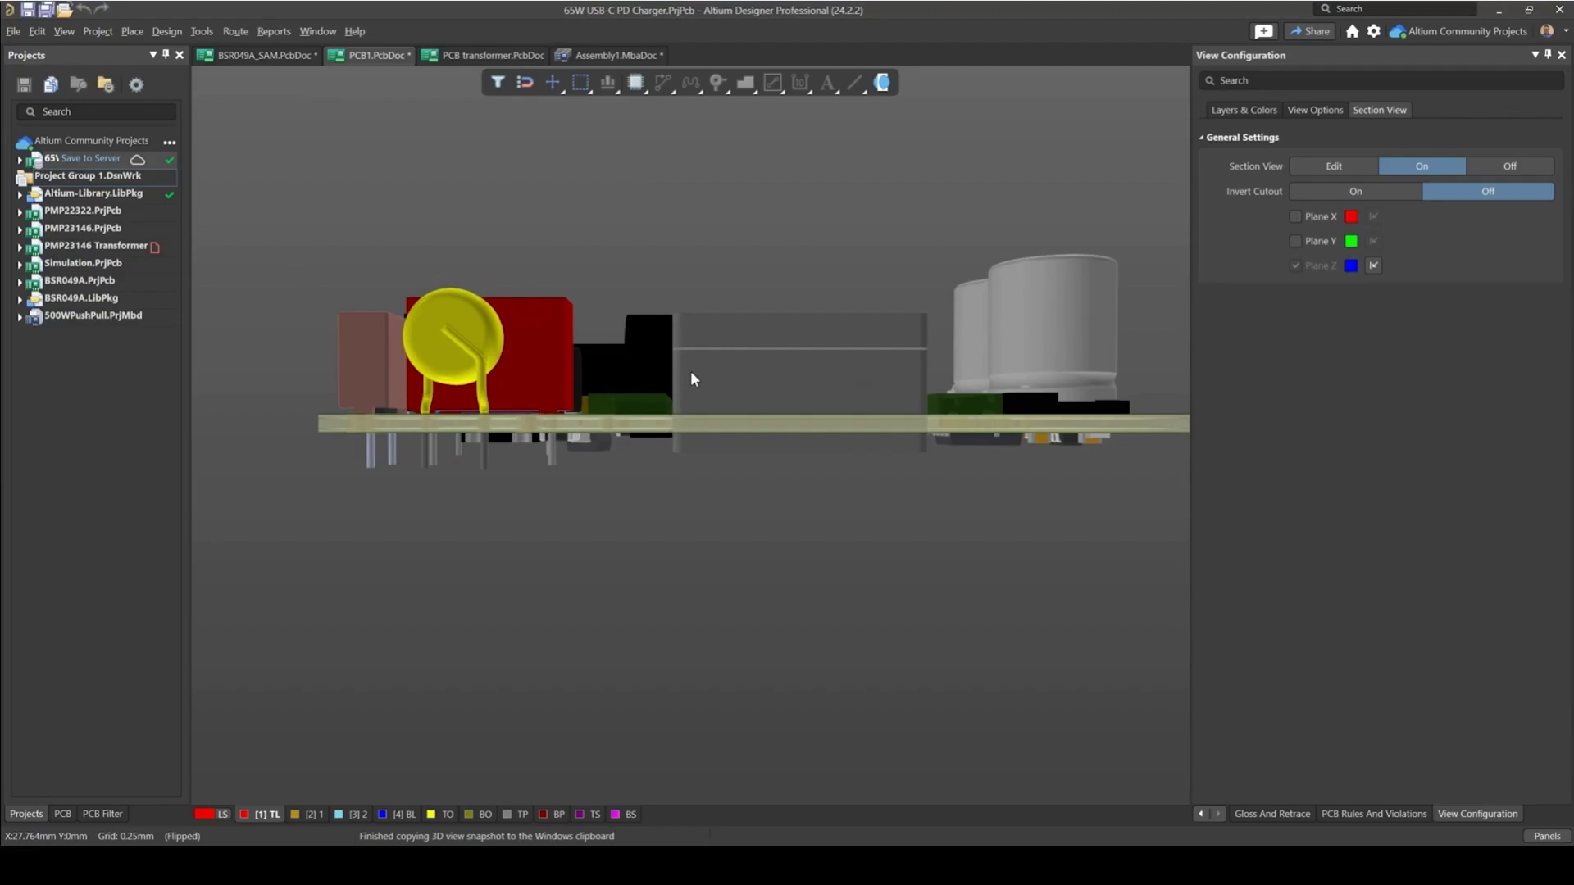
# - Switch to Paint and paste the copied 3D snapshot of the charger board
pyautogui.hotkey('alt', 'Tab')
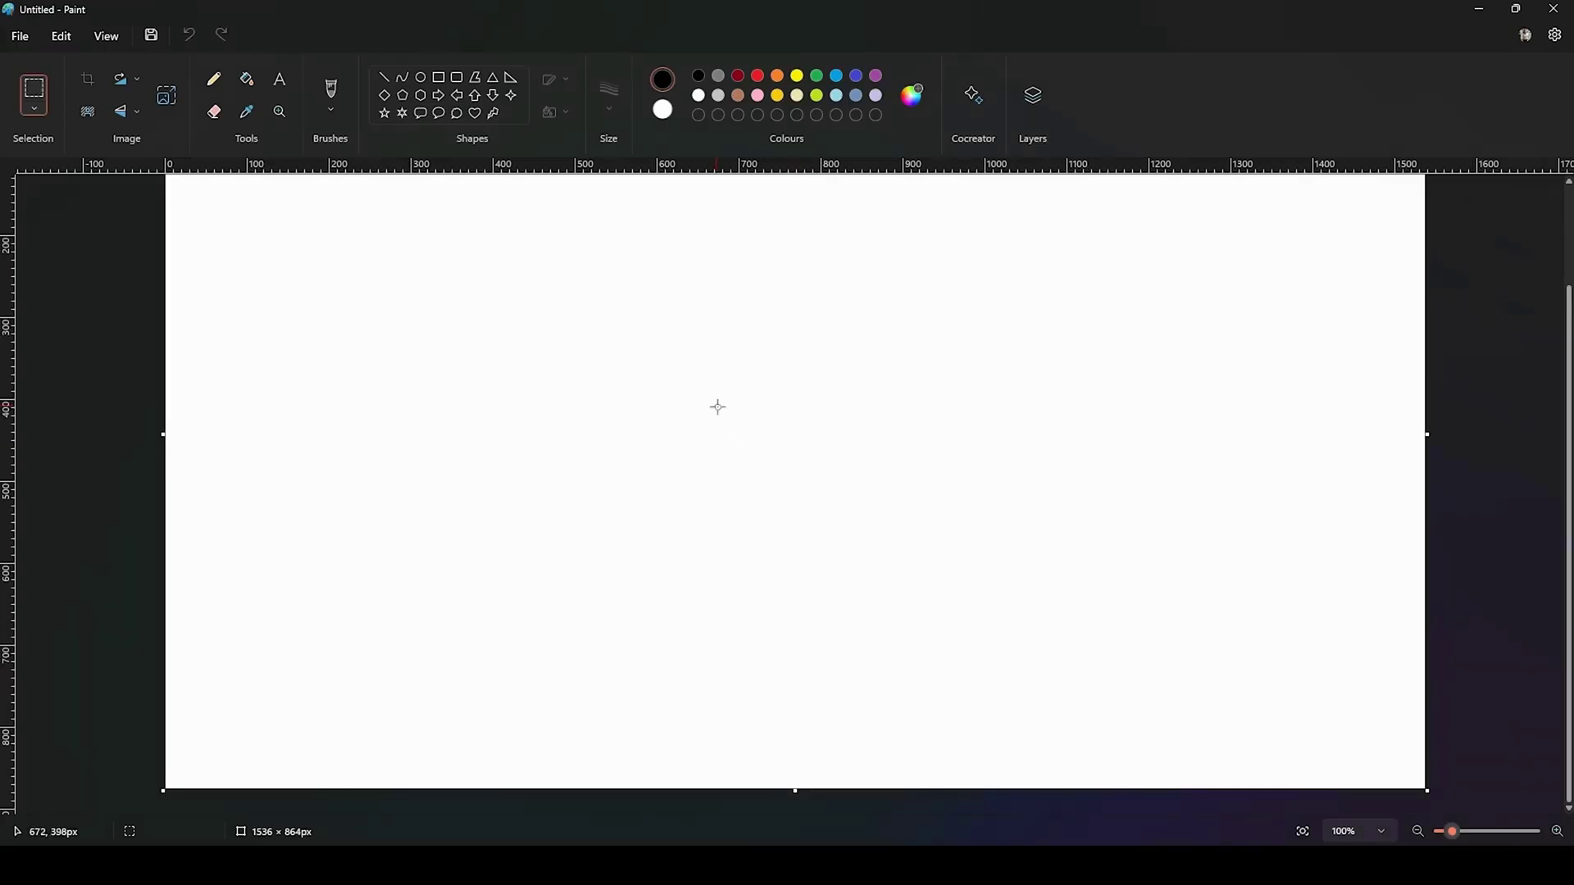
pyautogui.hotkey('ctrl', 'v')
pyautogui.scroll(-5, 711, 525)
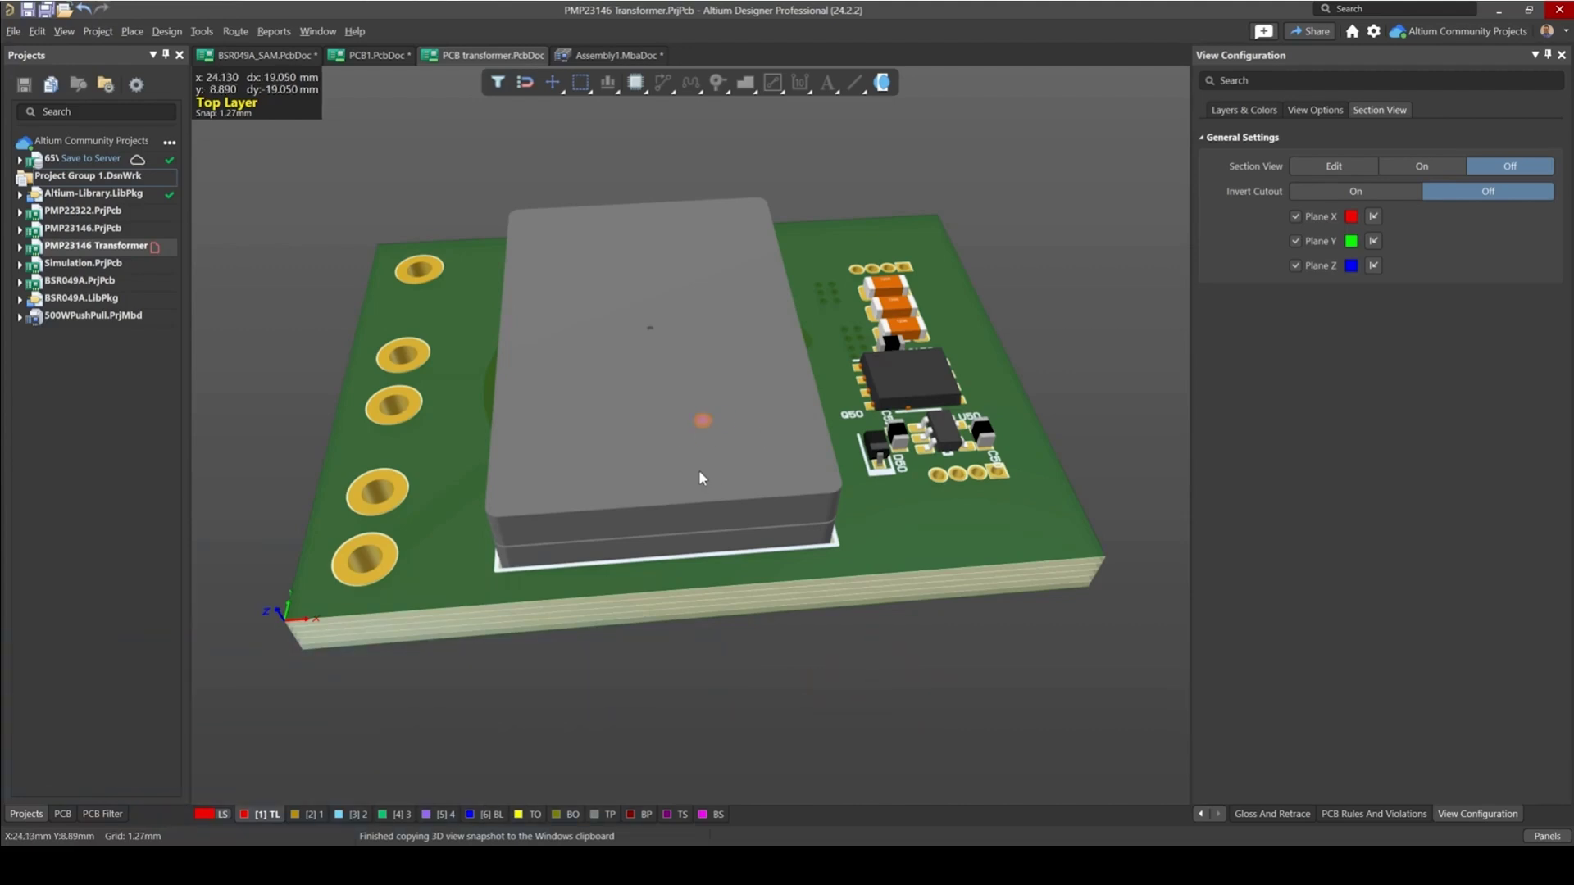
pyautogui.moveTo(651, 544); pyautogui.dragTo(666, 463, button='right')
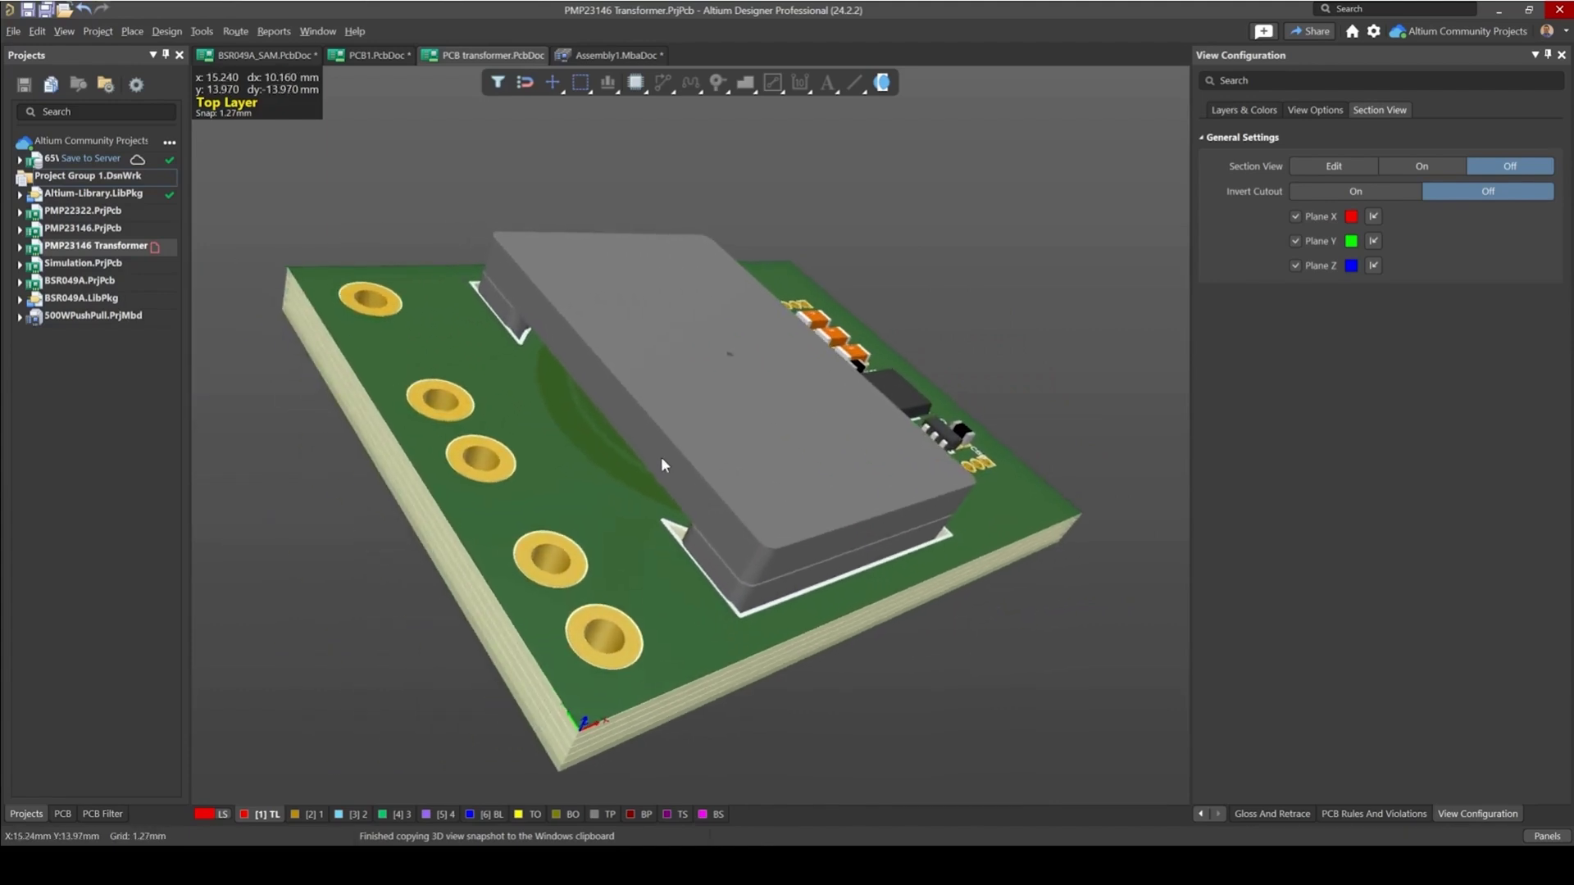
pyautogui.keyDown('shift'); pyautogui.moveTo(625, 396); pyautogui.dragTo(597, 493, button='right'); pyautogui.keyUp('shift')
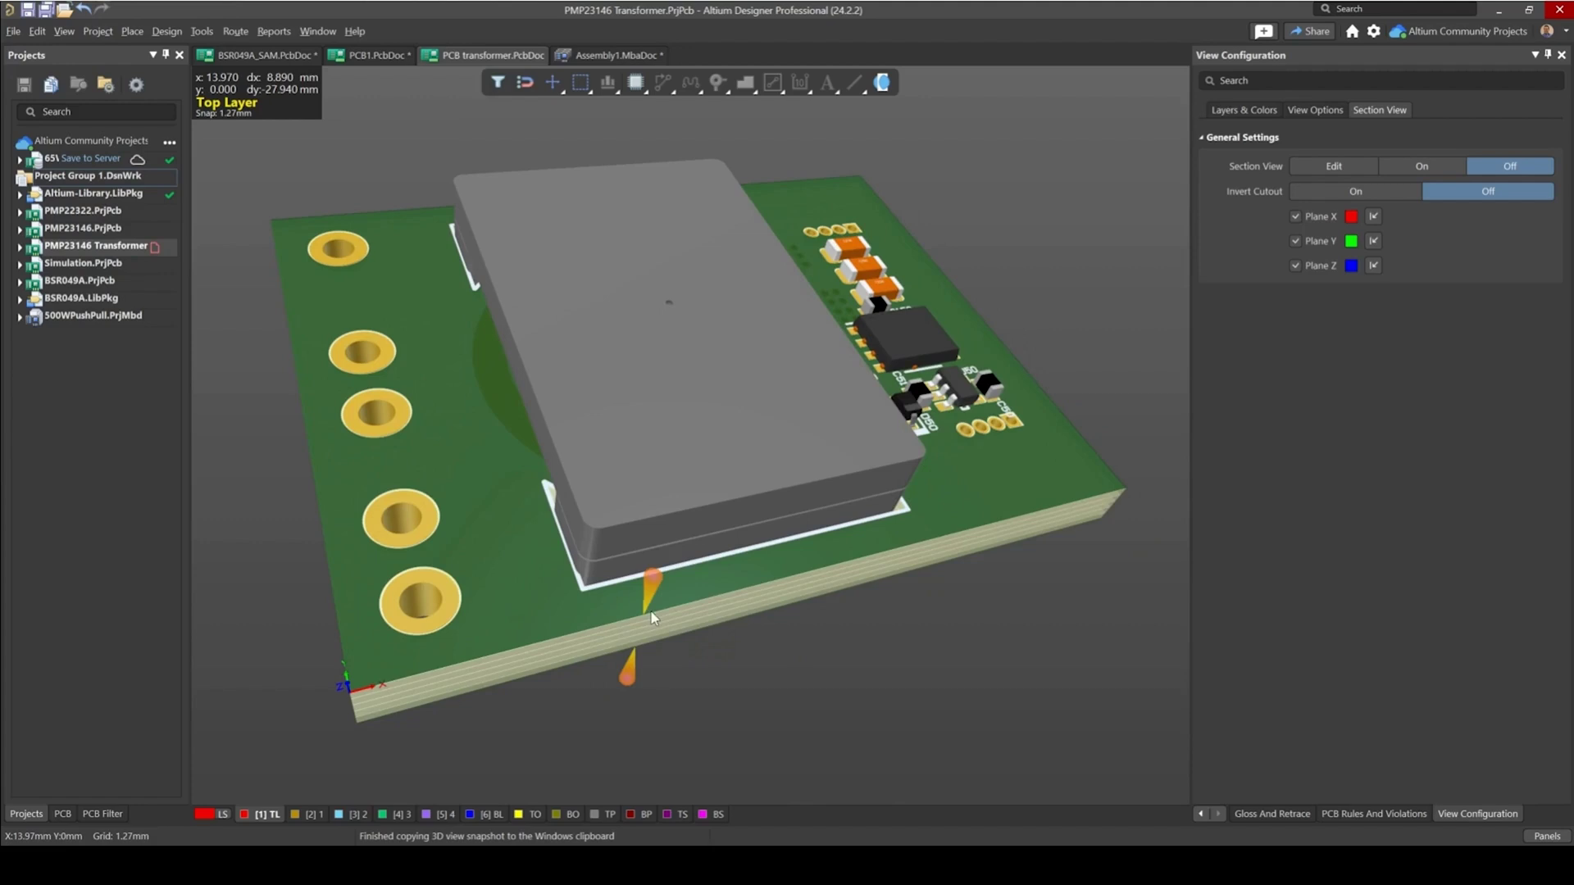
# - Put the transformer board's section view into edit mode and disable planes X and Y, leaving only Plane Z
pyautogui.keyDown('shift'); pyautogui.moveTo(653, 616); pyautogui.dragTo(603, 484, button='right'); pyautogui.keyUp('shift')
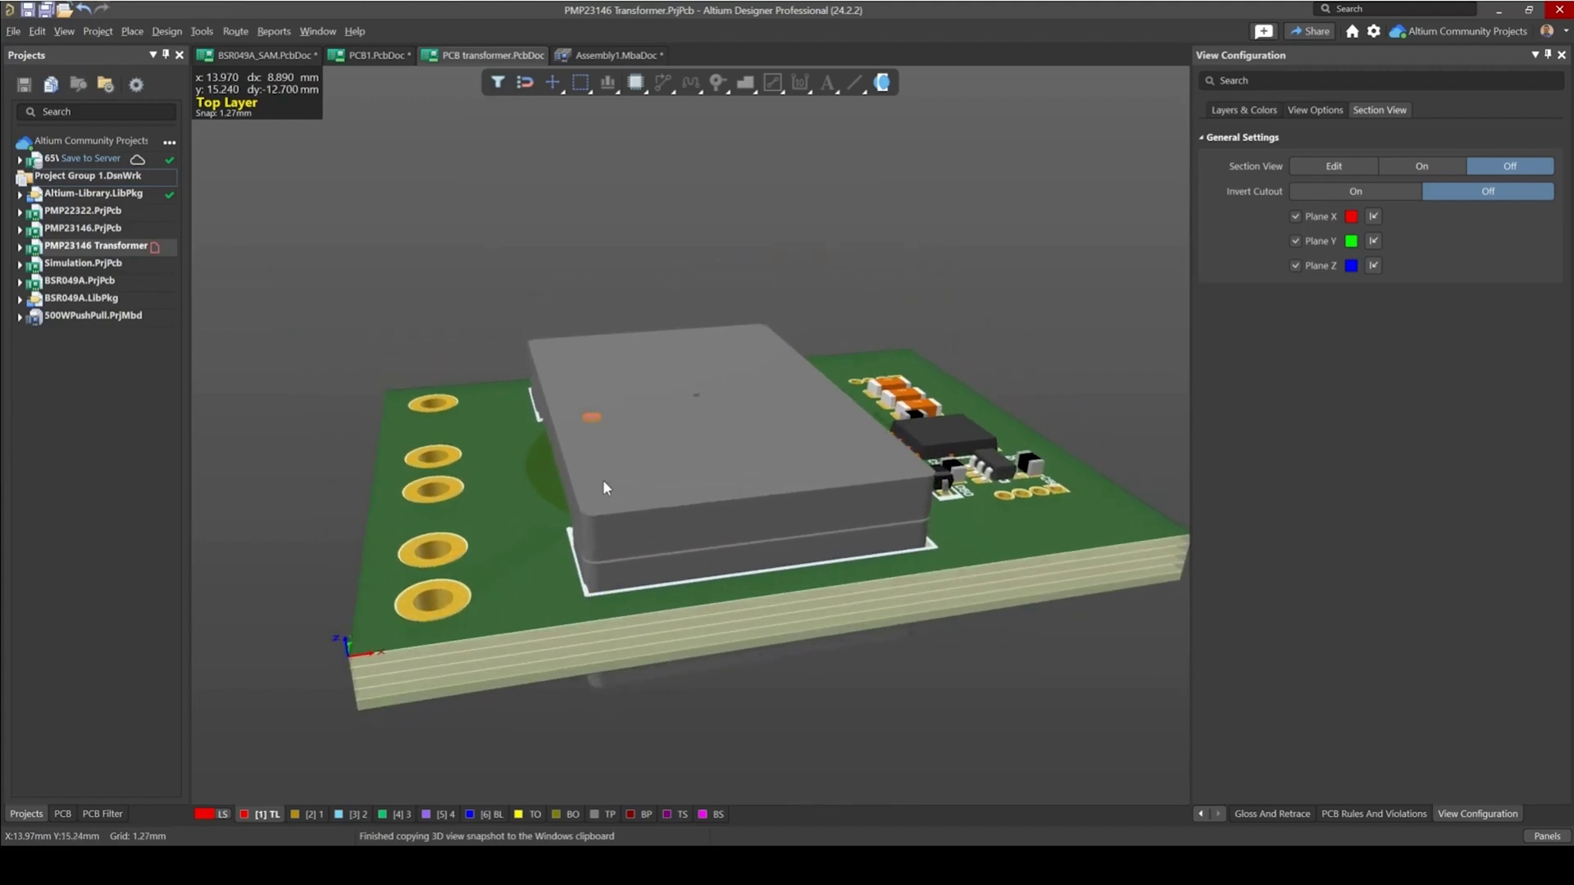
pyautogui.keyDown('shift'); pyautogui.moveTo(638, 589); pyautogui.dragTo(643, 461, button='right'); pyautogui.keyUp('shift')
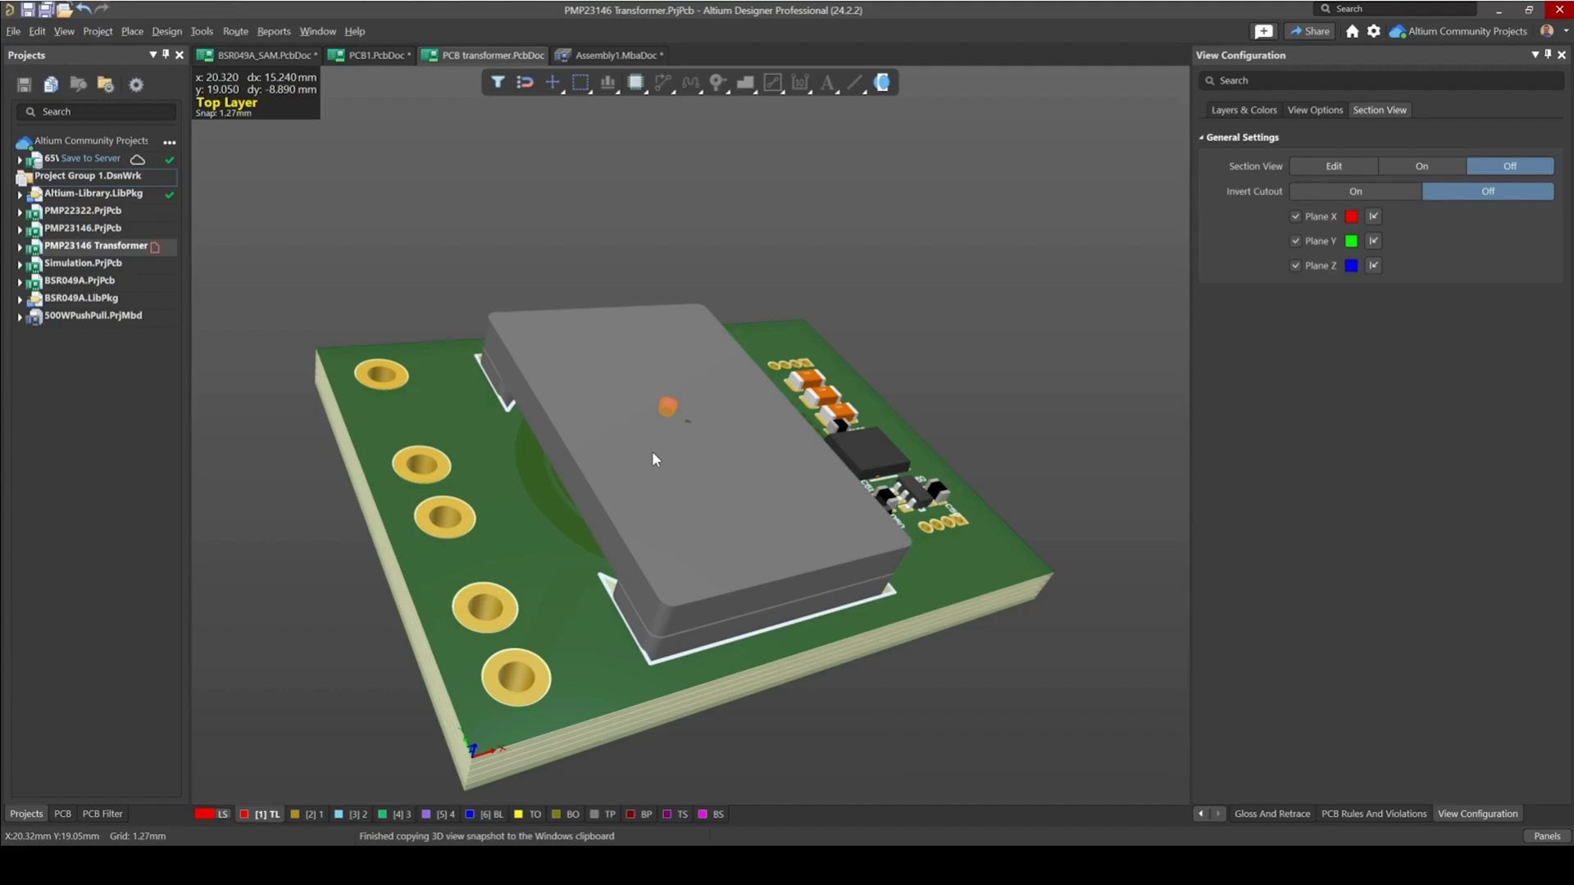
pyautogui.keyDown('shift'); pyautogui.moveTo(653, 459); pyautogui.dragTo(566, 438, button='right'); pyautogui.keyUp('shift')
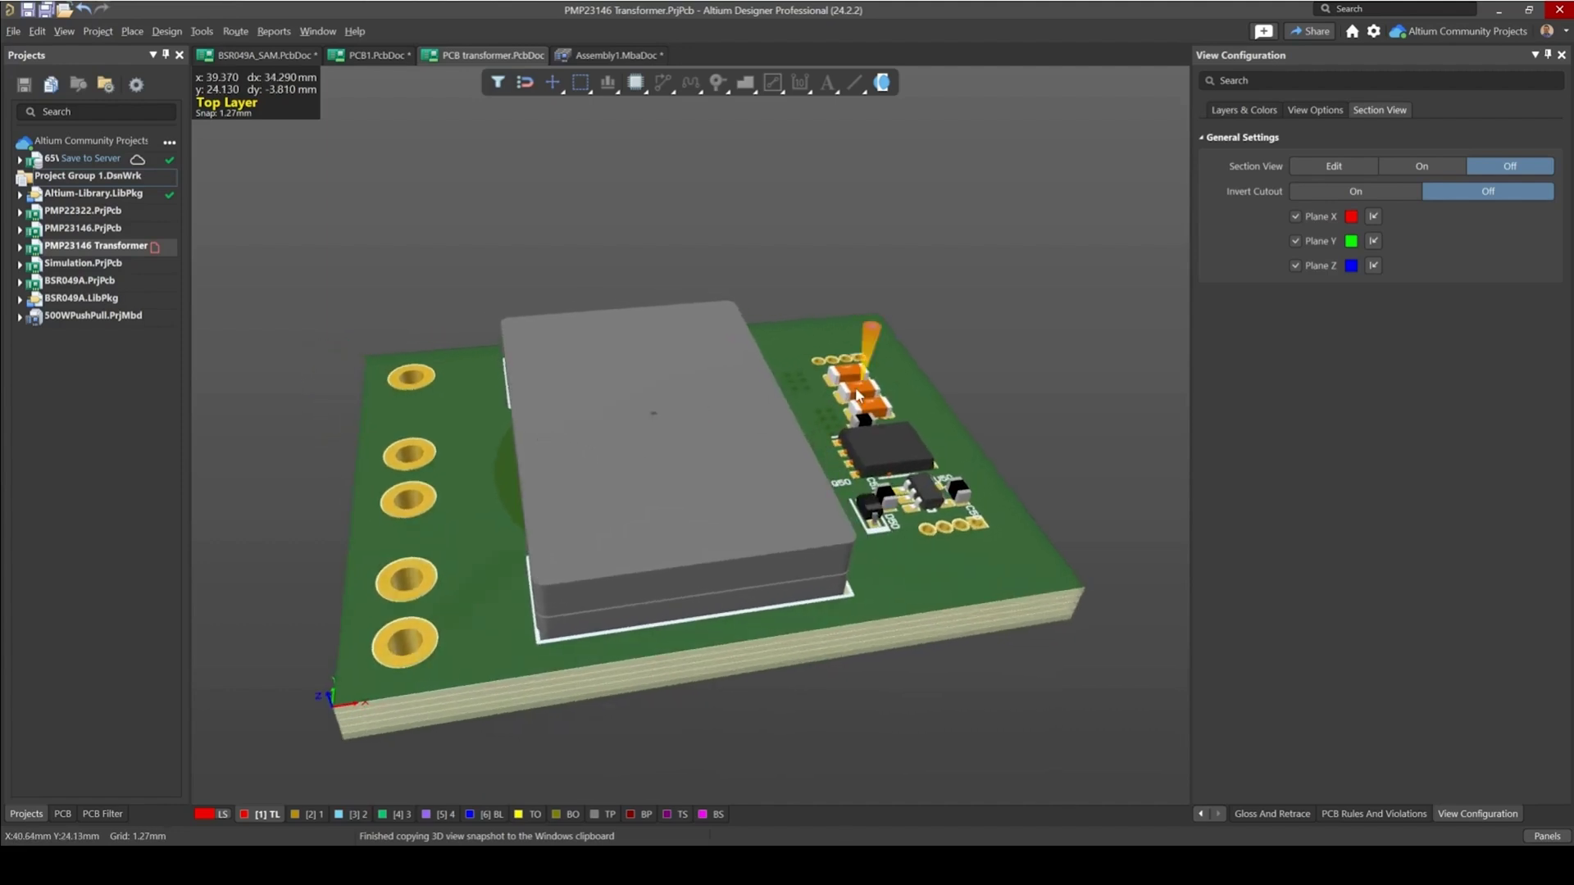
pyautogui.click(1344, 164)
pyautogui.keyDown('shift'); pyautogui.moveTo(934, 274); pyautogui.dragTo(760, 322, button='right'); pyautogui.keyUp('shift')
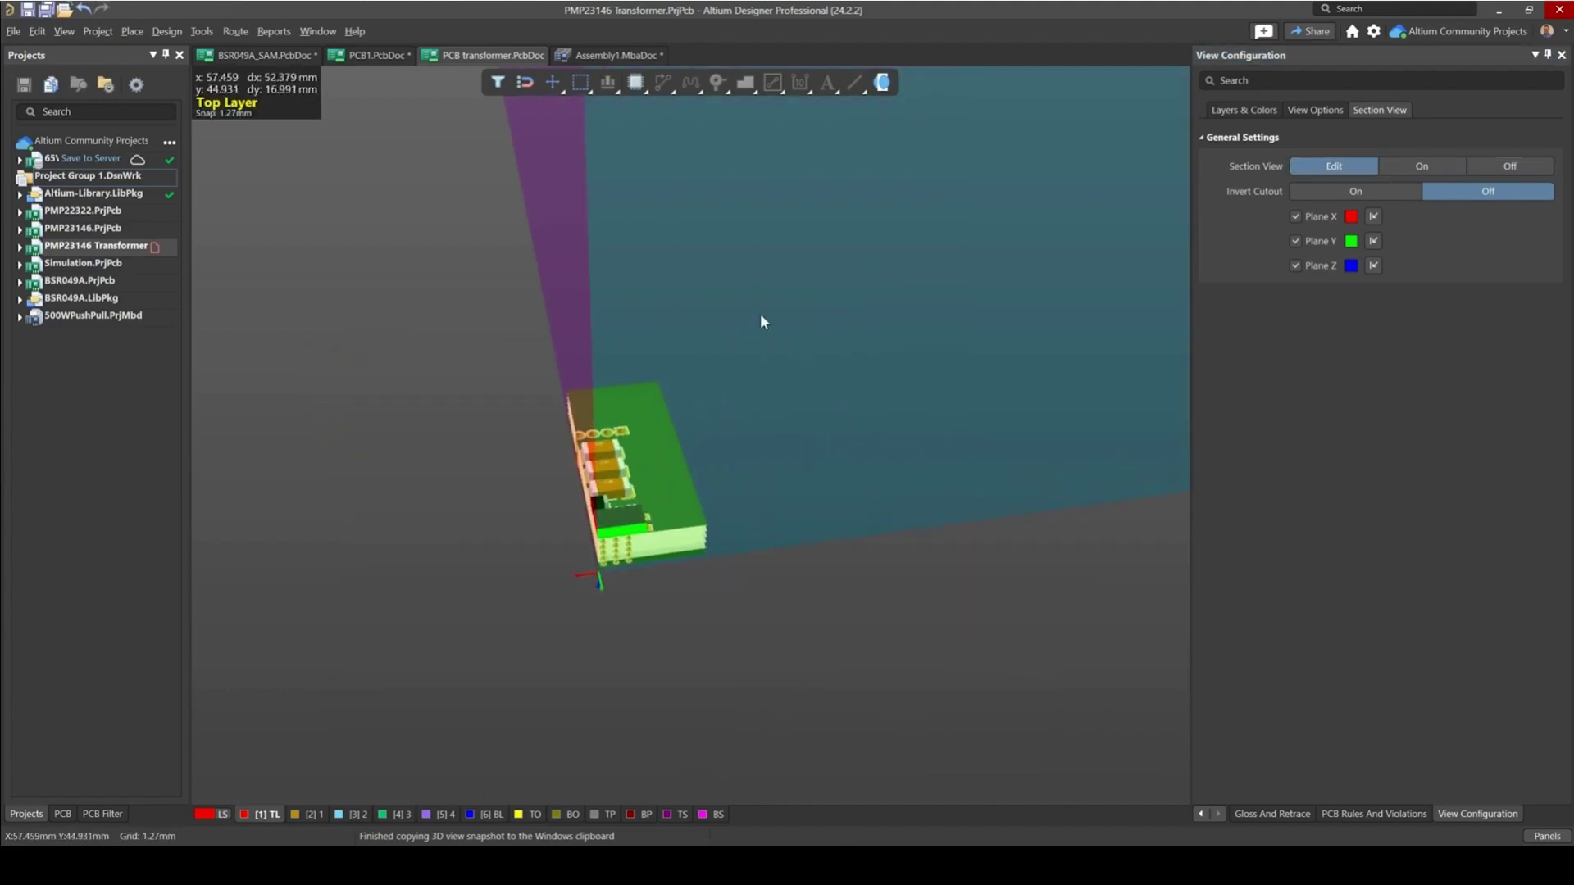
pyautogui.click(1294, 218)
pyautogui.click(1293, 237)
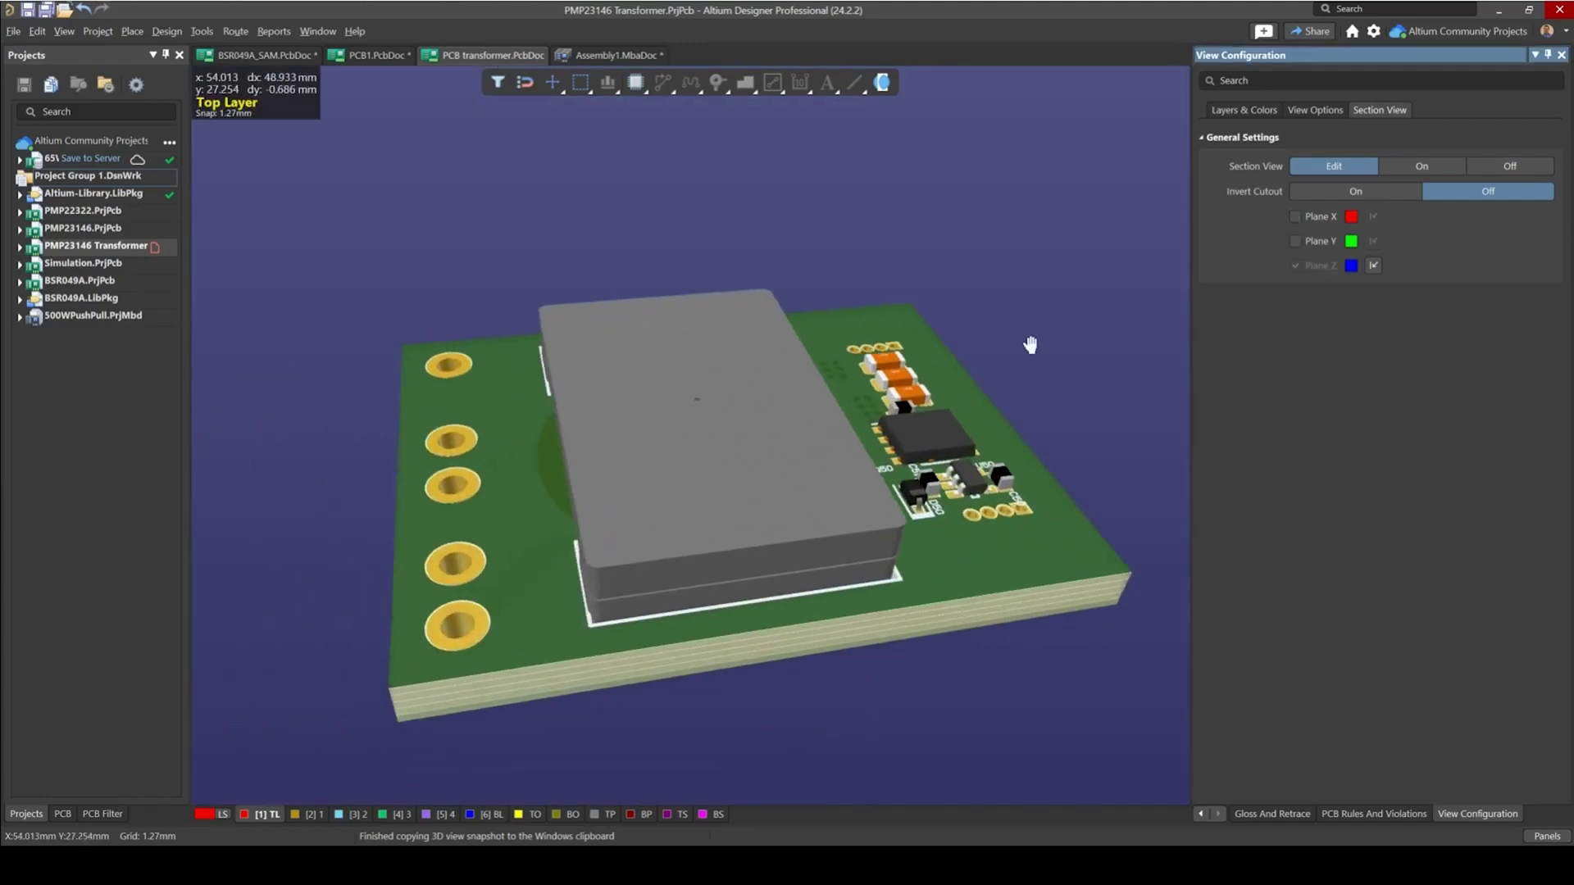
# - Move Plane Z up into the upper part of the transformer core and reverse its cutting direction
pyautogui.moveTo(1031, 346); pyautogui.dragTo(1051, 343, button='right')
pyautogui.keyDown('shift'); pyautogui.moveTo(755, 578); pyautogui.dragTo(702, 350, button='right'); pyautogui.keyUp('shift')
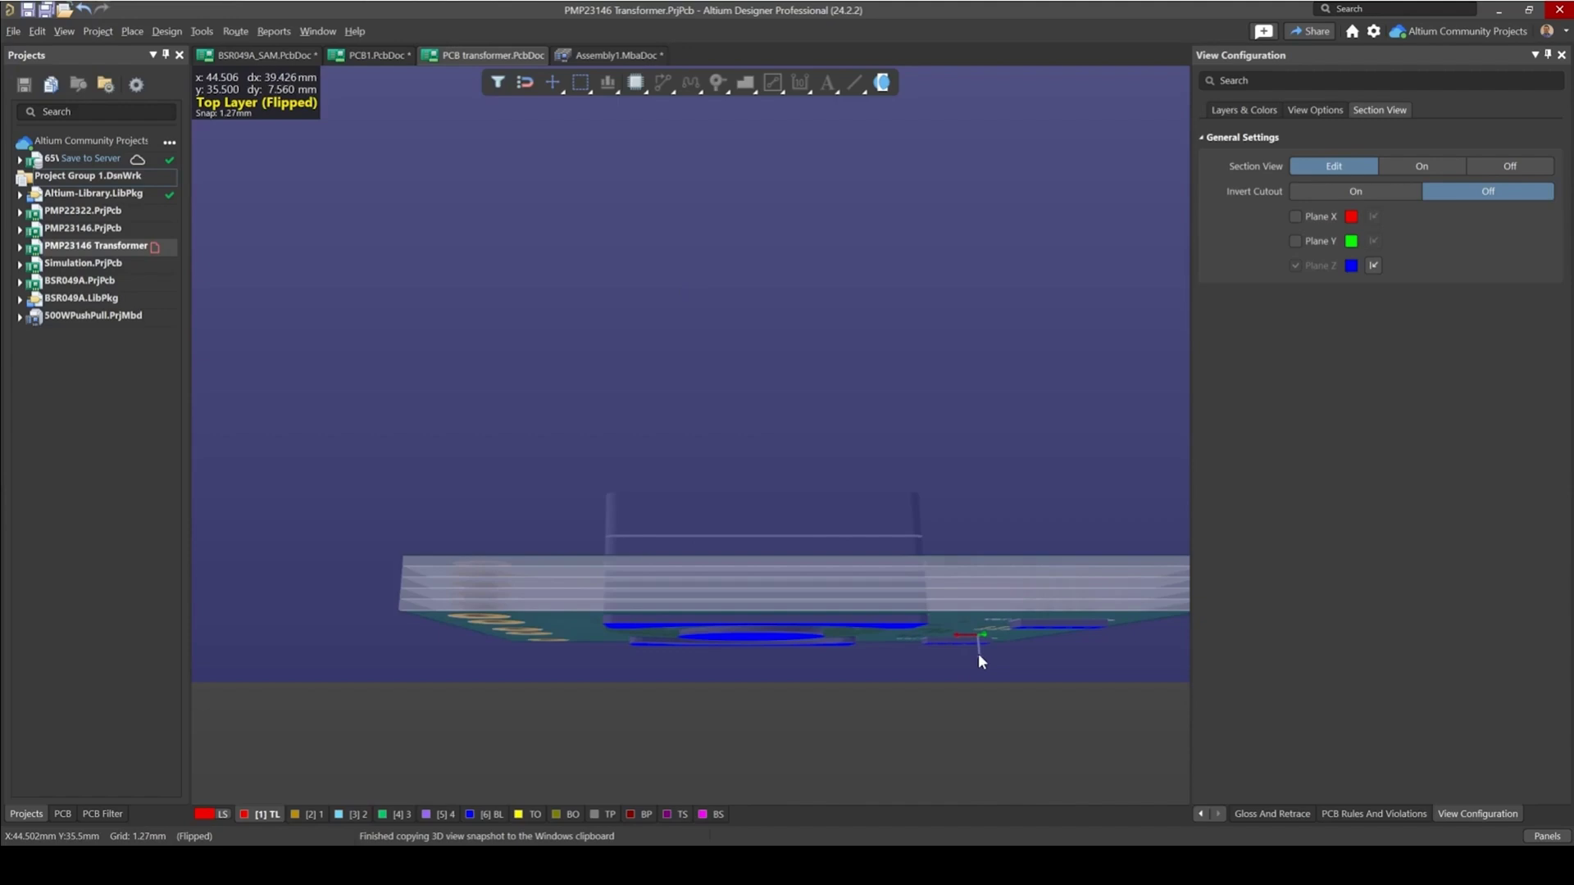
pyautogui.moveTo(978, 652); pyautogui.dragTo(974, 561)
pyautogui.keyDown('shift'); pyautogui.moveTo(912, 526); pyautogui.dragTo(866, 475, button='right'); pyautogui.keyUp('shift')
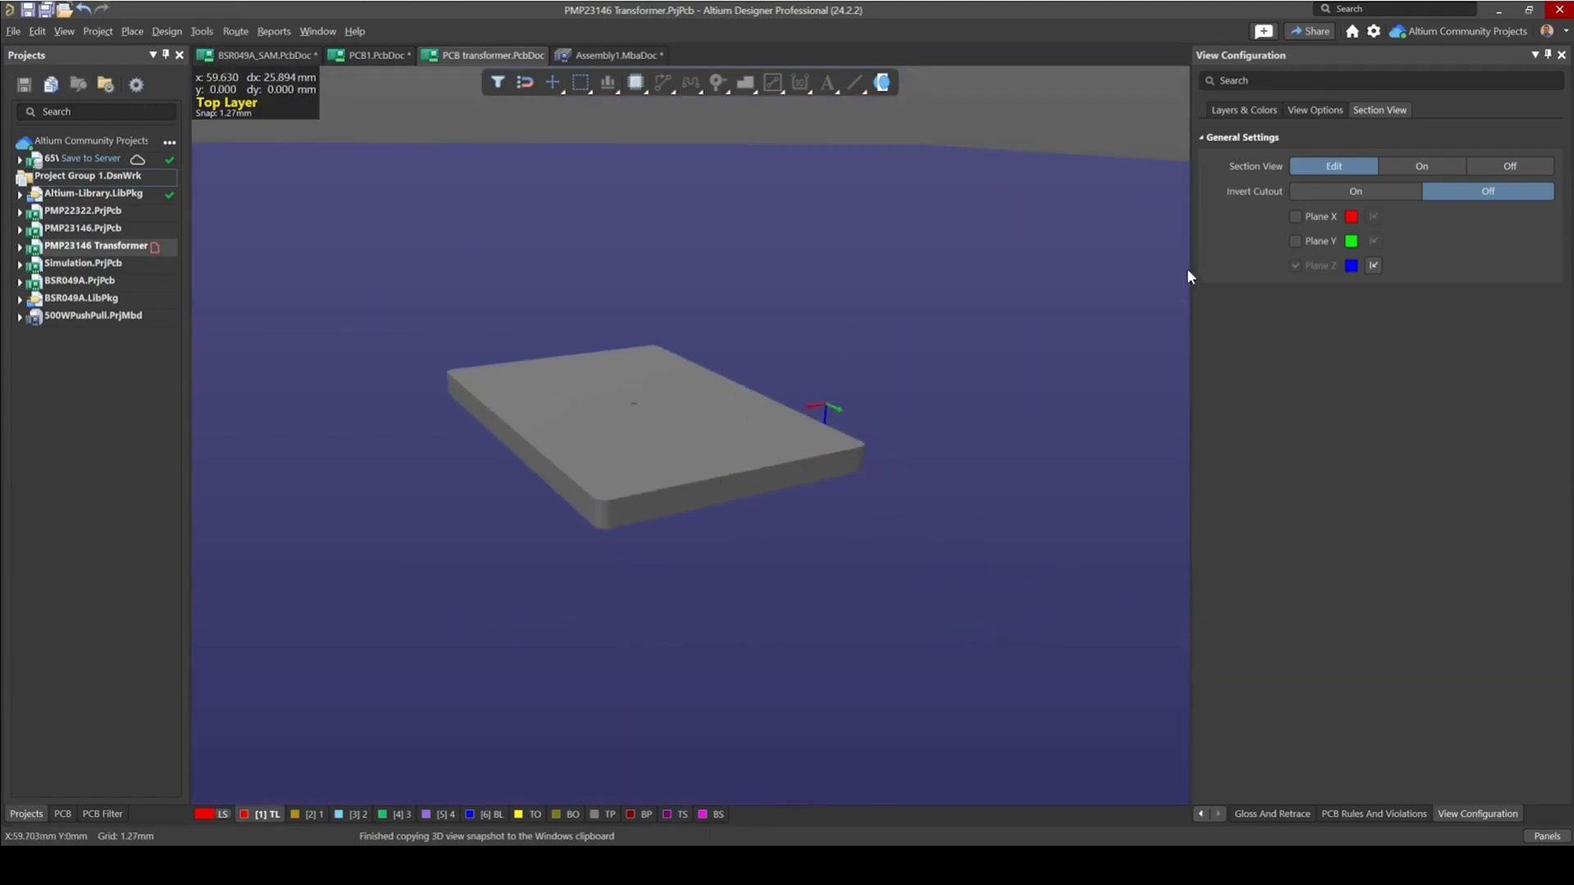
pyautogui.click(1374, 265)
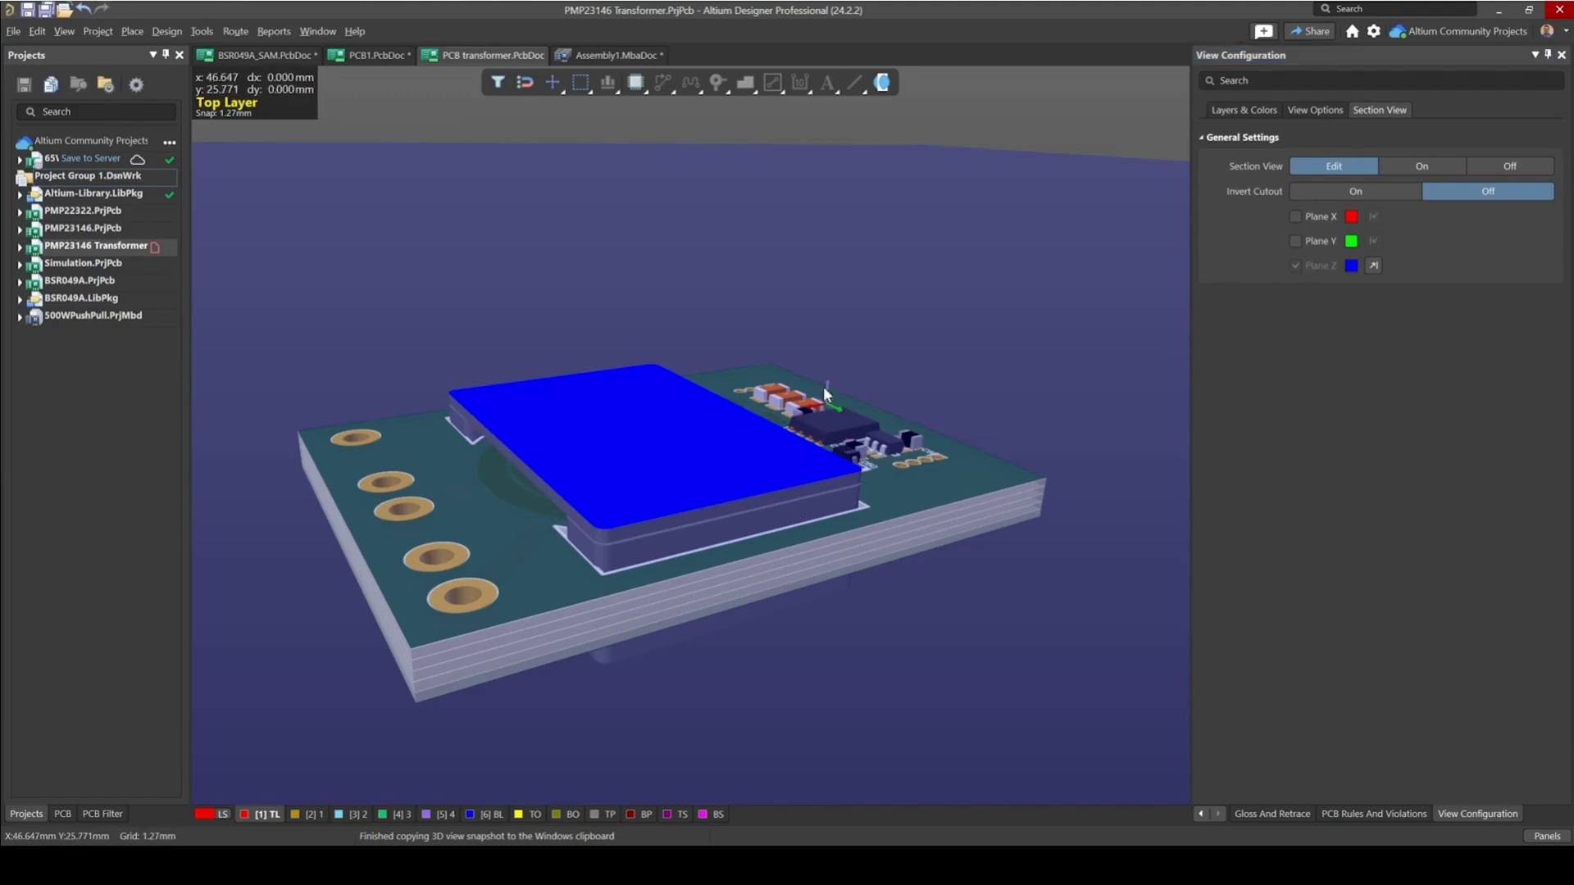
# - Lower Plane Z through the transformer core and into the board to expose the spiral winding on an inner layer
pyautogui.moveTo(823, 386); pyautogui.dragTo(818, 407)
pyautogui.keyDown('shift'); pyautogui.moveTo(818, 408); pyautogui.dragTo(824, 344, button='right'); pyautogui.keyUp('shift')
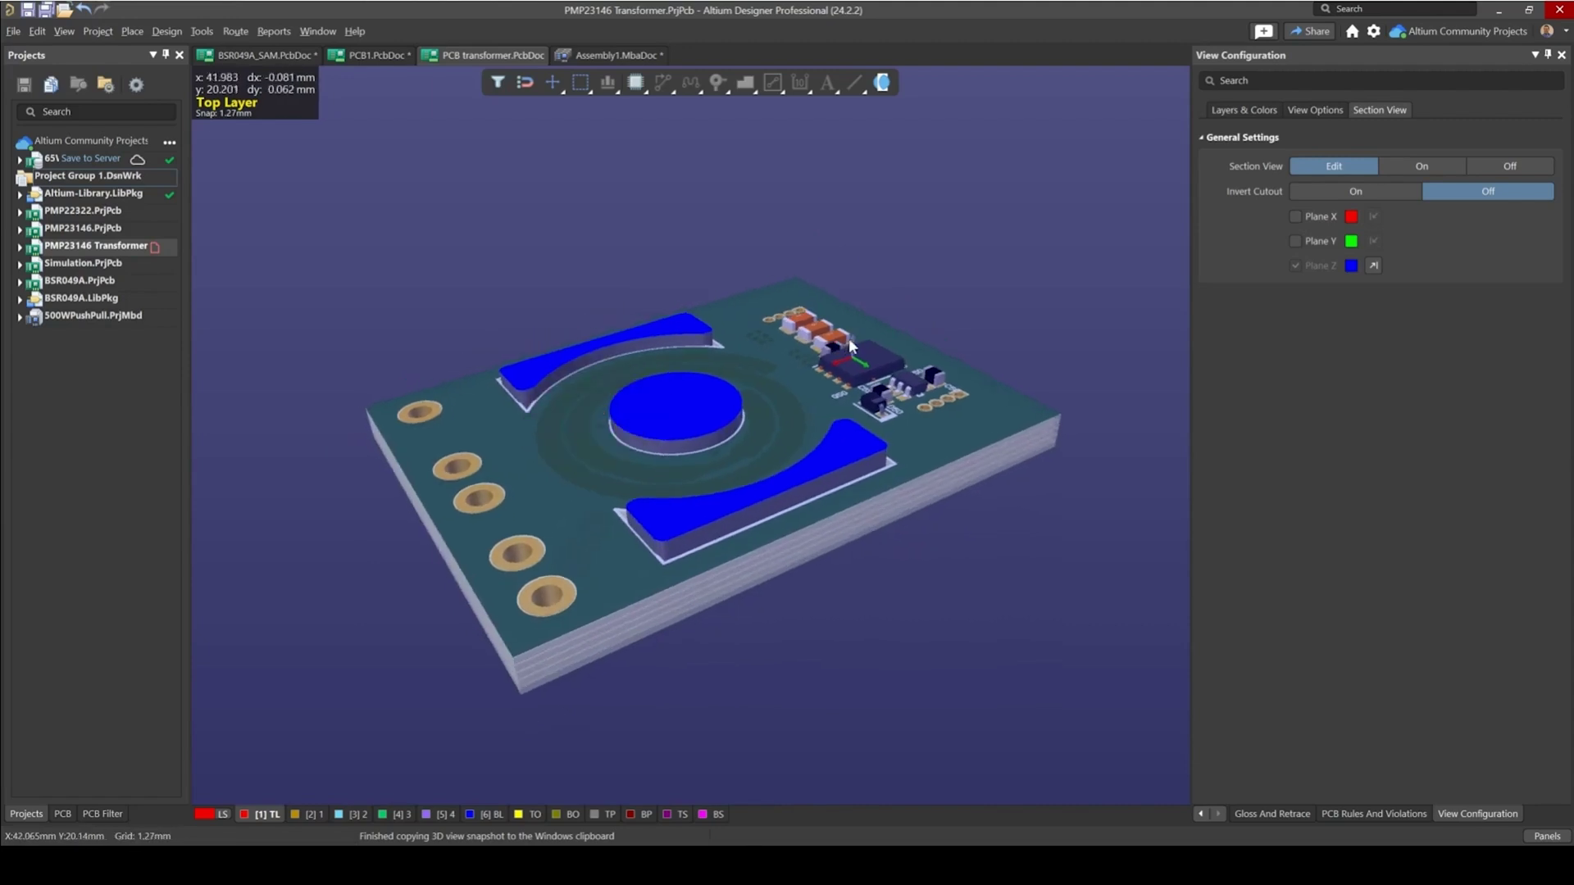
pyautogui.moveTo(847, 342)
pyautogui.mouseDown()
pyautogui.moveTo(833, 381)
pyautogui.moveTo(845, 359)
pyautogui.mouseUp()
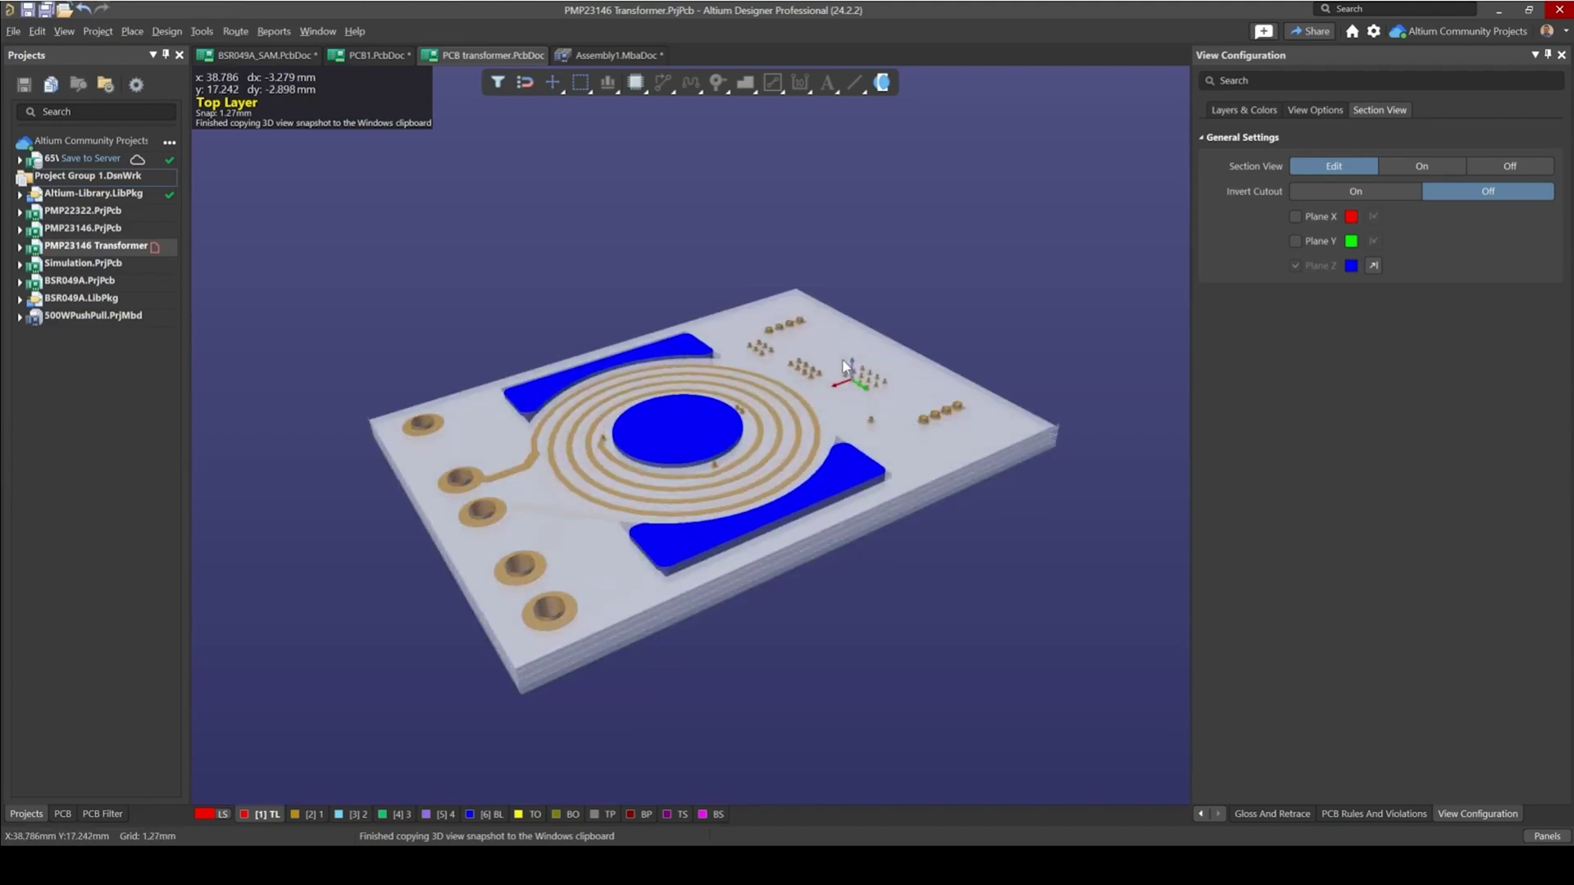
# - Switch the section from Plane Z to Plane Y, keeping the half of the board behind the cut through the core
pyautogui.click(1295, 242)
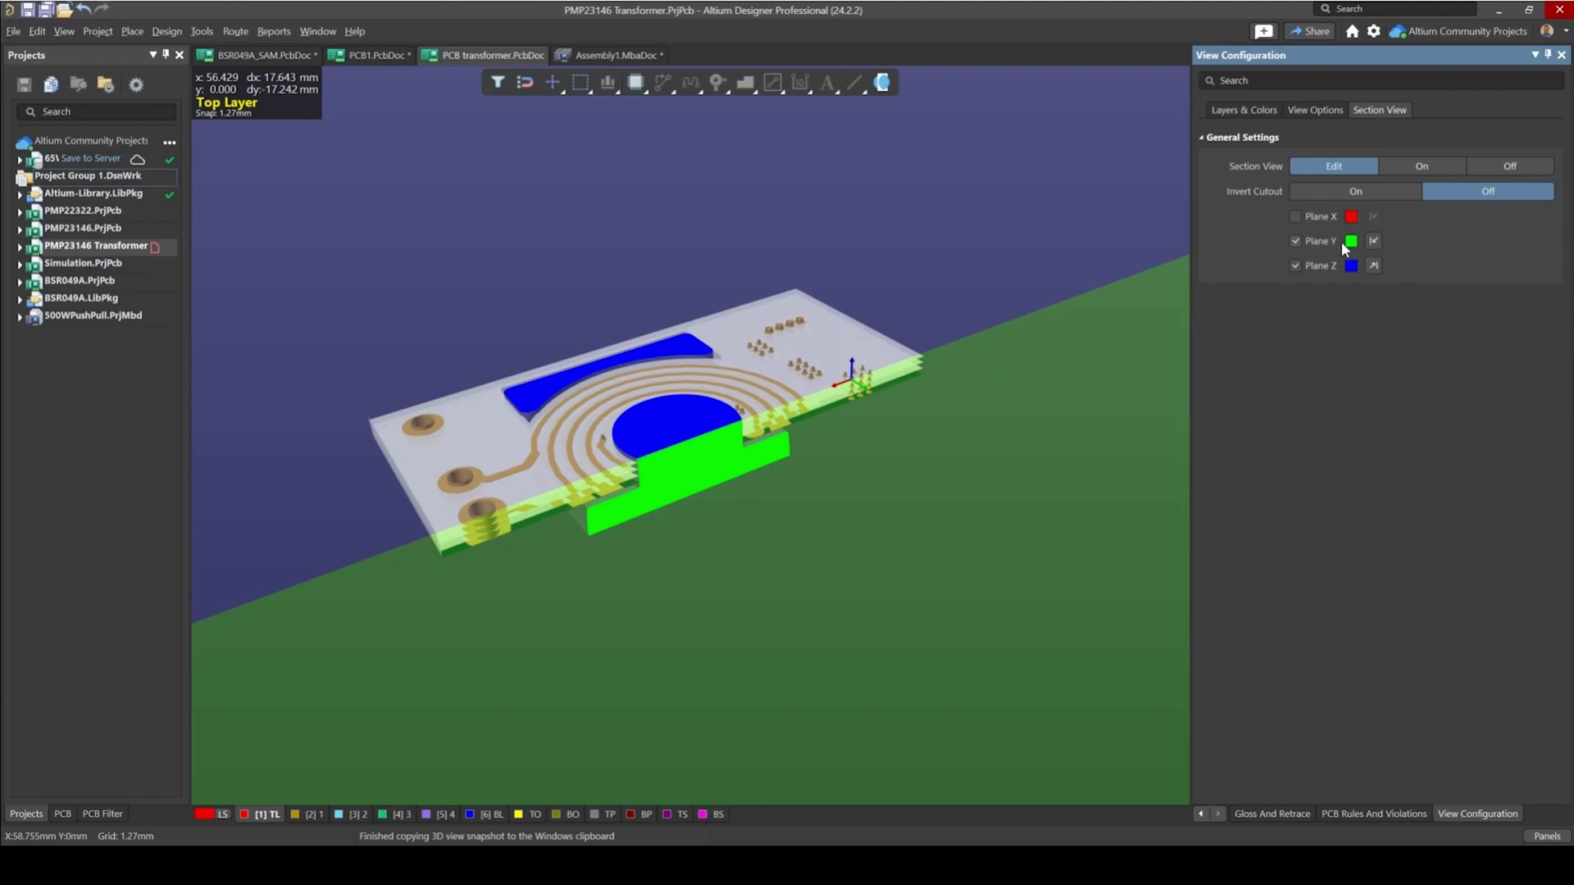
pyautogui.click(1374, 242)
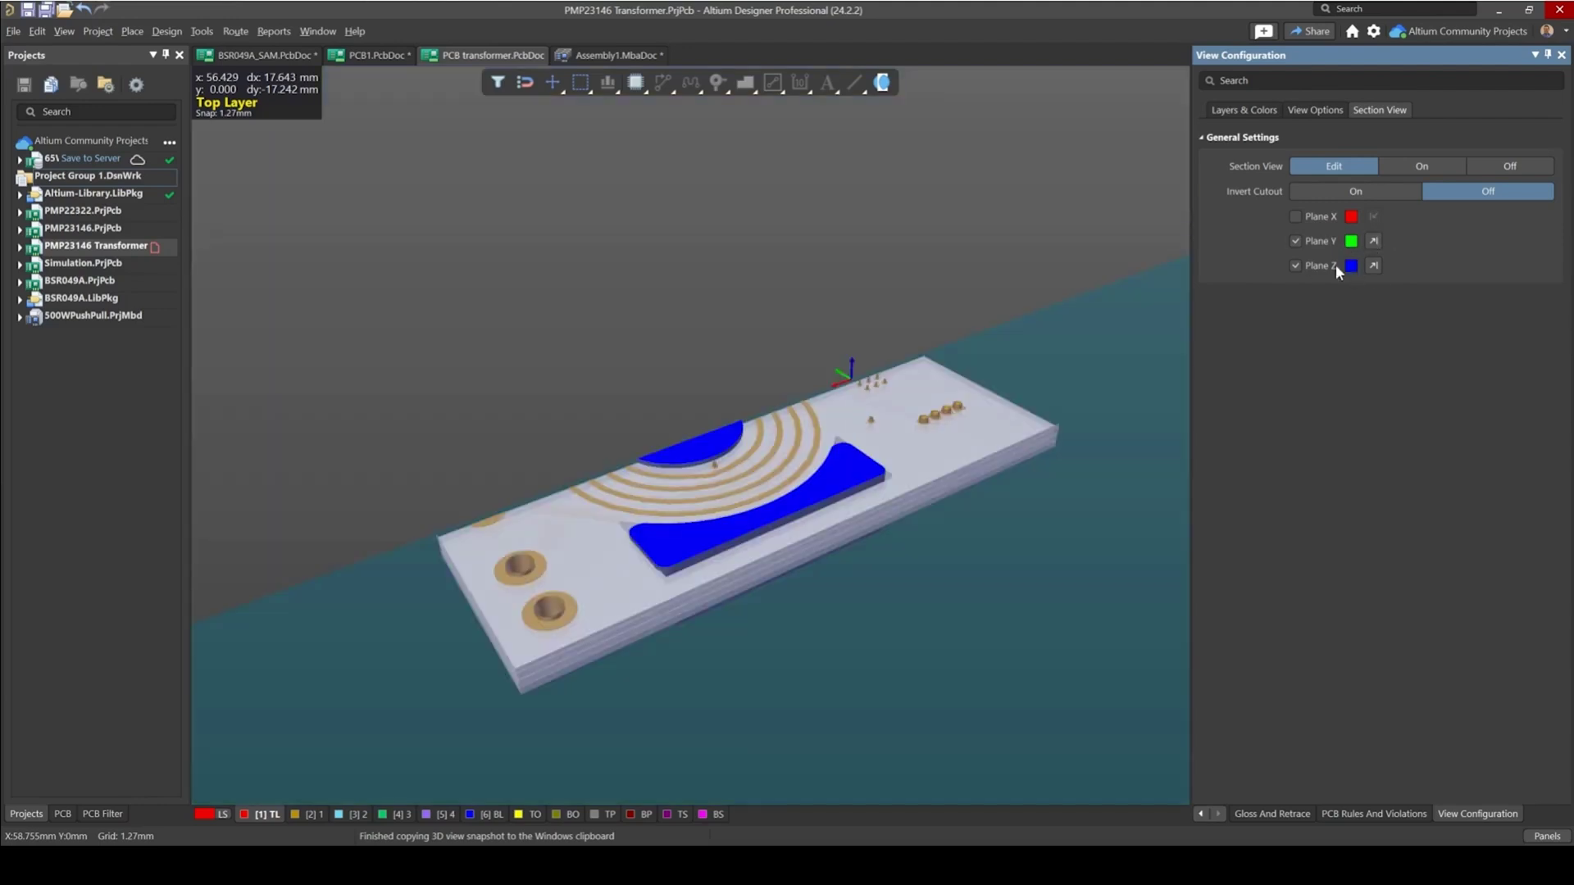
pyautogui.click(1294, 266)
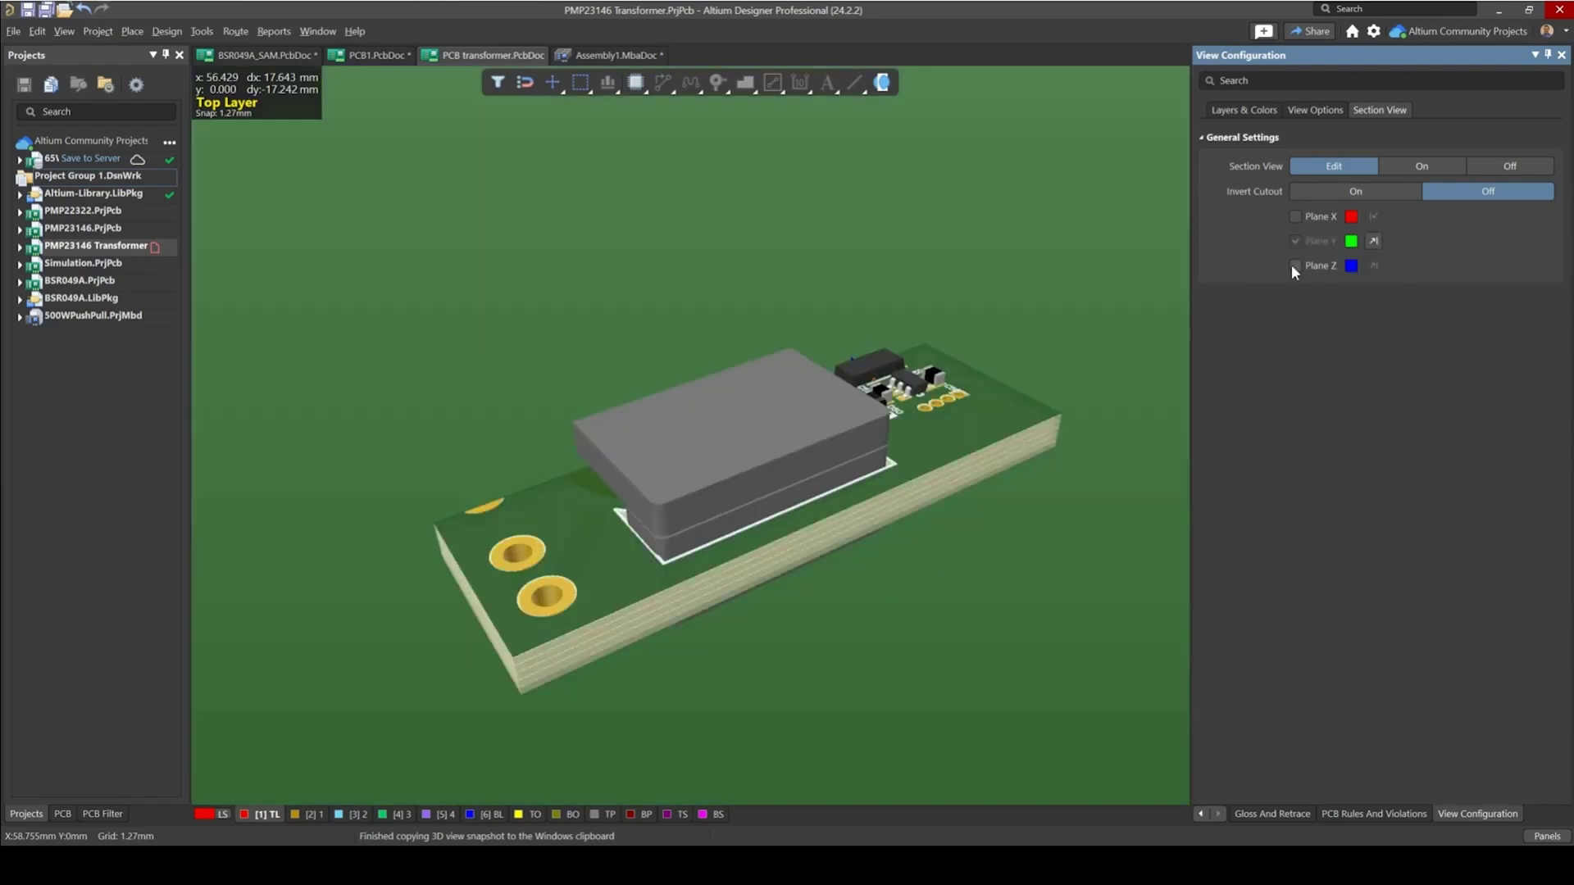
pyautogui.click(1375, 241)
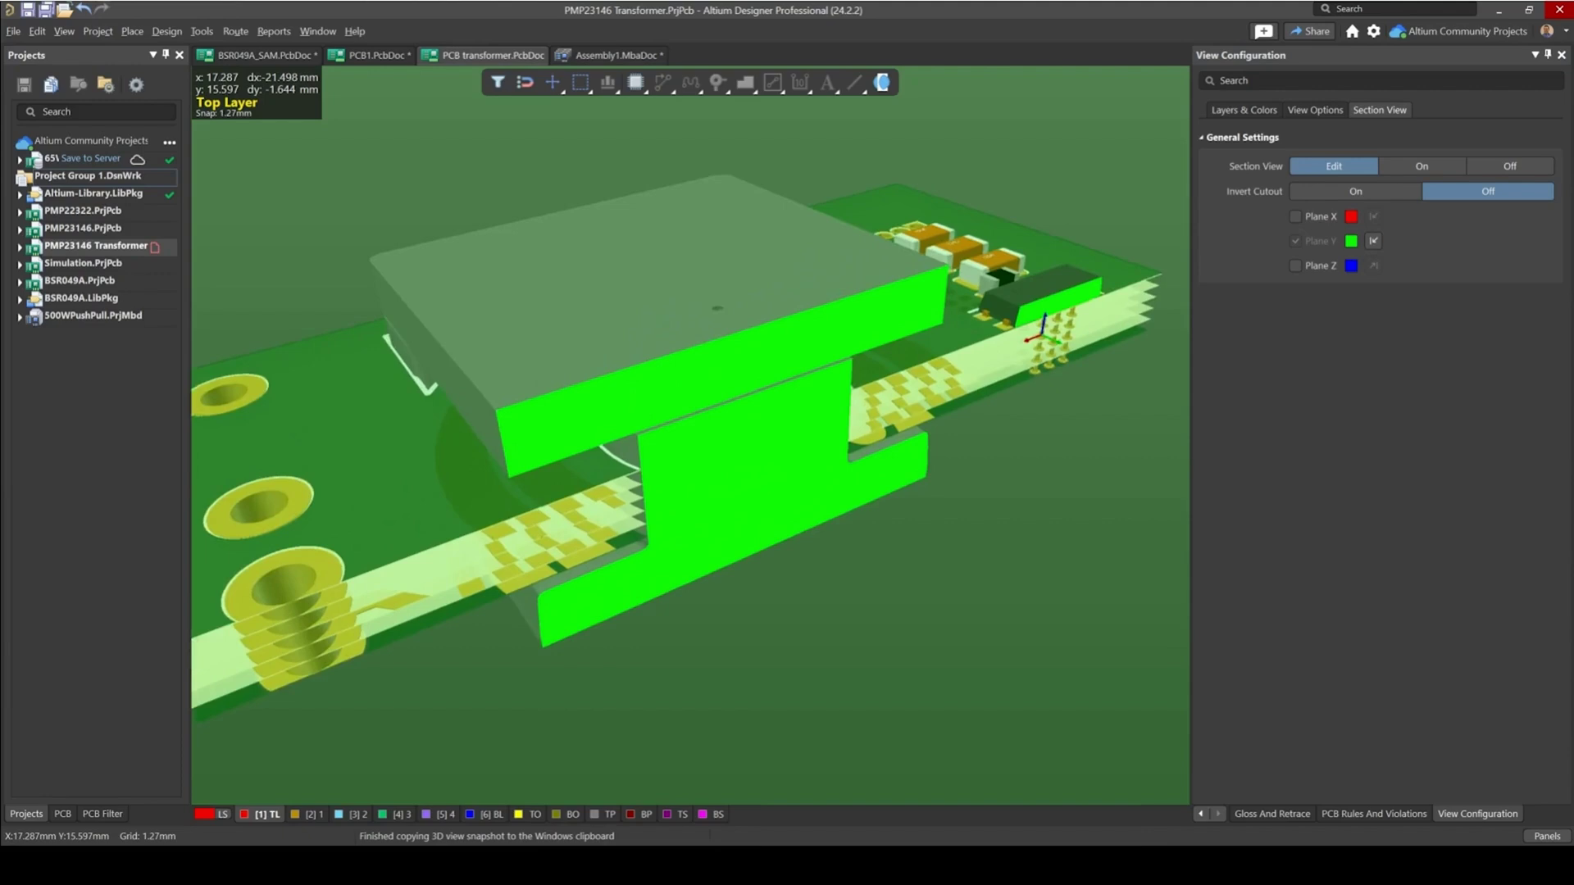
# - Inspect the Plane Y cross-section of the transformer core and board layers, and set the section view to On
pyautogui.keyDown('ctrl'); pyautogui.scroll(2, 656, 494); pyautogui.keyUp('ctrl')
pyautogui.keyDown('shift'); pyautogui.moveTo(654, 496); pyautogui.dragTo(818, 501, button='right'); pyautogui.keyUp('shift')
pyautogui.keyDown('shift'); pyautogui.moveTo(621, 451); pyautogui.dragTo(665, 436, button='right'); pyautogui.keyUp('shift')
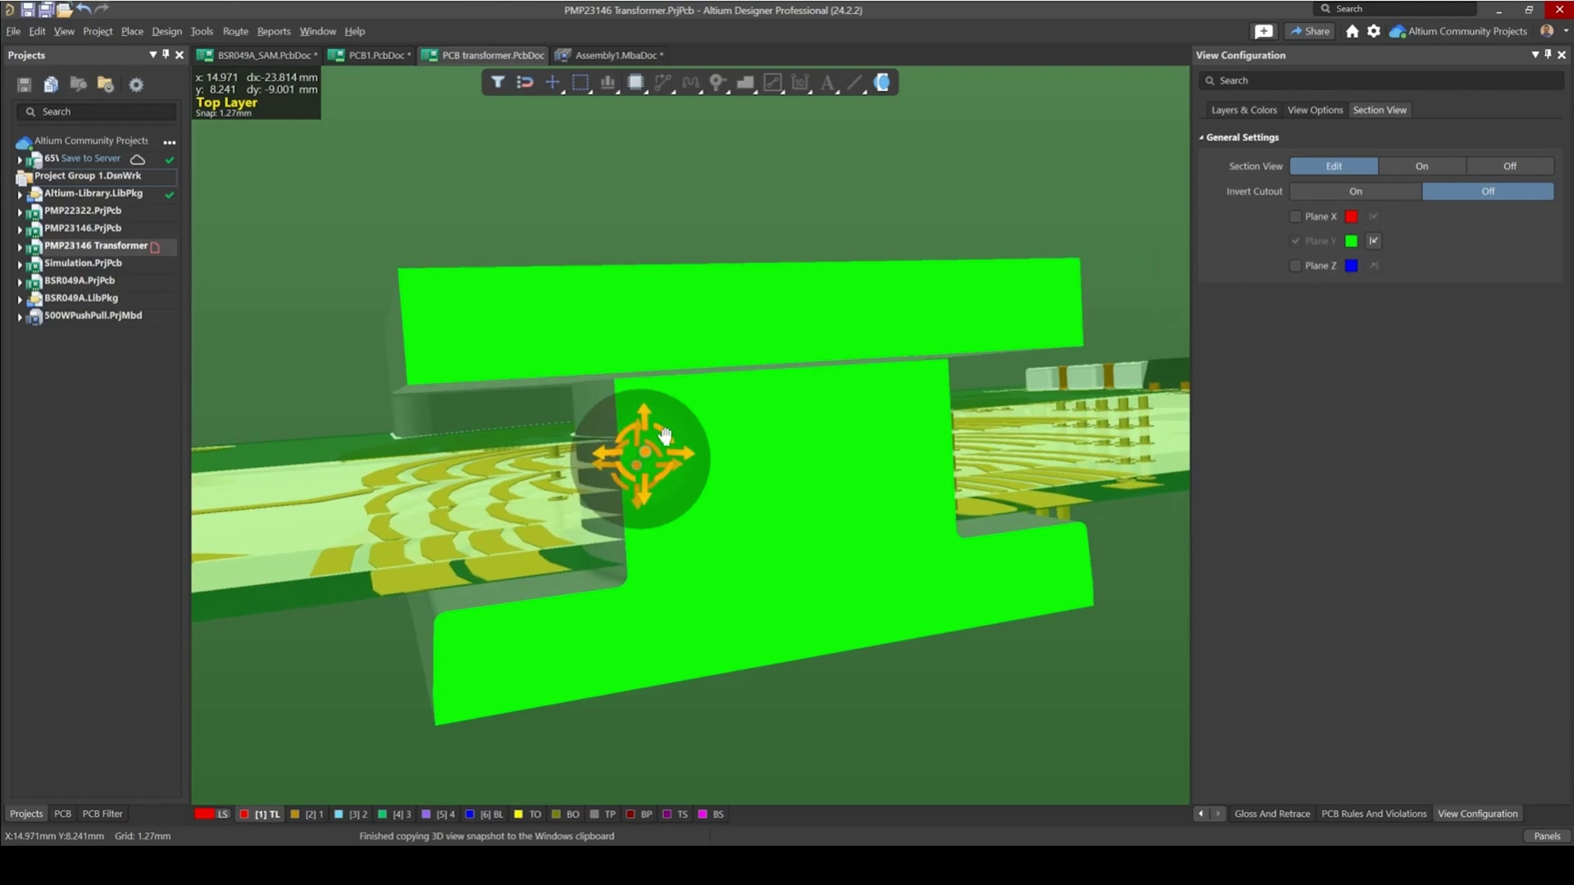
pyautogui.keyDown('ctrl'); pyautogui.scroll(-3, 665, 436); pyautogui.keyUp('ctrl')
pyautogui.moveTo(586, 477); pyautogui.dragTo(616, 469, button='right')
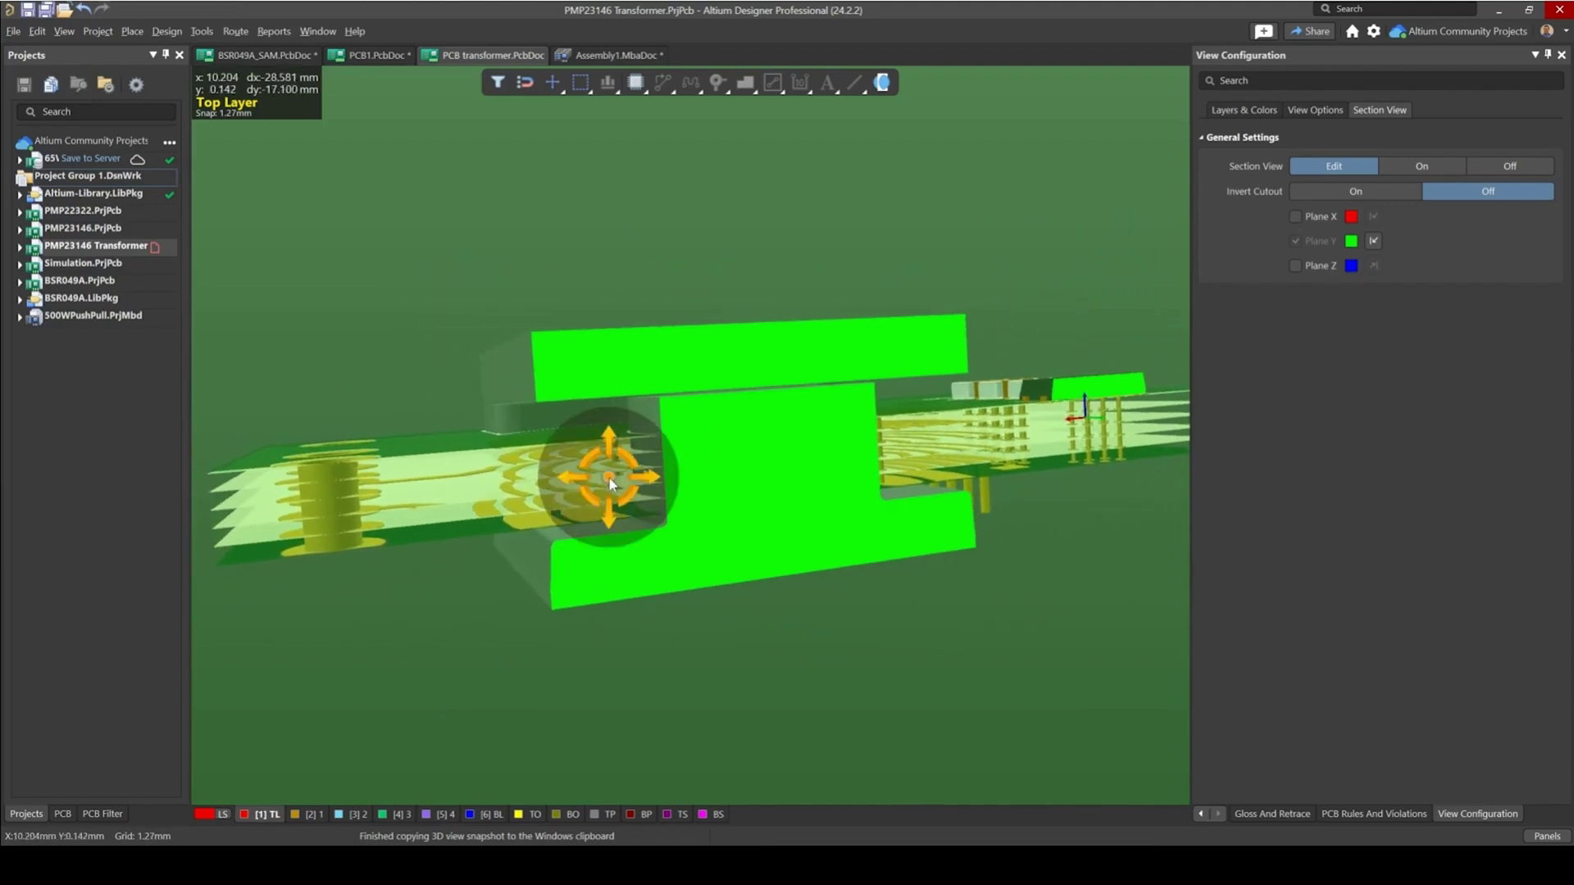
pyautogui.click(1420, 163)
pyautogui.moveTo(952, 316); pyautogui.dragTo(709, 521, button='right')
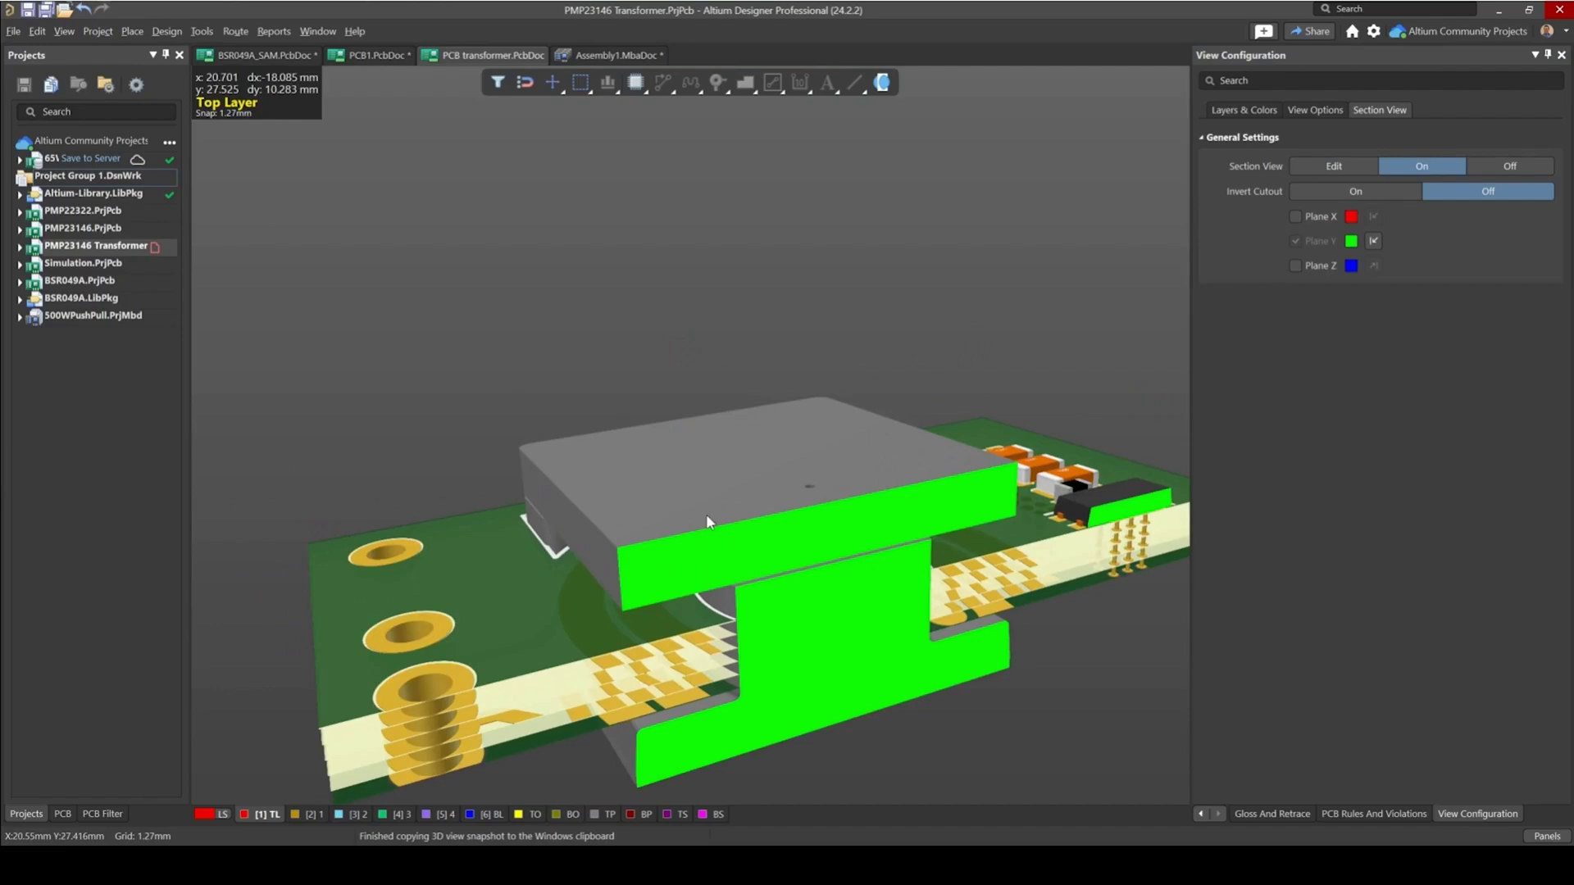
pyautogui.keyDown('ctrl'); pyautogui.scroll(6, 667, 467); pyautogui.keyUp('ctrl')
pyautogui.keyDown('shift'); pyautogui.moveTo(668, 468); pyautogui.dragTo(692, 490, button='right'); pyautogui.keyUp('shift')
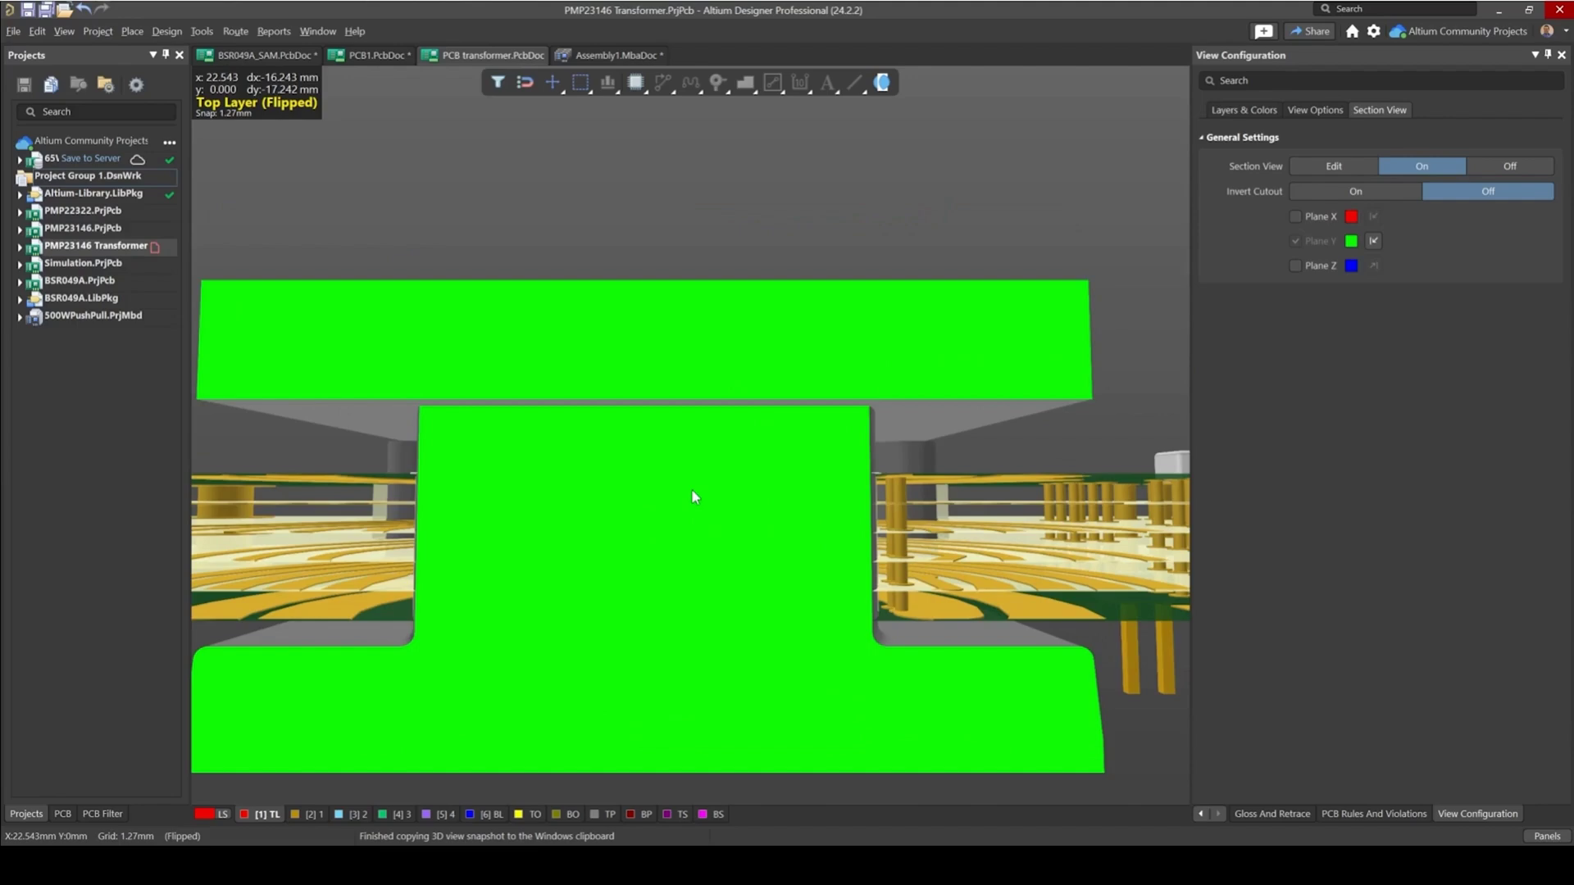
pyautogui.keyDown('ctrl'); pyautogui.scroll(-5, 693, 496); pyautogui.keyUp('ctrl')
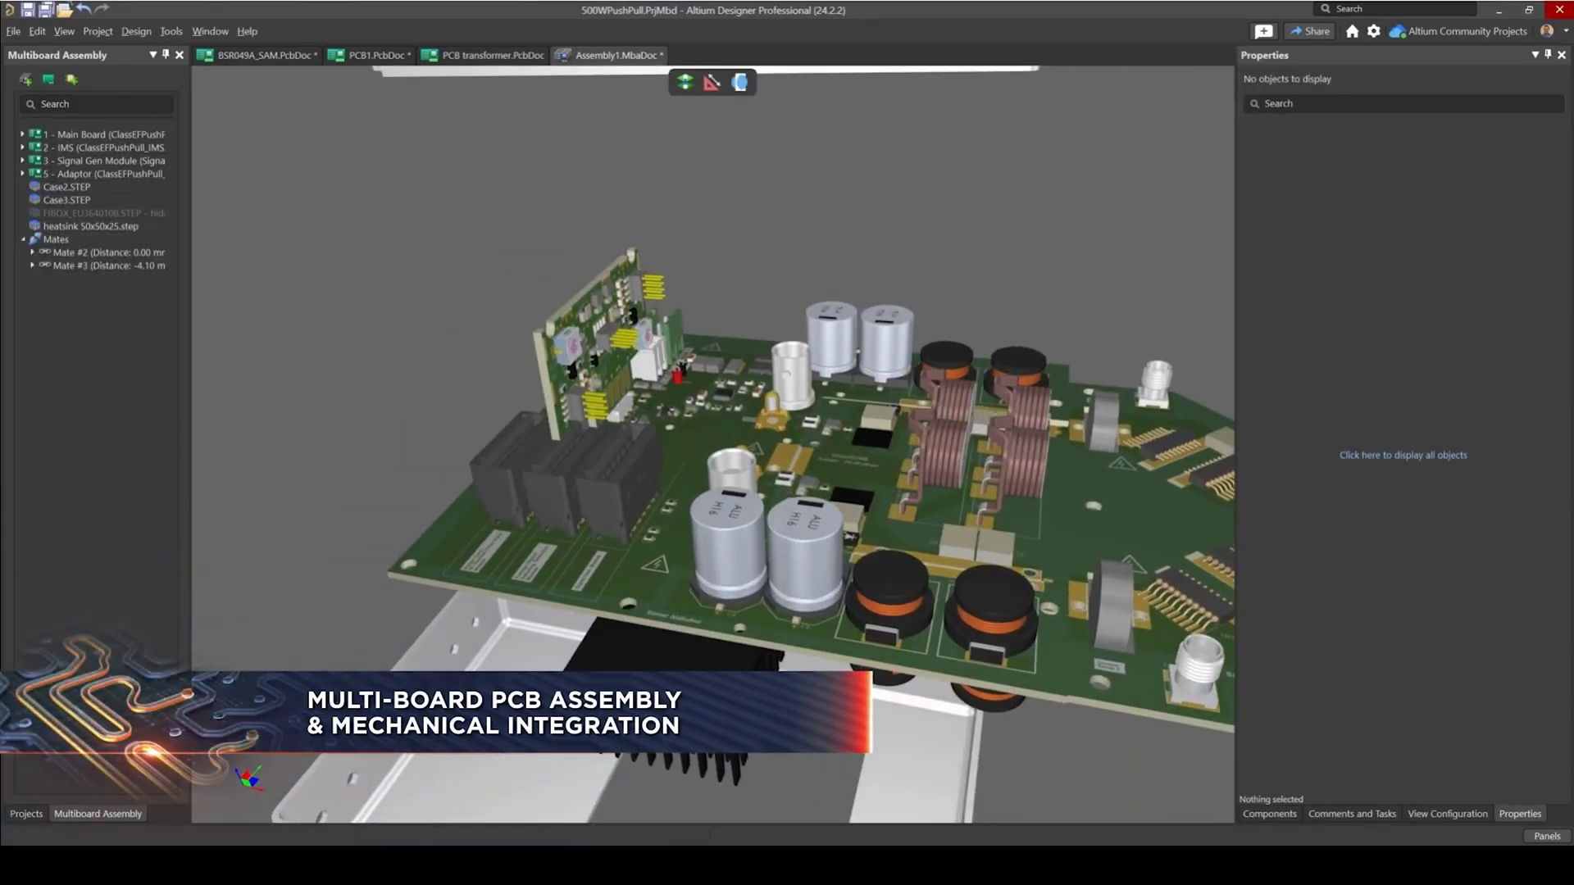
# - Examine the multi-board assembly around the main board, heatsink and case parts, and the underside edge connector of the Signal Gen module
pyautogui.keyDown('ctrl'); pyautogui.scroll(3, 577, 411); pyautogui.keyUp('ctrl')
pyautogui.keyDown('shift'); pyautogui.moveTo(578, 411); pyautogui.dragTo(443, 382, button='right'); pyautogui.keyUp('shift')
pyautogui.keyDown('shift'); pyautogui.moveTo(557, 377); pyautogui.dragTo(660, 510, button='right'); pyautogui.keyUp('shift')
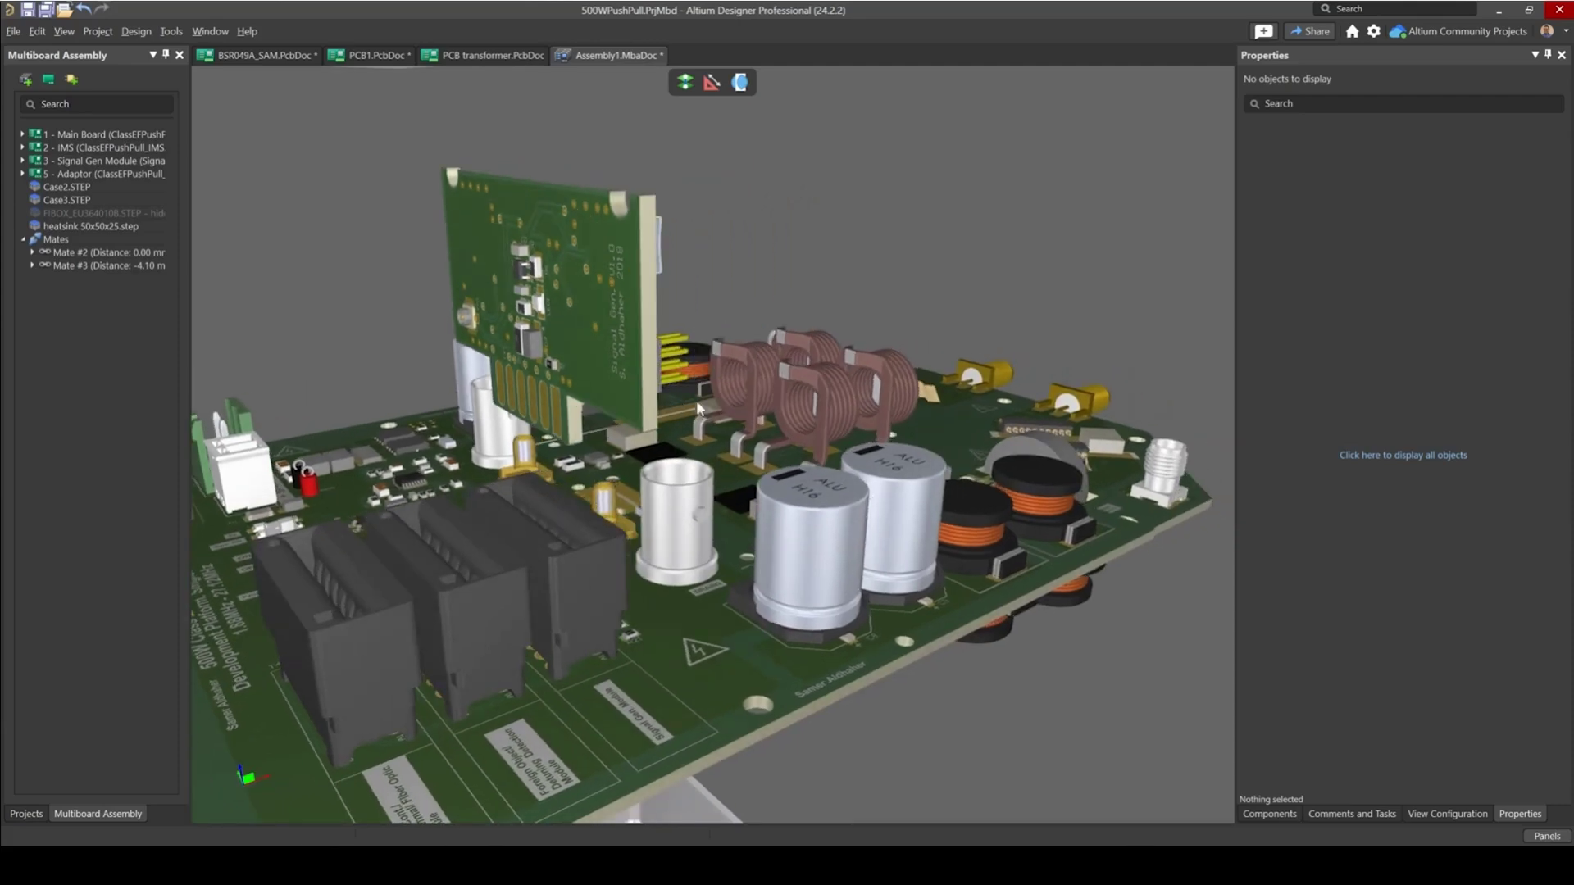
pyautogui.keyDown('ctrl'); pyautogui.scroll(-6, 666, 434); pyautogui.keyUp('ctrl')
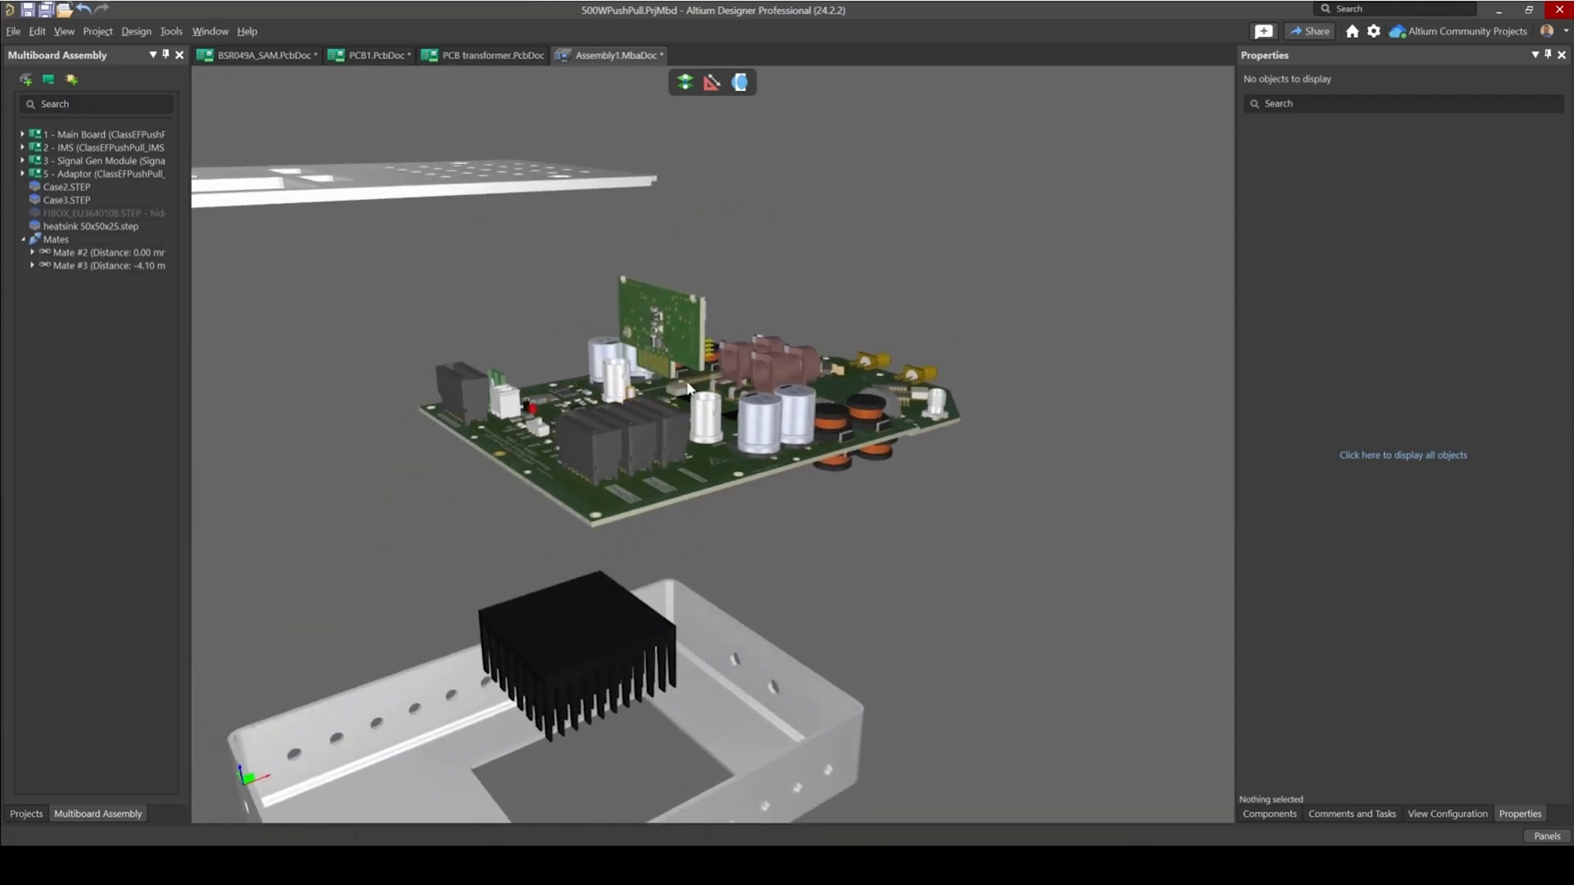
pyautogui.keyDown('ctrl'); pyautogui.scroll(6, 666, 435); pyautogui.keyUp('ctrl')
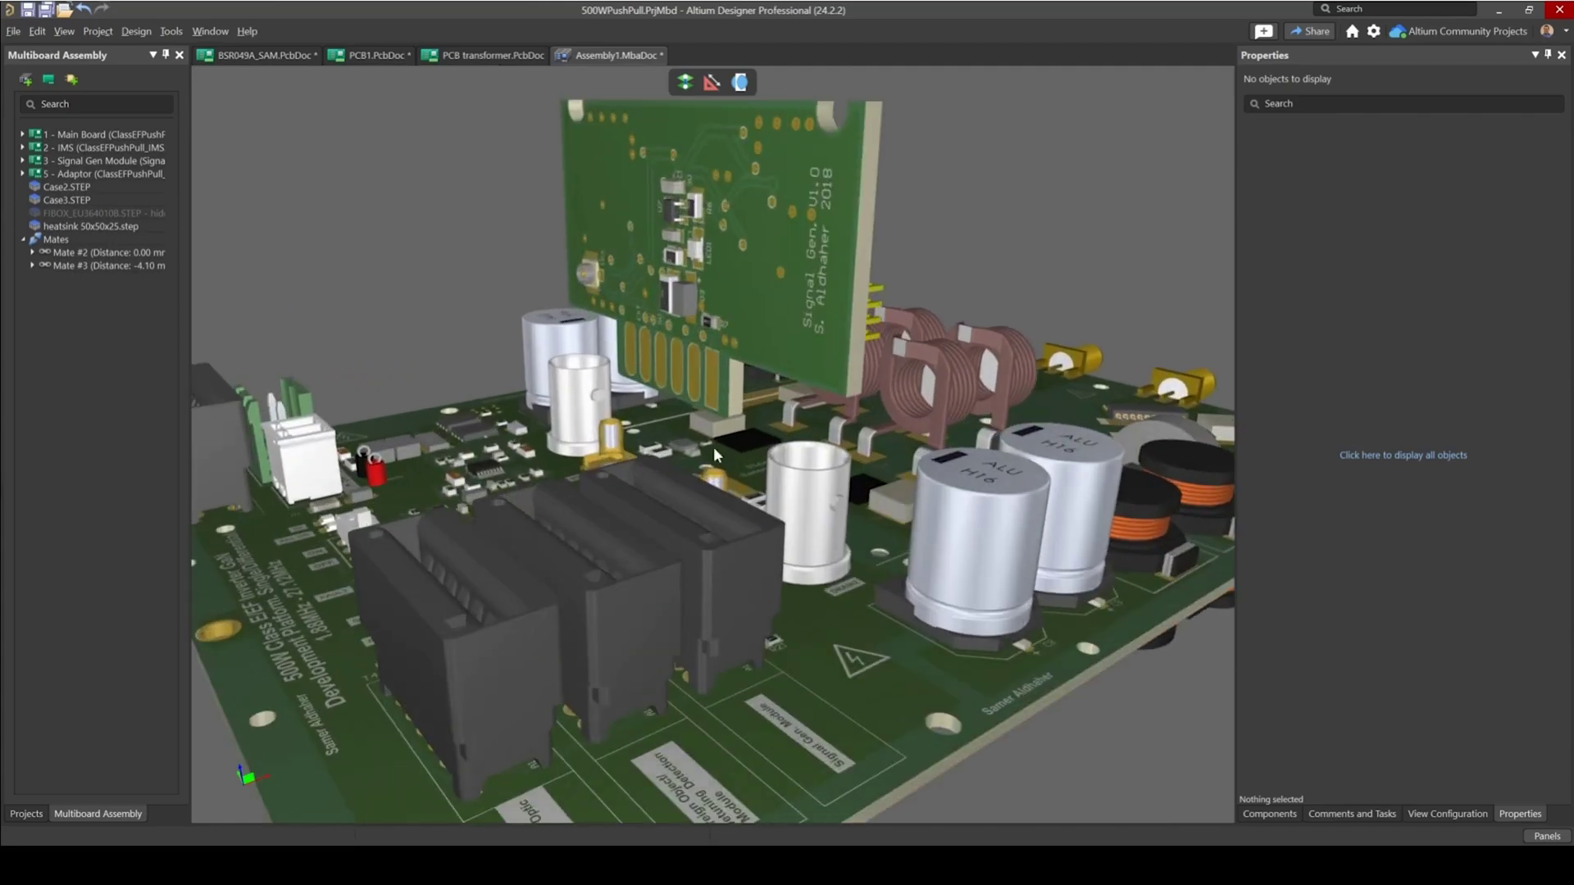
pyautogui.keyDown('shift'); pyautogui.moveTo(715, 455); pyautogui.dragTo(756, 465, button='right'); pyautogui.keyUp('shift')
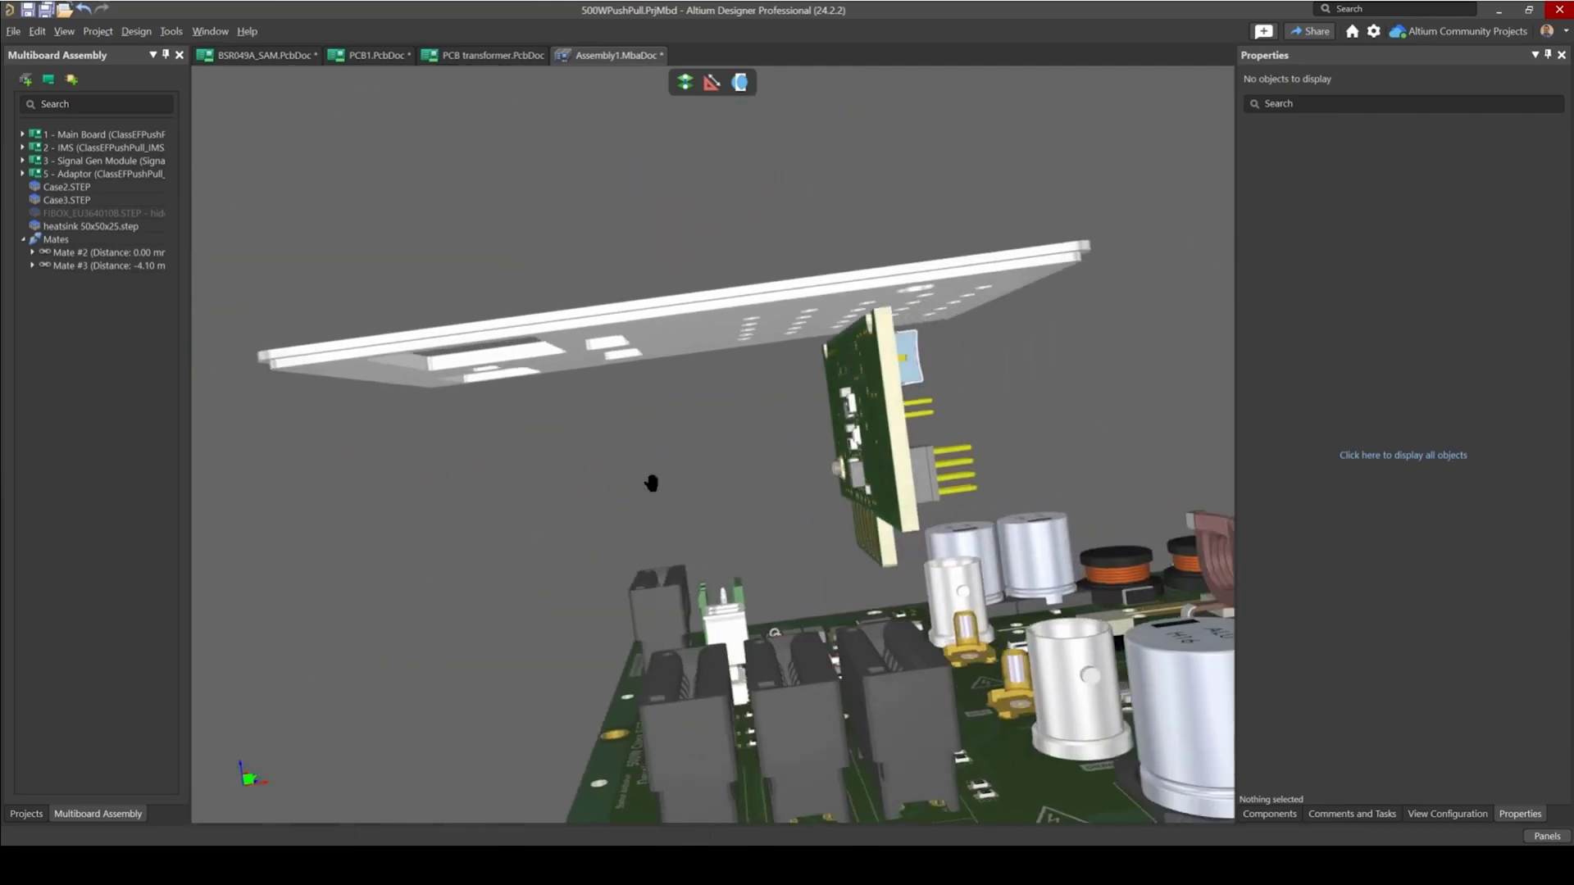
pyautogui.moveTo(652, 483); pyautogui.dragTo(551, 479, button='right')
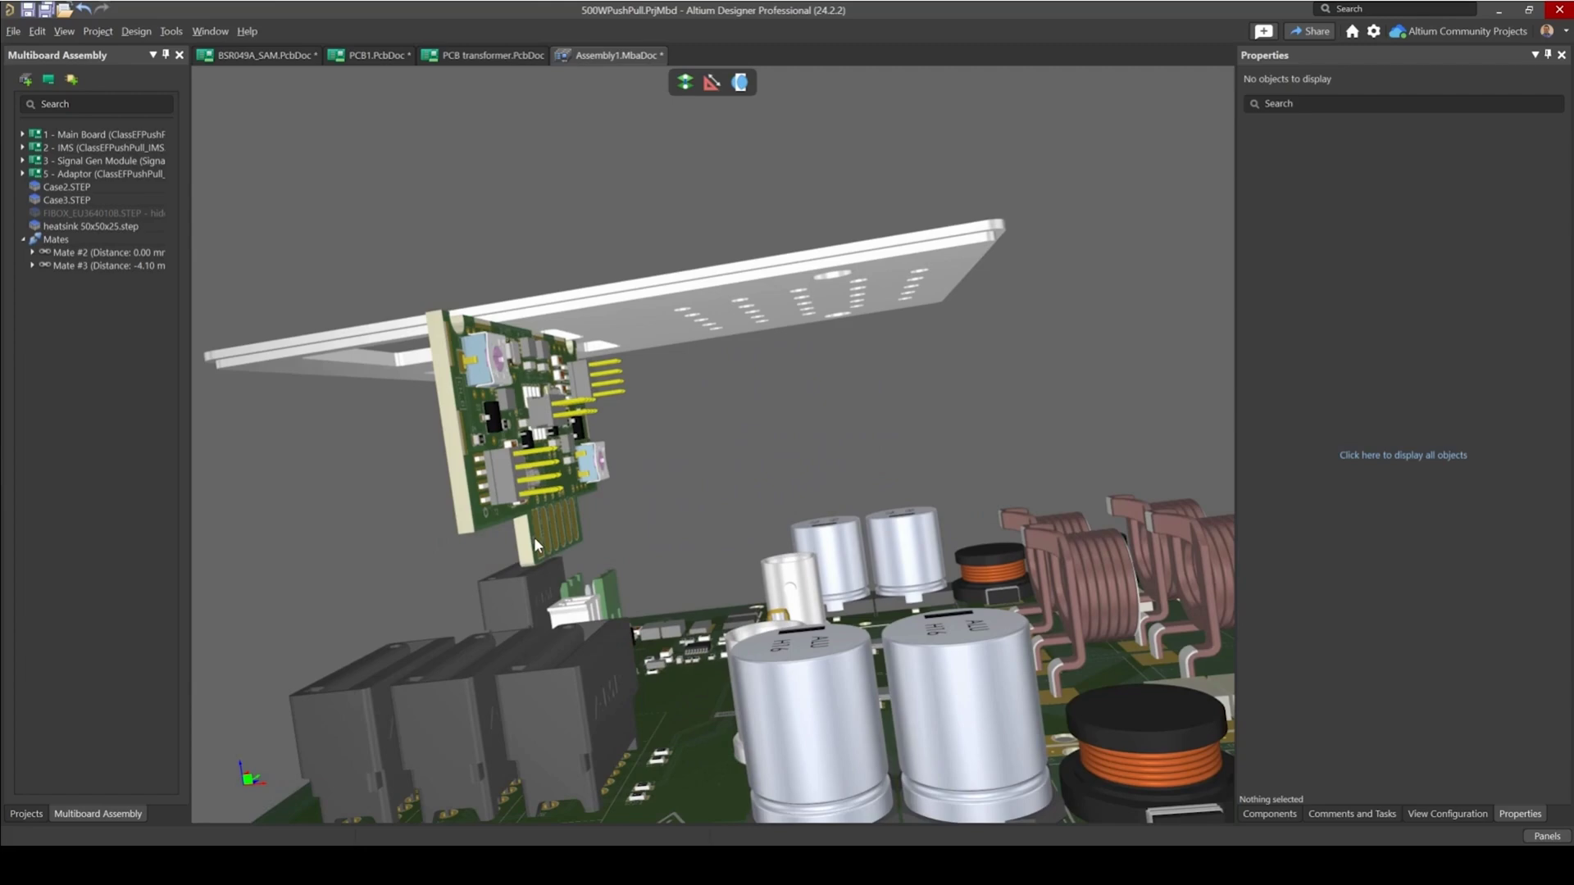
pyautogui.moveTo(533, 538); pyautogui.dragTo(623, 647, button='right')
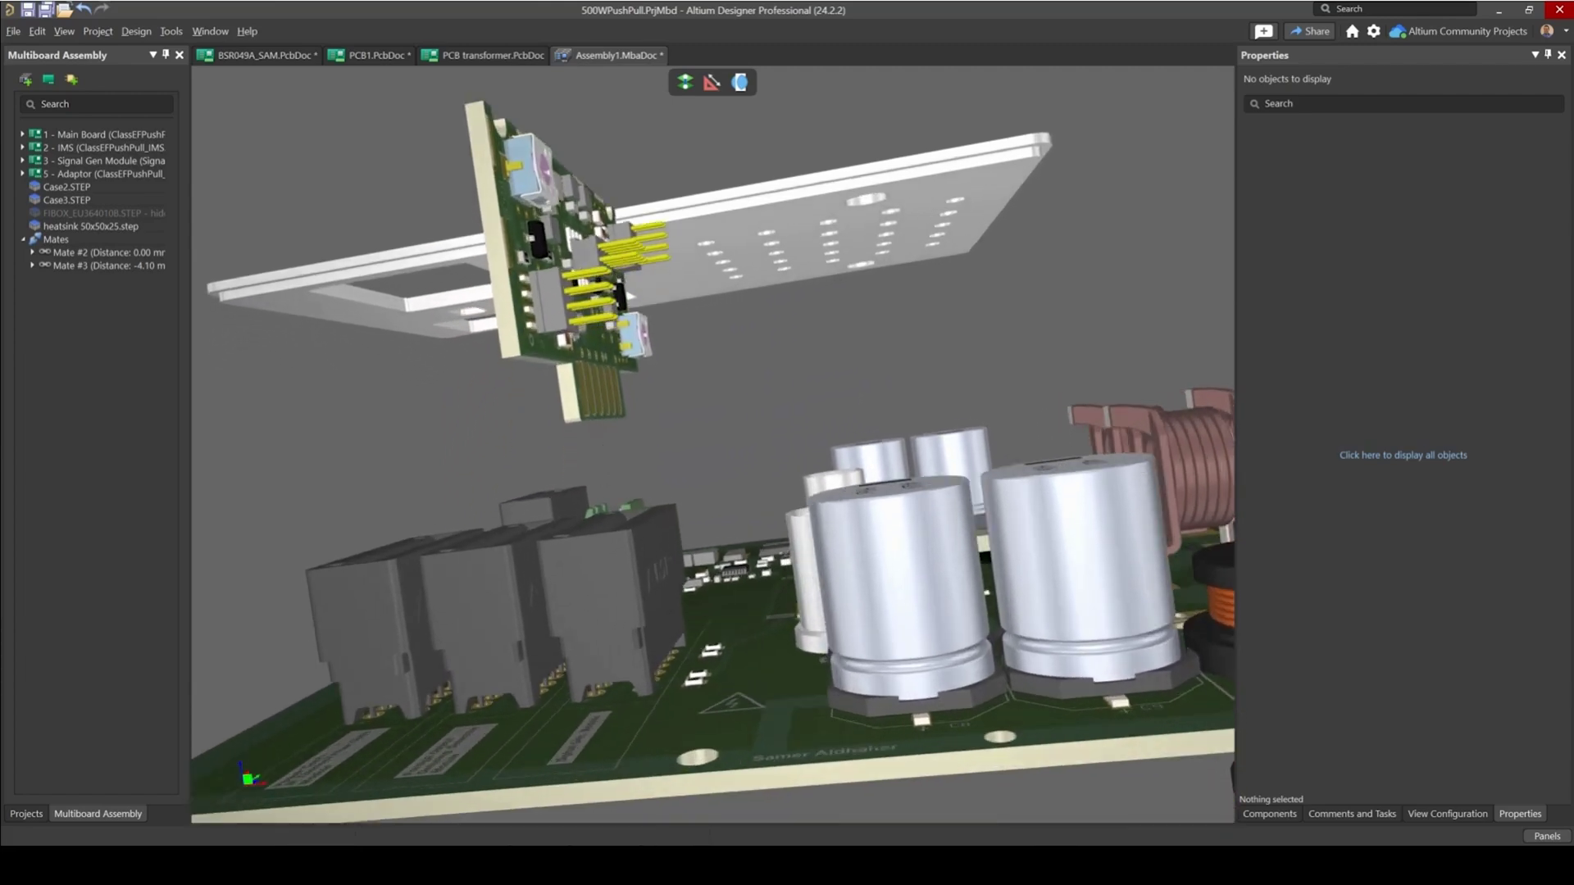
pyautogui.keyDown('ctrl'); pyautogui.scroll(3, 608, 437); pyautogui.keyUp('ctrl')
pyautogui.moveTo(608, 436)
pyautogui.mouseDown(button='right')
pyautogui.moveTo(591, 450)
pyautogui.moveTo(633, 444)
pyautogui.mouseUp(button='right')
pyautogui.moveTo(654, 375); pyautogui.dragTo(621, 404, button='right')
pyautogui.moveTo(612, 348); pyautogui.dragTo(602, 492, button='right')
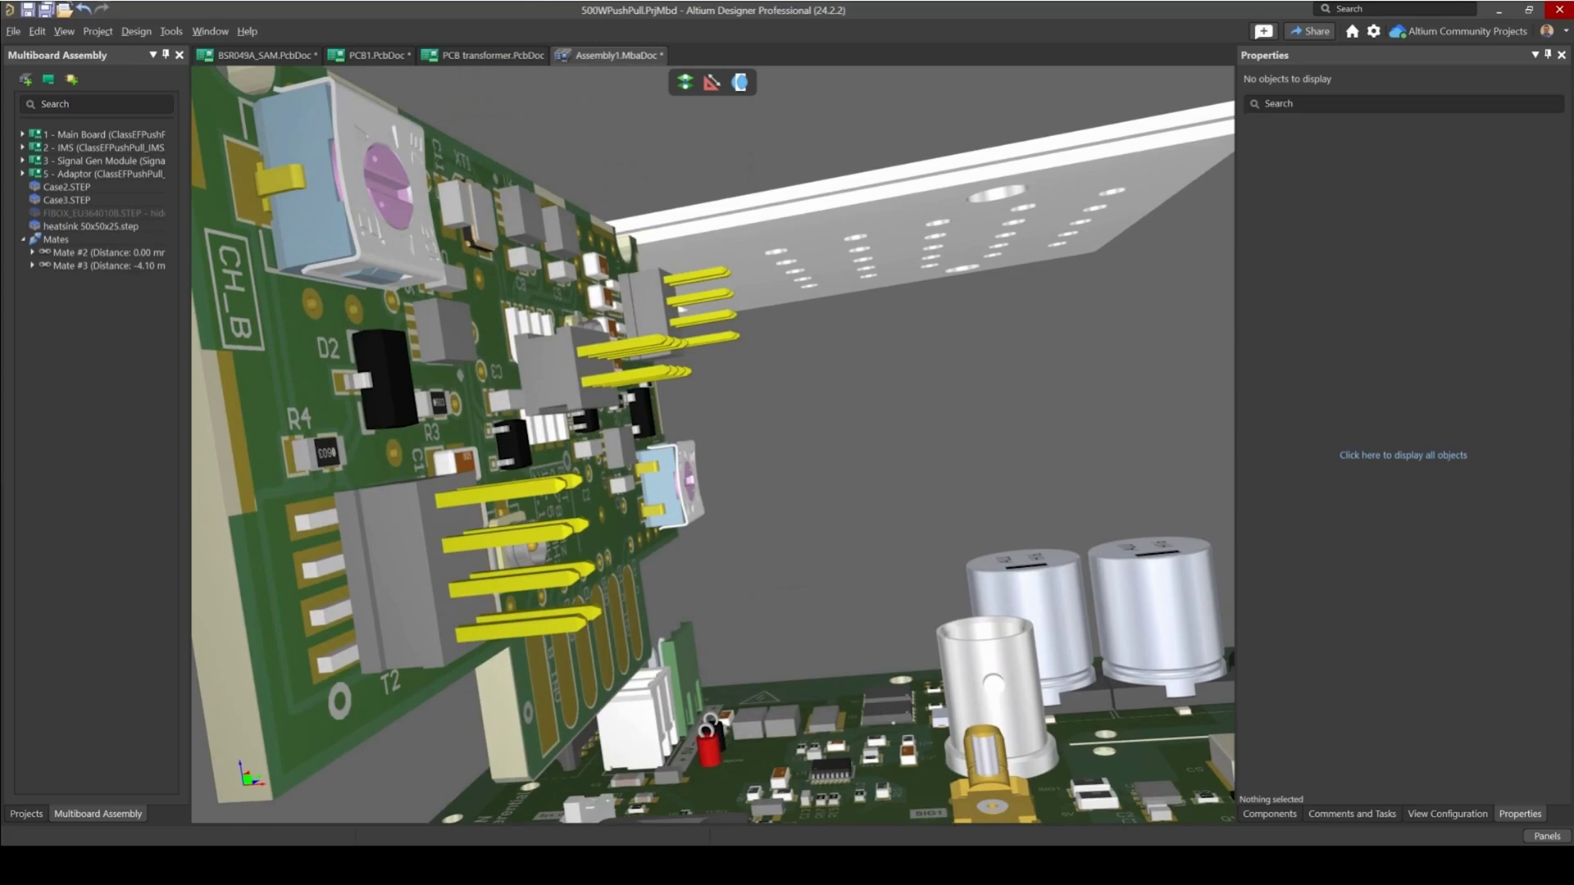
# - Mate the bottom edge face of the Signal Gen module's card connector to the slot floor of its black socket on the main board
pyautogui.click(590, 401)
pyautogui.keyDown('ctrl'); pyautogui.scroll(-3, 606, 376); pyautogui.keyUp('ctrl')
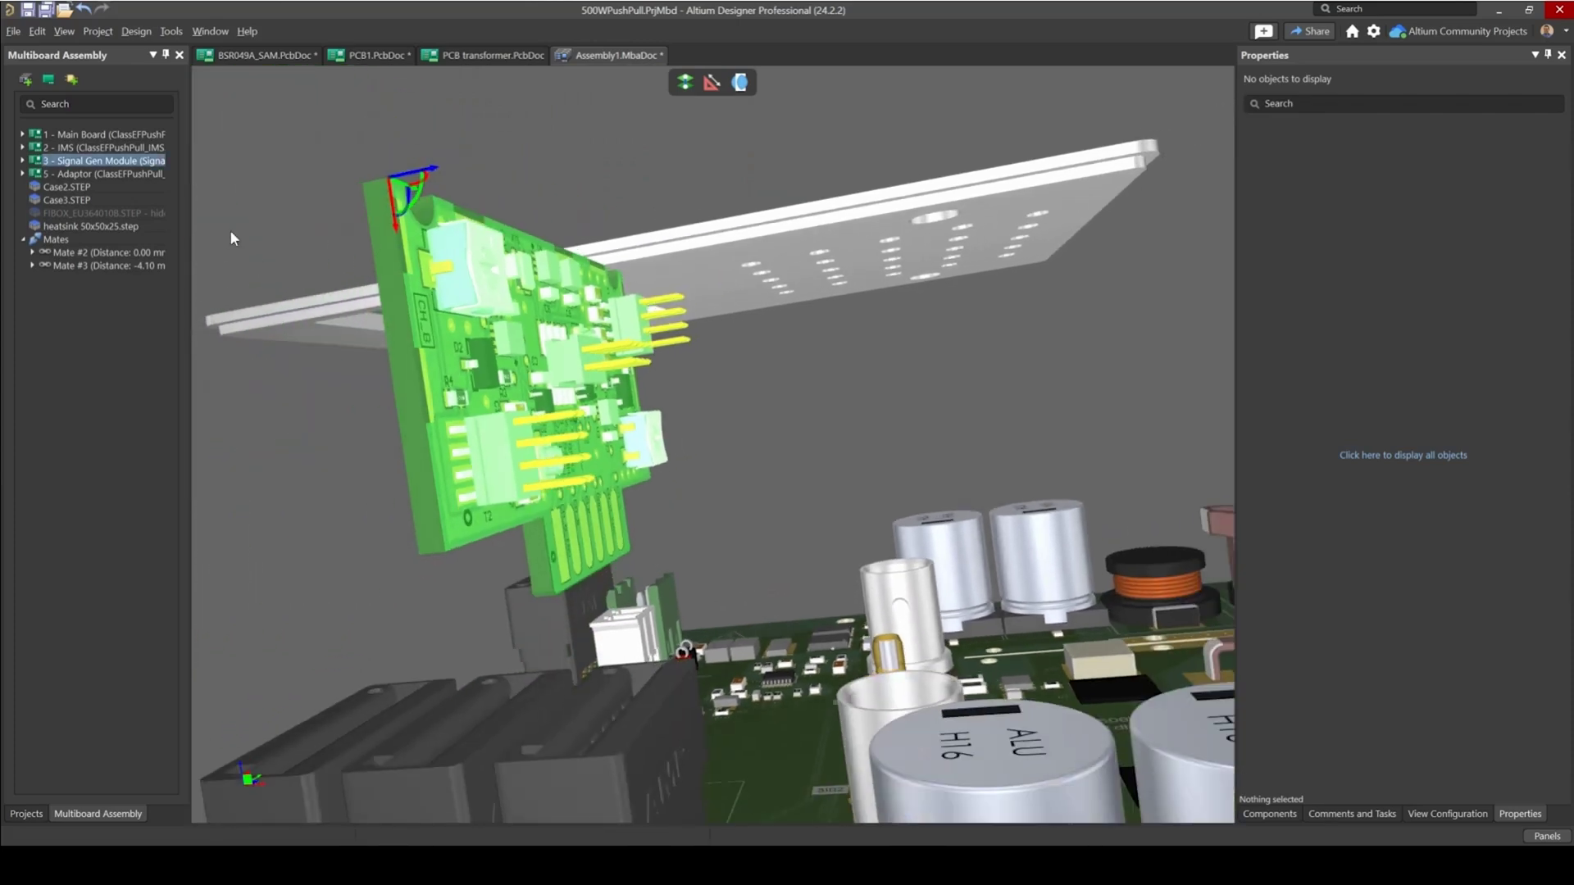
pyautogui.click(683, 84)
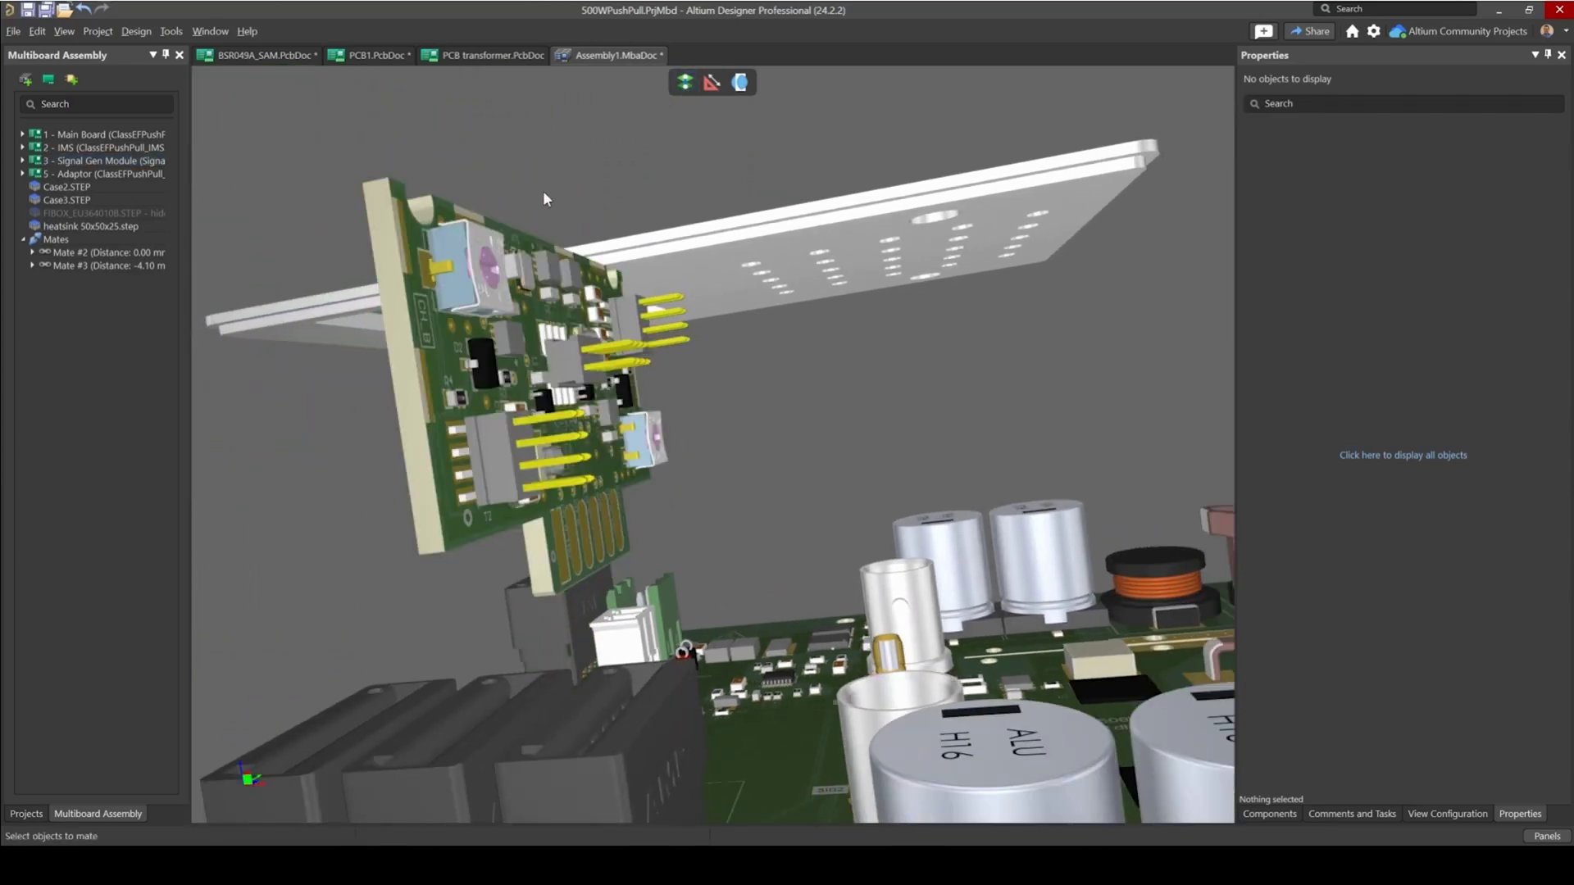
pyautogui.moveTo(543, 193); pyautogui.dragTo(512, 246, button='right')
pyautogui.keyDown('shift'); pyautogui.moveTo(532, 383); pyautogui.dragTo(547, 258, button='right'); pyautogui.keyUp('shift')
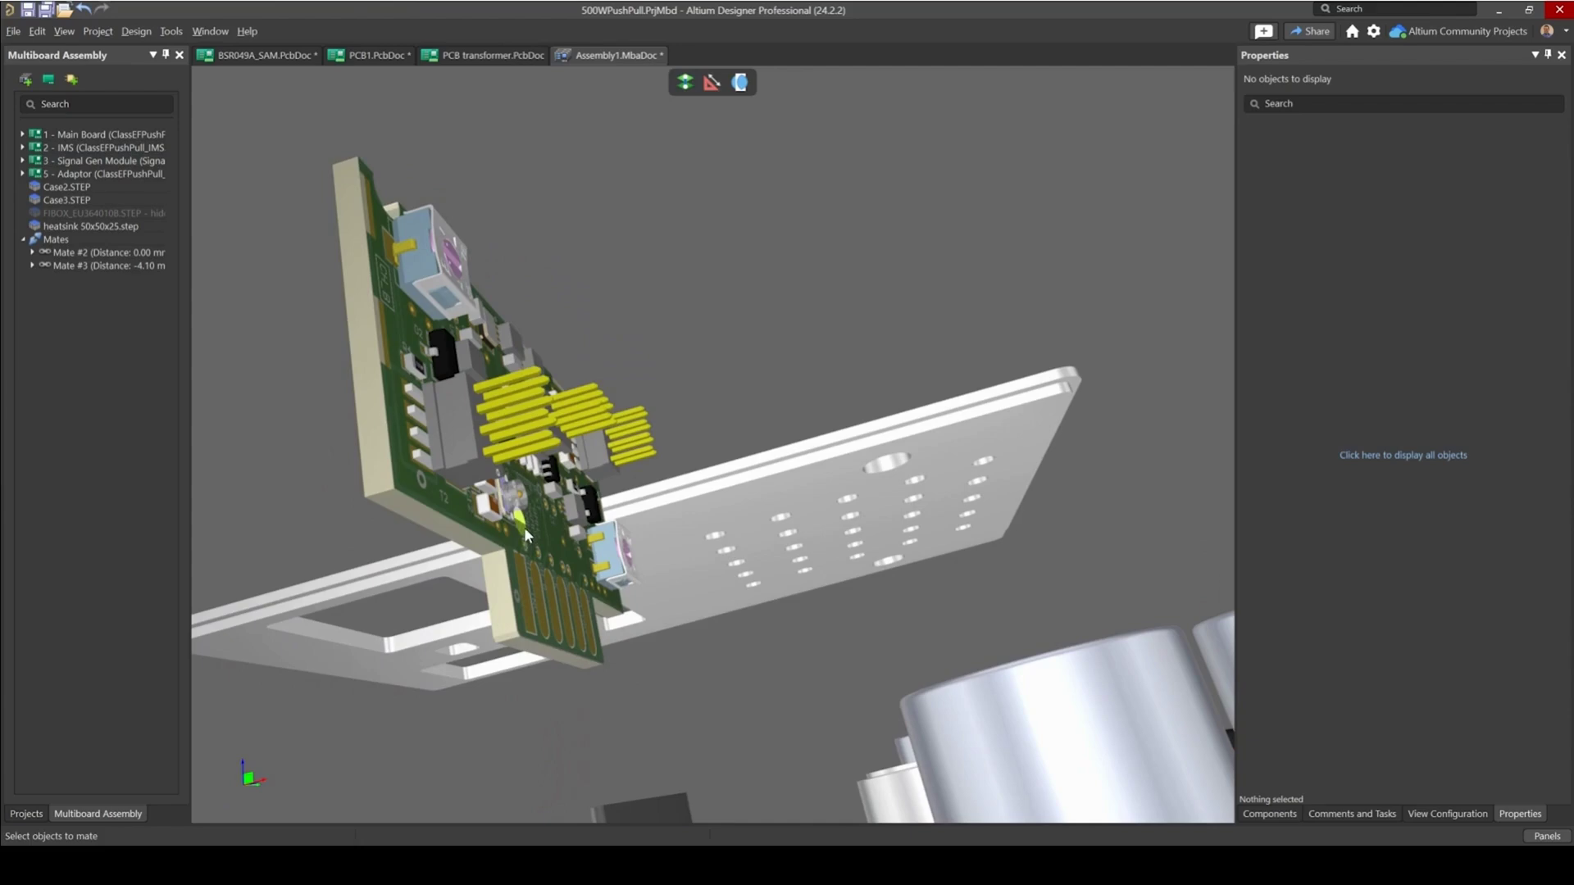
pyautogui.moveTo(453, 537); pyautogui.dragTo(474, 415, button='right')
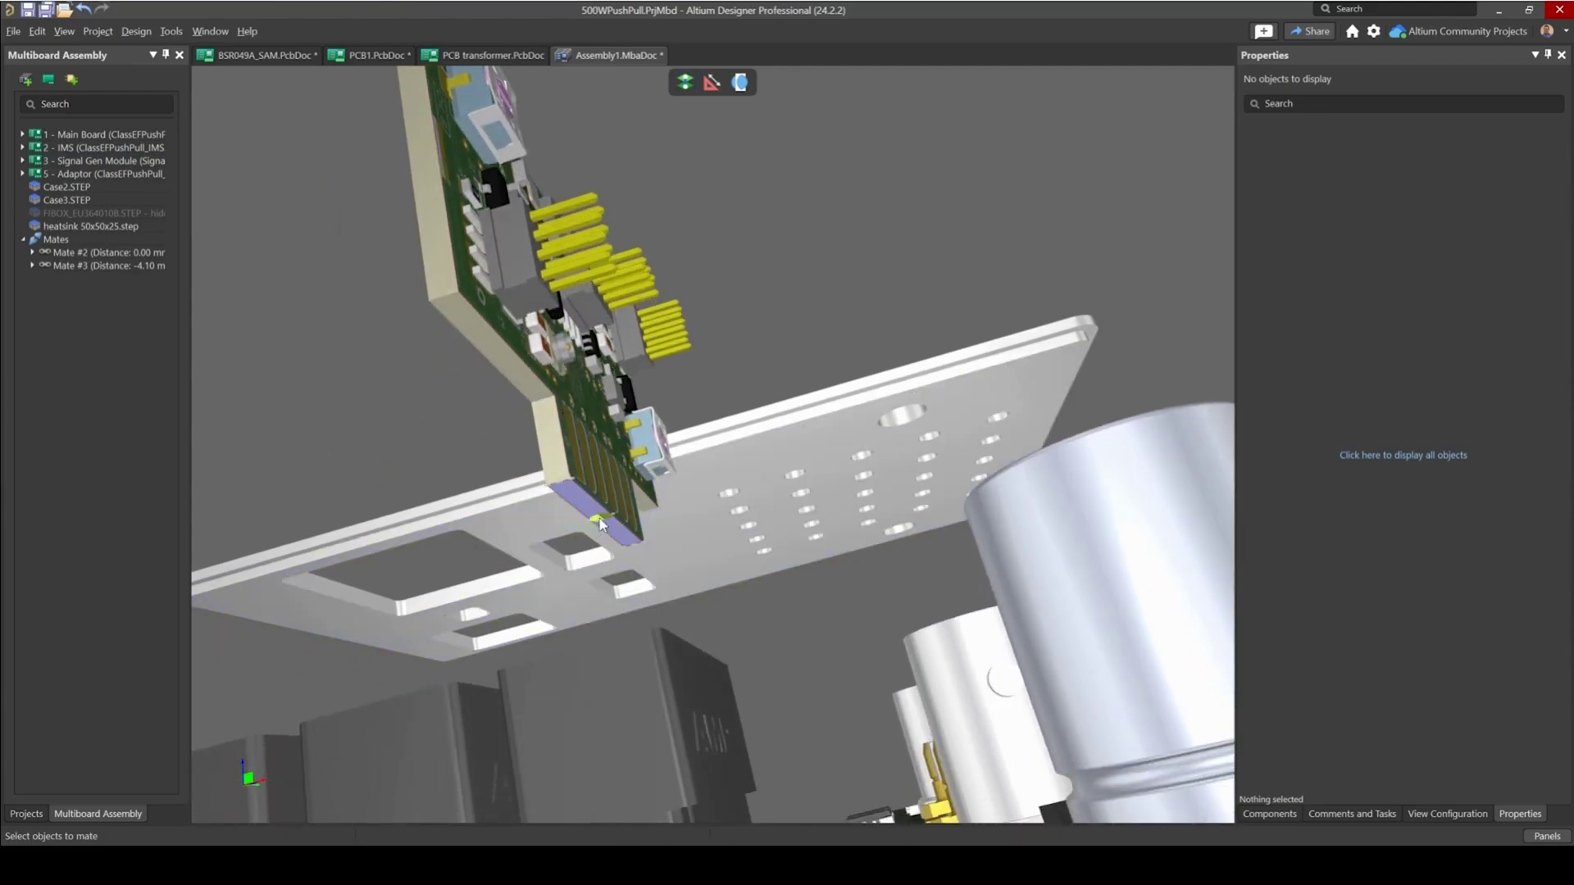
pyautogui.keyDown('shift'); pyautogui.moveTo(592, 434); pyautogui.dragTo(562, 545, button='right'); pyautogui.keyUp('shift')
pyautogui.keyDown('ctrl'); pyautogui.scroll(3, 735, 565); pyautogui.keyUp('ctrl')
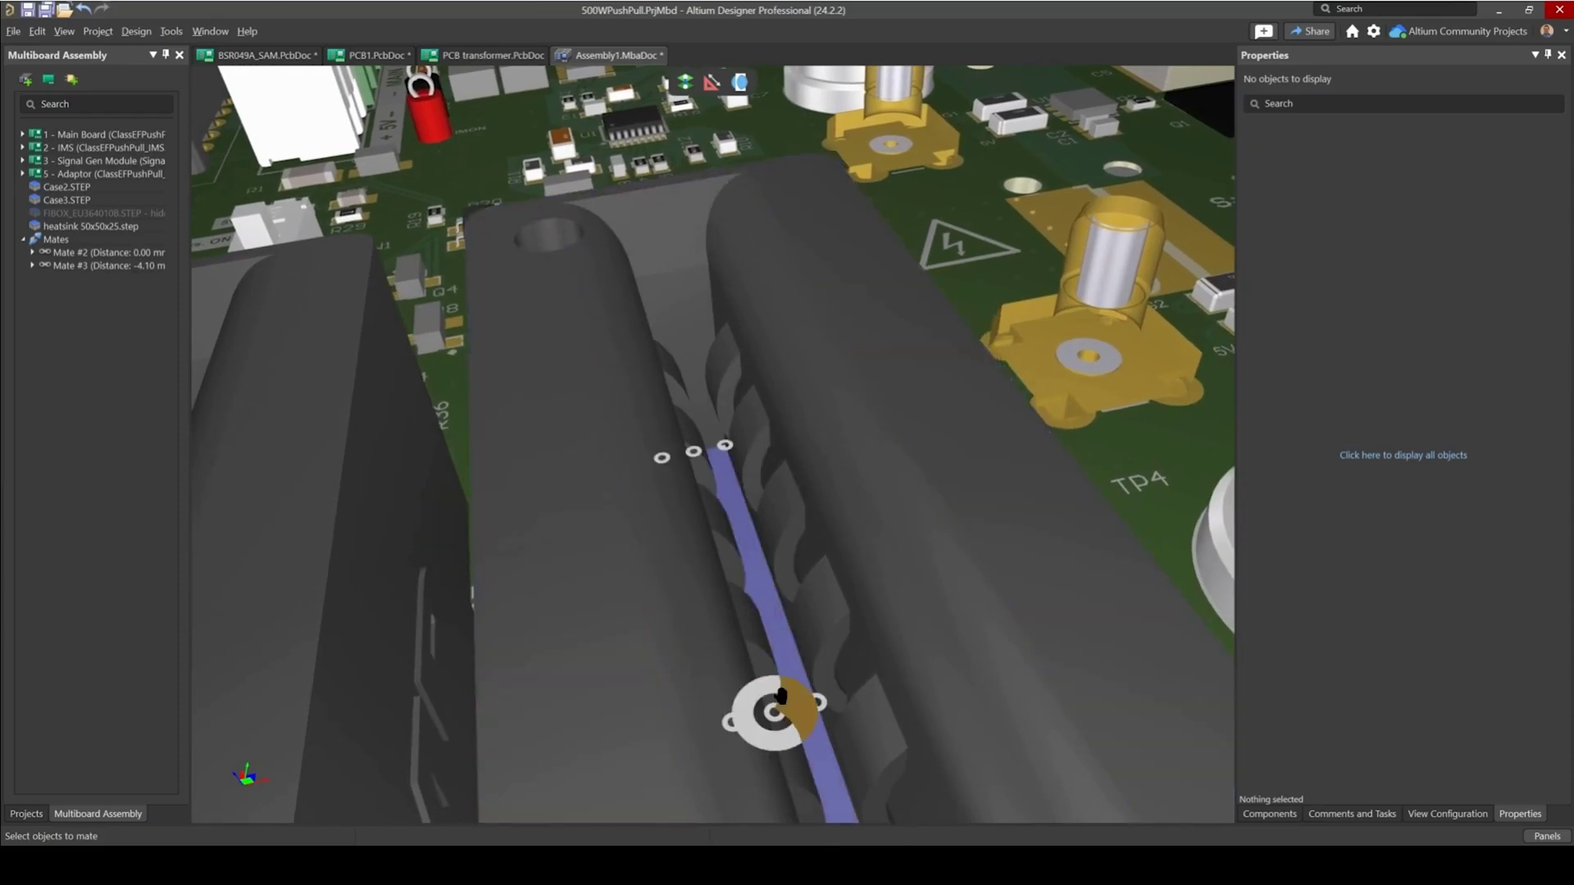
pyautogui.moveTo(785, 702); pyautogui.dragTo(717, 663, button='right')
pyautogui.click(696, 677)
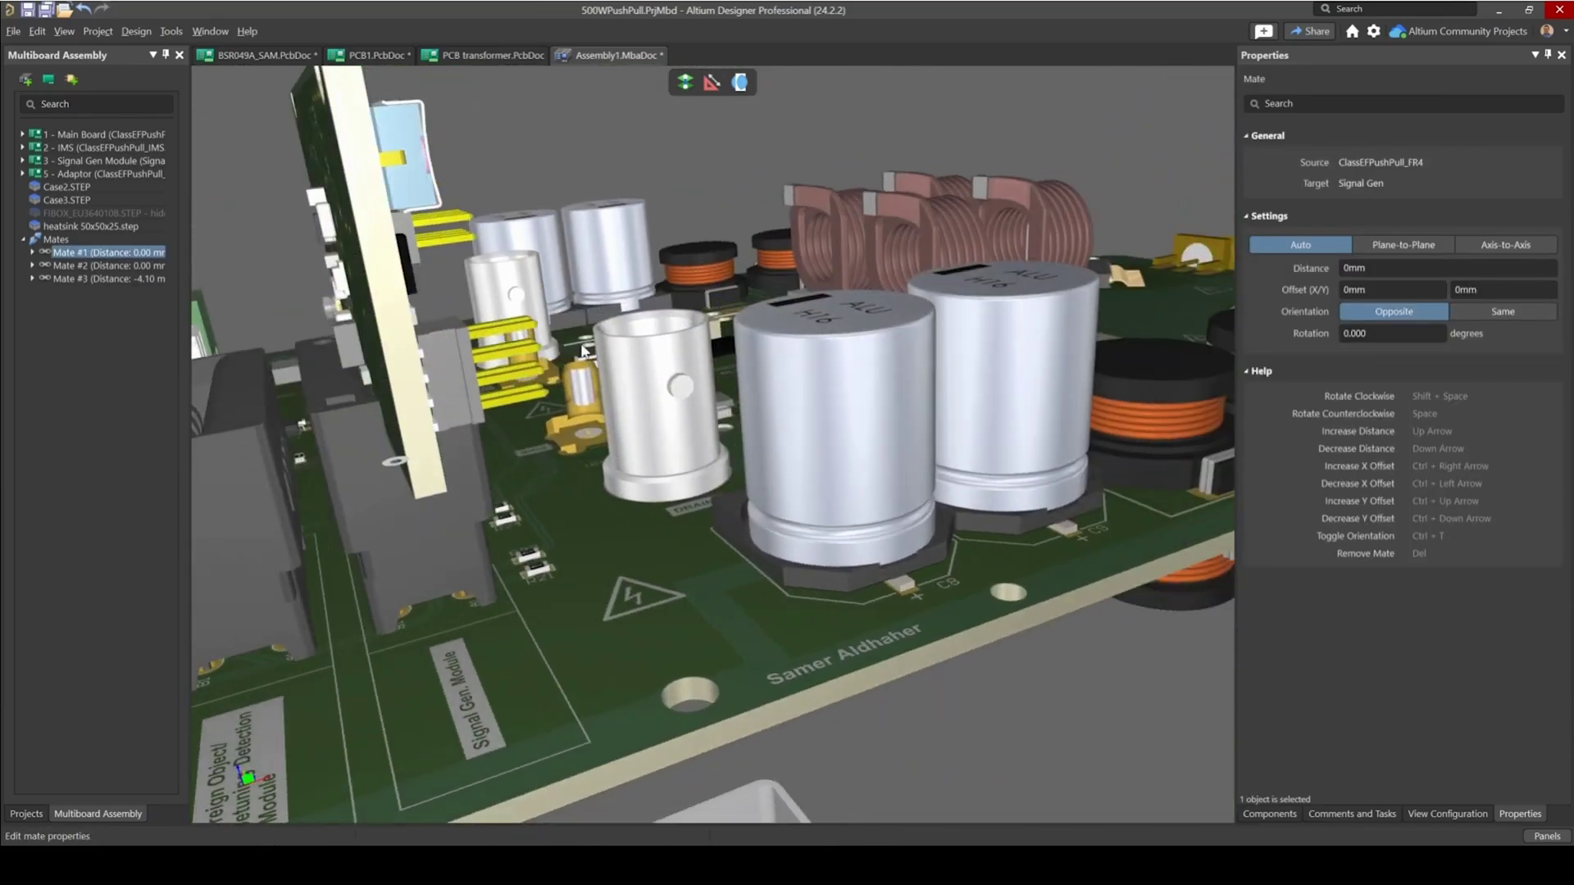
# - Raise the Signal Gen module out of its socket slot by setting its mate distance to the main board to 2.2 mm
pyautogui.keyDown('shift'); pyautogui.moveTo(581, 345); pyautogui.dragTo(623, 354, button='right'); pyautogui.keyUp('shift')
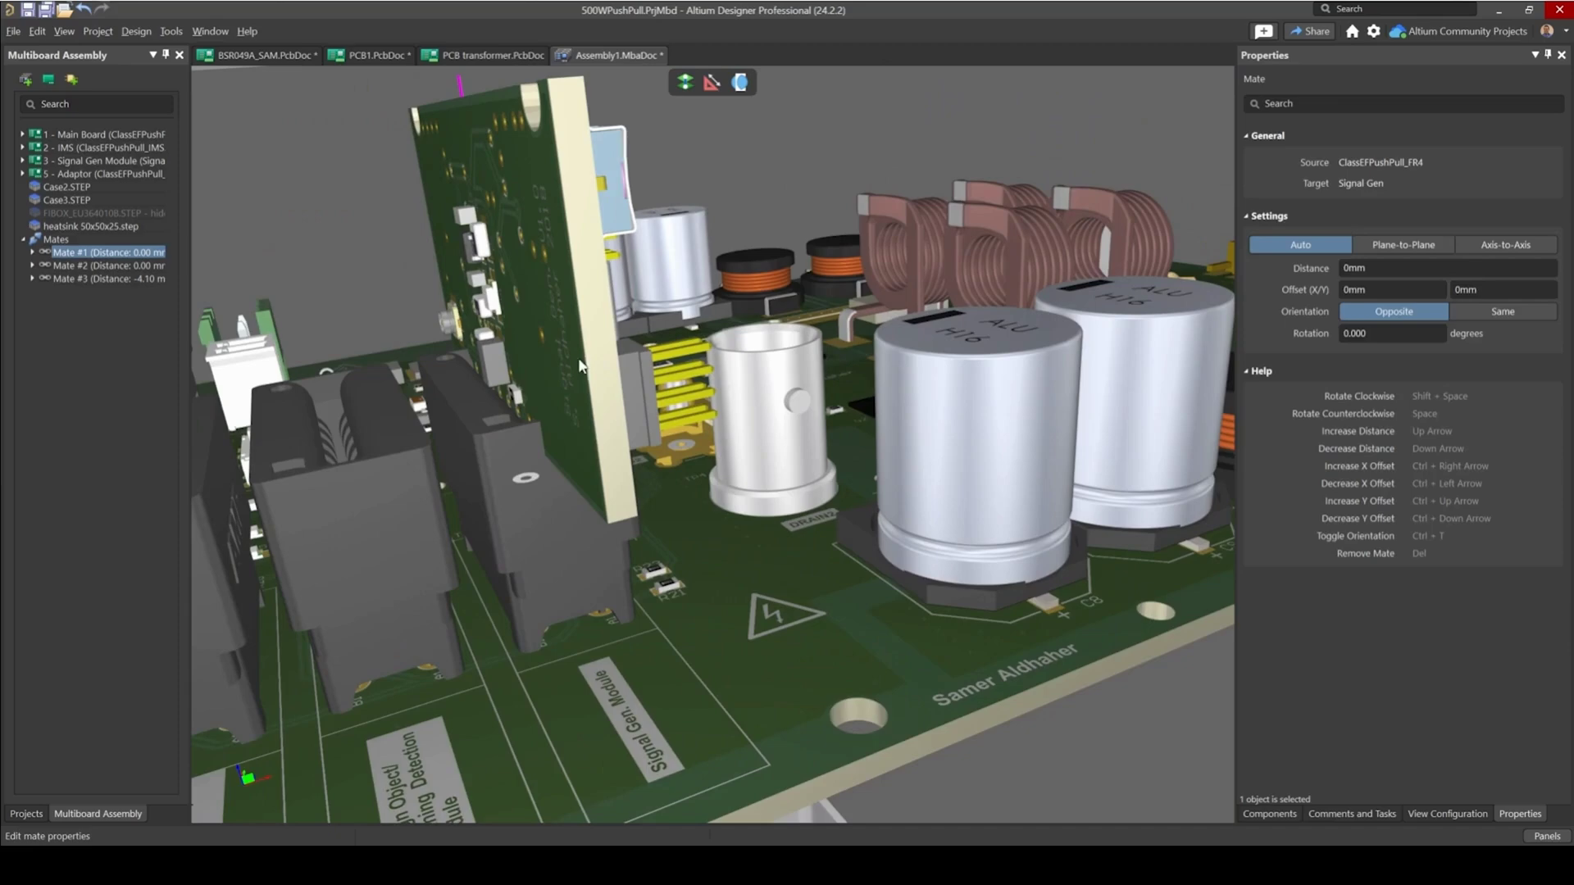
pyautogui.keyDown('ctrl'); pyautogui.scroll(3, 587, 355); pyautogui.keyUp('ctrl')
pyautogui.keyDown('shift'); pyautogui.moveTo(509, 524); pyautogui.dragTo(529, 473, button='right'); pyautogui.keyUp('shift')
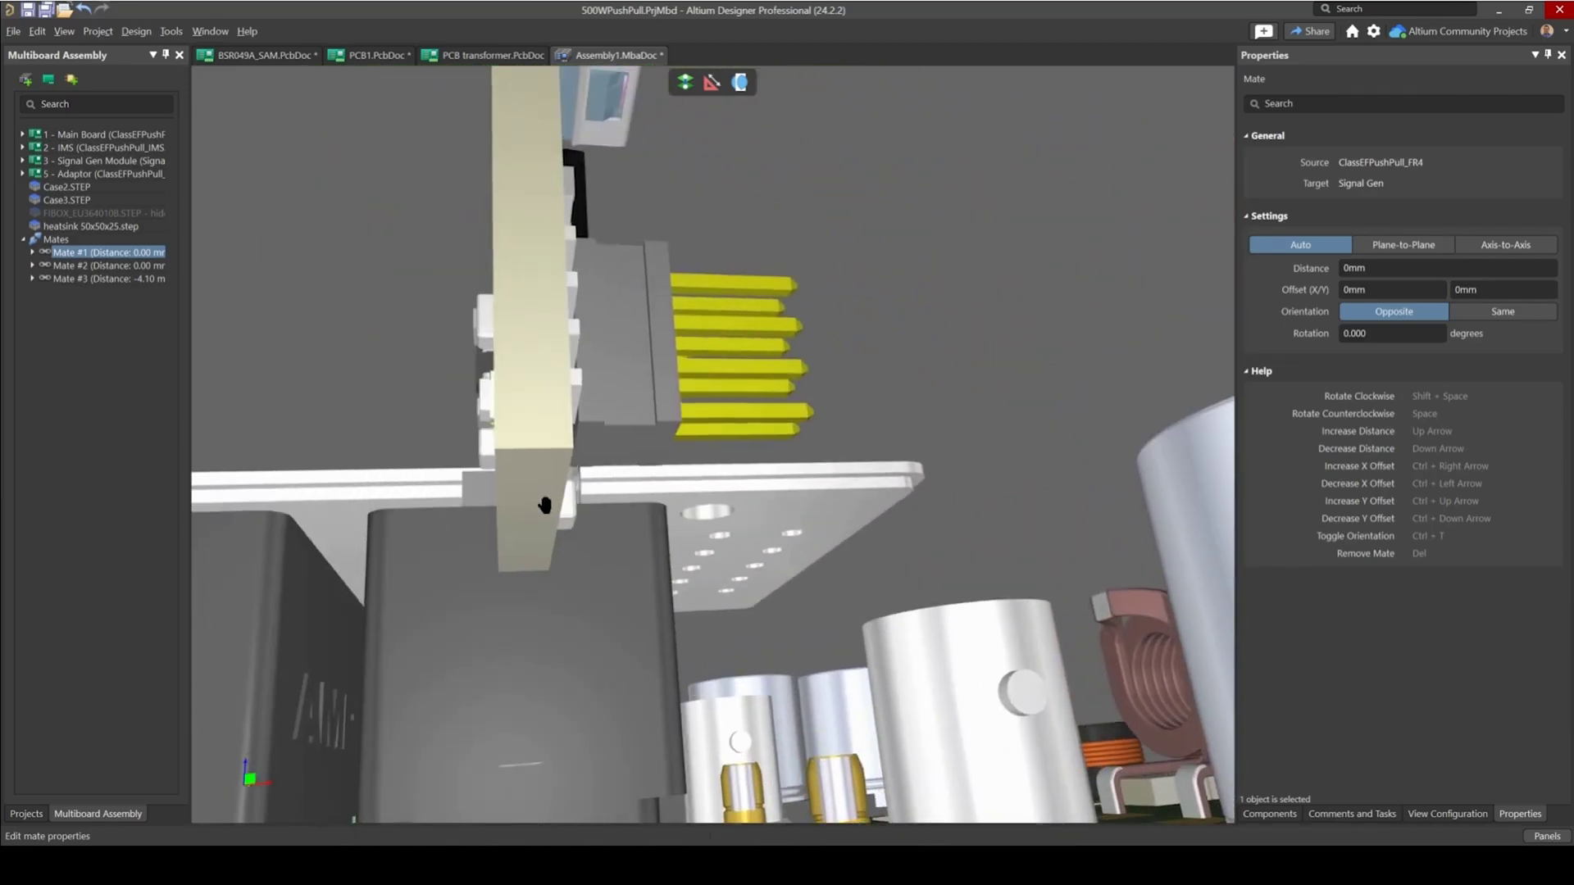
pyautogui.keyDown('shift'); pyautogui.moveTo(545, 506); pyautogui.dragTo(406, 610, button='right'); pyautogui.keyUp('shift')
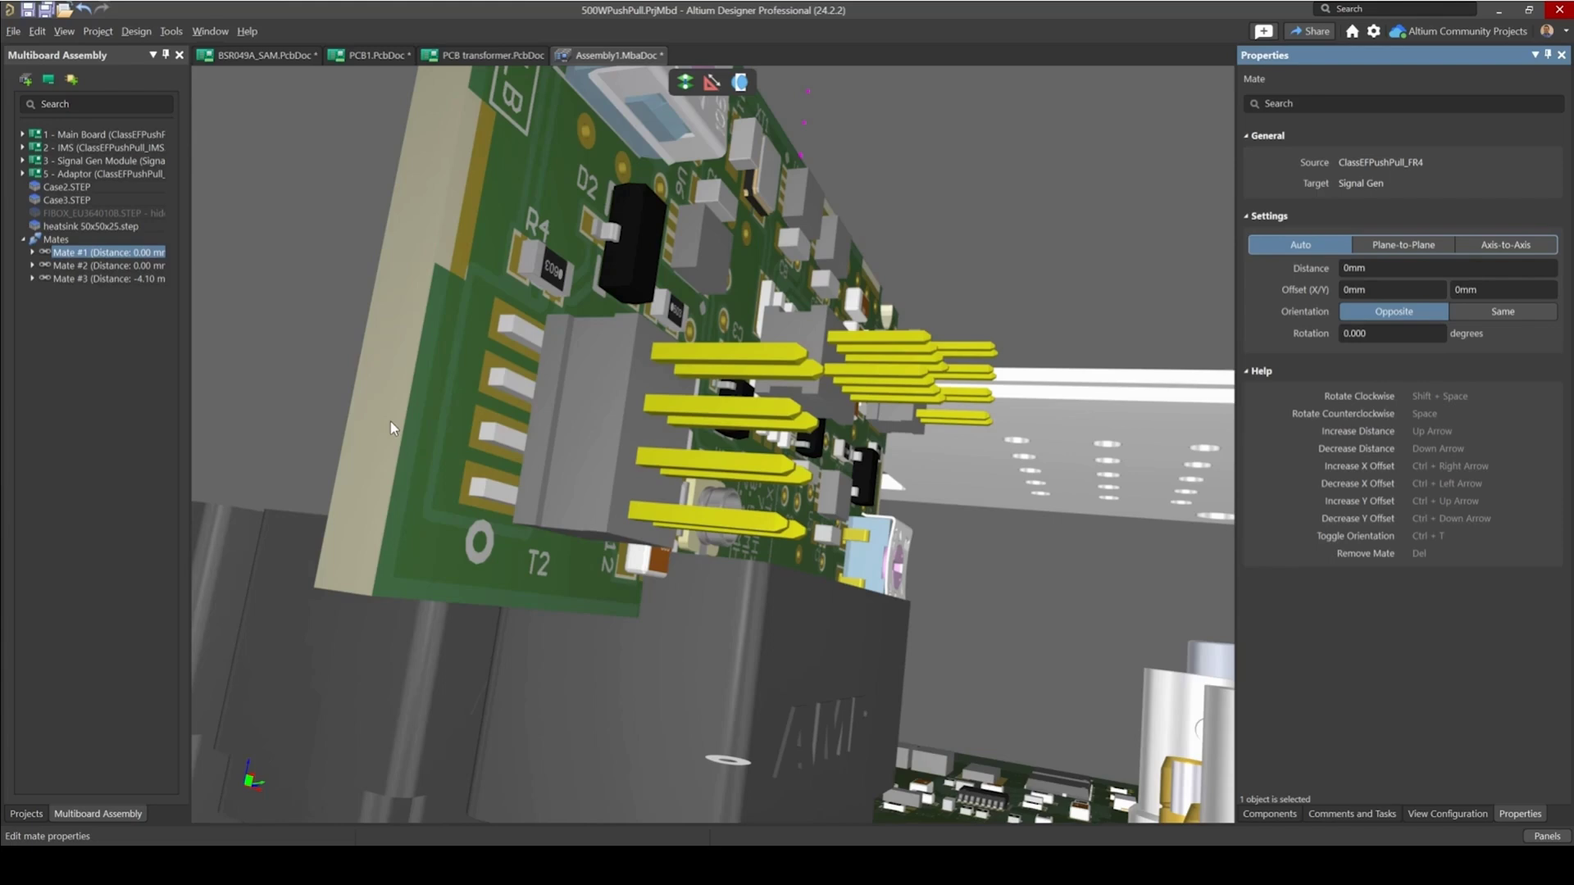
pyautogui.press('Up')
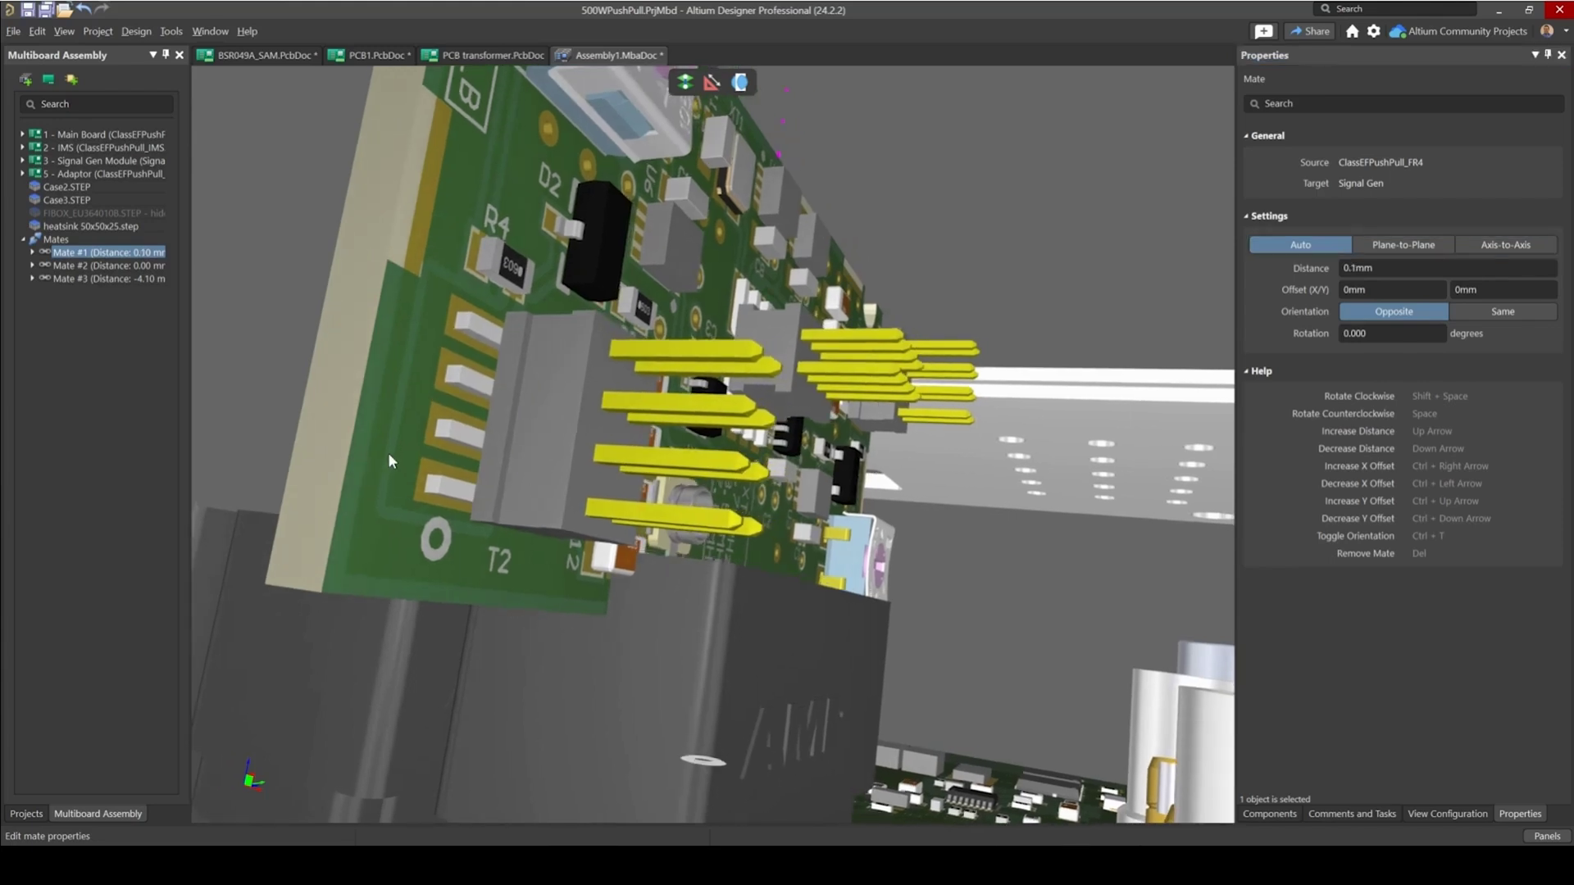
pyautogui.press('Up')
pyautogui.press('Up')
pyautogui.press('Up')
pyautogui.press('Up')
pyautogui.press('Up')
pyautogui.press('Up')
pyautogui.press('Up')
pyautogui.press('Up')
pyautogui.press('Up')
pyautogui.press('Up')
pyautogui.press('Up')
pyautogui.press('Up')
pyautogui.press('Up')
pyautogui.press('Up')
pyautogui.press('Up')
pyautogui.press('Up')
pyautogui.press('Up')
pyautogui.press('Up')
pyautogui.press('Up')
pyautogui.press('Up')
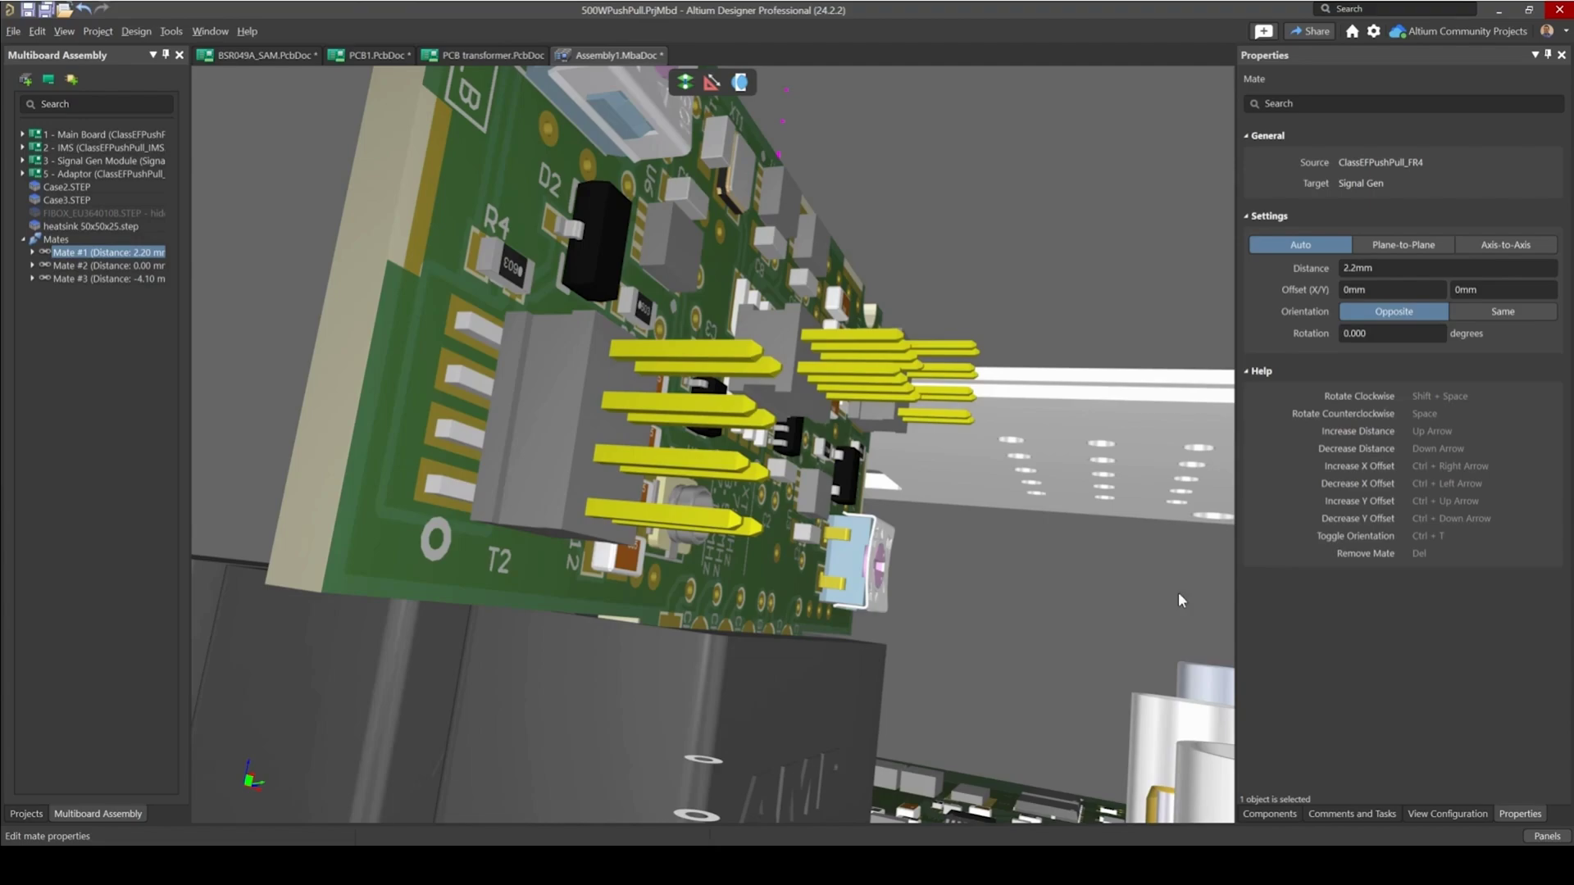
# - Move the Plane Y section so it cuts through the three black card sockets and the Signal Gen module, with the section view On
pyautogui.keyDown('shift'); pyautogui.moveTo(725, 594); pyautogui.dragTo(780, 560, button='right'); pyautogui.keyUp('shift')
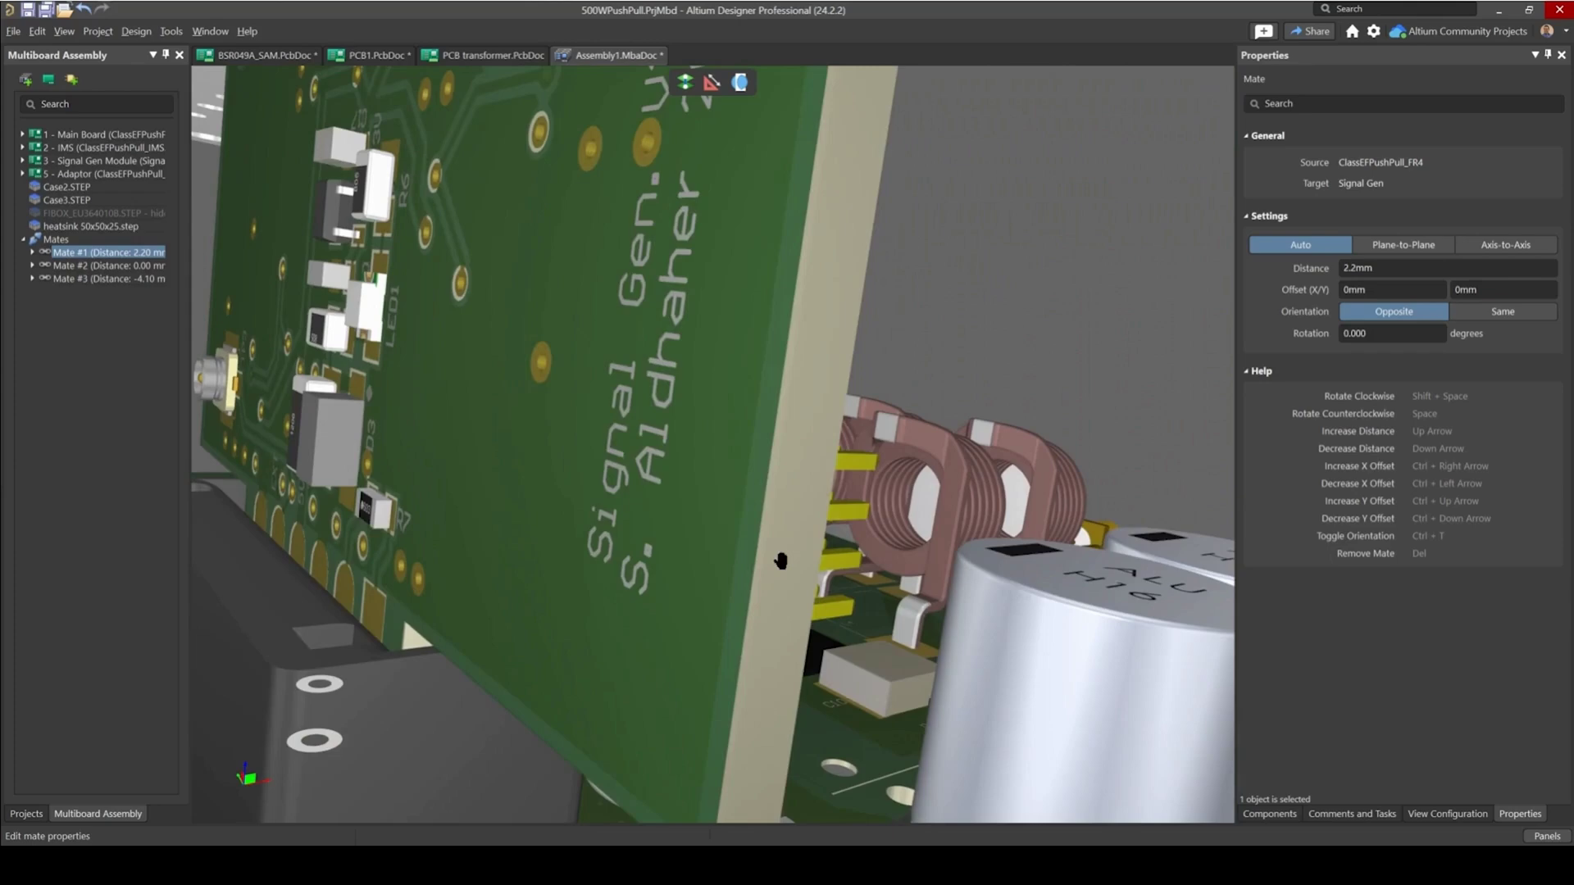
pyautogui.moveTo(342, 633); pyautogui.dragTo(443, 566, button='right')
pyautogui.keyDown('shift'); pyautogui.moveTo(499, 642); pyautogui.dragTo(671, 548, button='right'); pyautogui.keyUp('shift')
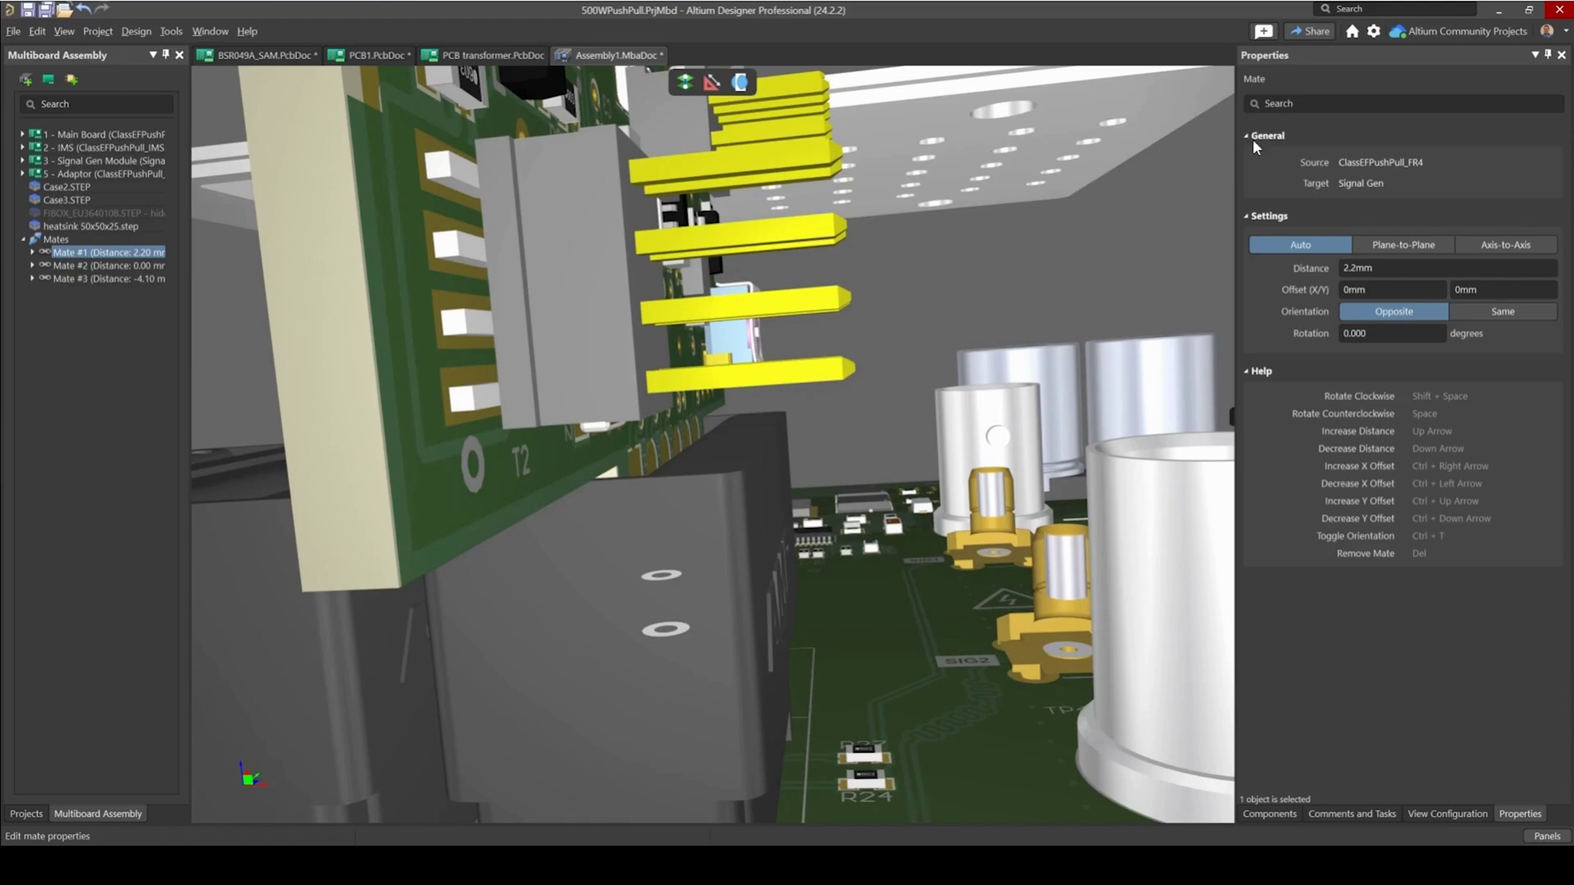
pyautogui.click(1449, 814)
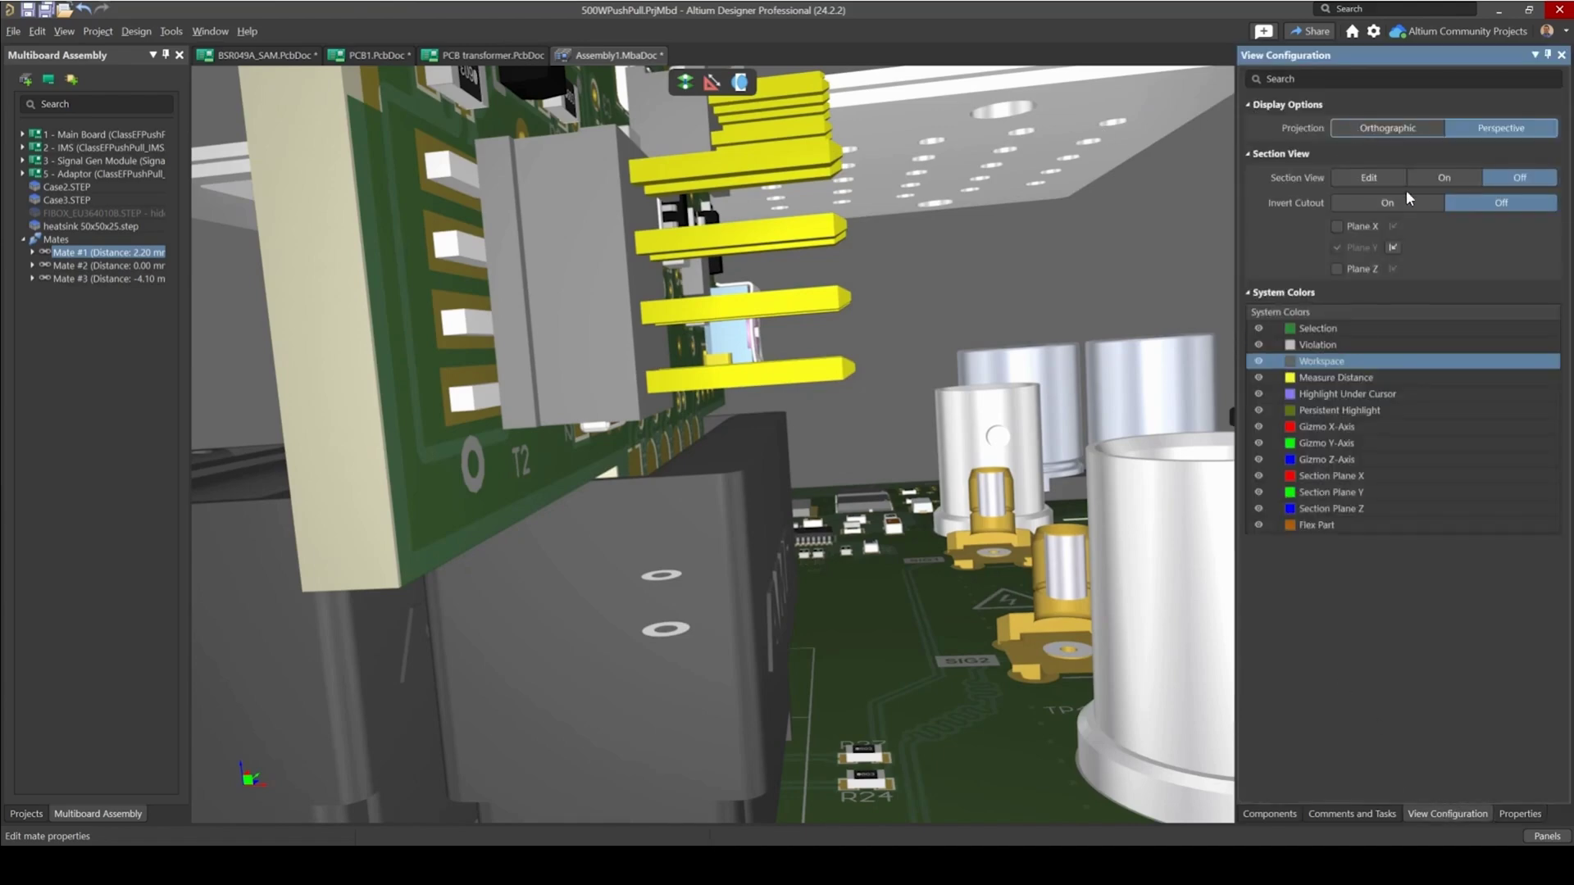
pyautogui.click(1443, 178)
pyautogui.moveTo(675, 492); pyautogui.dragTo(468, 438, button='right')
pyautogui.keyDown('ctrl'); pyautogui.scroll(-3, 746, 661); pyautogui.keyUp('ctrl')
pyautogui.keyDown('shift'); pyautogui.moveTo(753, 305); pyautogui.dragTo(984, 270, button='right'); pyautogui.keyUp('shift')
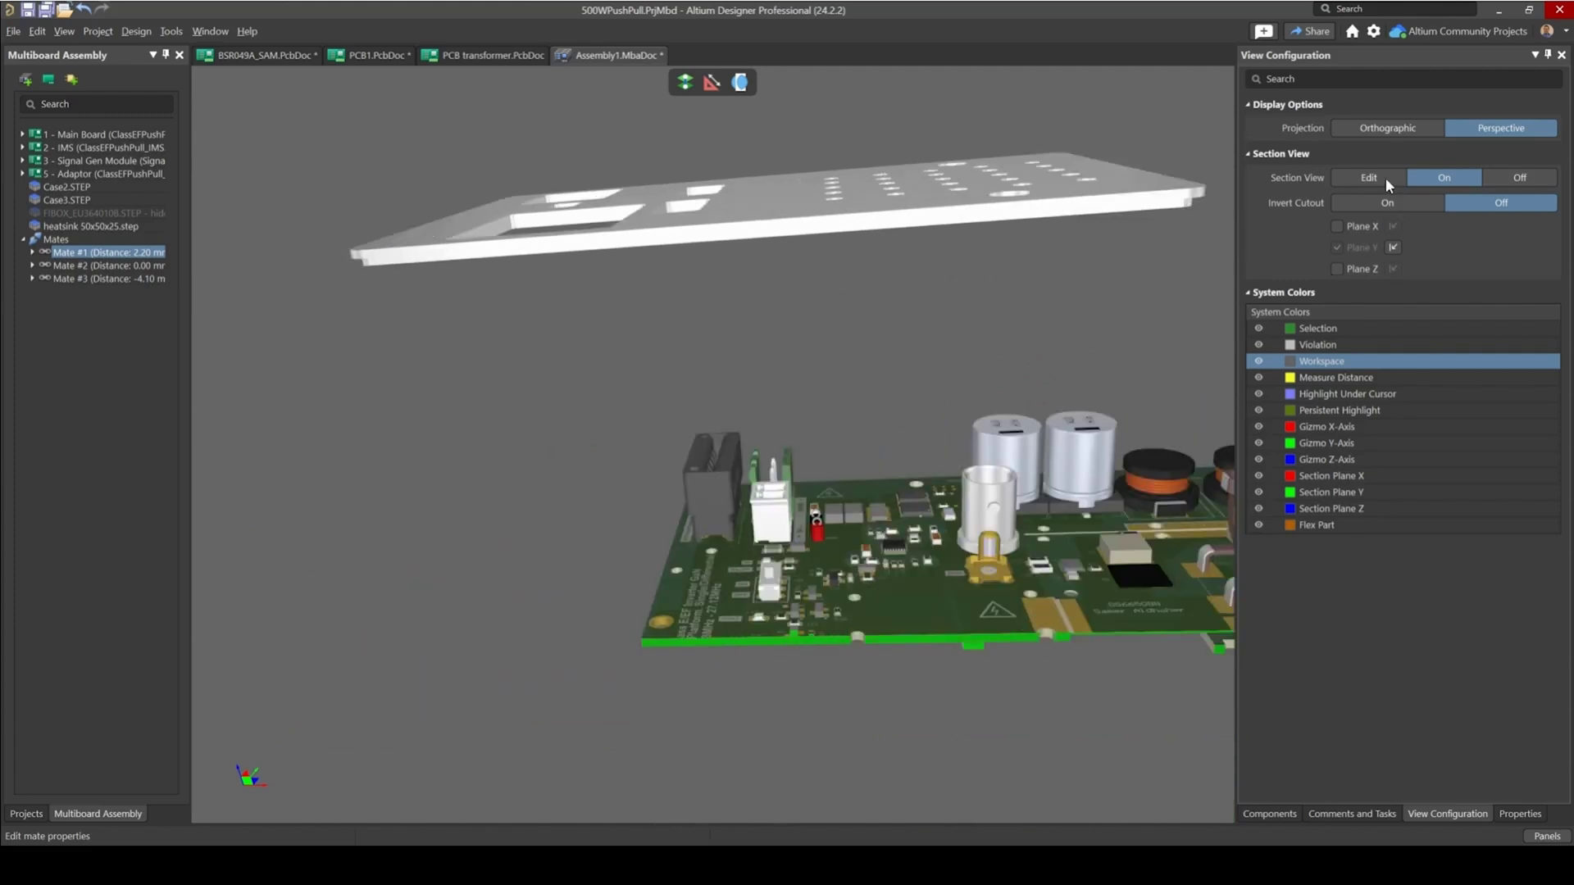
pyautogui.click(1370, 178)
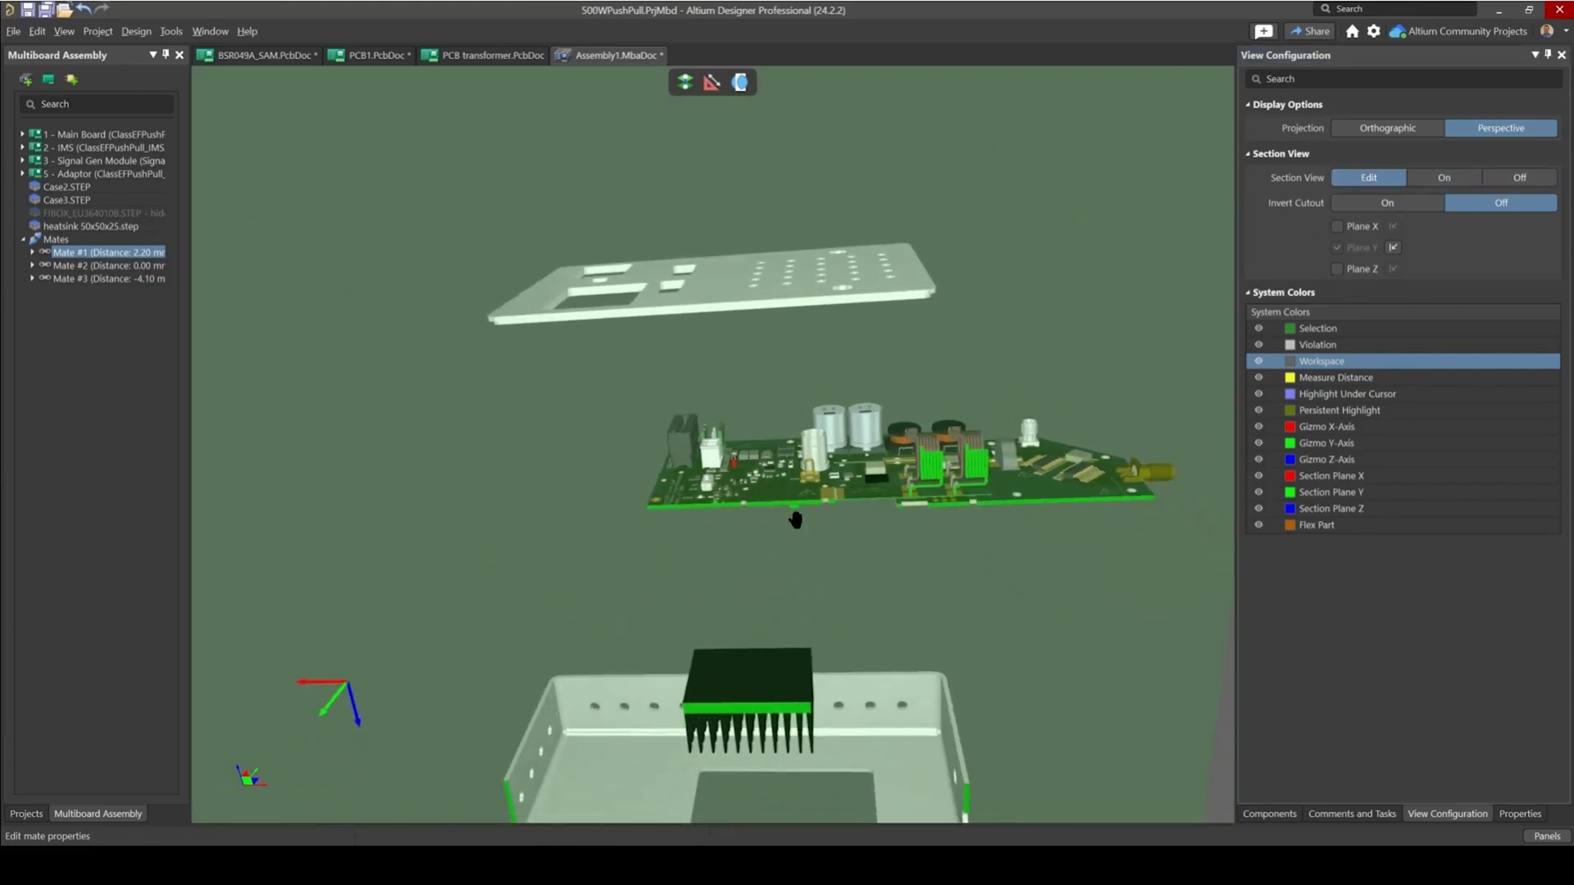
pyautogui.moveTo(331, 707); pyautogui.dragTo(297, 763)
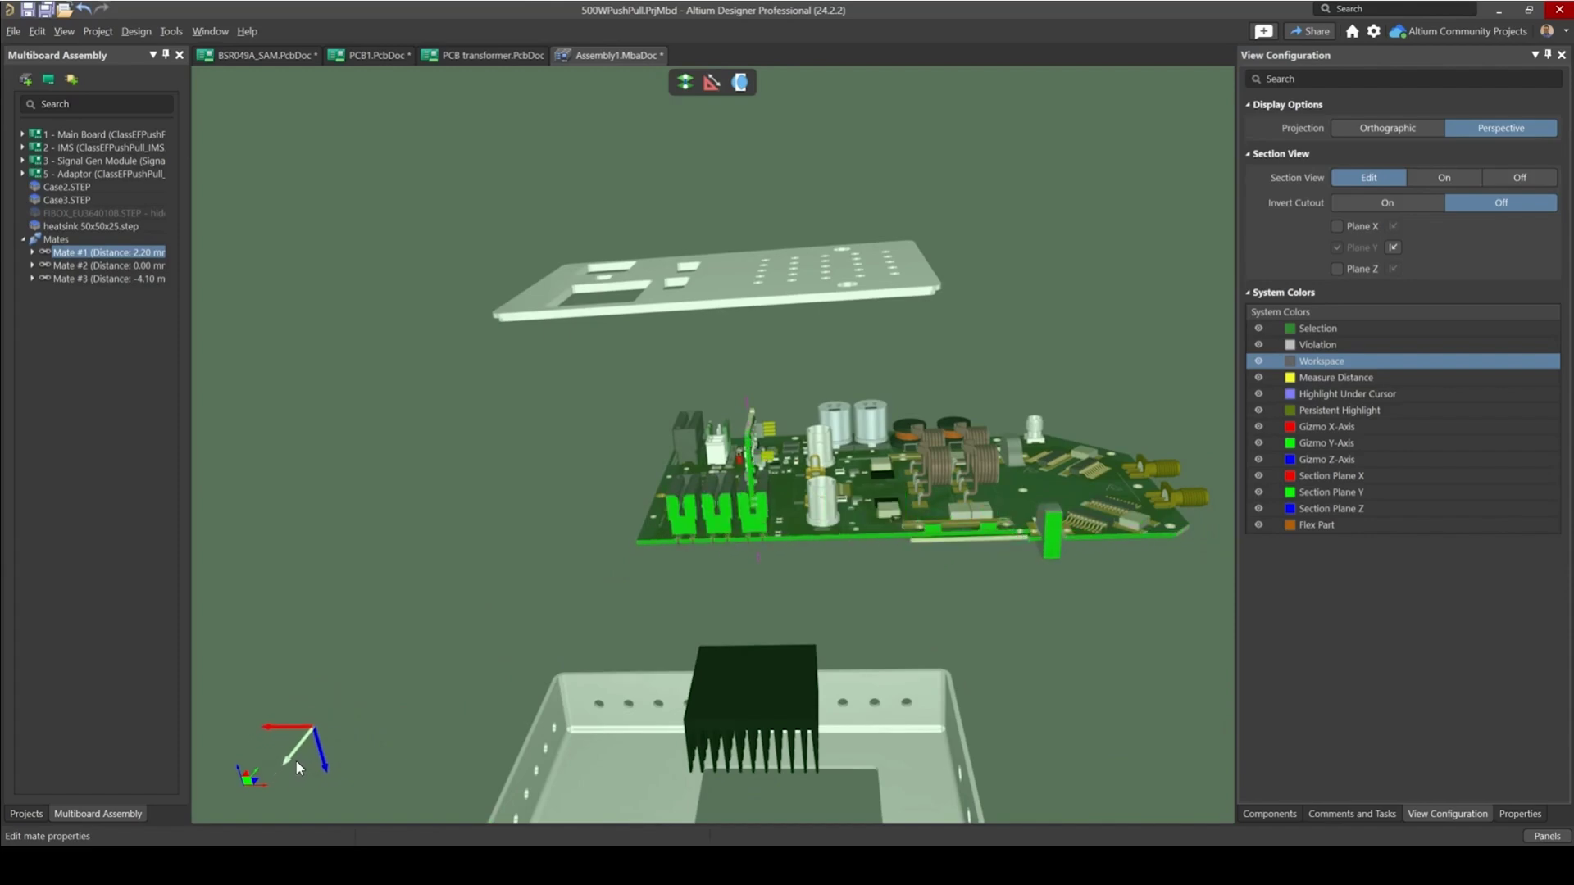
pyautogui.click(1422, 176)
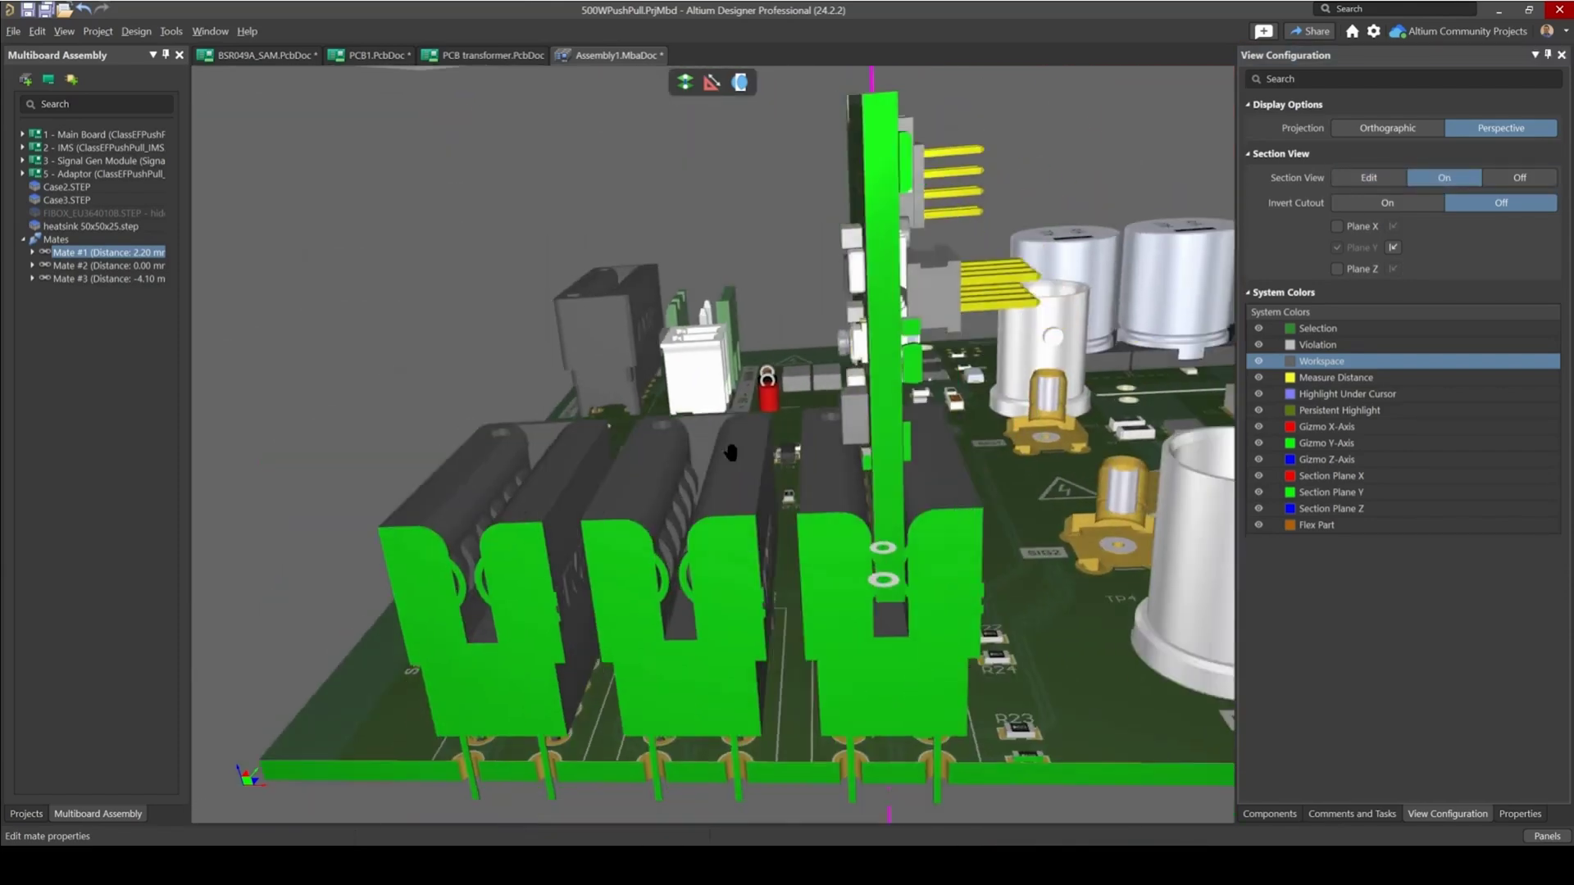
# - Examine the cross-section of the Signal Gen module's edge between the socket contacts and its clearance above the slot floor
pyautogui.moveTo(731, 452); pyautogui.dragTo(635, 395, button='right')
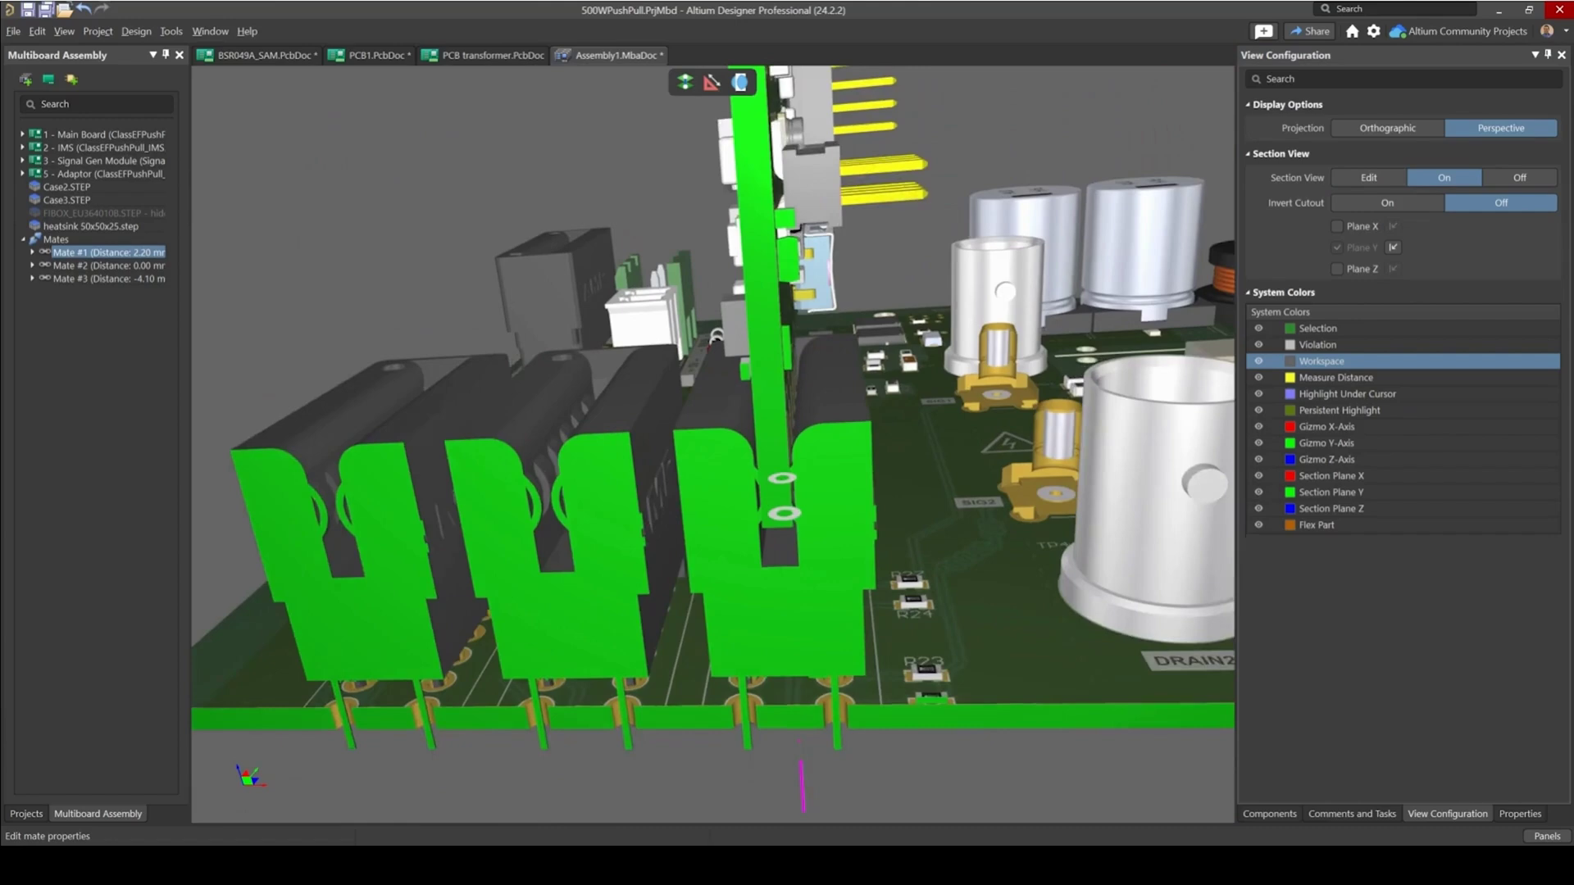
pyautogui.keyDown('ctrl'); pyautogui.scroll(6, 713, 409); pyautogui.keyUp('ctrl')
pyautogui.keyDown('shift'); pyautogui.moveTo(857, 541); pyautogui.dragTo(900, 465, button='right'); pyautogui.keyUp('shift')
pyautogui.moveTo(955, 567); pyautogui.dragTo(906, 500, button='right')
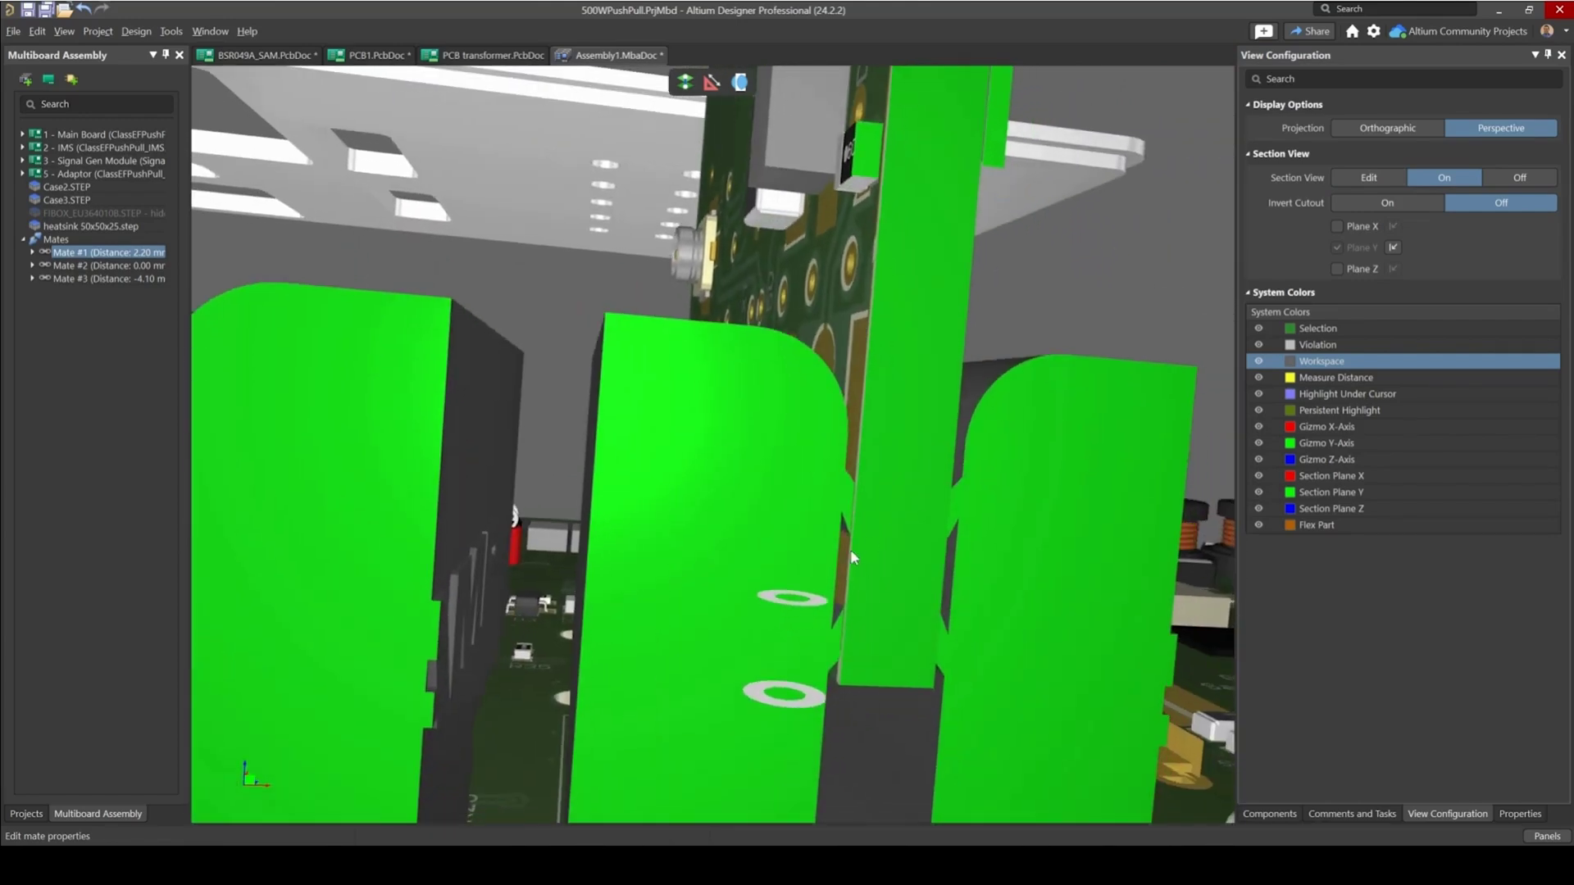
pyautogui.keyDown('shift'); pyautogui.moveTo(851, 555); pyautogui.dragTo(868, 506, button='right'); pyautogui.keyUp('shift')
pyautogui.keyDown('shift'); pyautogui.moveTo(872, 448); pyautogui.dragTo(811, 429, button='right'); pyautogui.keyUp('shift')
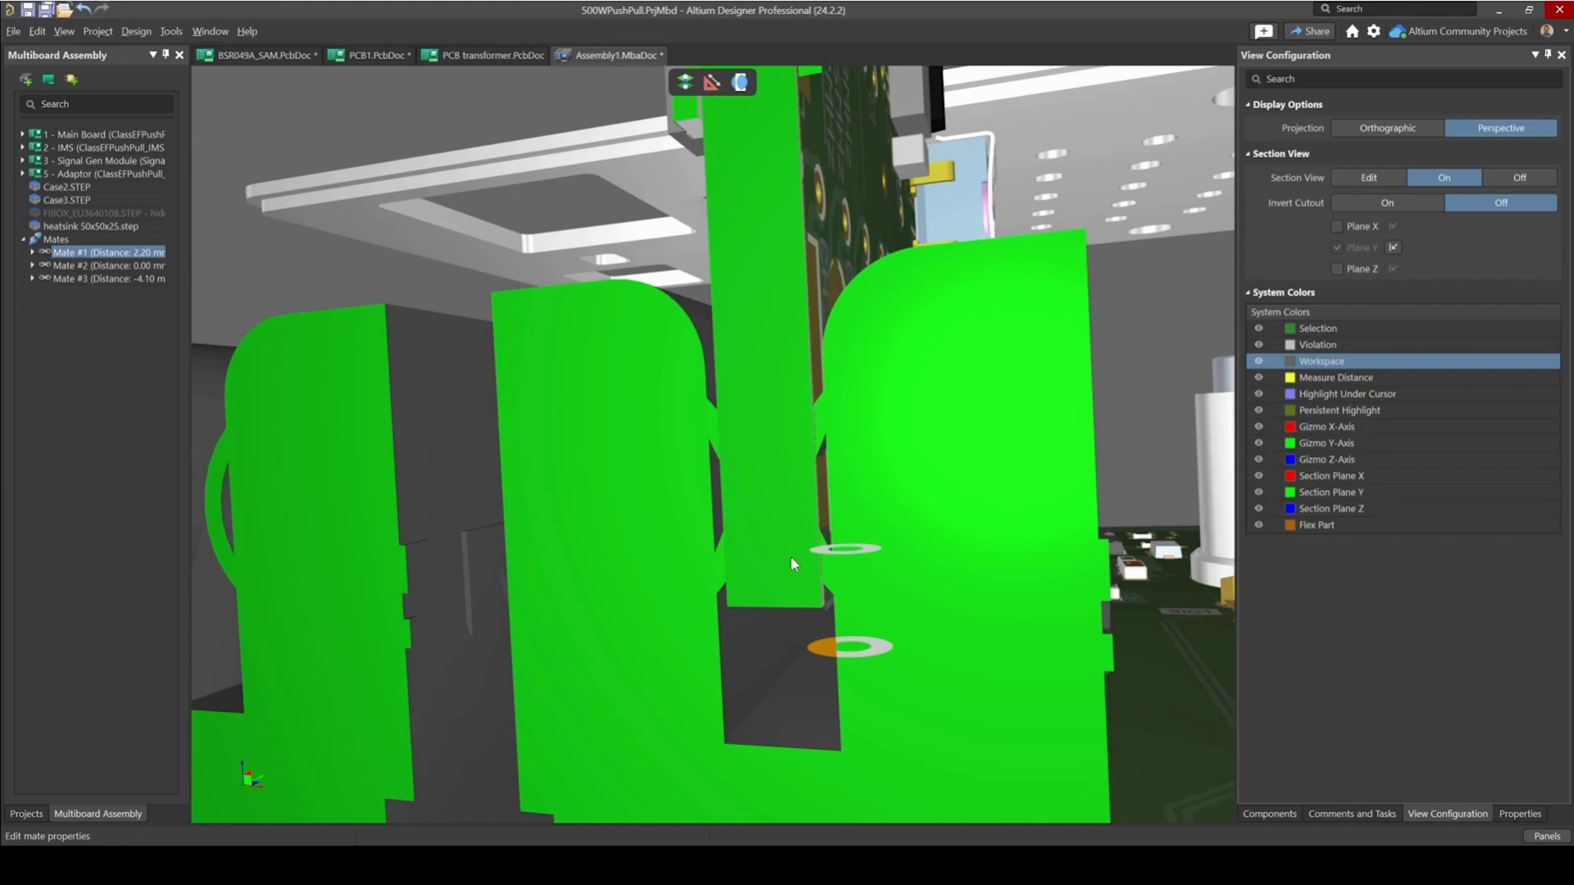
pyautogui.keyDown('shift'); pyautogui.moveTo(792, 563); pyautogui.dragTo(836, 697, button='right'); pyautogui.keyUp('shift')
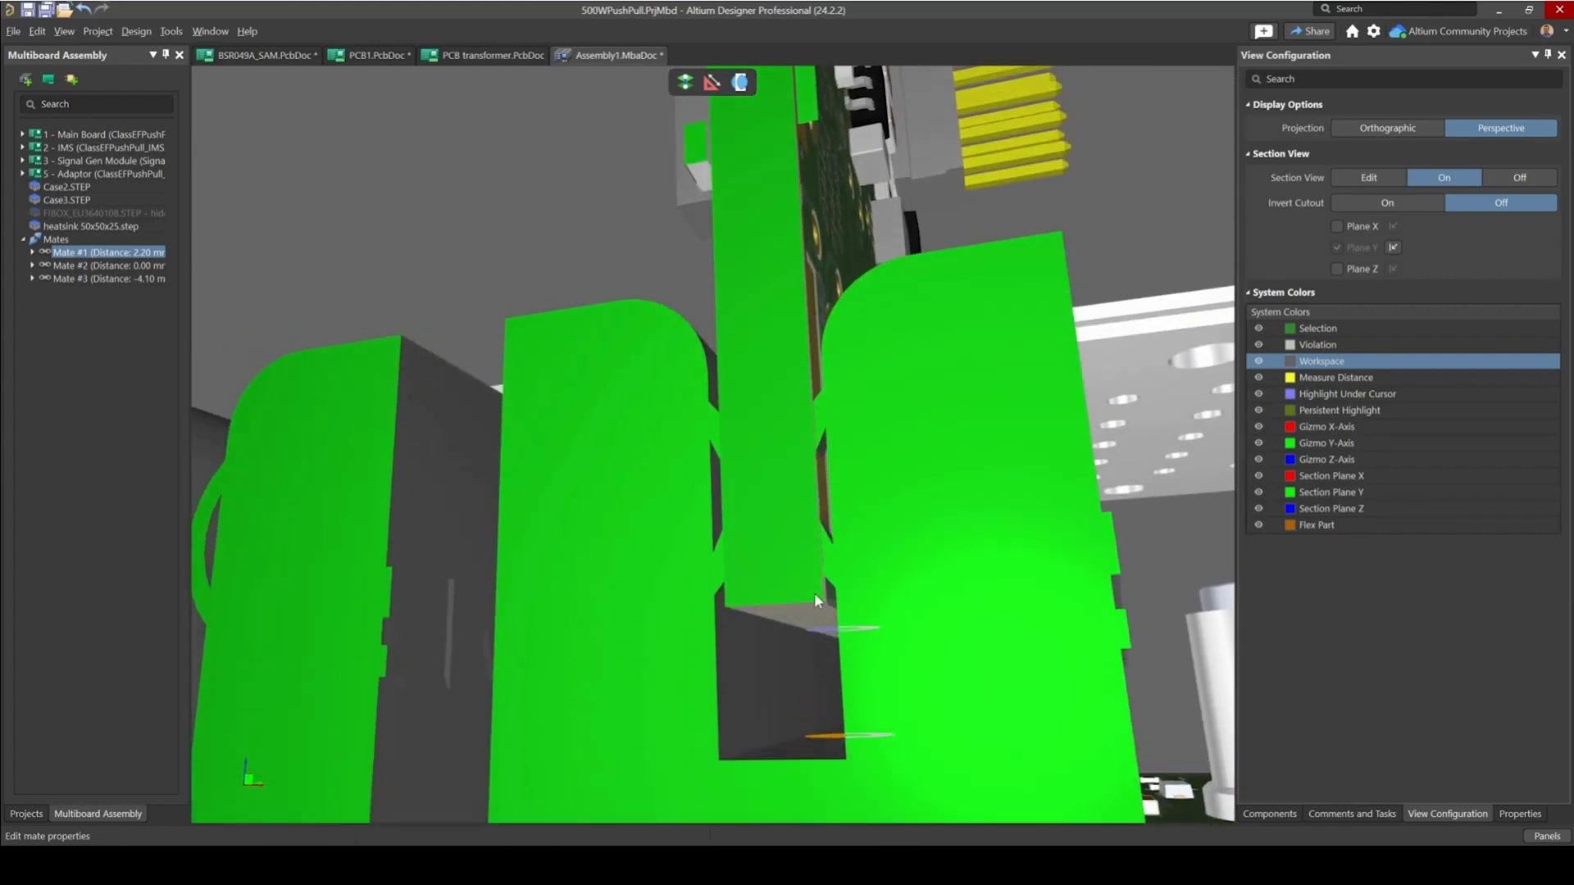
pyautogui.keyDown('shift'); pyautogui.moveTo(816, 601); pyautogui.dragTo(794, 571, button='right'); pyautogui.keyUp('shift')
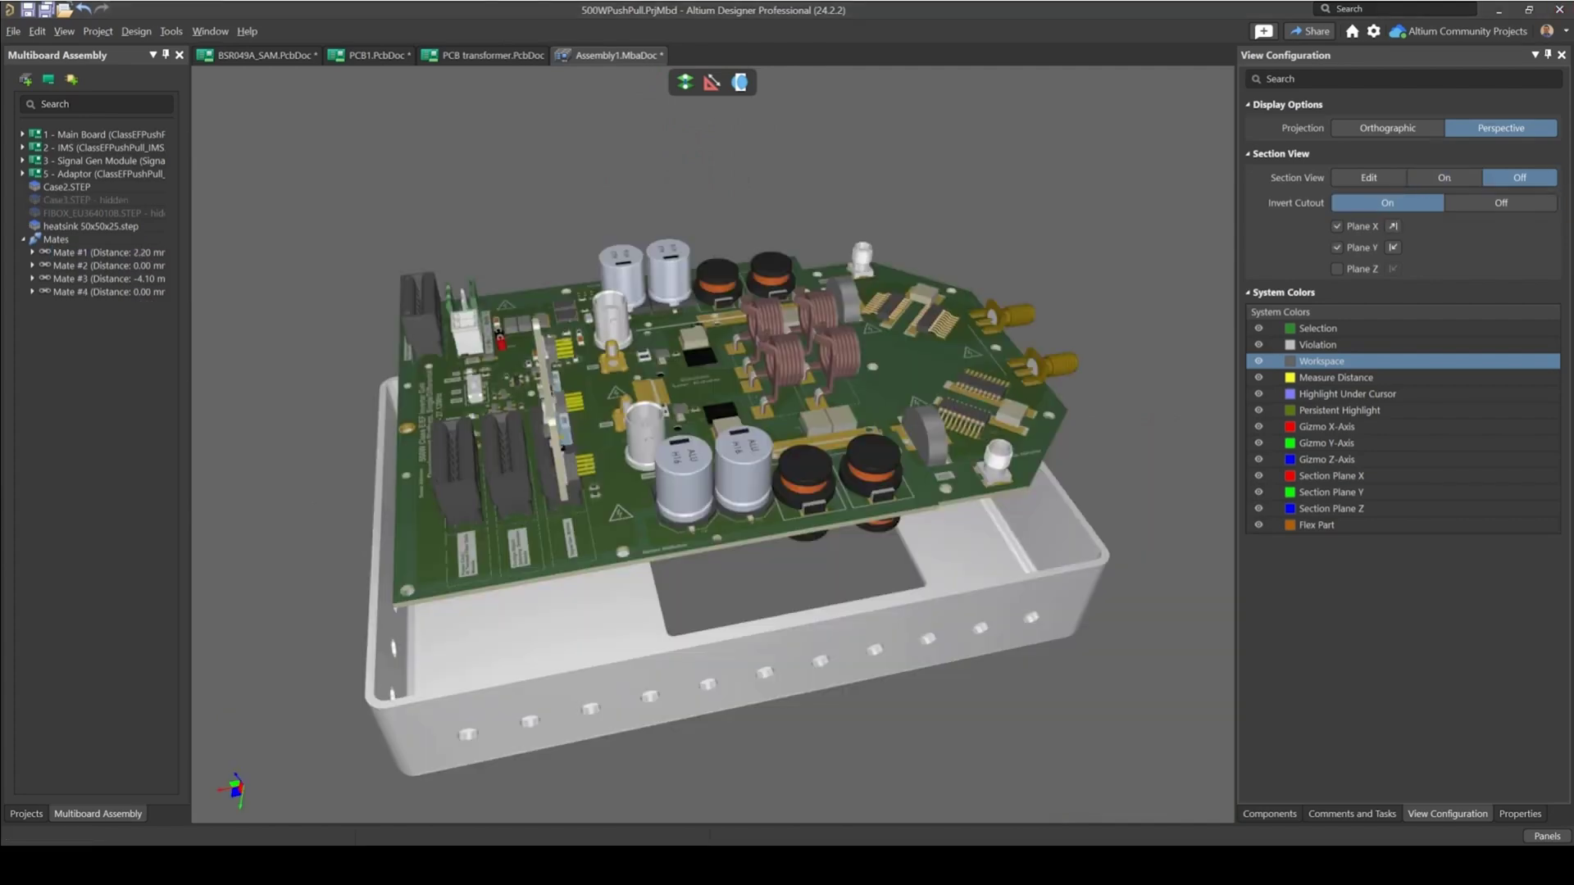
# - Examine the board stack above the open case, comparing the adaptor board's two gold coaxial connectors with the holes in the case end wall
pyautogui.keyDown('shift'); pyautogui.moveTo(578, 455); pyautogui.dragTo(759, 310, button='right'); pyautogui.keyUp('shift')
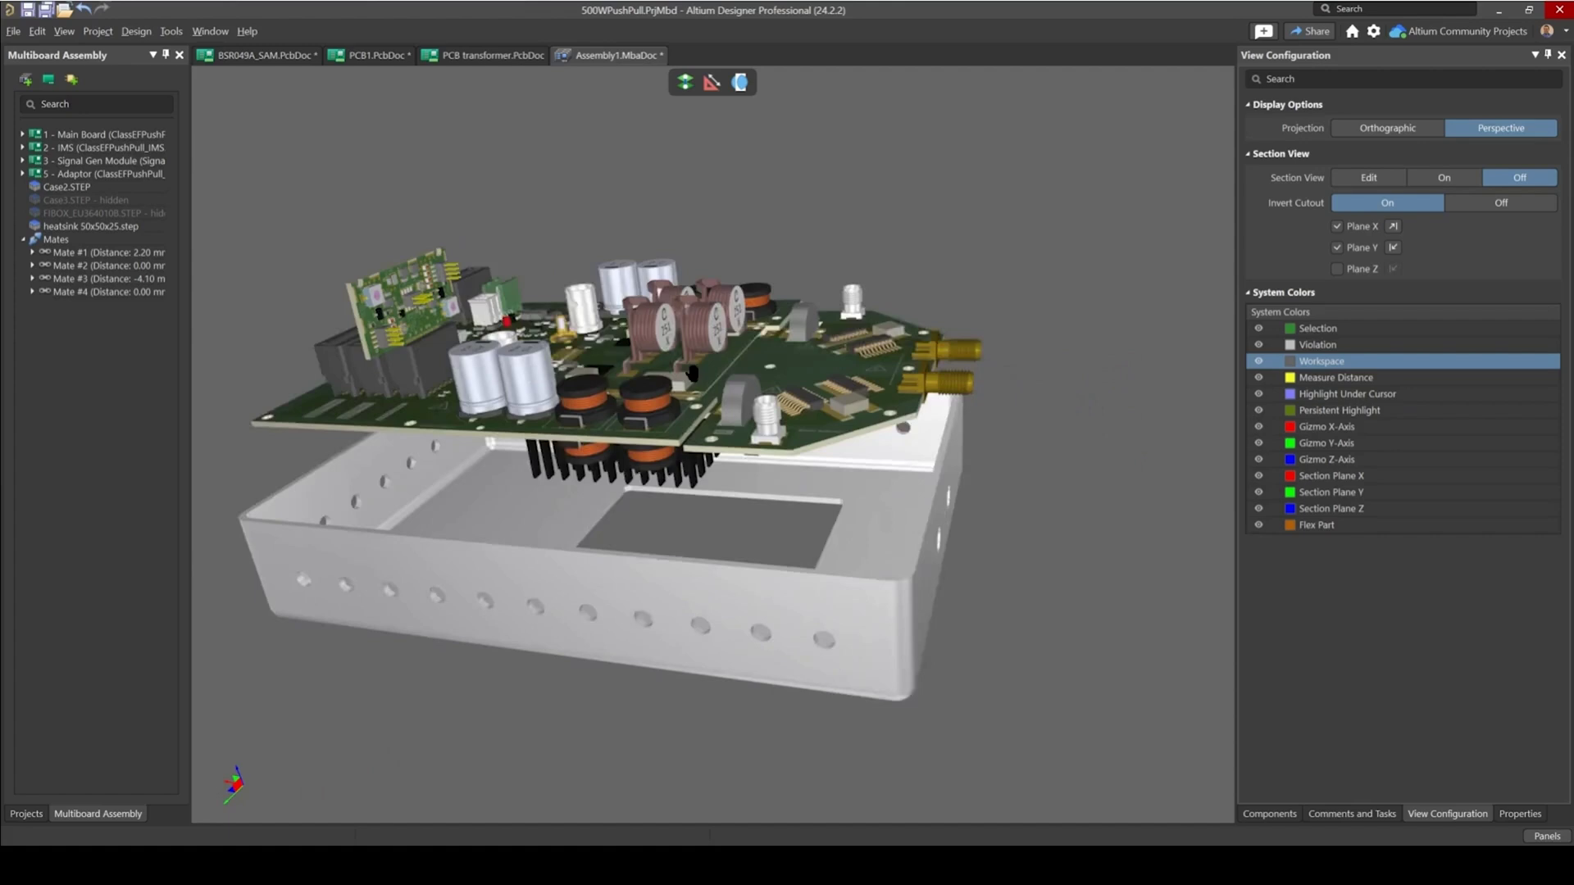
pyautogui.keyDown('ctrl'); pyautogui.scroll(4, 755, 585); pyautogui.keyUp('ctrl')
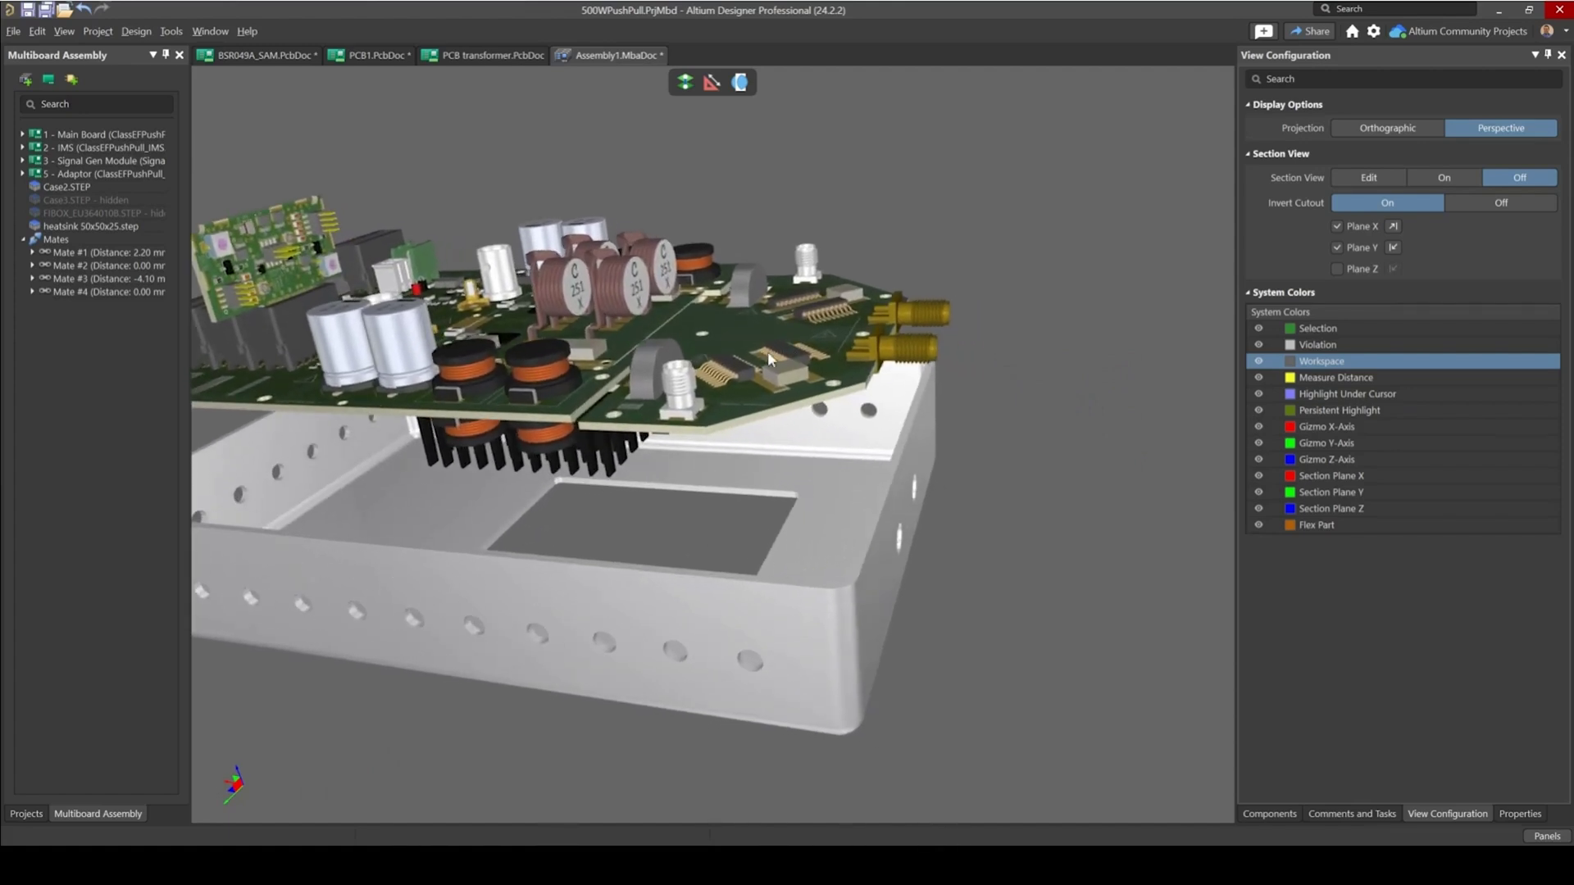
pyautogui.moveTo(602, 282); pyautogui.dragTo(669, 305, button='right')
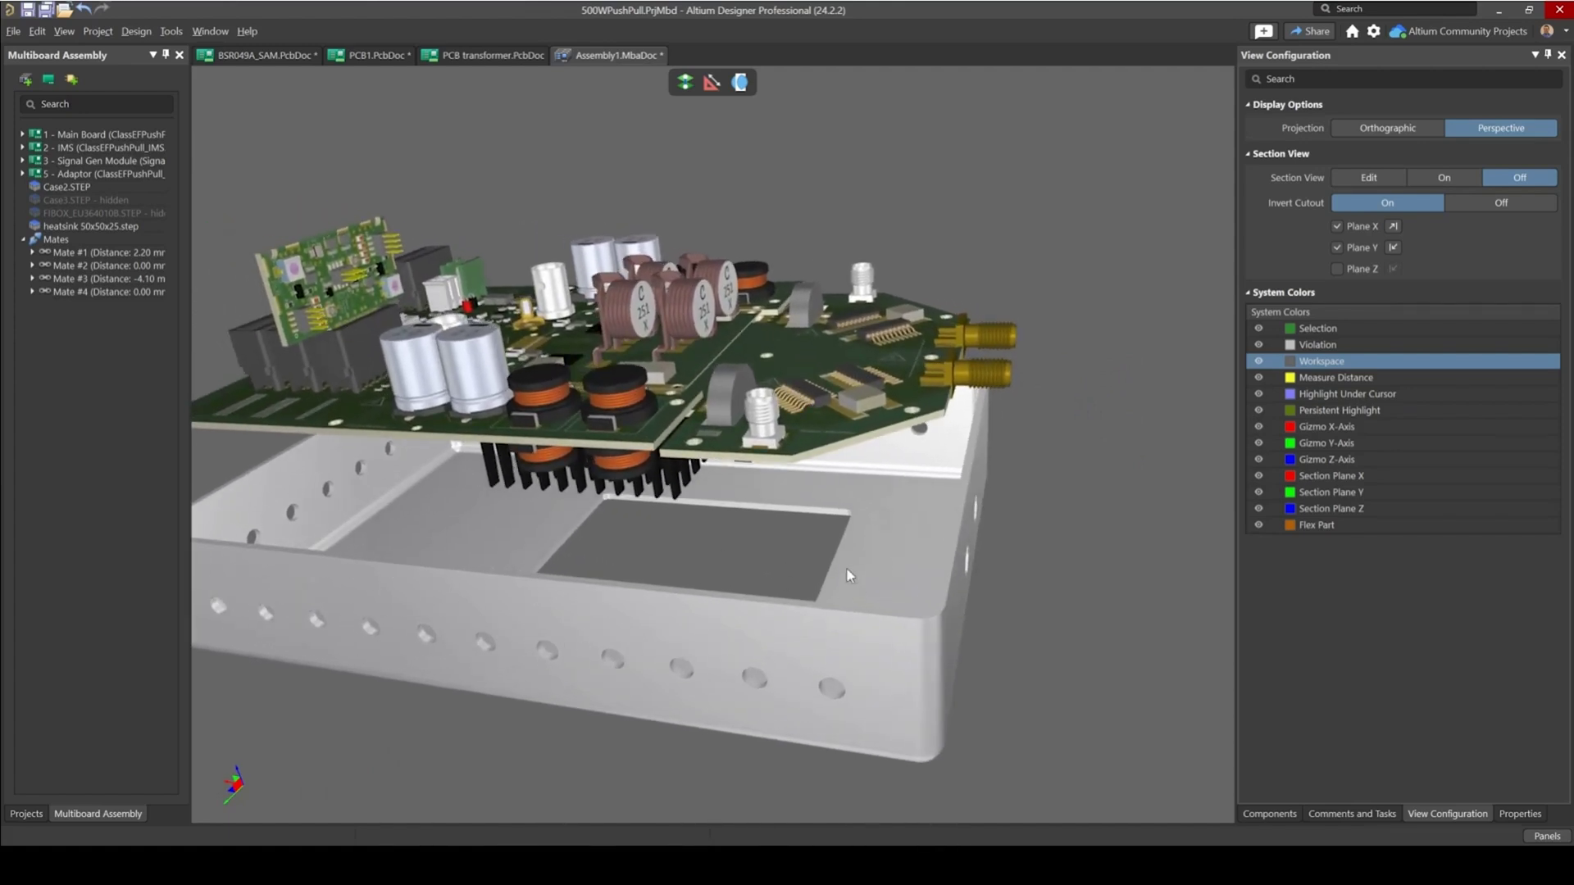
pyautogui.keyDown('shift'); pyautogui.moveTo(853, 567); pyautogui.dragTo(862, 412, button='right'); pyautogui.keyUp('shift')
pyautogui.keyDown('ctrl'); pyautogui.scroll(2, 862, 412); pyautogui.keyUp('ctrl')
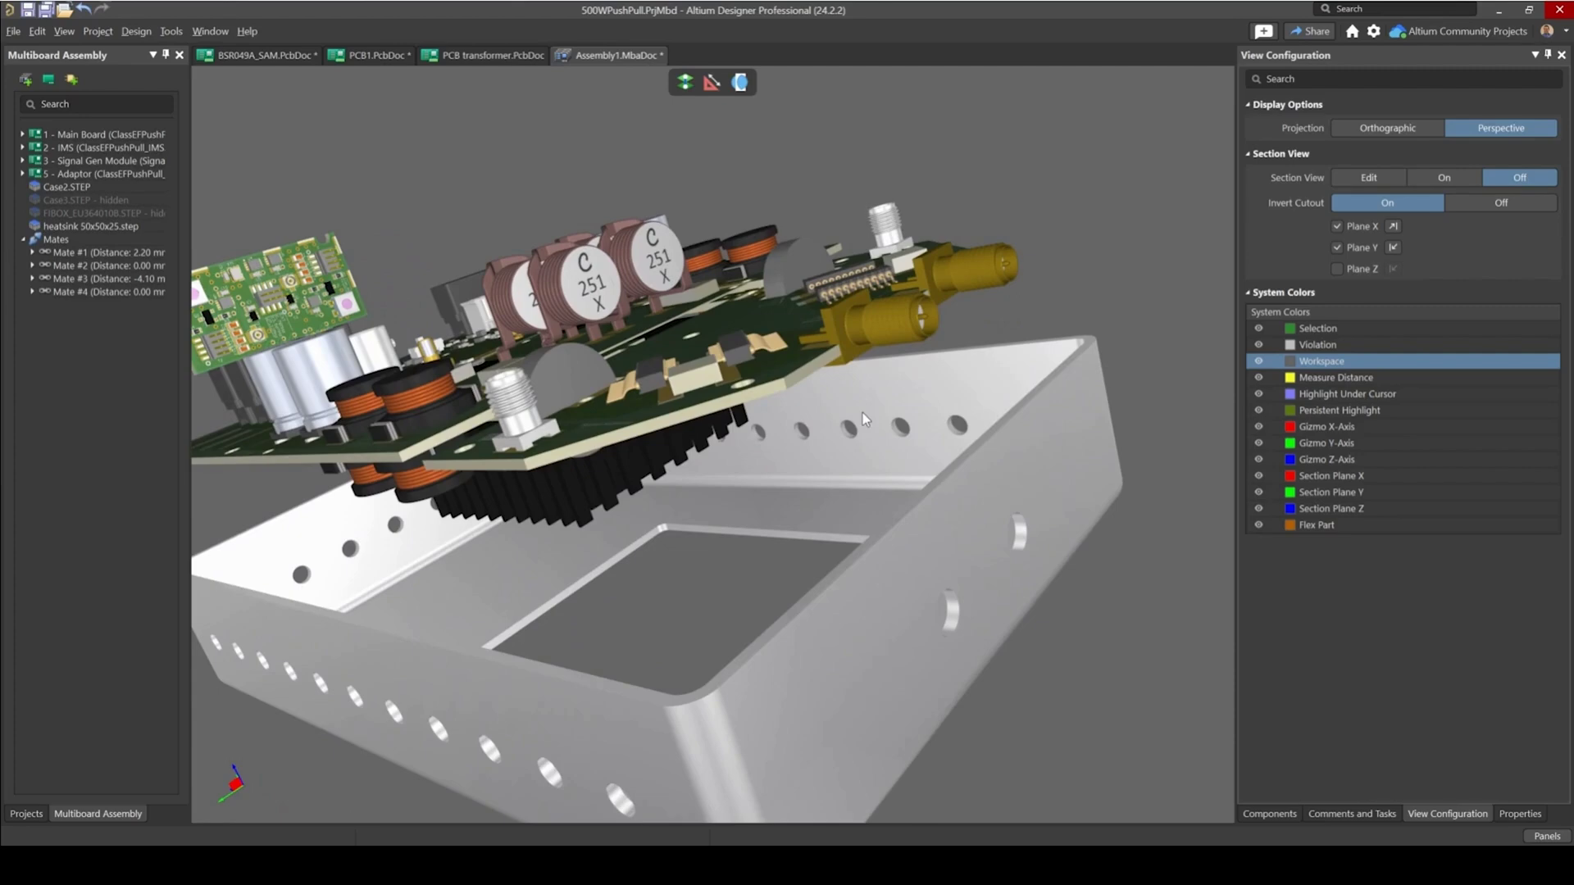
pyautogui.keyDown('shift'); pyautogui.moveTo(942, 263); pyautogui.dragTo(810, 380, button='right'); pyautogui.keyUp('shift')
pyautogui.keyDown('shift'); pyautogui.moveTo(930, 370); pyautogui.dragTo(787, 415, button='right'); pyautogui.keyUp('shift')
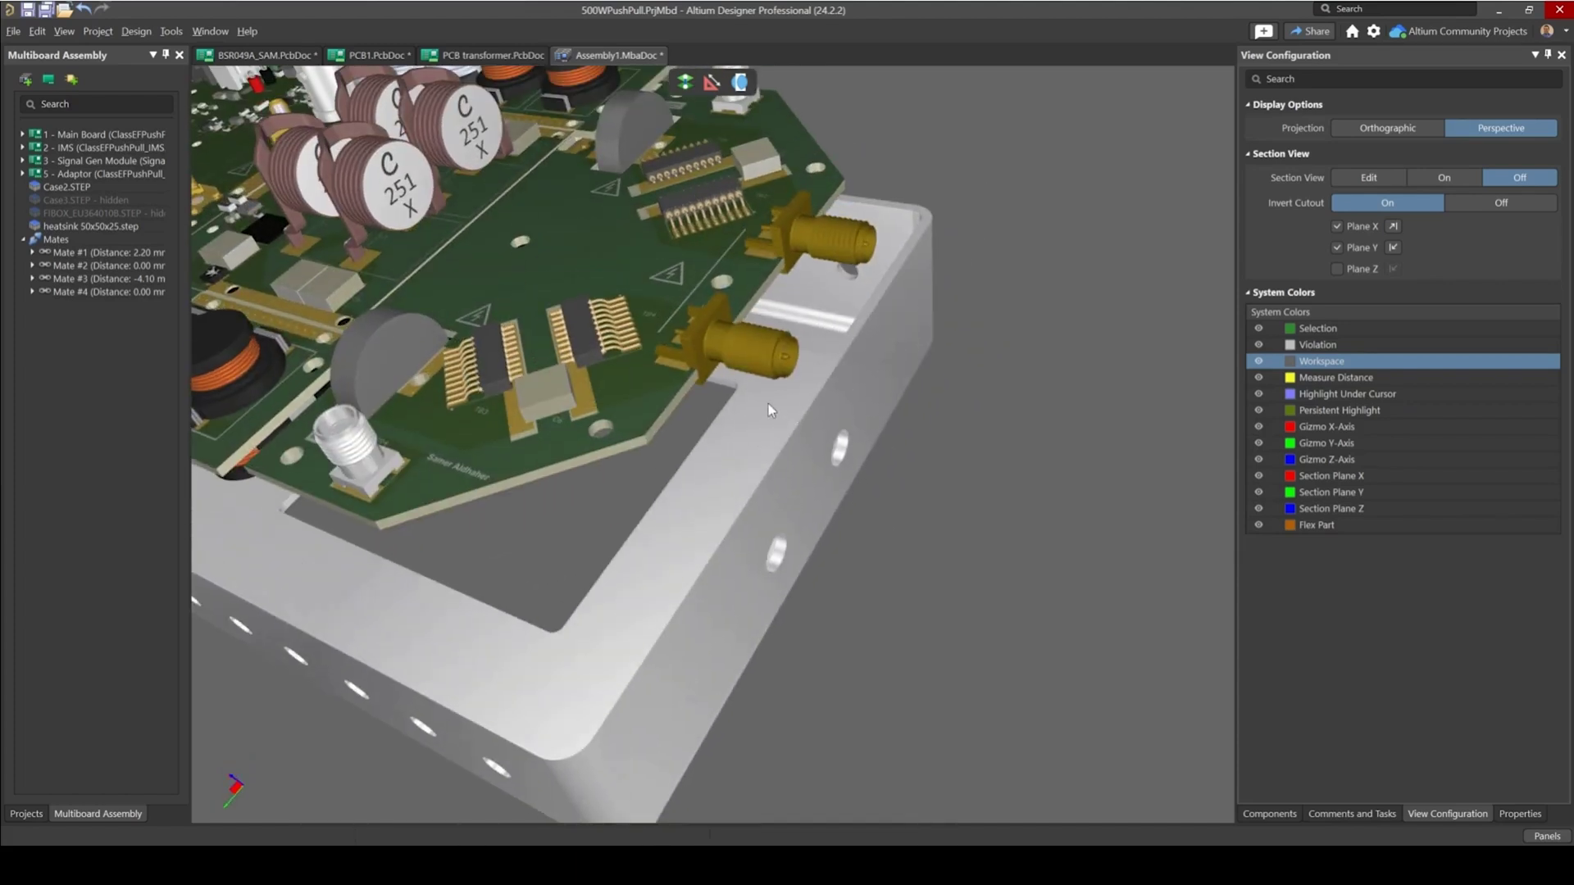
pyautogui.keyDown('shift'); pyautogui.moveTo(738, 452); pyautogui.dragTo(817, 447, button='right'); pyautogui.keyUp('shift')
pyautogui.keyDown('ctrl'); pyautogui.scroll(-3, 751, 427); pyautogui.keyUp('ctrl')
pyautogui.keyDown('shift'); pyautogui.moveTo(773, 538); pyautogui.dragTo(754, 418, button='right'); pyautogui.keyUp('shift')
pyautogui.keyDown('ctrl'); pyautogui.scroll(6, 864, 363); pyautogui.keyUp('ctrl')
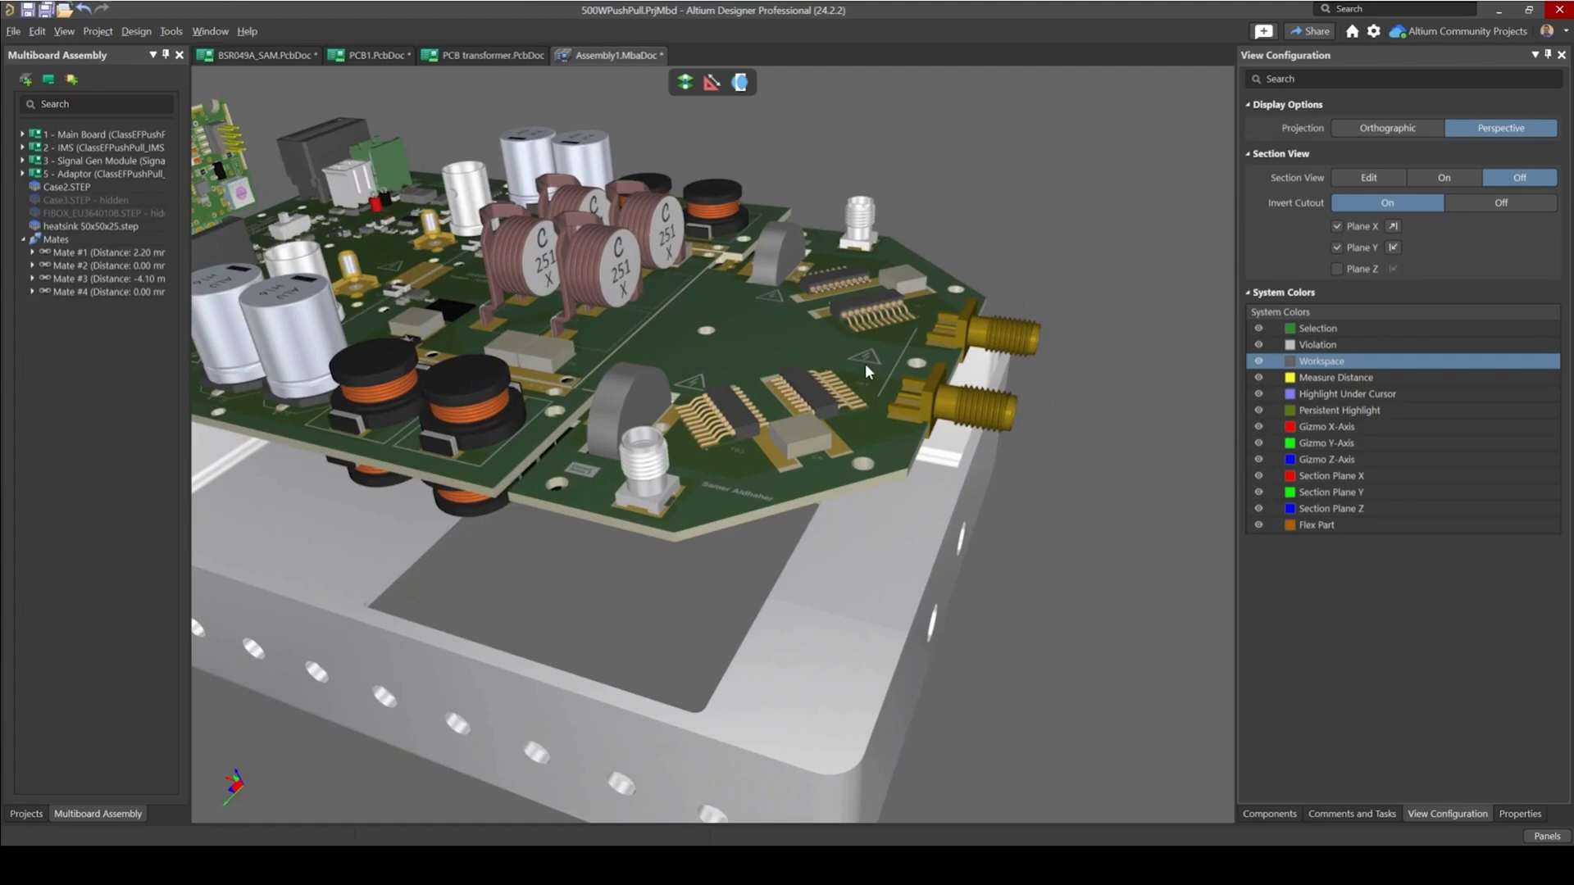
# - Mate the connector-side edge of the adaptor board to the end wall of Case2 that has the two connector holes
pyautogui.click(775, 455)
pyautogui.keyDown('ctrl'); pyautogui.scroll(-6, 885, 489); pyautogui.keyUp('ctrl')
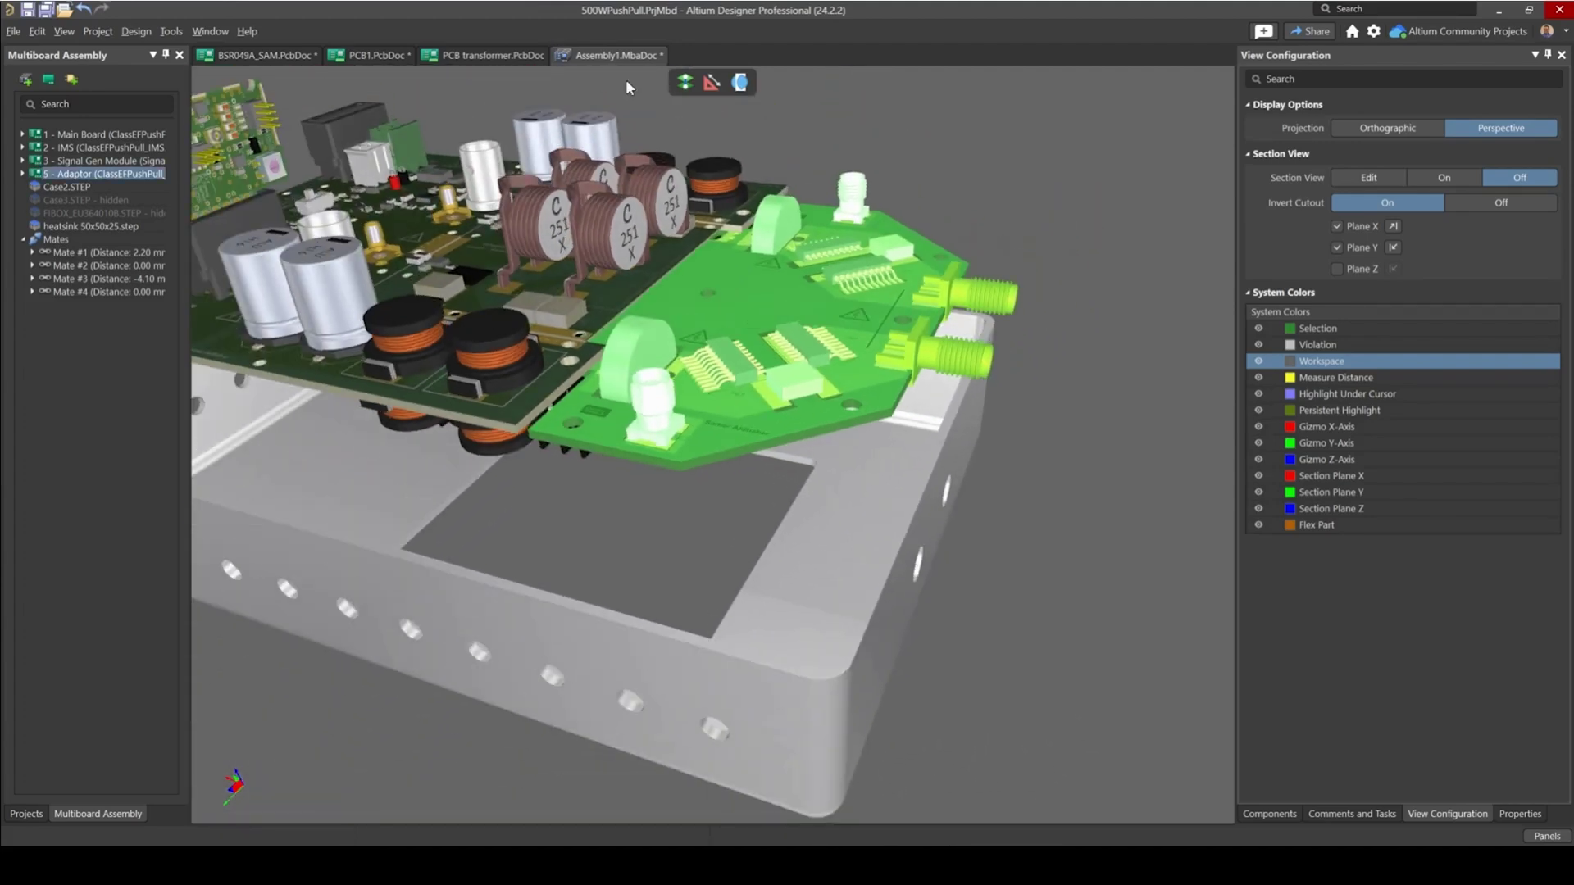
pyautogui.click(680, 85)
pyautogui.keyDown('shift'); pyautogui.moveTo(738, 193); pyautogui.dragTo(505, 246, button='right'); pyautogui.keyUp('shift')
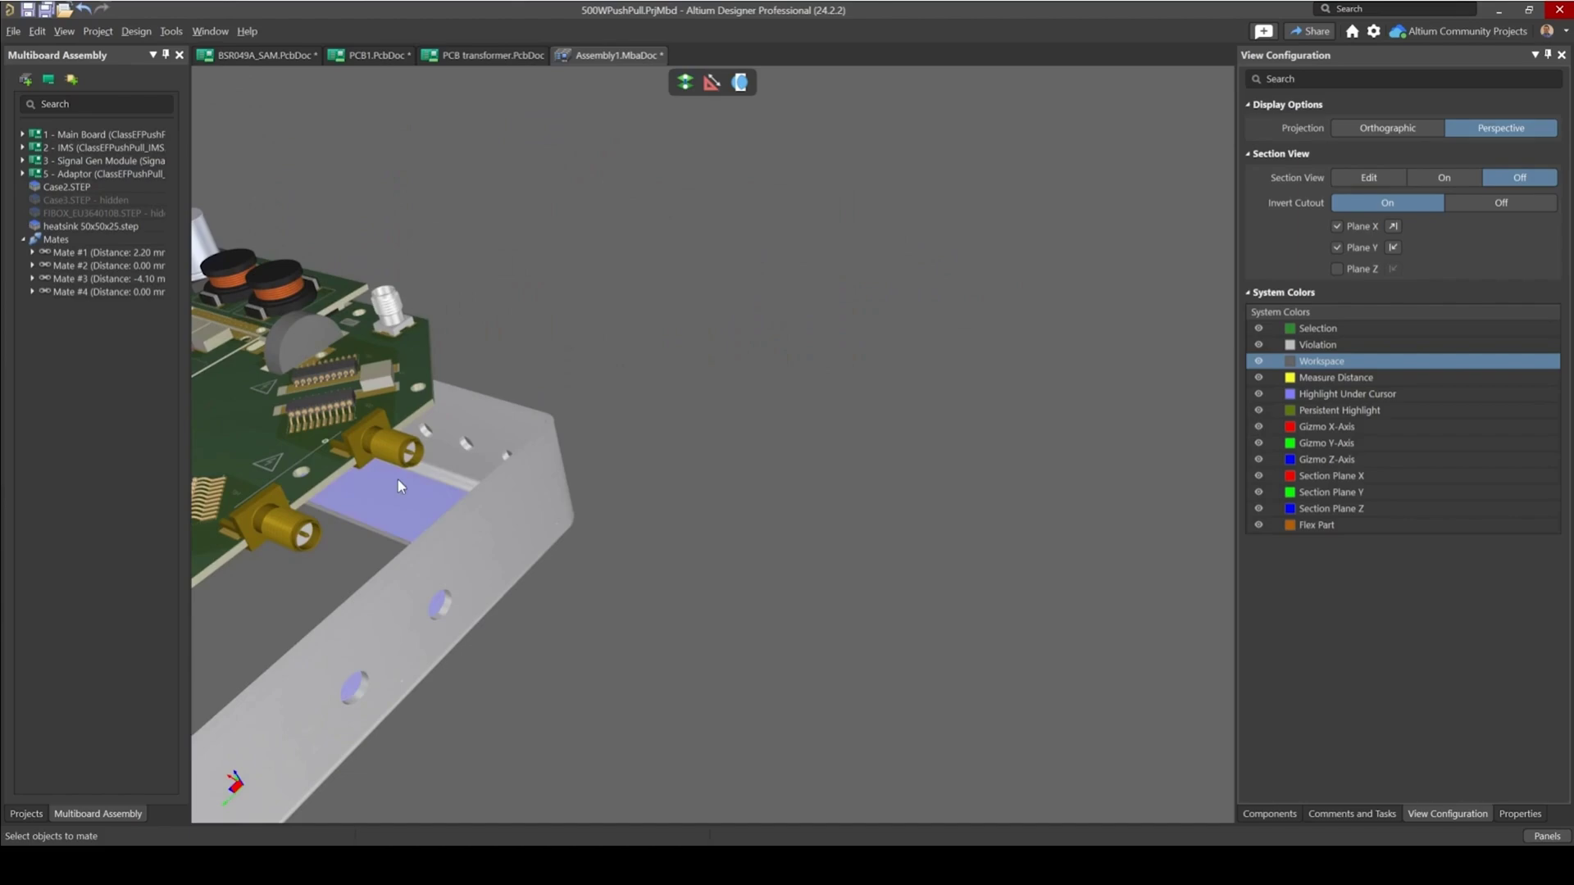
pyautogui.keyDown('ctrl'); pyautogui.scroll(4, 322, 489); pyautogui.keyUp('ctrl')
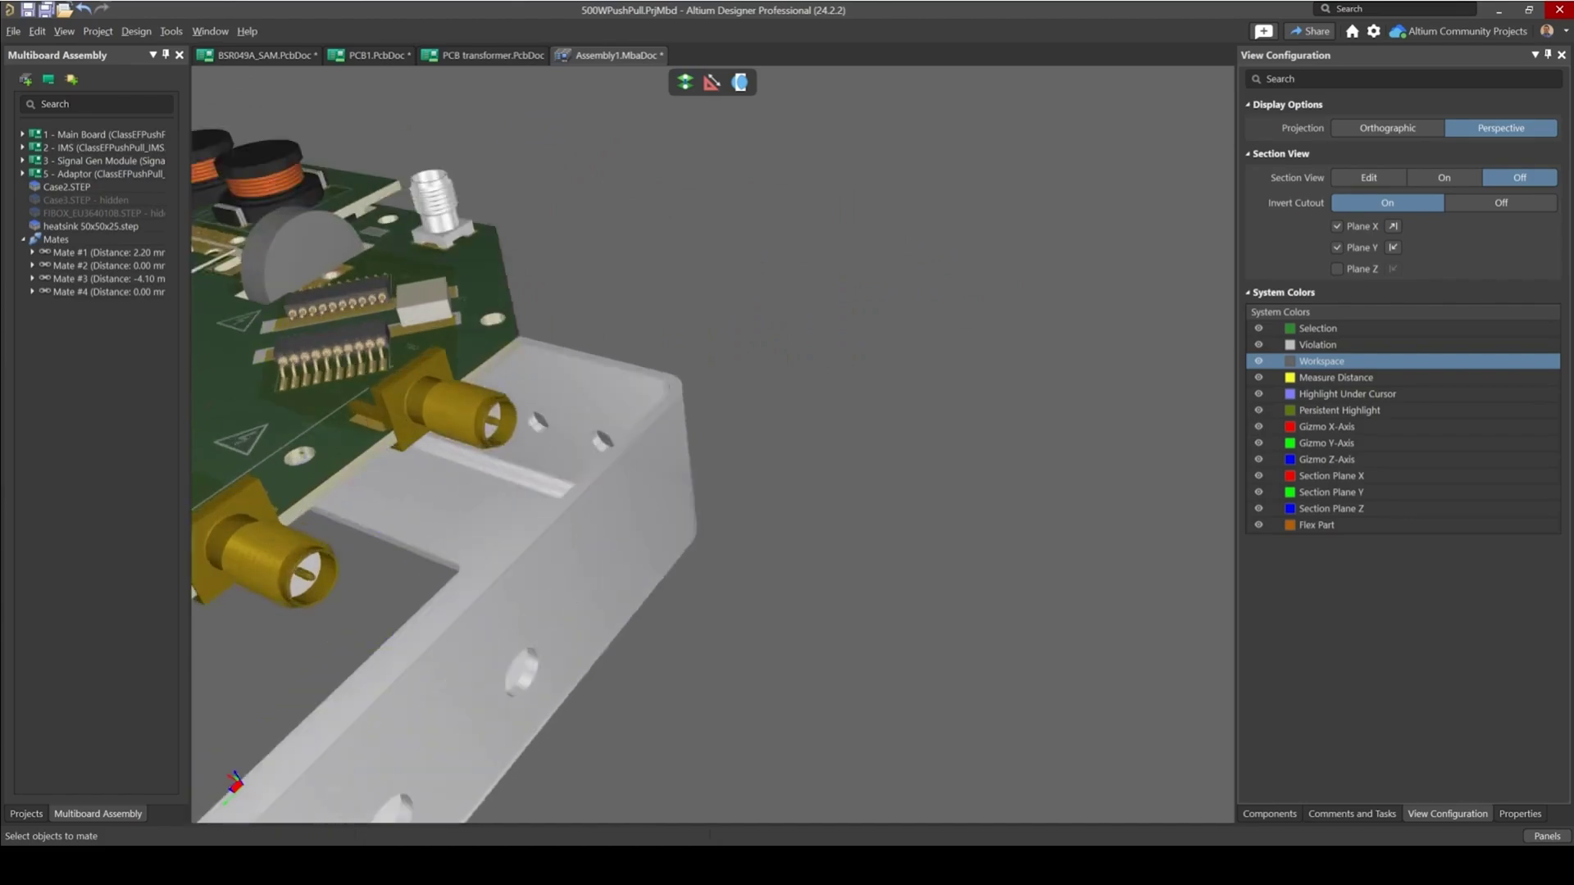
pyautogui.click(369, 476)
pyautogui.keyDown('ctrl'); pyautogui.scroll(-4, 336, 520); pyautogui.keyUp('ctrl')
pyautogui.moveTo(337, 520)
pyautogui.mouseDown(button='right')
pyautogui.moveTo(566, 394)
pyautogui.moveTo(668, 416)
pyautogui.mouseUp(button='right')
pyautogui.keyDown('shift'); pyautogui.moveTo(668, 416); pyautogui.dragTo(771, 611, button='right'); pyautogui.keyUp('shift')
pyautogui.click(926, 538)
pyautogui.keyDown('ctrl'); pyautogui.scroll(-2, 812, 427); pyautogui.keyUp('ctrl')
pyautogui.moveTo(766, 507); pyautogui.dragTo(773, 503, button='right')
pyautogui.keyDown('ctrl'); pyautogui.scroll(4, 773, 507); pyautogui.keyUp('ctrl')
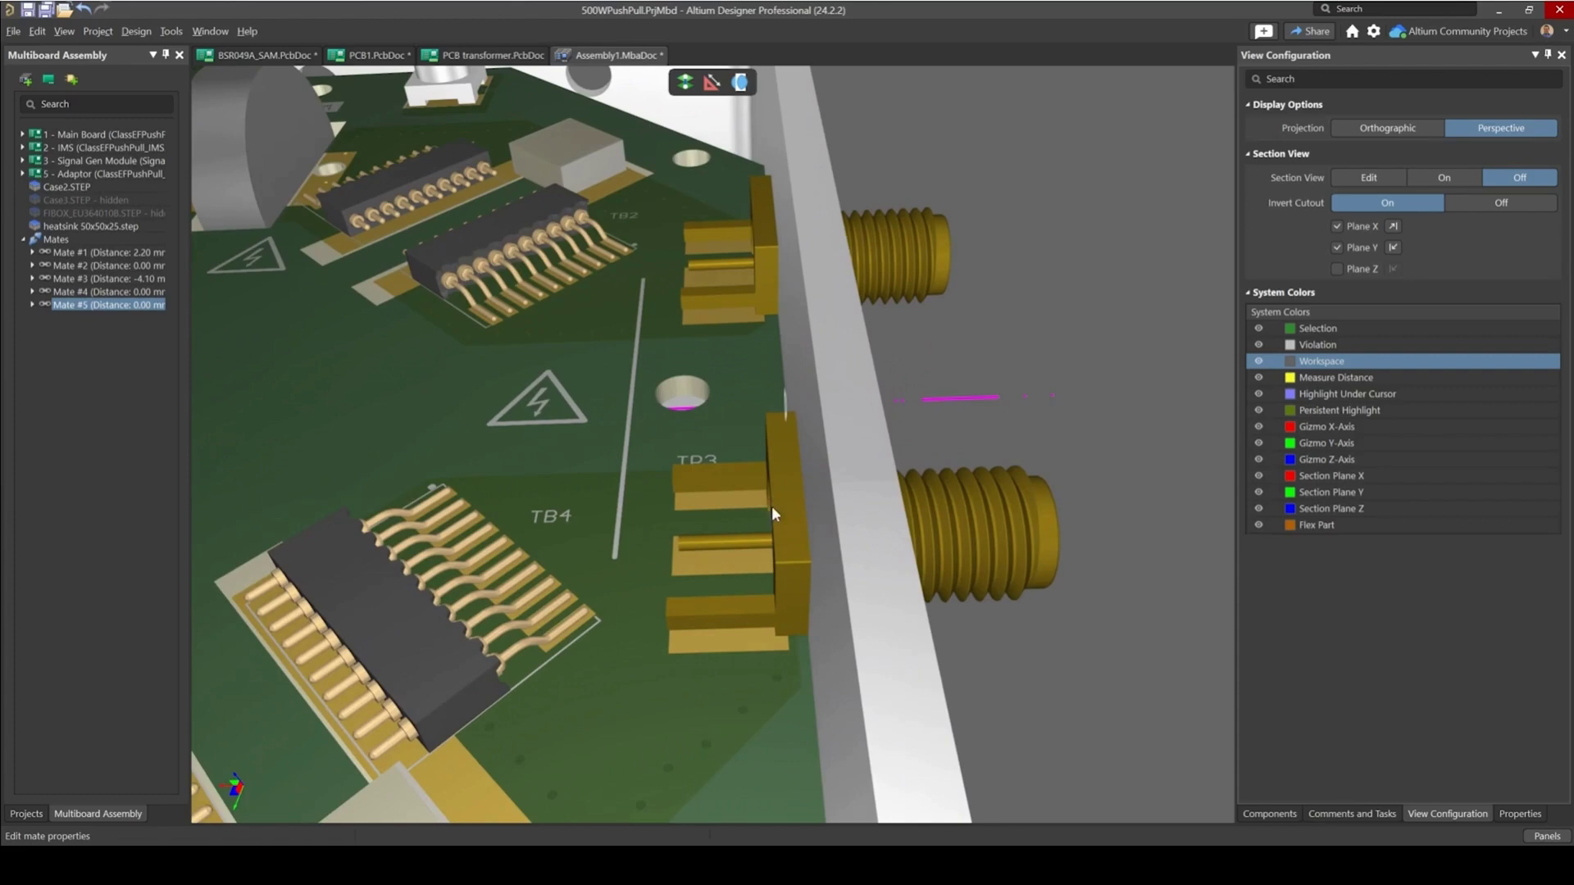
# - Reposition the section planes so Plane Y cuts through one gold coaxial connector and the case end wall, and set the section view to On
pyautogui.keyDown('ctrl'); pyautogui.scroll(-8, 792, 539); pyautogui.keyUp('ctrl')
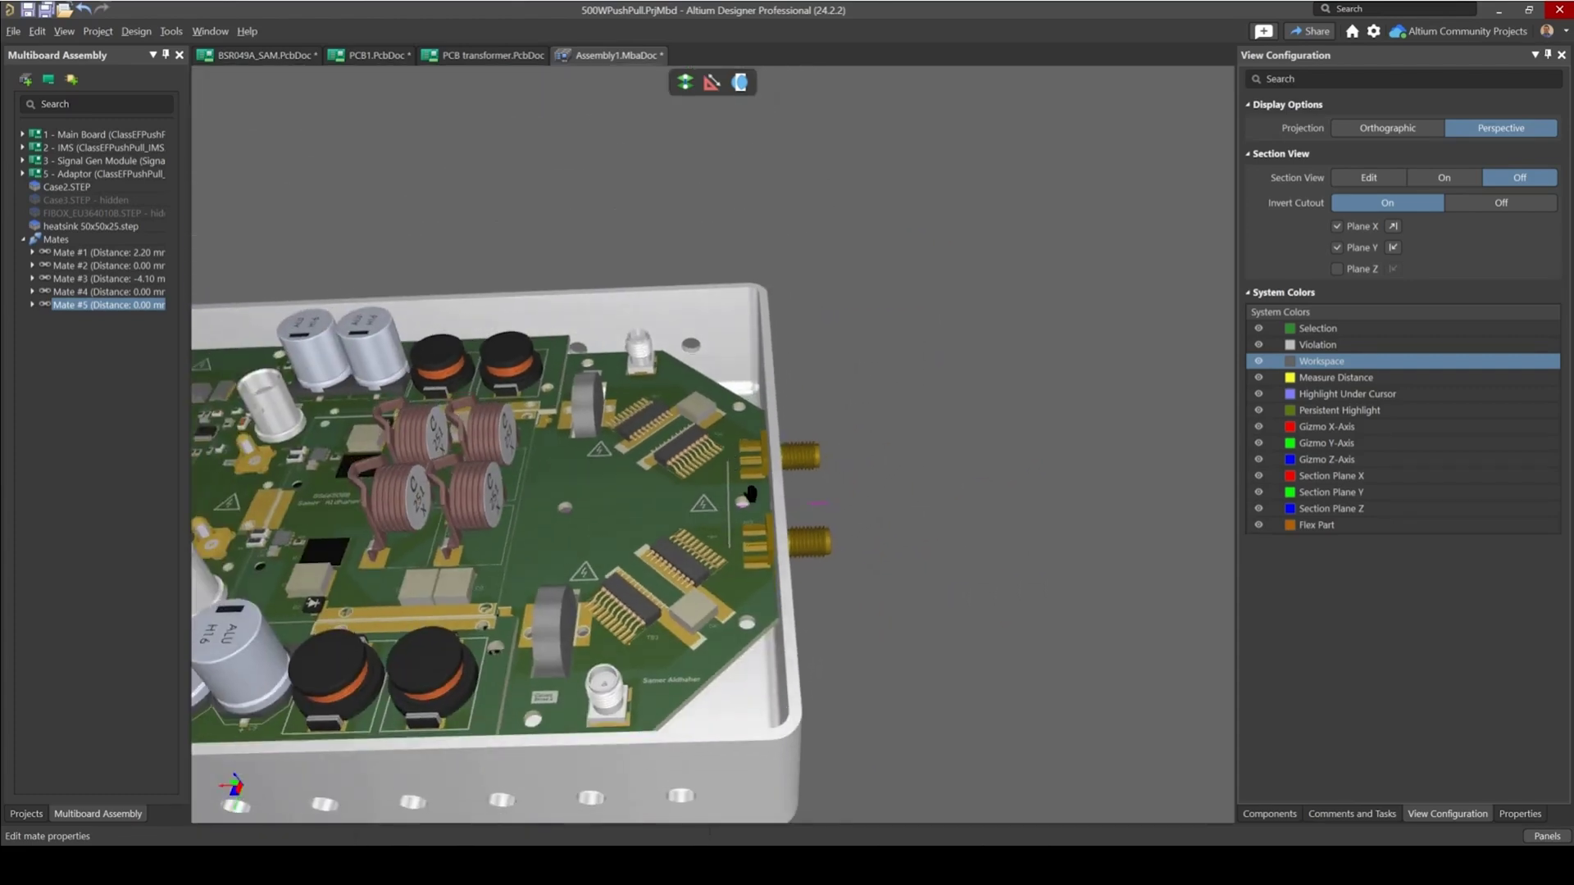
pyautogui.moveTo(779, 474); pyautogui.dragTo(740, 496, button='right')
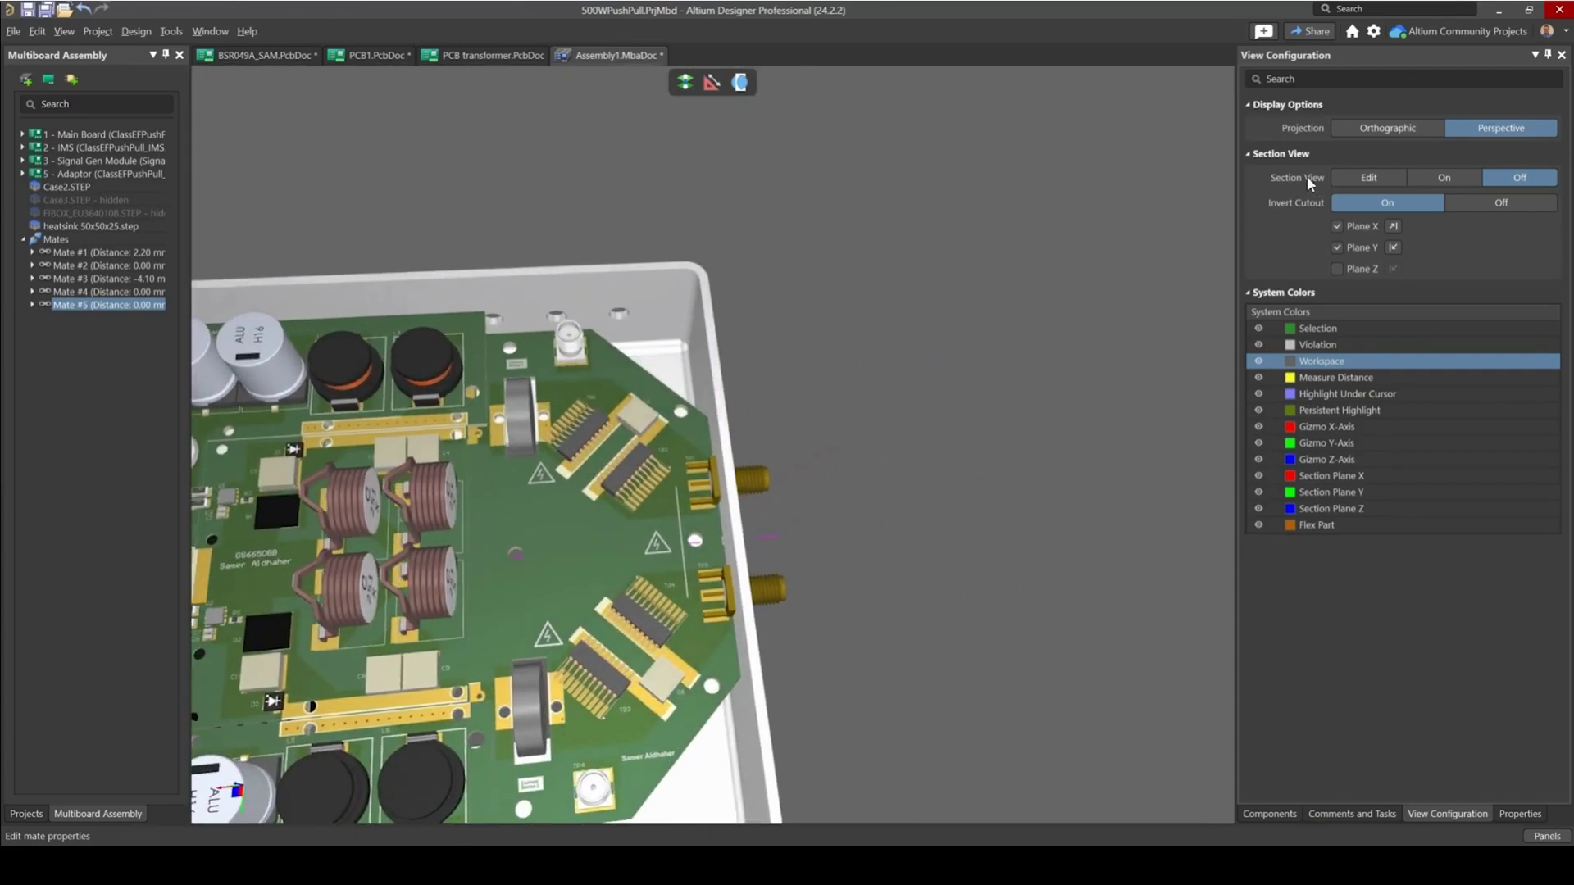
pyautogui.click(1386, 182)
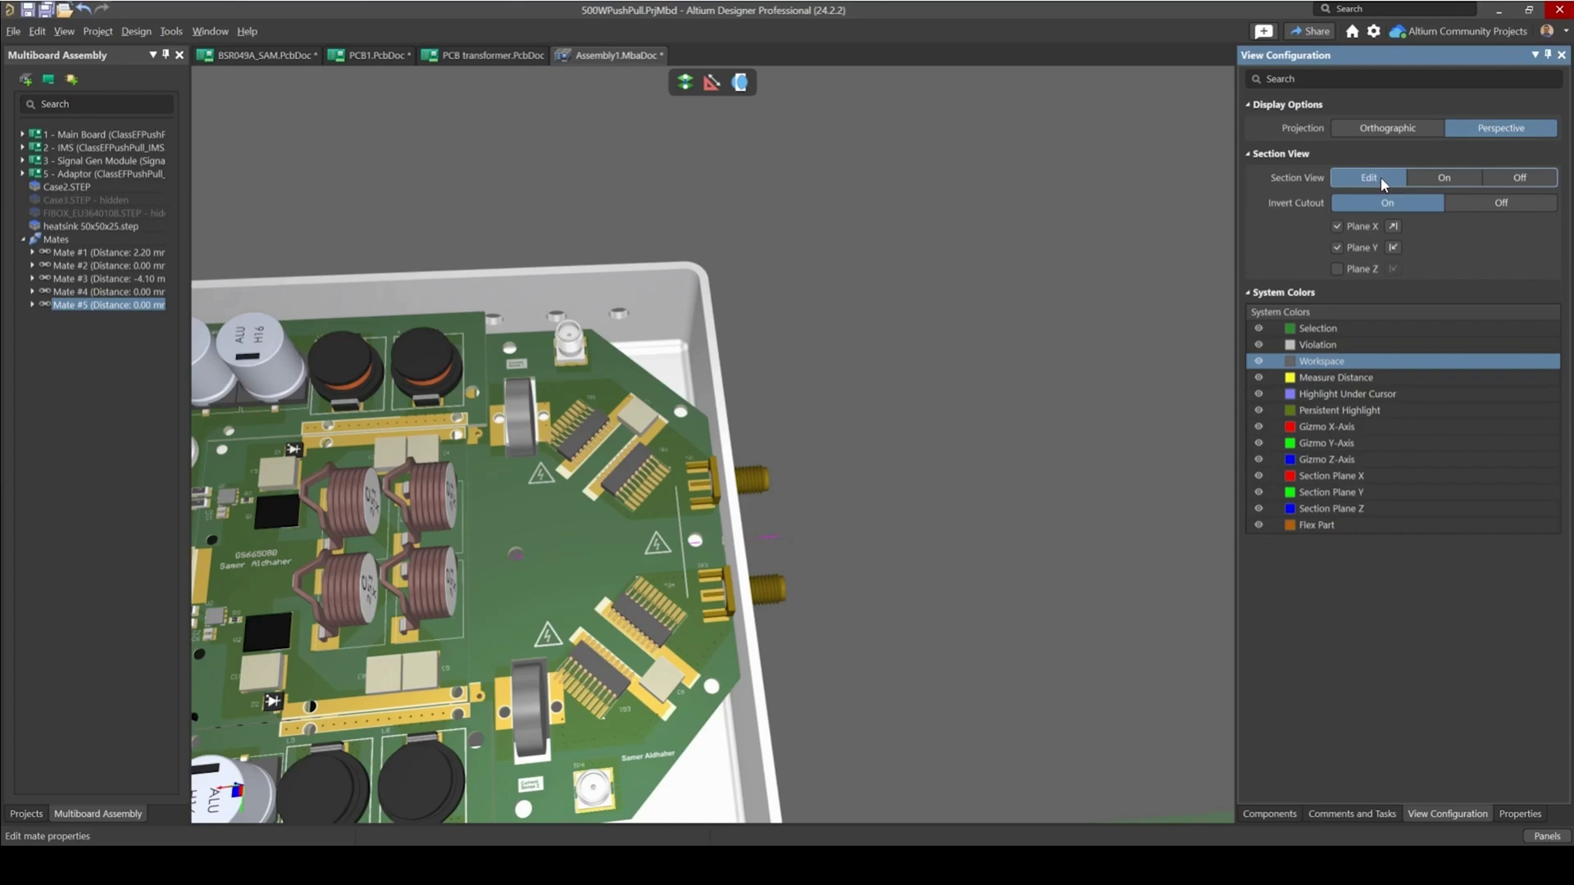
pyautogui.keyDown('ctrl'); pyautogui.scroll(-6, 777, 421); pyautogui.keyUp('ctrl')
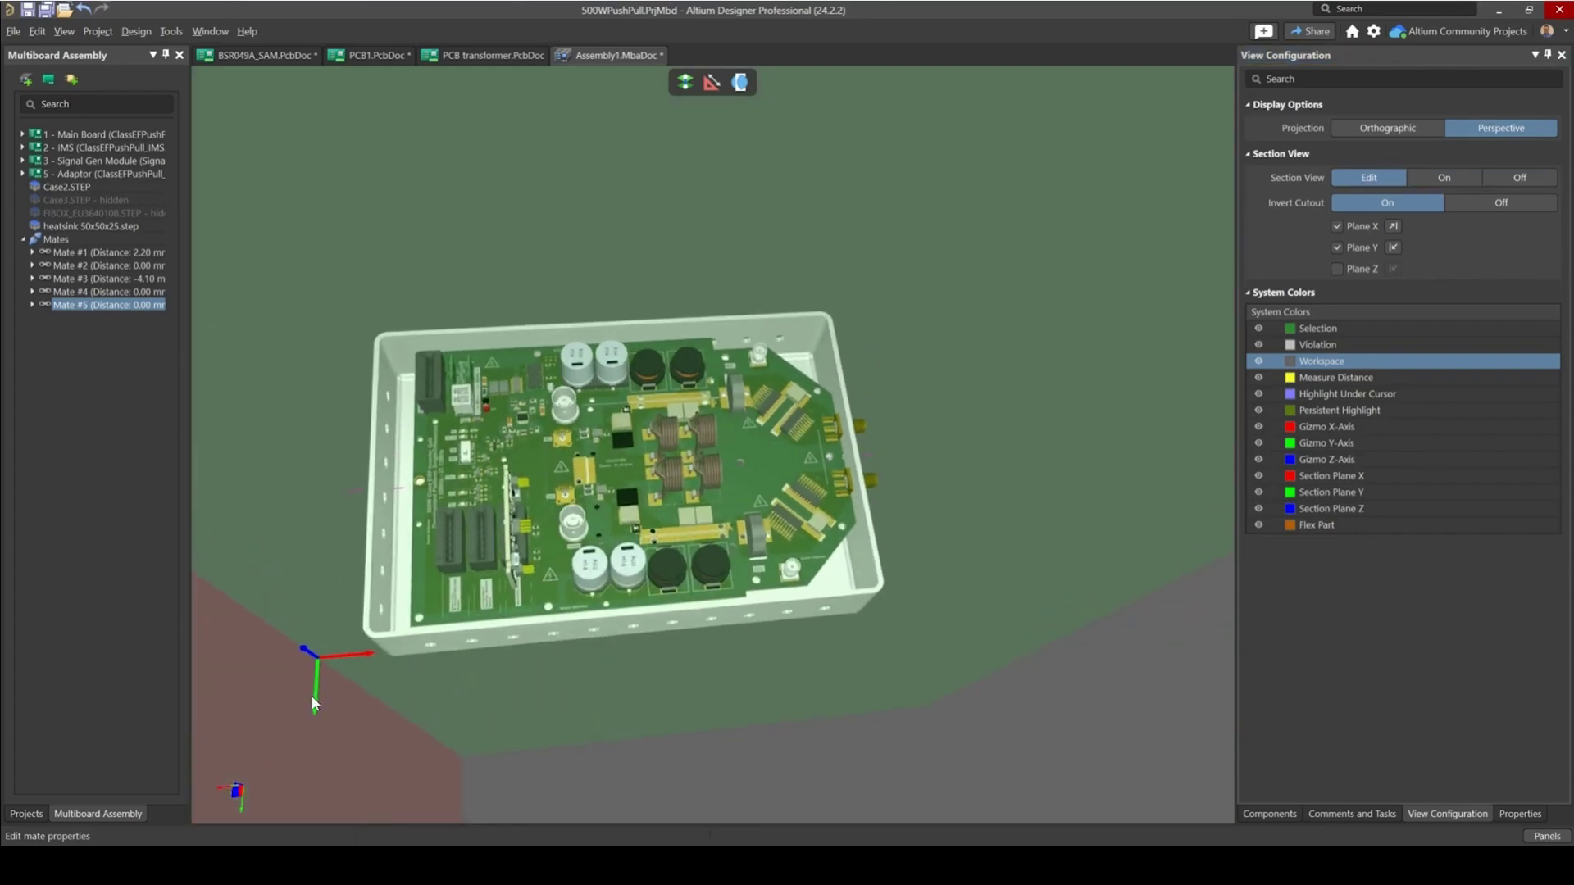
pyautogui.moveTo(316, 710); pyautogui.dragTo(869, 517)
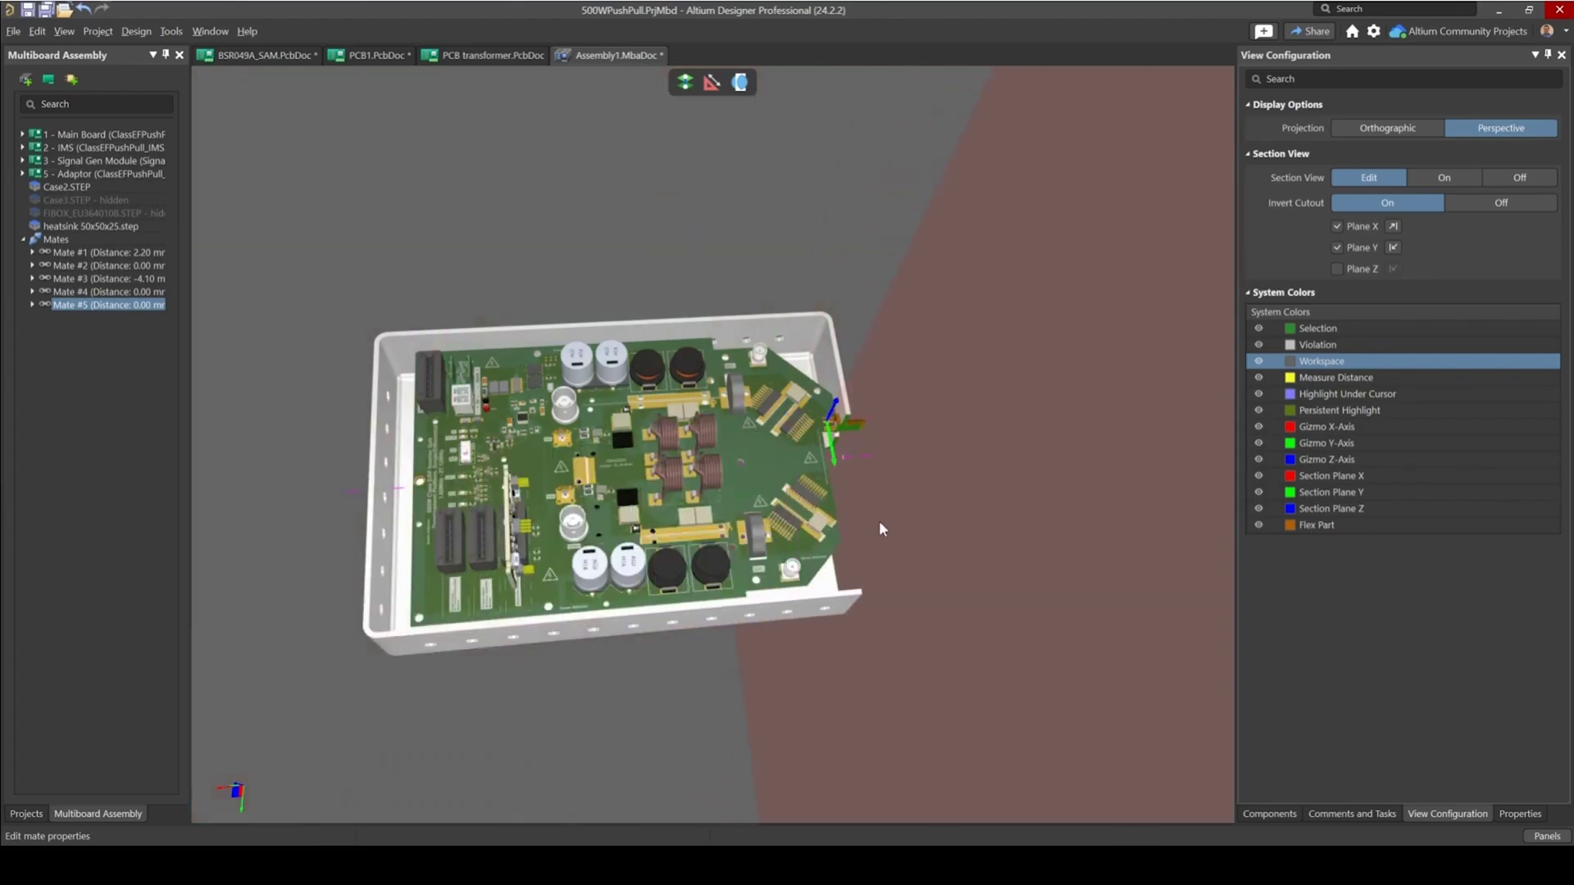
pyautogui.keyDown('ctrl'); pyautogui.scroll(8, 861, 440); pyautogui.keyUp('ctrl')
pyautogui.keyDown('shift'); pyautogui.moveTo(797, 502); pyautogui.dragTo(697, 230, button='right'); pyautogui.keyUp('shift')
pyautogui.keyDown('ctrl'); pyautogui.scroll(4, 697, 213); pyautogui.keyUp('ctrl')
pyautogui.keyDown('shift'); pyautogui.moveTo(712, 491); pyautogui.dragTo(721, 443, button='right'); pyautogui.keyUp('shift')
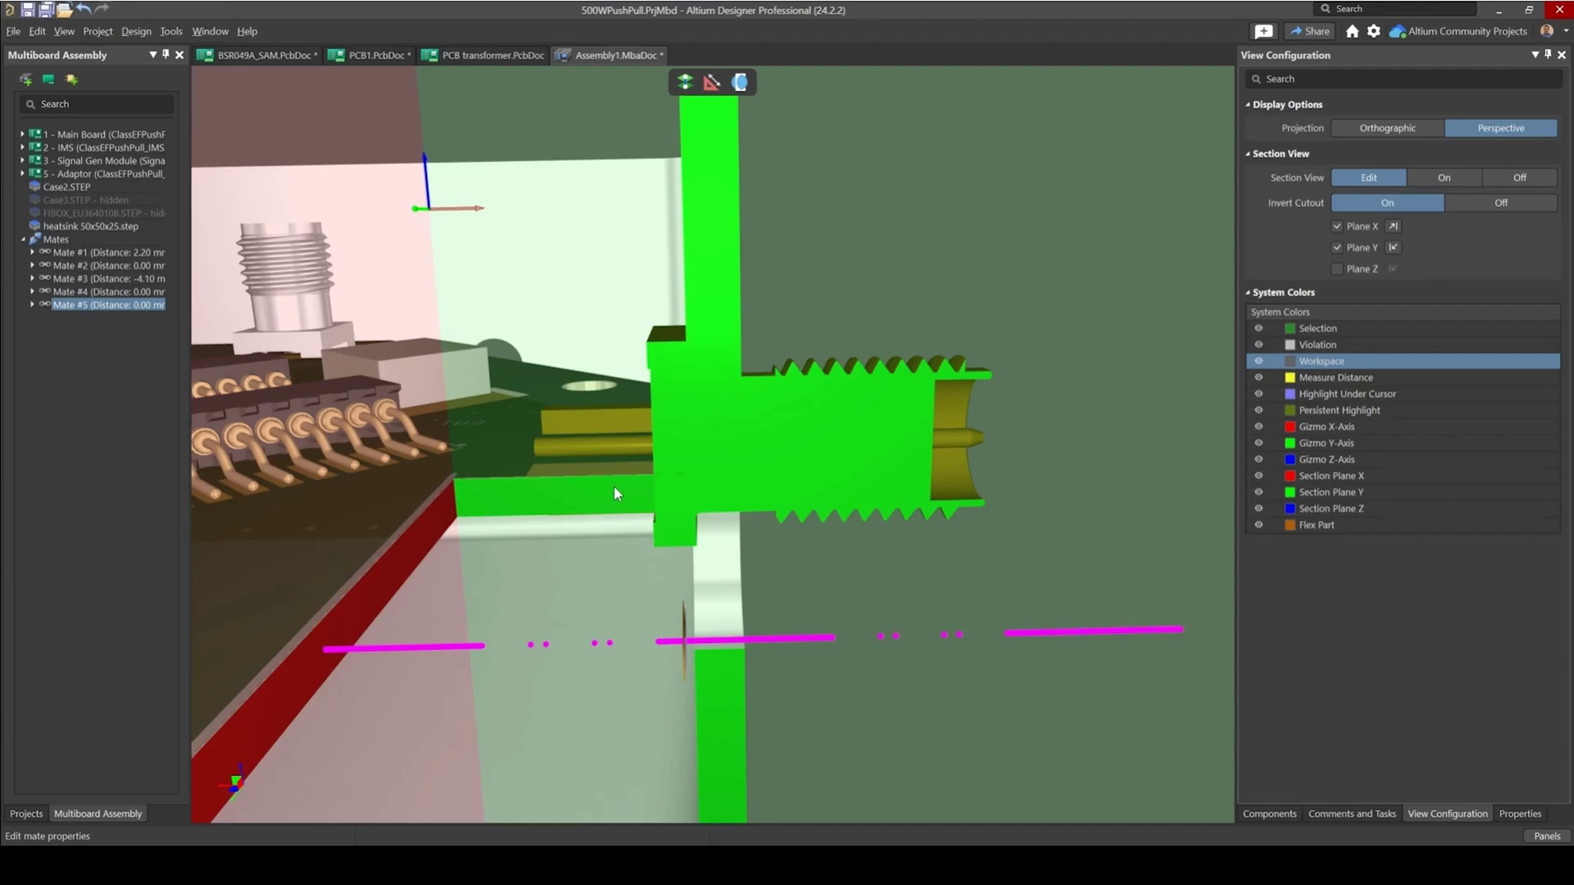
pyautogui.click(1436, 172)
# - Set the distance of the mate between Case2 and the adaptor board to 0.5 mm
pyautogui.keyDown('ctrl'); pyautogui.scroll(-3, 853, 443); pyautogui.keyUp('ctrl')
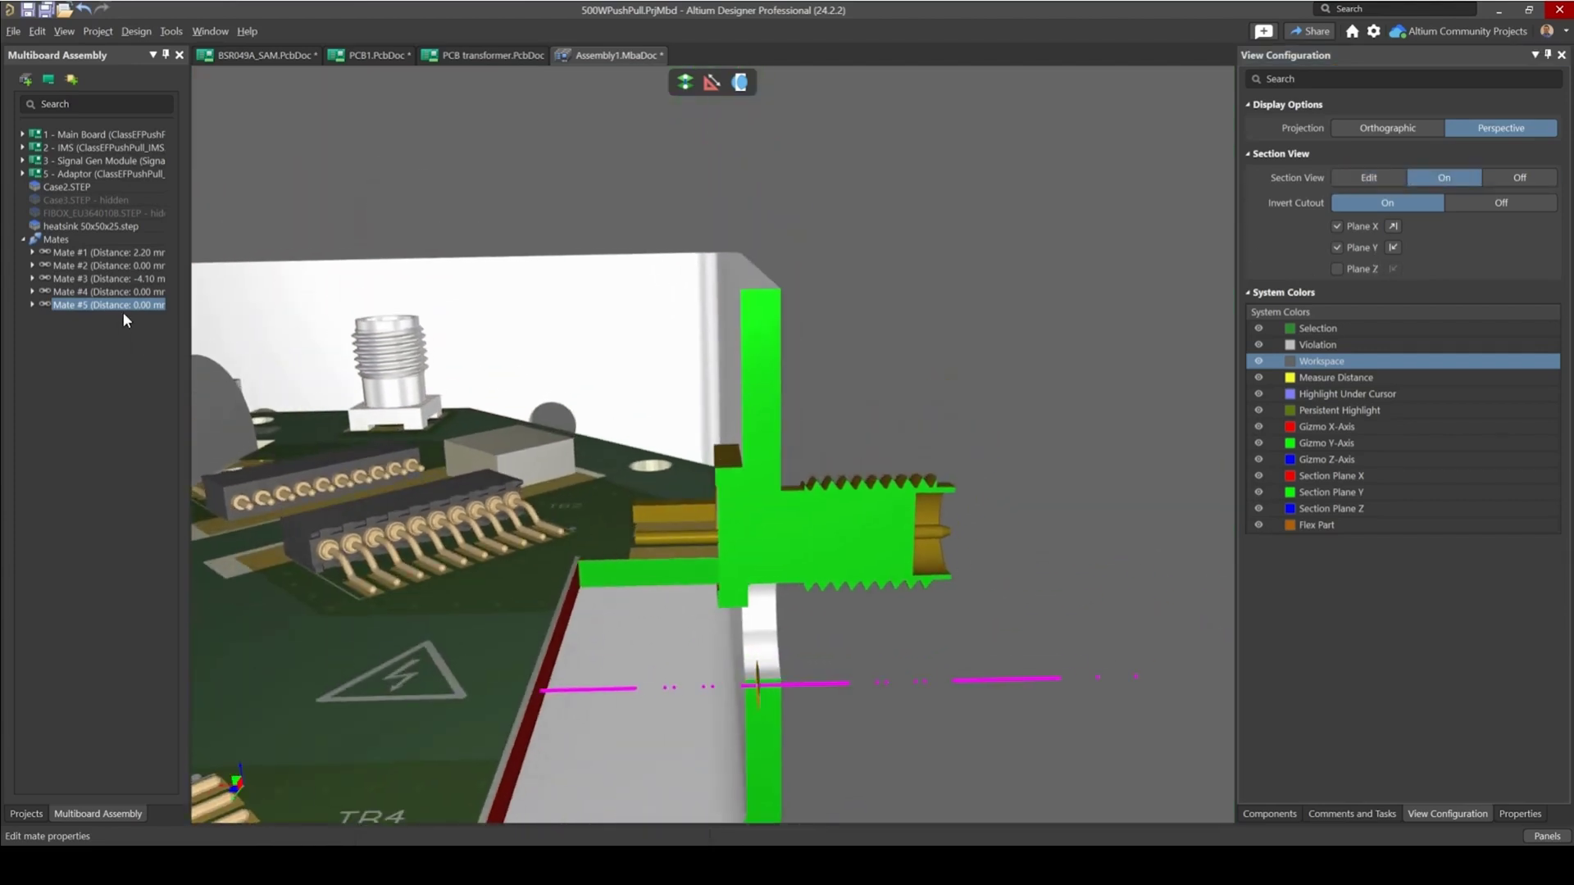
pyautogui.moveTo(825, 387); pyautogui.dragTo(797, 391, button='right')
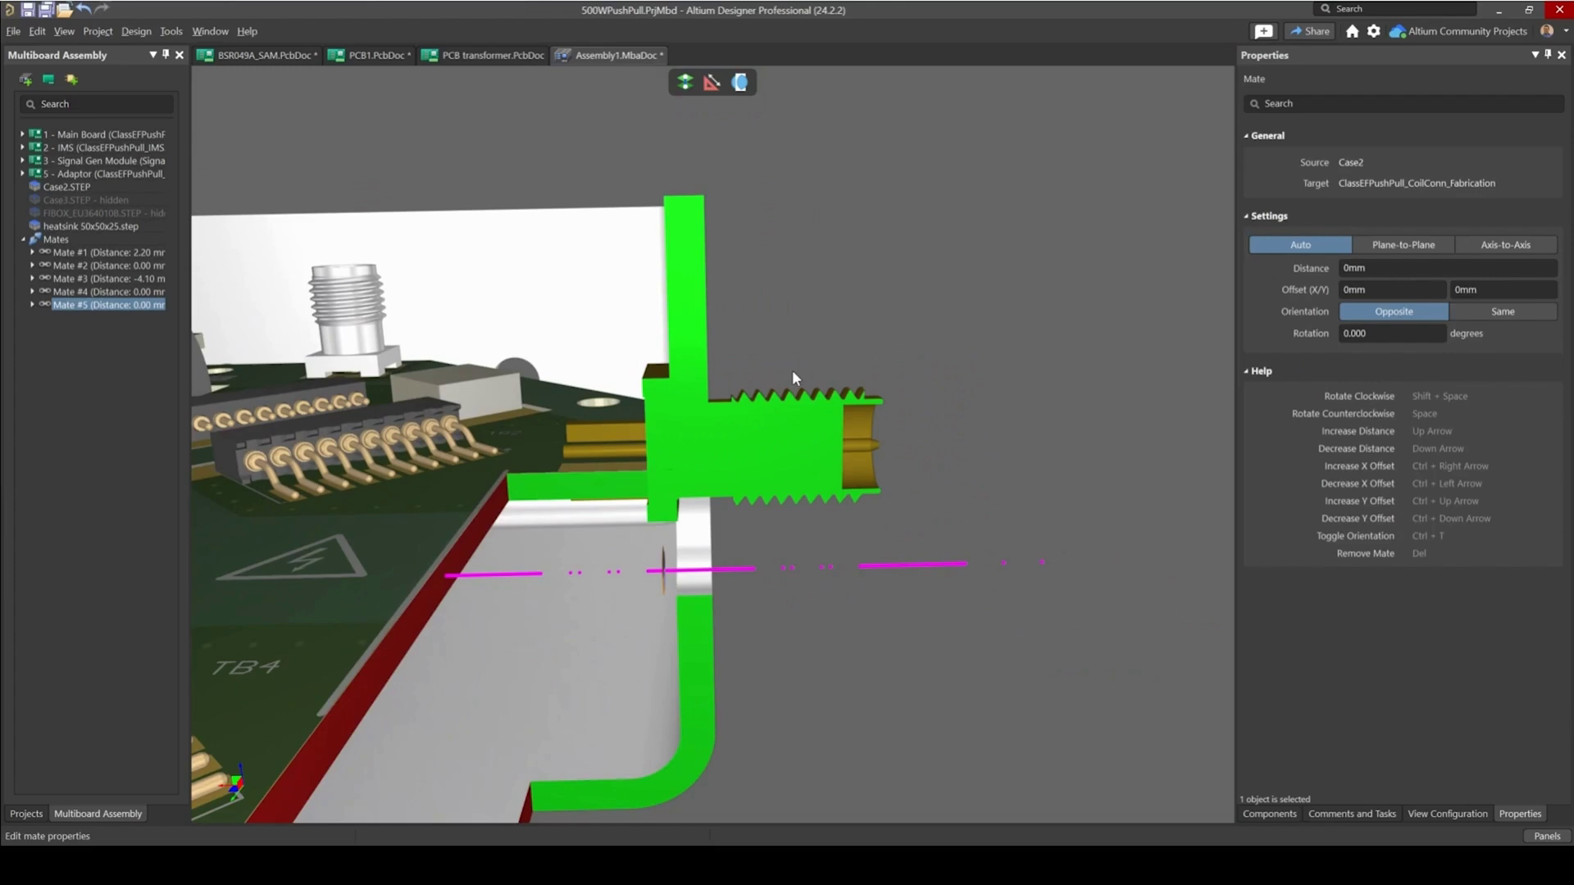
pyautogui.press('Up')
pyautogui.press('Up')
pyautogui.press('Up')
pyautogui.press('Up')
pyautogui.press('Up')
pyautogui.press('Up')
pyautogui.press('Up')
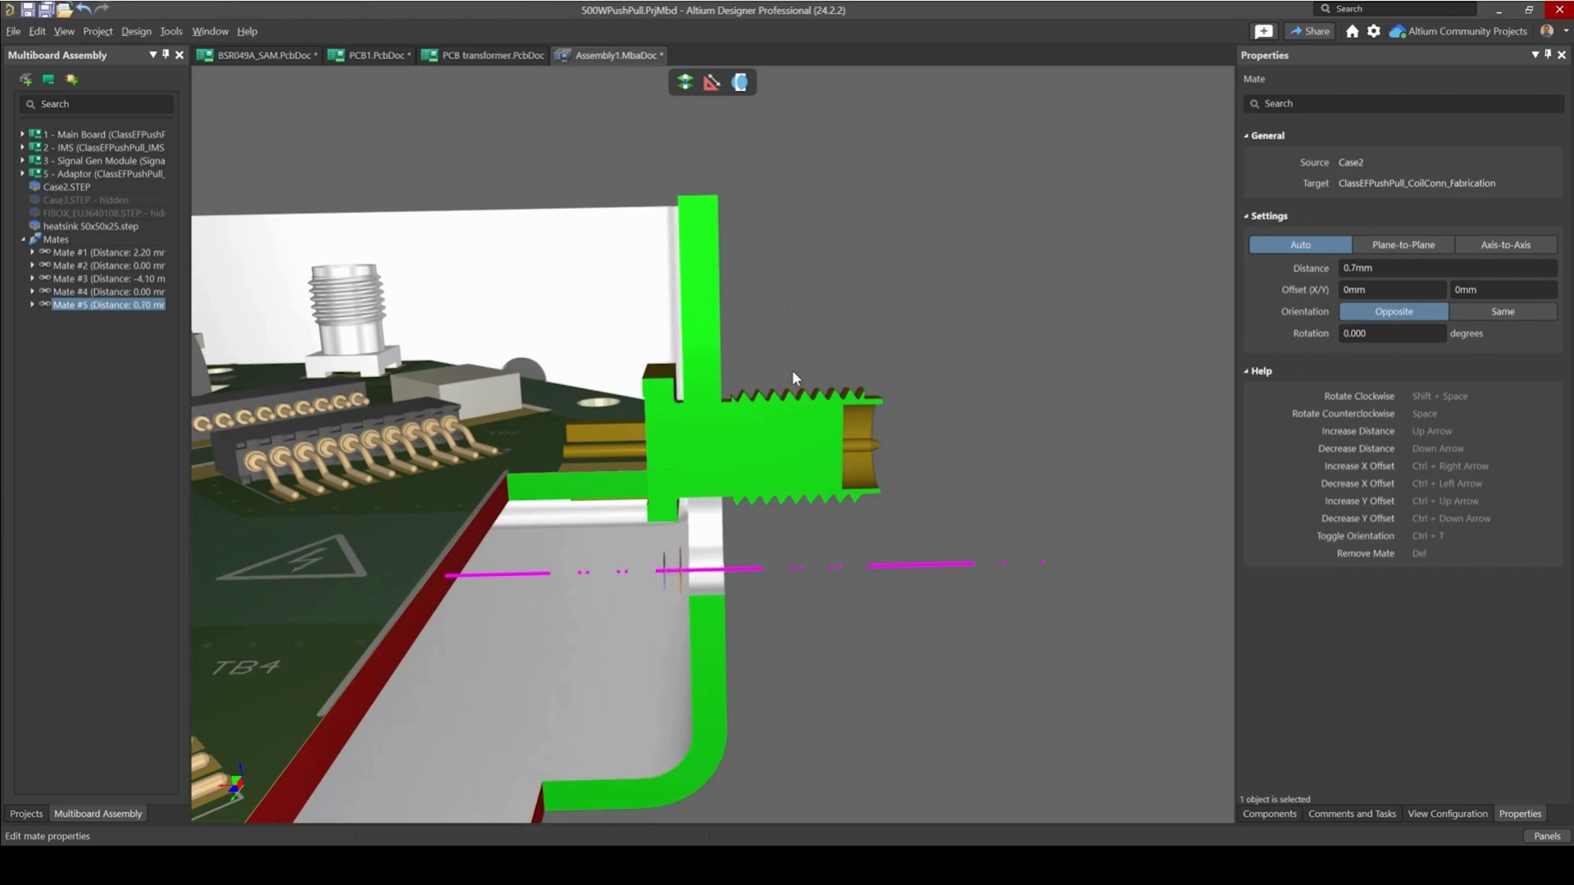
pyautogui.moveTo(728, 436); pyautogui.dragTo(744, 522, button='right')
pyautogui.keyDown('ctrl'); pyautogui.scroll(5, 727, 359); pyautogui.keyUp('ctrl')
pyautogui.press('Up')
pyautogui.press('Down')
pyautogui.press('Down')
pyautogui.press('Down')
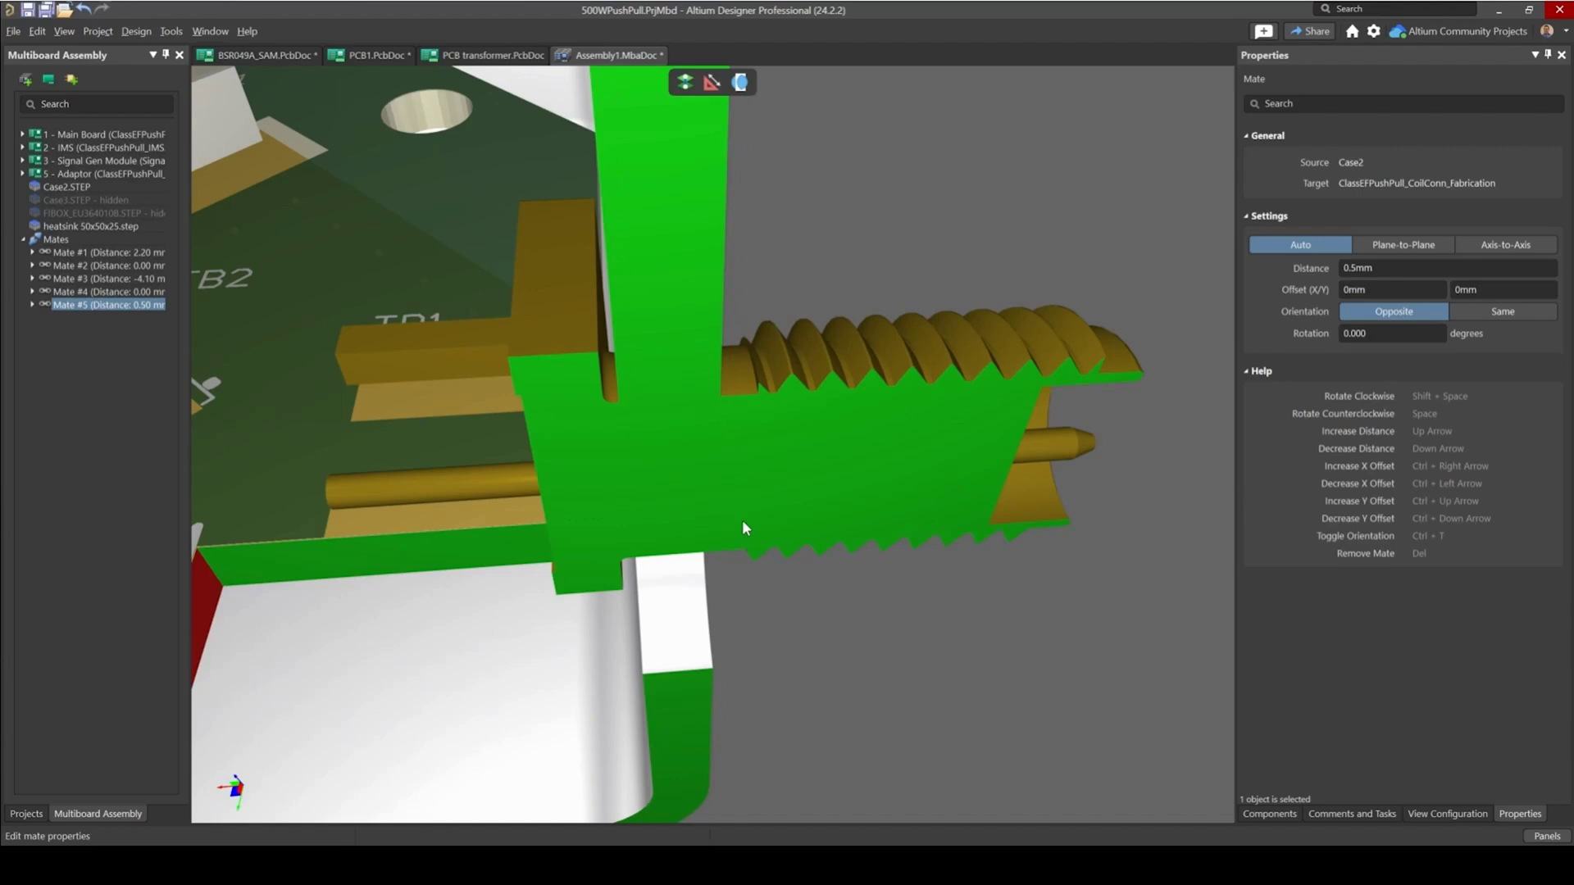
# - Set the Y offset of the mate between Case2 and the adaptor board to -4.6 mm, aligning the end wall hole with the coaxial connector
pyautogui.keyDown('ctrl'); pyautogui.scroll(-3, 751, 492); pyautogui.keyUp('ctrl')
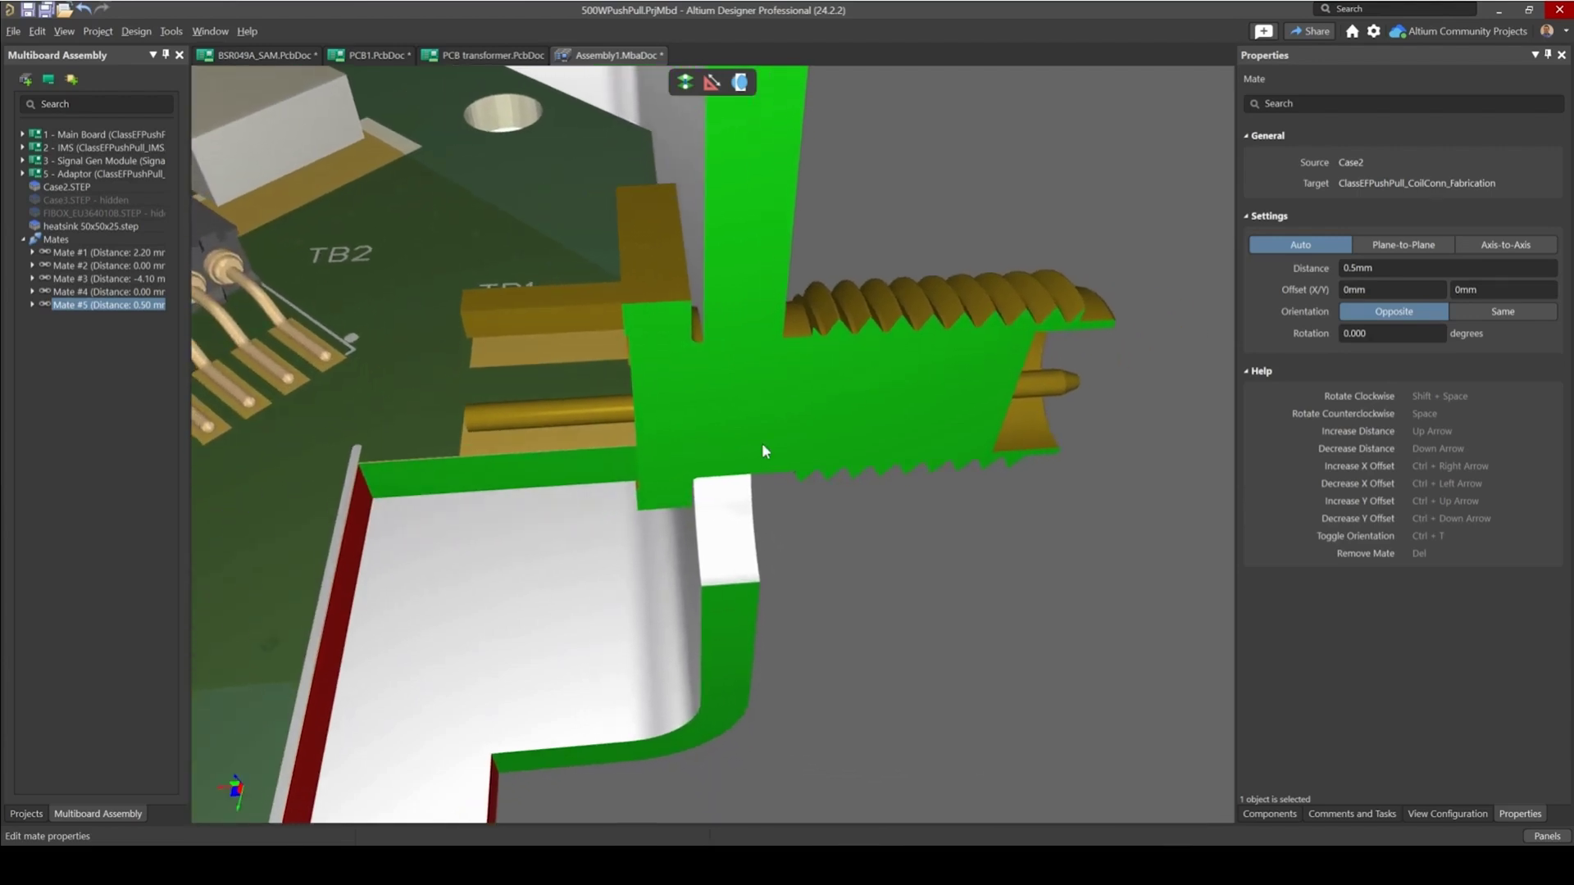
pyautogui.hotkey('ctrl', 'Down')
pyautogui.hotkey('ctrl', 'Down')
pyautogui.hotkey('ctrl', 'Down')
pyautogui.hotkey('ctrl', 'Down')
pyautogui.hotkey('ctrl', 'Down')
pyautogui.hotkey('ctrl', 'Down')
pyautogui.hotkey('ctrl', 'Down')
pyautogui.hotkey('ctrl', 'Down')
pyautogui.hotkey('ctrl', 'Down')
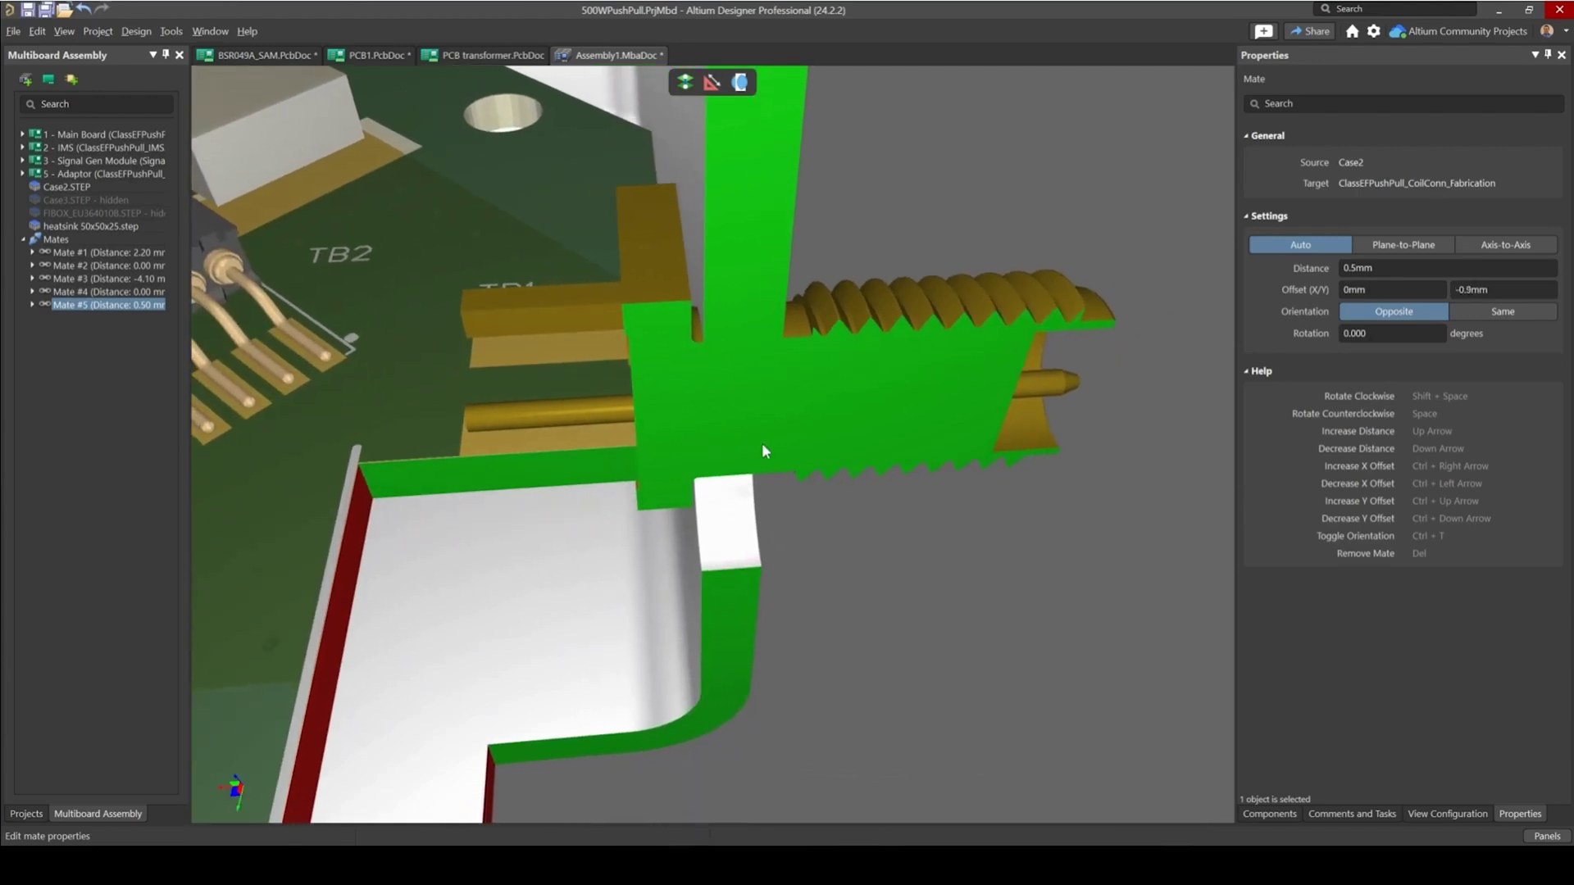
pyautogui.hotkey('ctrl', 'Down')
pyautogui.hotkey('ctrl', 'Down')
pyautogui.hotkey('ctrl', 'Down')
pyautogui.hotkey('ctrl', 'Down')
pyautogui.hotkey('ctrl', 'Down')
pyautogui.hotkey('ctrl', 'Down')
pyautogui.hotkey('ctrl', 'Down')
pyautogui.hotkey('ctrl', 'Down')
pyautogui.hotkey('ctrl', 'Down')
pyautogui.hotkey('ctrl', 'Down')
pyautogui.hotkey('ctrl', 'Down')
pyautogui.hotkey('ctrl', 'Down')
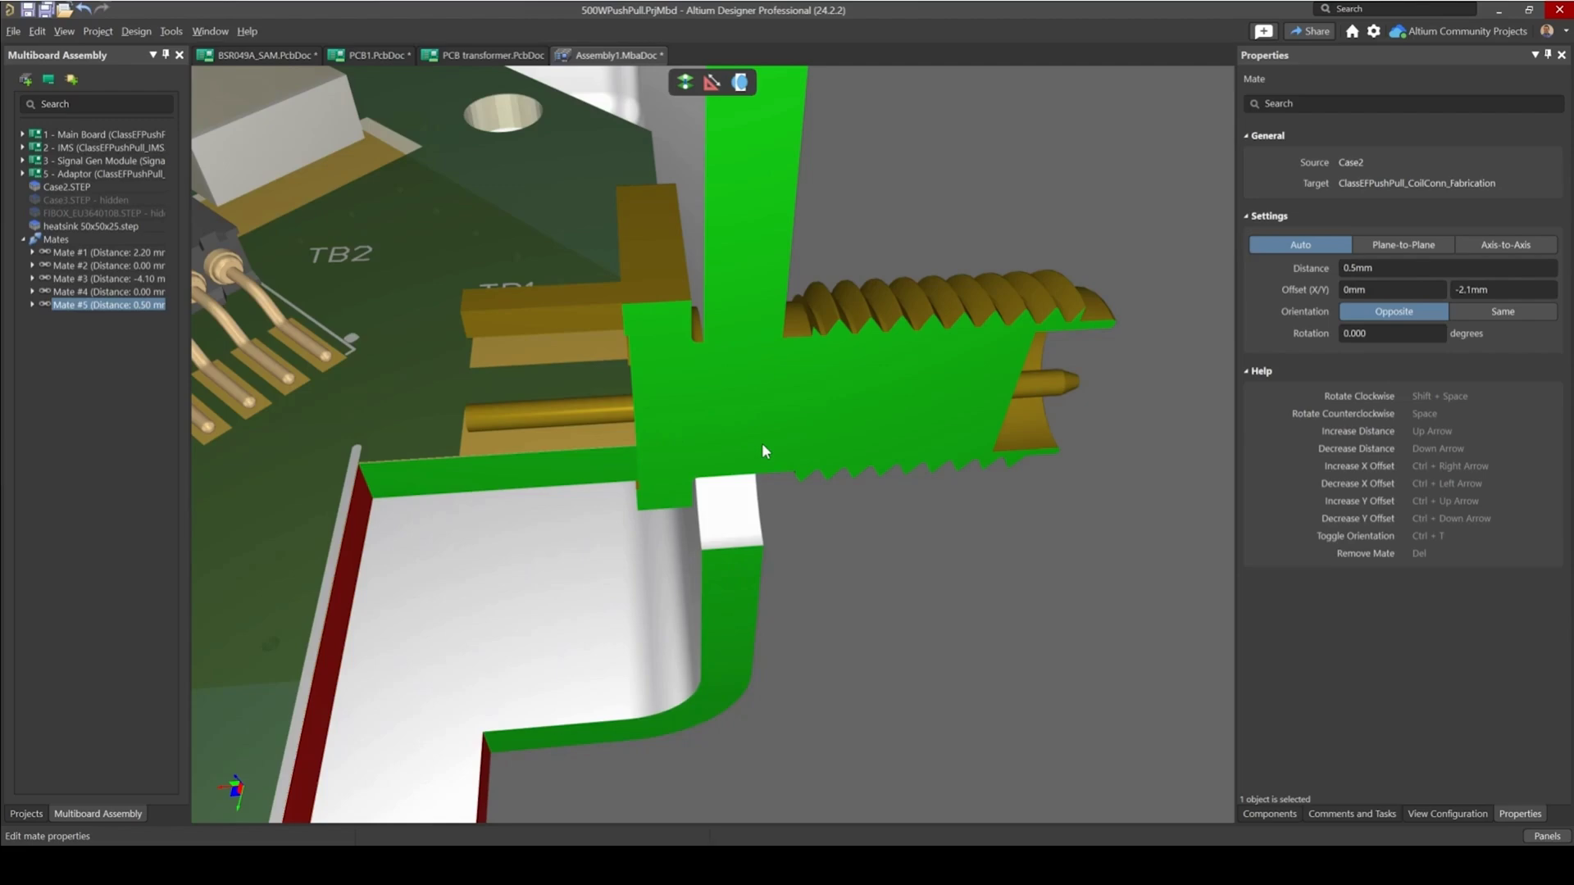
pyautogui.keyDown('shift'); pyautogui.moveTo(761, 450); pyautogui.dragTo(830, 395, button='right'); pyautogui.keyUp('shift')
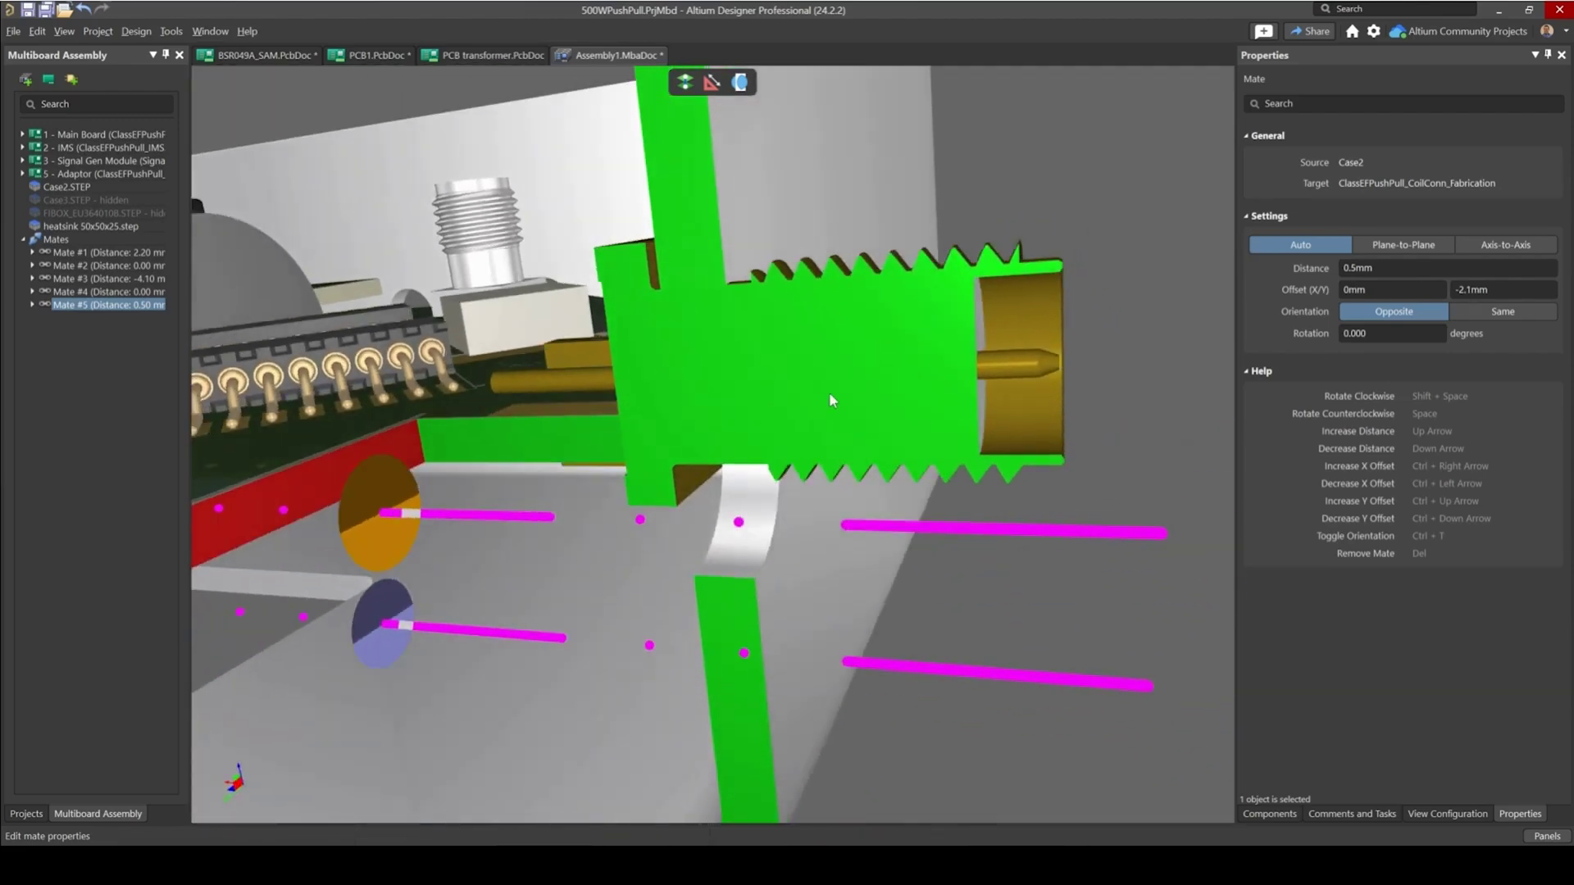
pyautogui.hotkey('ctrl', 'Down')
pyautogui.hotkey('ctrl', 'Down')
pyautogui.hotkey('ctrl', 'Down')
pyautogui.hotkey('ctrl', 'Down')
pyautogui.hotkey('ctrl', 'Down')
pyautogui.hotkey('ctrl', 'Down')
pyautogui.hotkey('ctrl', 'Down')
pyautogui.hotkey('ctrl', 'Down')
pyautogui.hotkey('ctrl', 'Down')
pyautogui.hotkey('ctrl', 'Down')
pyautogui.hotkey('ctrl', 'Down')
pyautogui.hotkey('ctrl', 'Down')
pyautogui.hotkey('ctrl', 'Down')
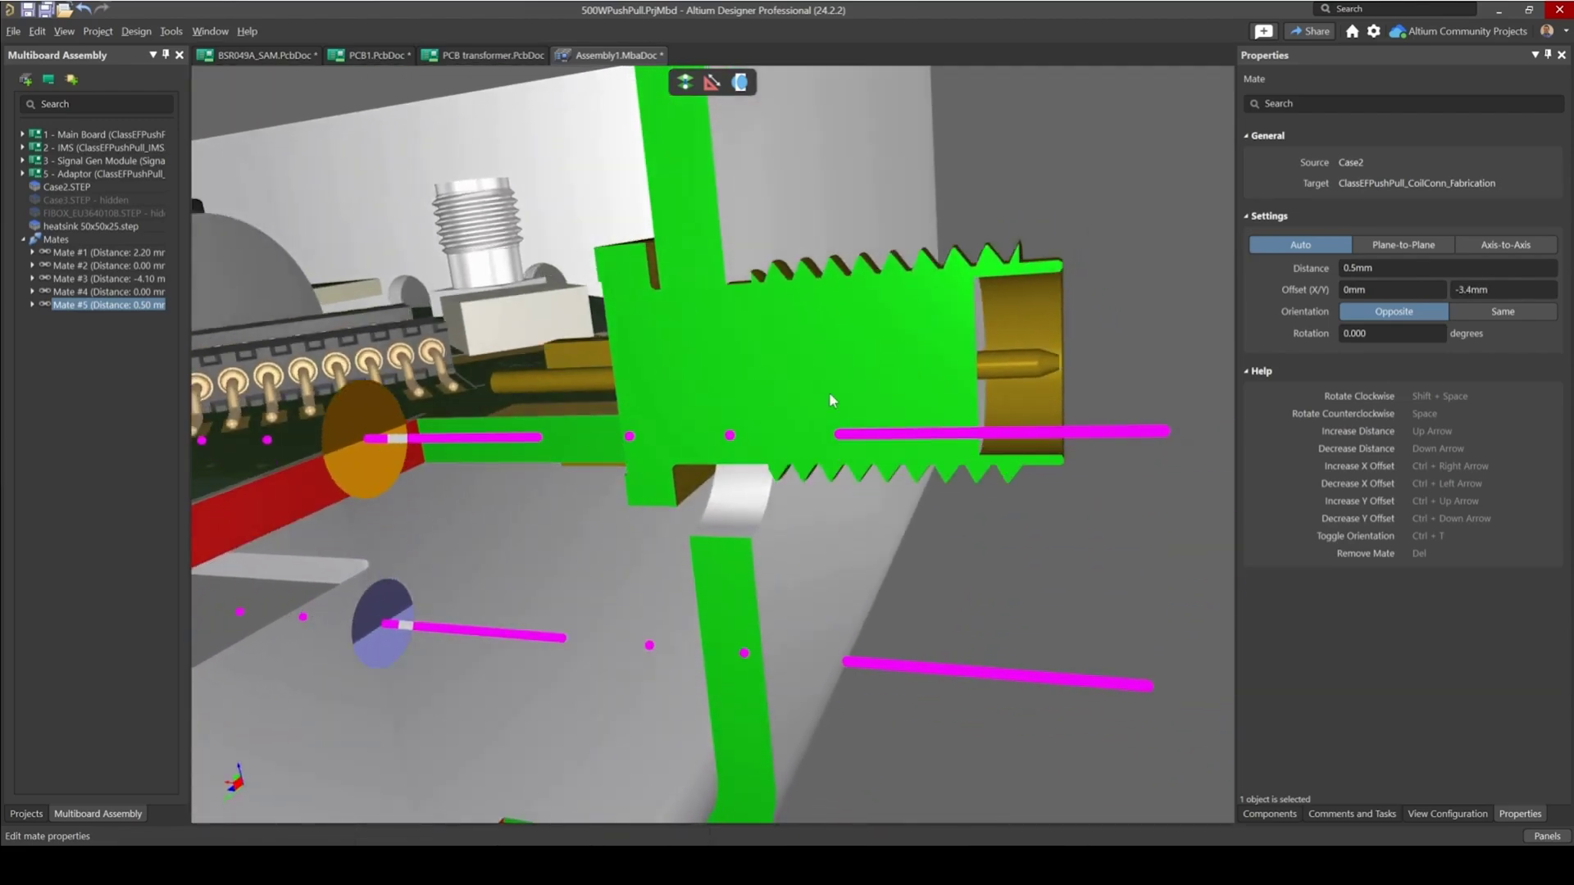
pyautogui.hotkey('ctrl', 'Down')
pyautogui.hotkey('ctrl', 'Down')
pyautogui.hotkey('ctrl', 'Down')
pyautogui.hotkey('ctrl', 'Down')
pyautogui.hotkey('ctrl', 'Down')
pyautogui.hotkey('ctrl', 'Down')
pyautogui.hotkey('ctrl', 'Down')
pyautogui.hotkey('ctrl', 'Down')
pyautogui.hotkey('ctrl', 'Down')
pyautogui.hotkey('ctrl', 'Down')
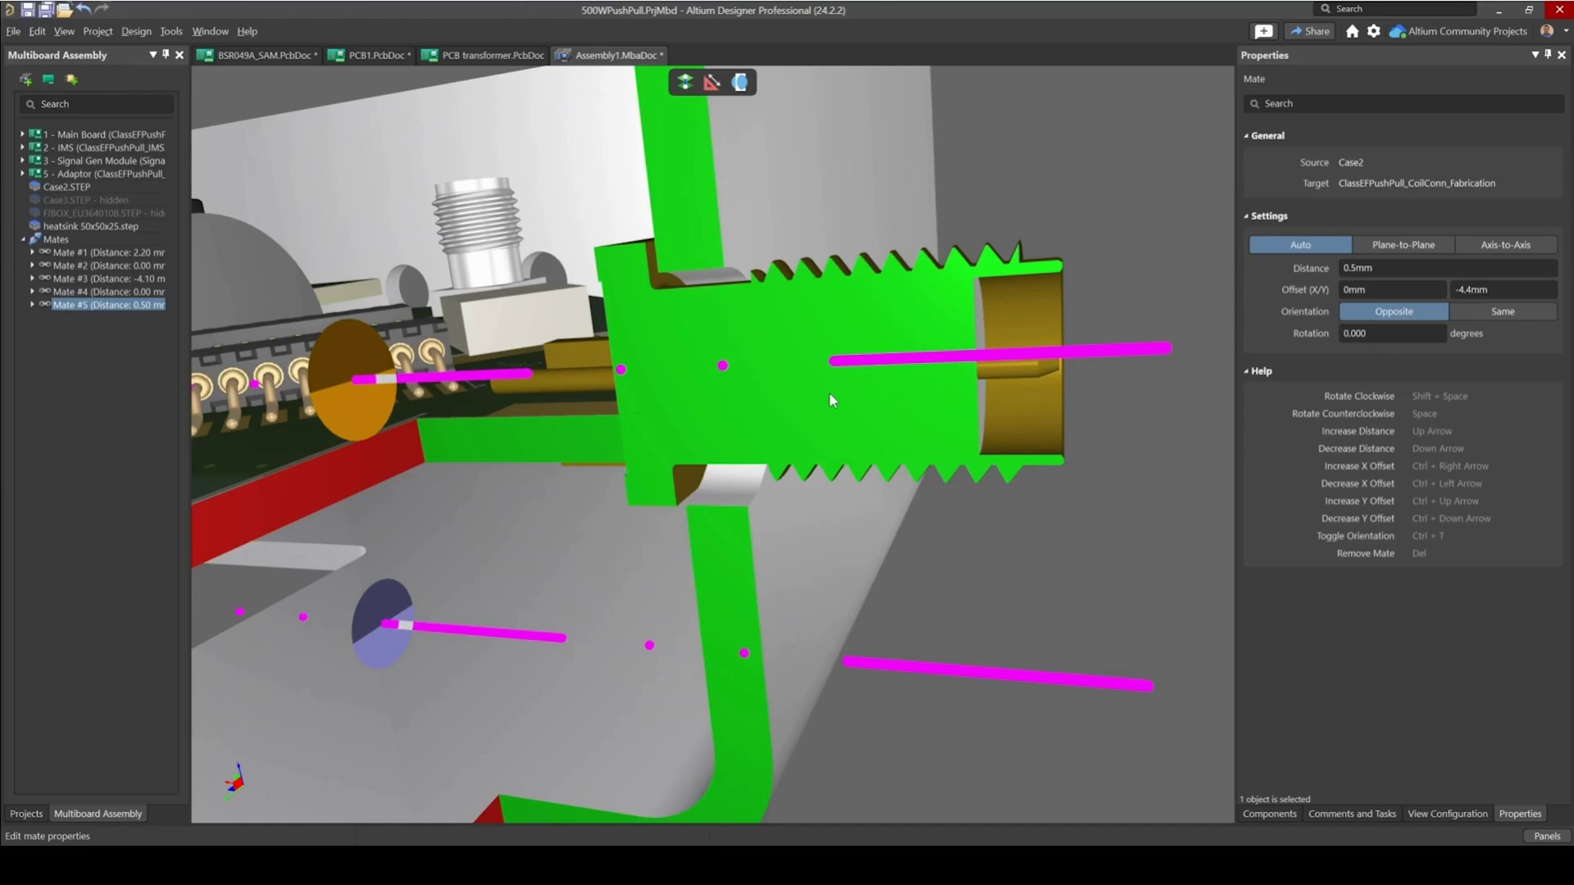
pyautogui.keyDown('ctrl'); pyautogui.scroll(4, 810, 283); pyautogui.keyUp('ctrl')
pyautogui.keyDown('shift'); pyautogui.moveTo(807, 287); pyautogui.dragTo(815, 510, button='right'); pyautogui.keyUp('shift')
pyautogui.hotkey('ctrl', 'Down')
pyautogui.keyDown('ctrl'); pyautogui.scroll(2, 771, 510); pyautogui.keyUp('ctrl')
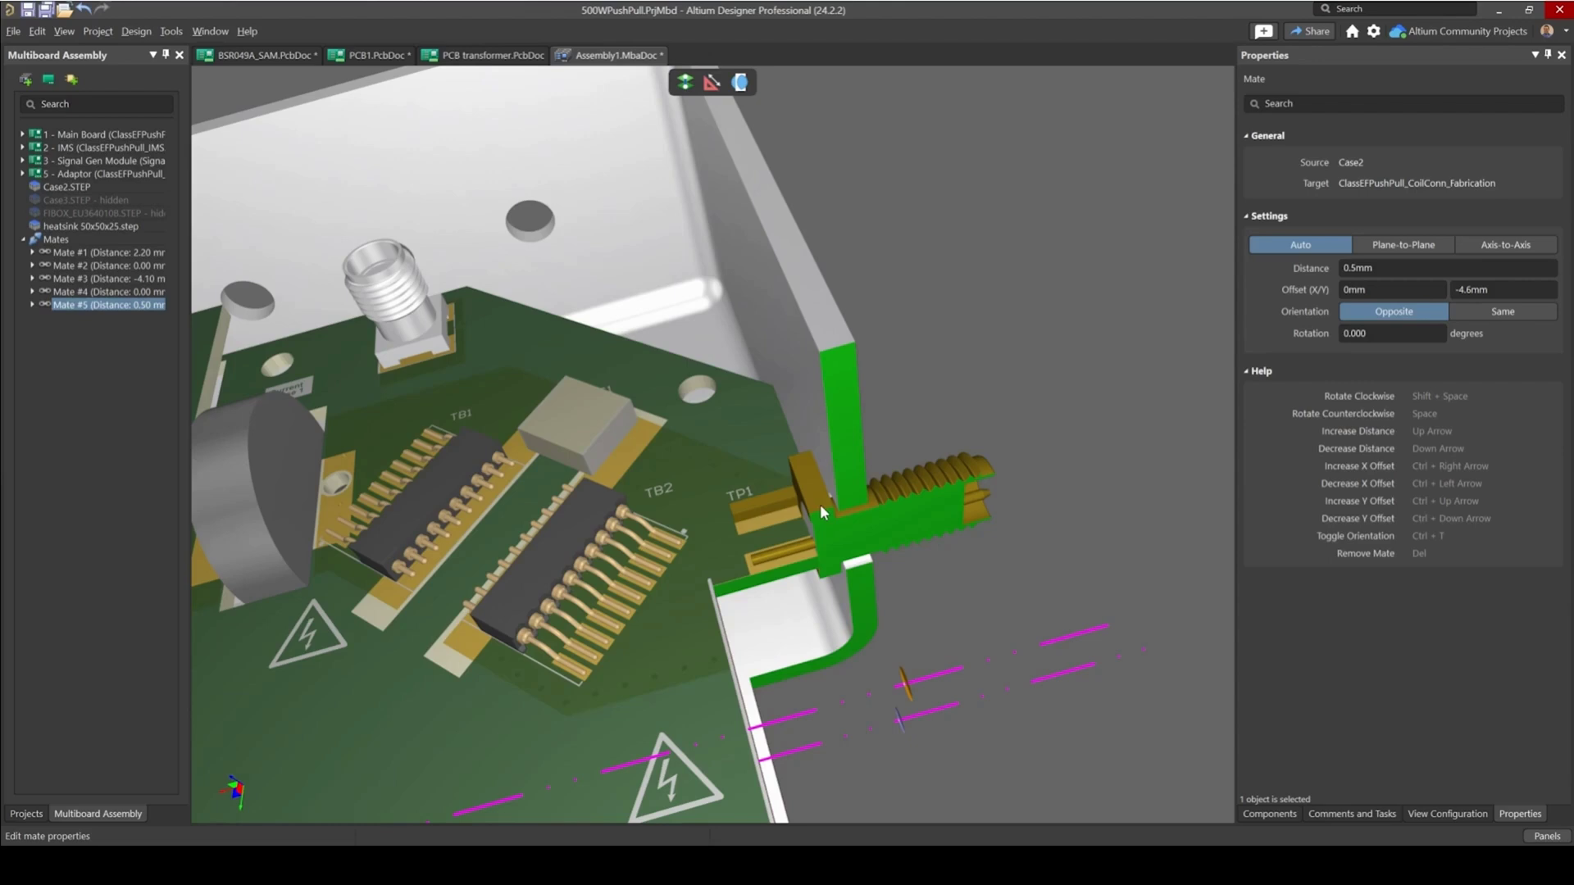
# - Turn off the section view and show the hidden Case3 lid above the case
pyautogui.click(1453, 815)
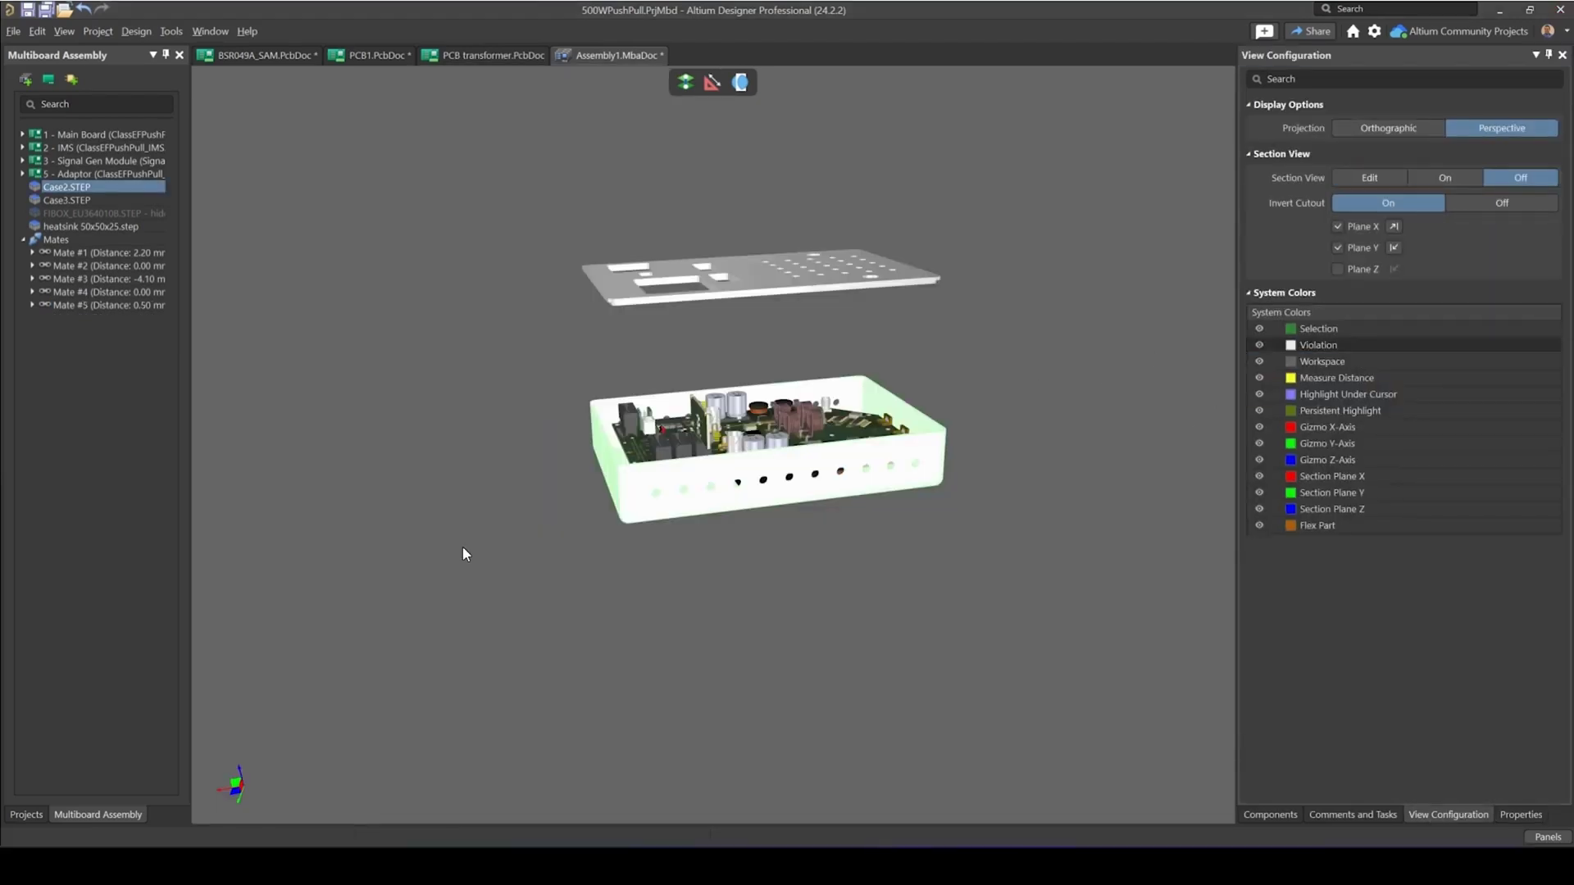
pyautogui.keyDown('shift'); pyautogui.moveTo(460, 552); pyautogui.dragTo(656, 441, button='right'); pyautogui.keyUp('shift')
pyautogui.keyDown('ctrl'); pyautogui.scroll(2, 656, 441); pyautogui.keyUp('ctrl')
pyautogui.keyDown('ctrl'); pyautogui.scroll(2, 656, 441); pyautogui.keyUp('ctrl')
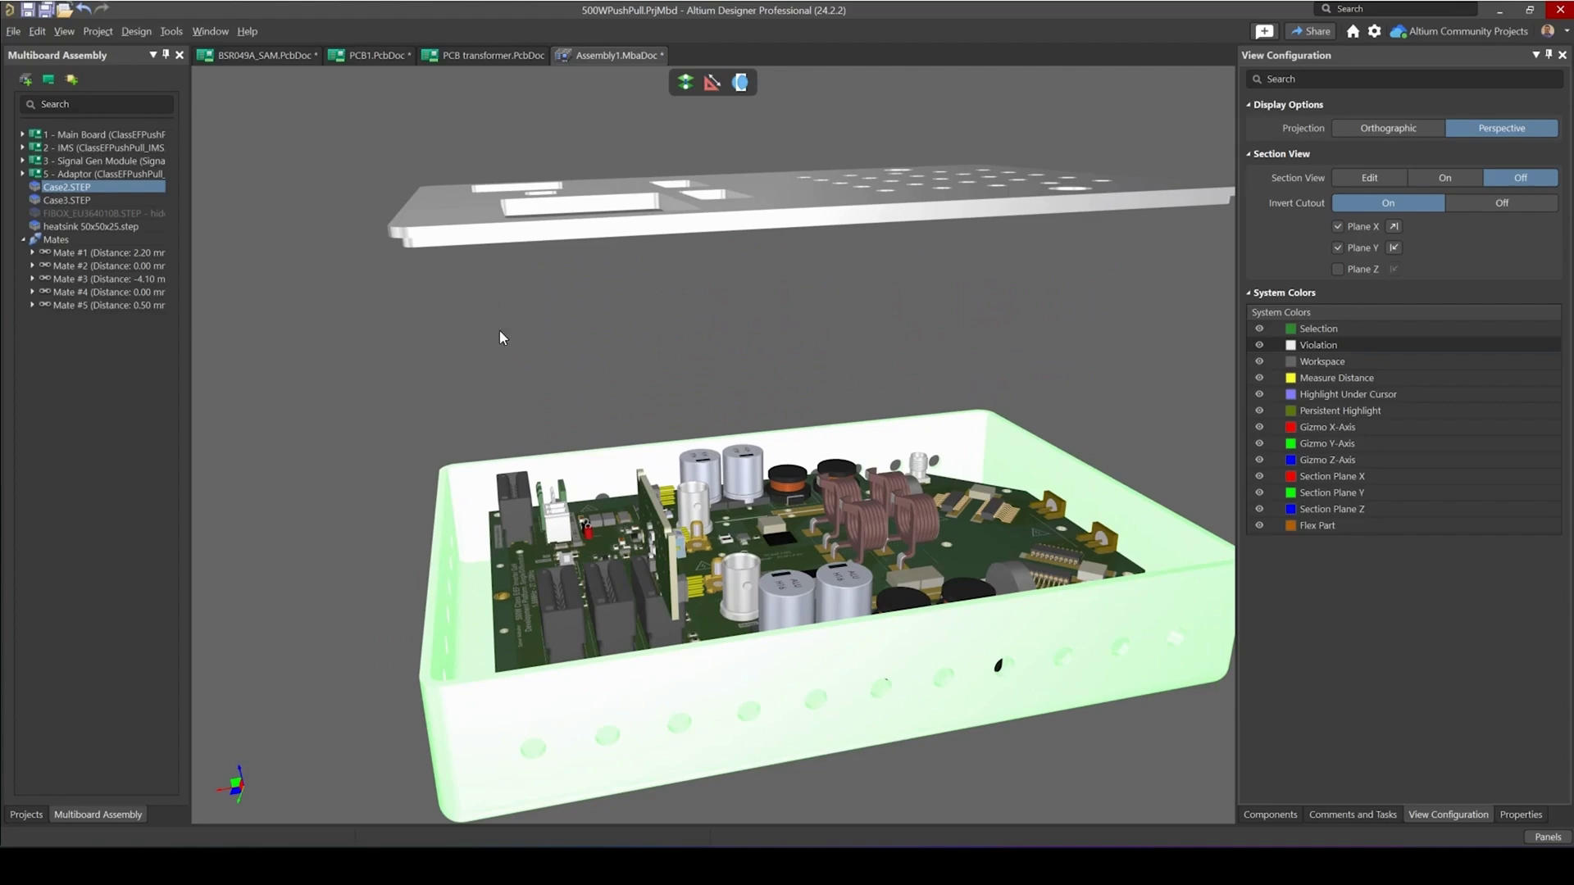
# - Mate the end edge of the Case3 lid to the upper rim of Case2's end wall
pyautogui.click(450, 207)
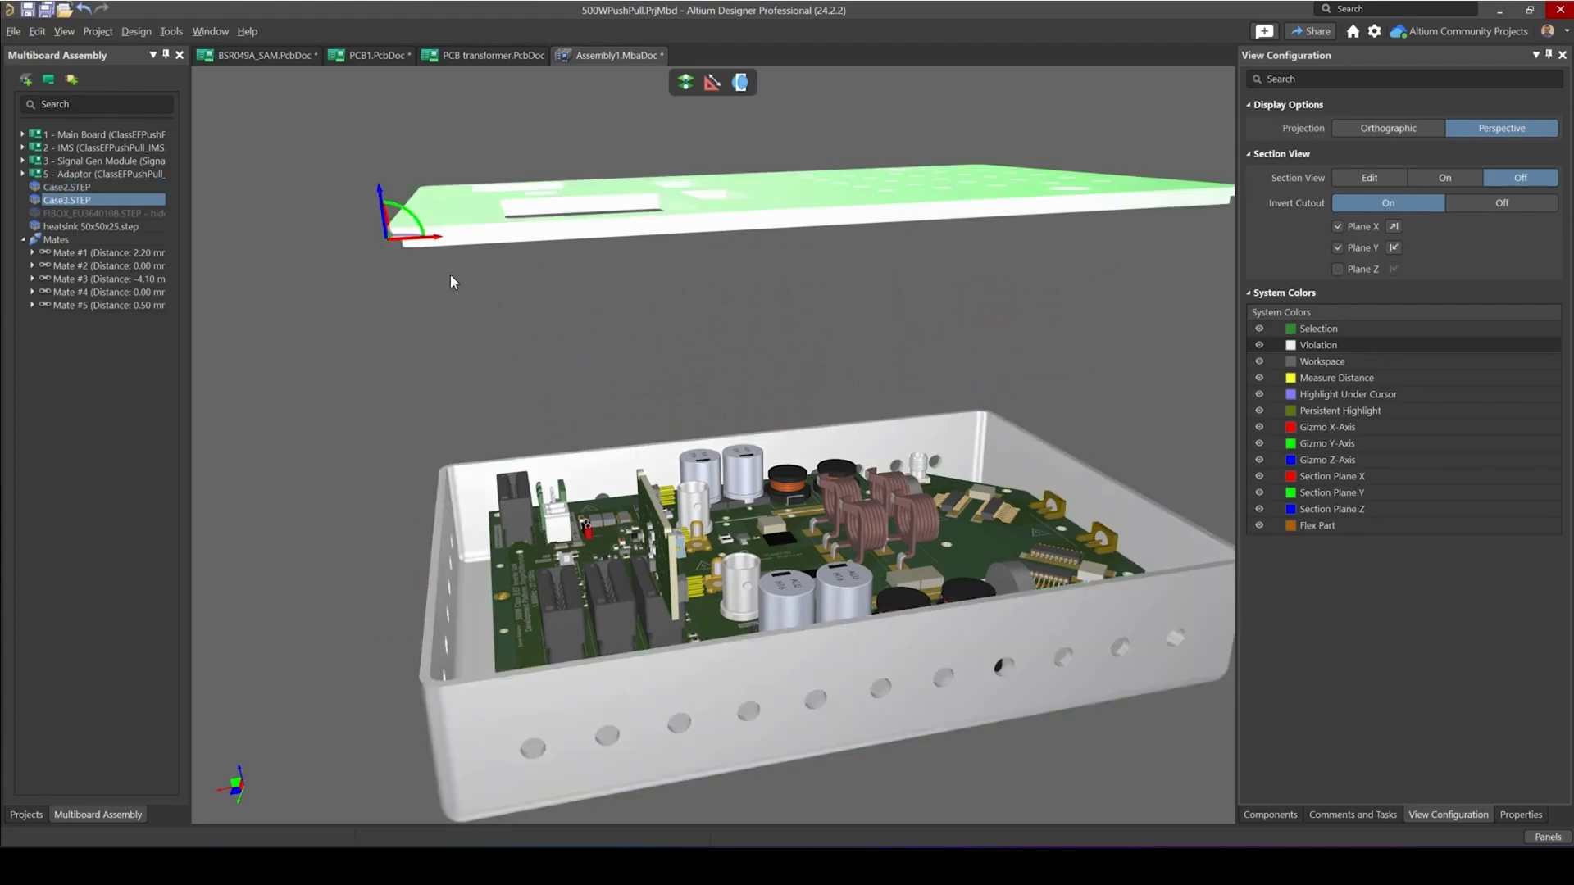
pyautogui.keyDown('shift'); pyautogui.moveTo(450, 278); pyautogui.dragTo(450, 365, button='right'); pyautogui.keyUp('shift')
pyautogui.keyDown('shift'); pyautogui.moveTo(440, 455); pyautogui.dragTo(651, 149, button='right'); pyautogui.keyUp('shift')
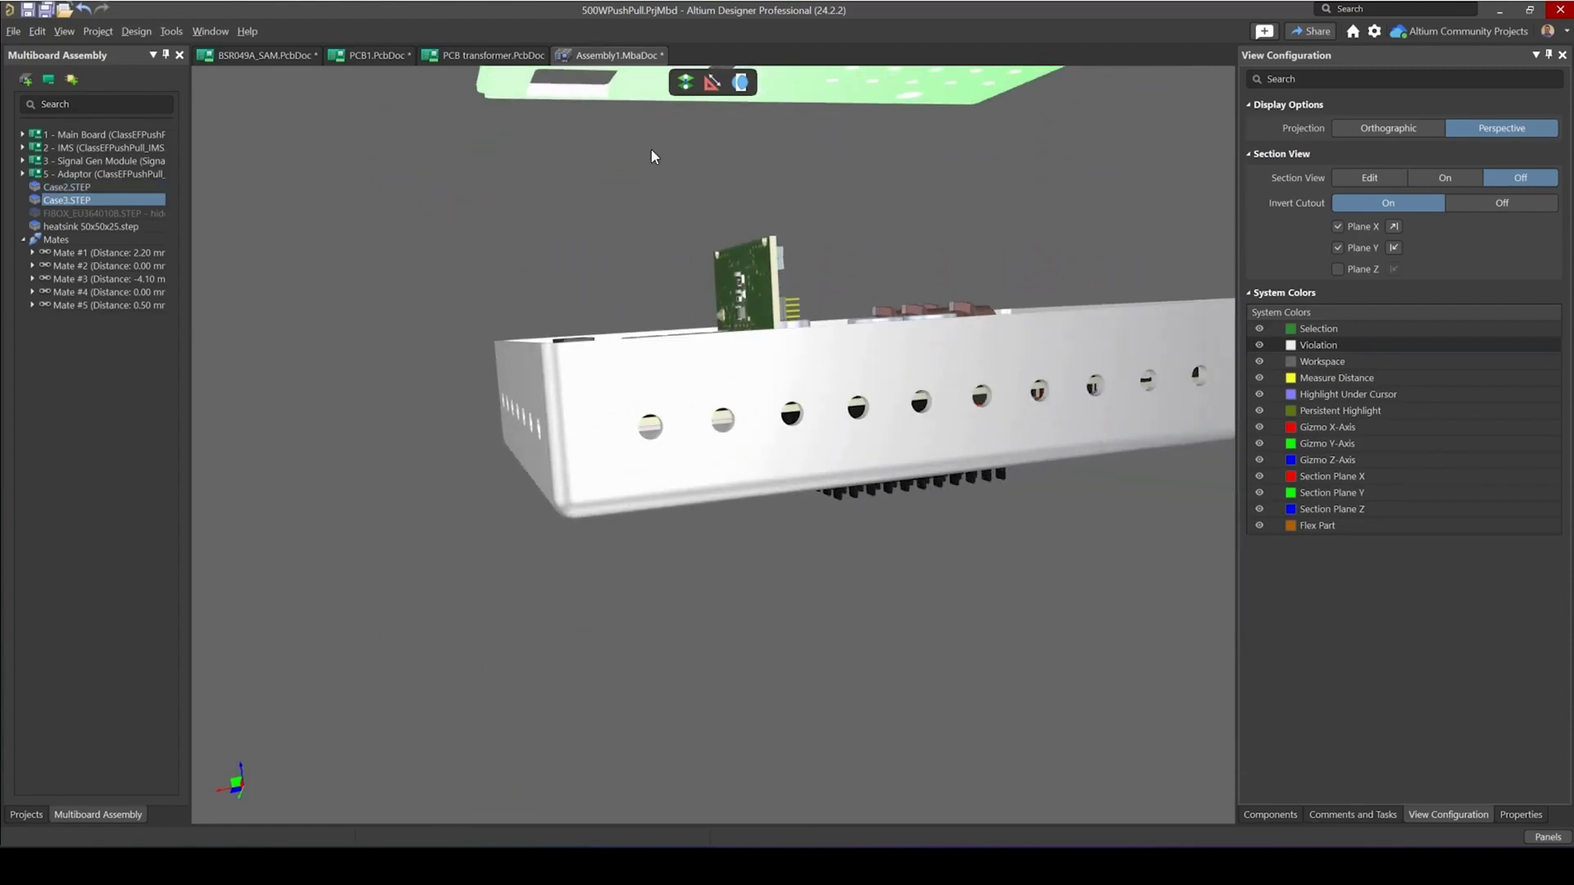
pyautogui.click(689, 80)
pyautogui.keyDown('shift'); pyautogui.moveTo(542, 111); pyautogui.dragTo(522, 179, button='right'); pyautogui.keyUp('shift')
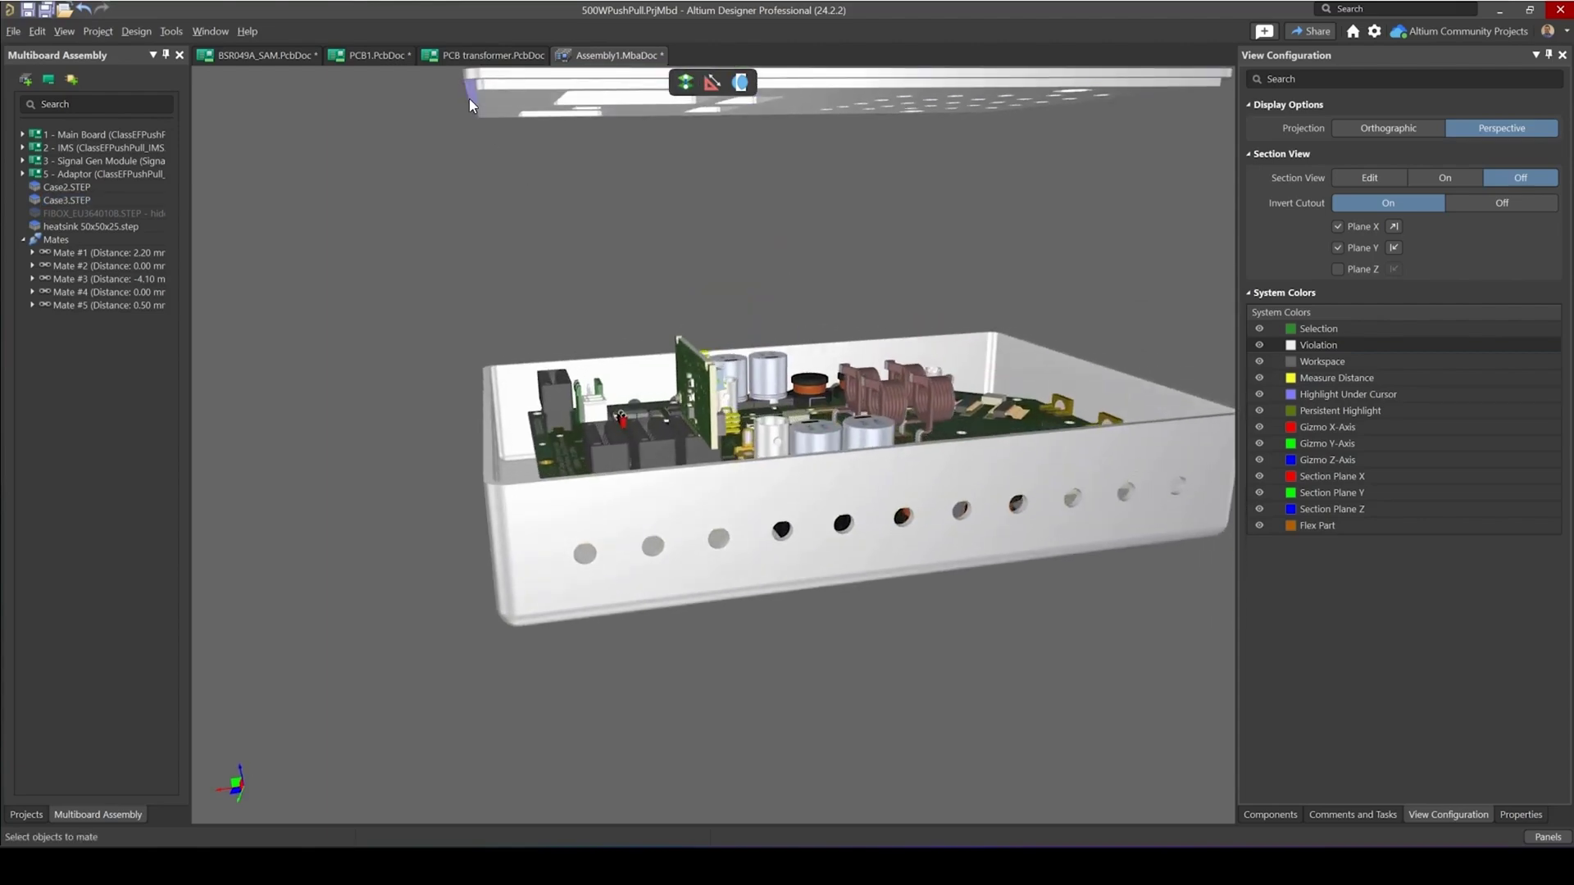
pyautogui.keyDown('shift'); pyautogui.moveTo(469, 98); pyautogui.dragTo(503, 628, button='right'); pyautogui.keyUp('shift')
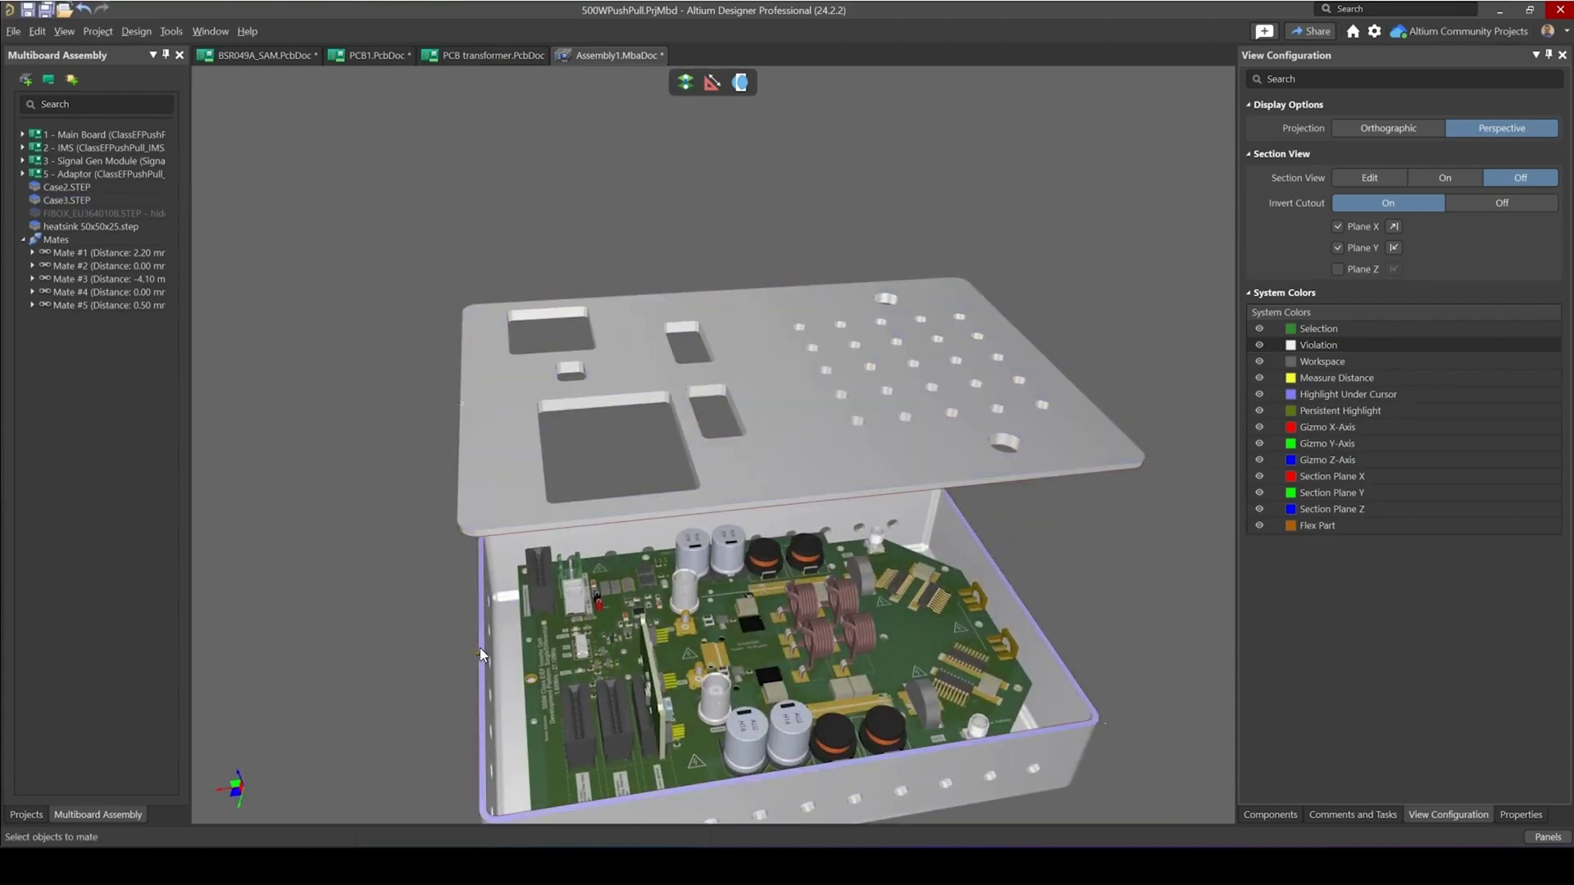
pyautogui.click(479, 647)
pyautogui.scroll(3, 617, 416)
pyautogui.keyDown('shift'); pyautogui.moveTo(617, 416); pyautogui.dragTo(959, 615, button='right'); pyautogui.keyUp('shift')
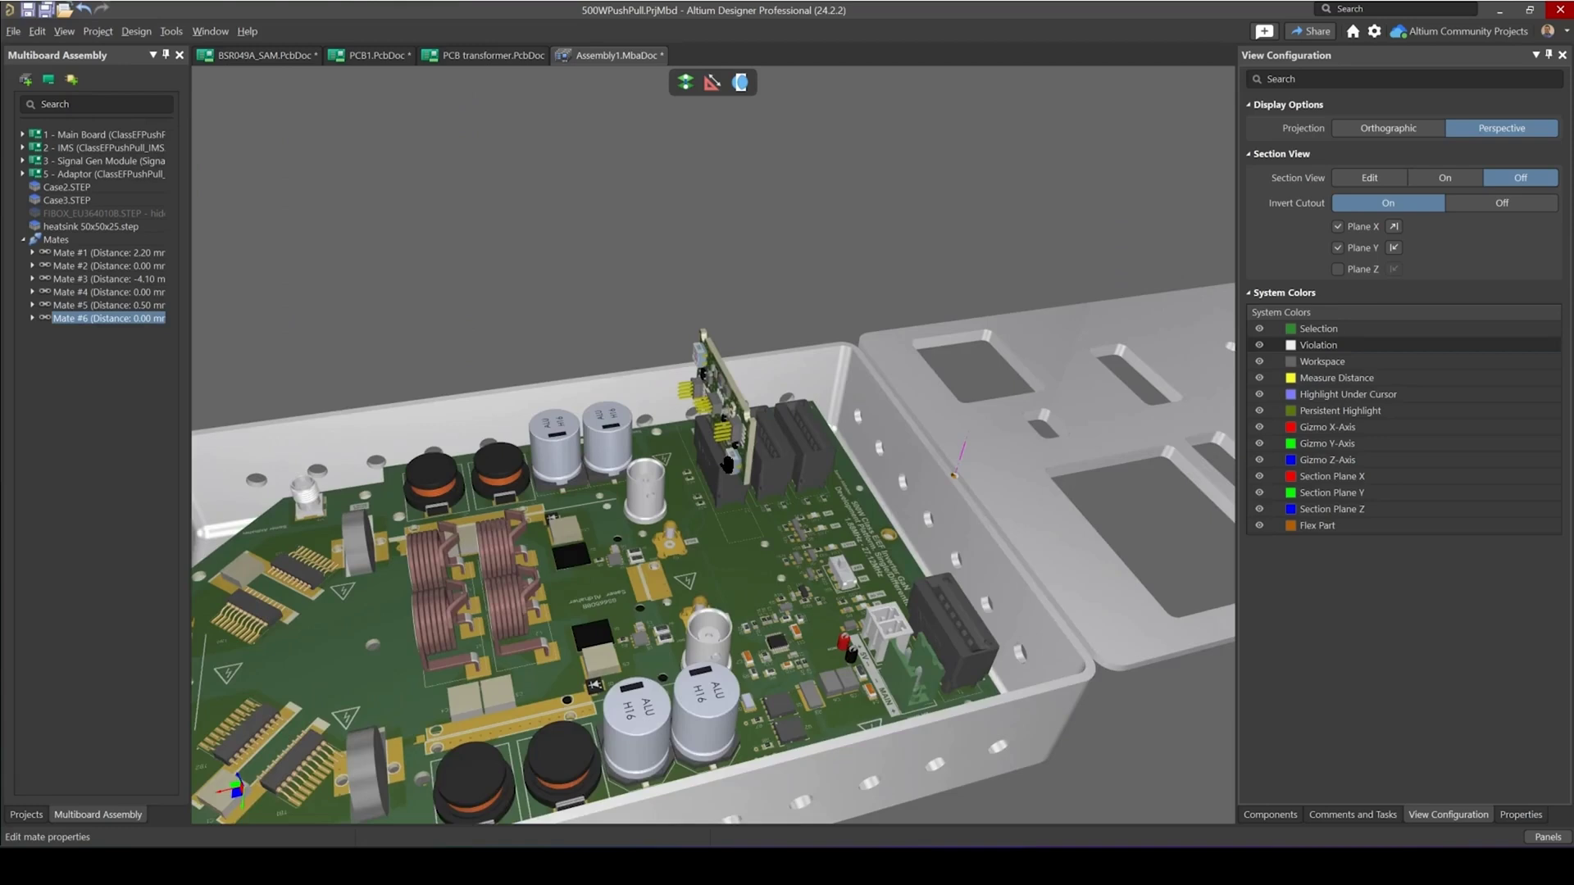
# - Set the rotation of the mate between Case2 and Case3 to 180 degrees
pyautogui.scroll(-3, 954, 442)
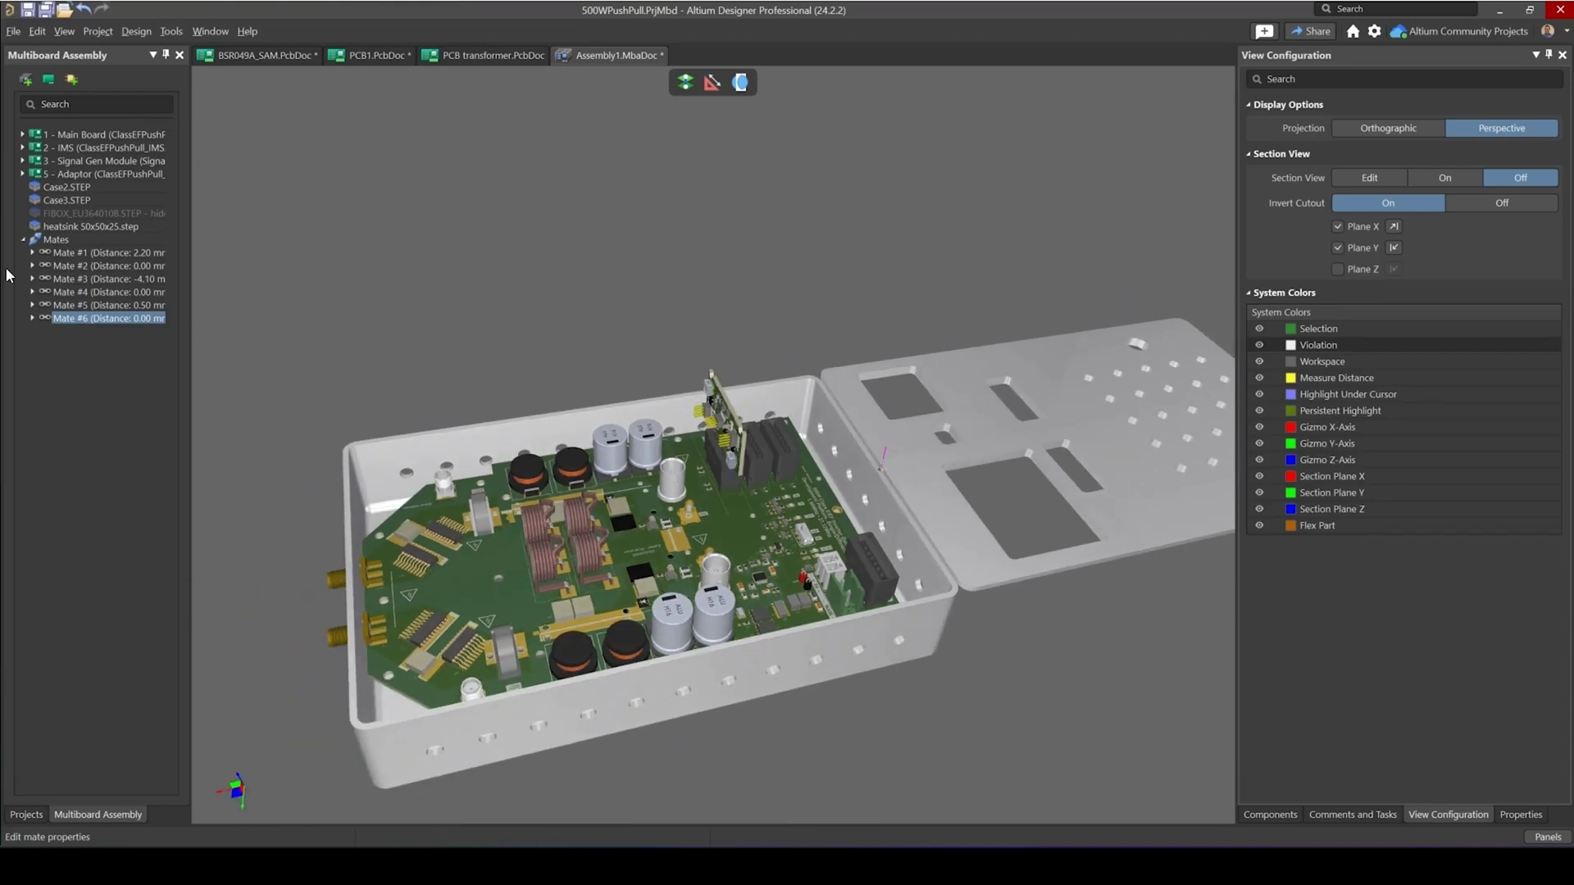
pyautogui.click(64, 324)
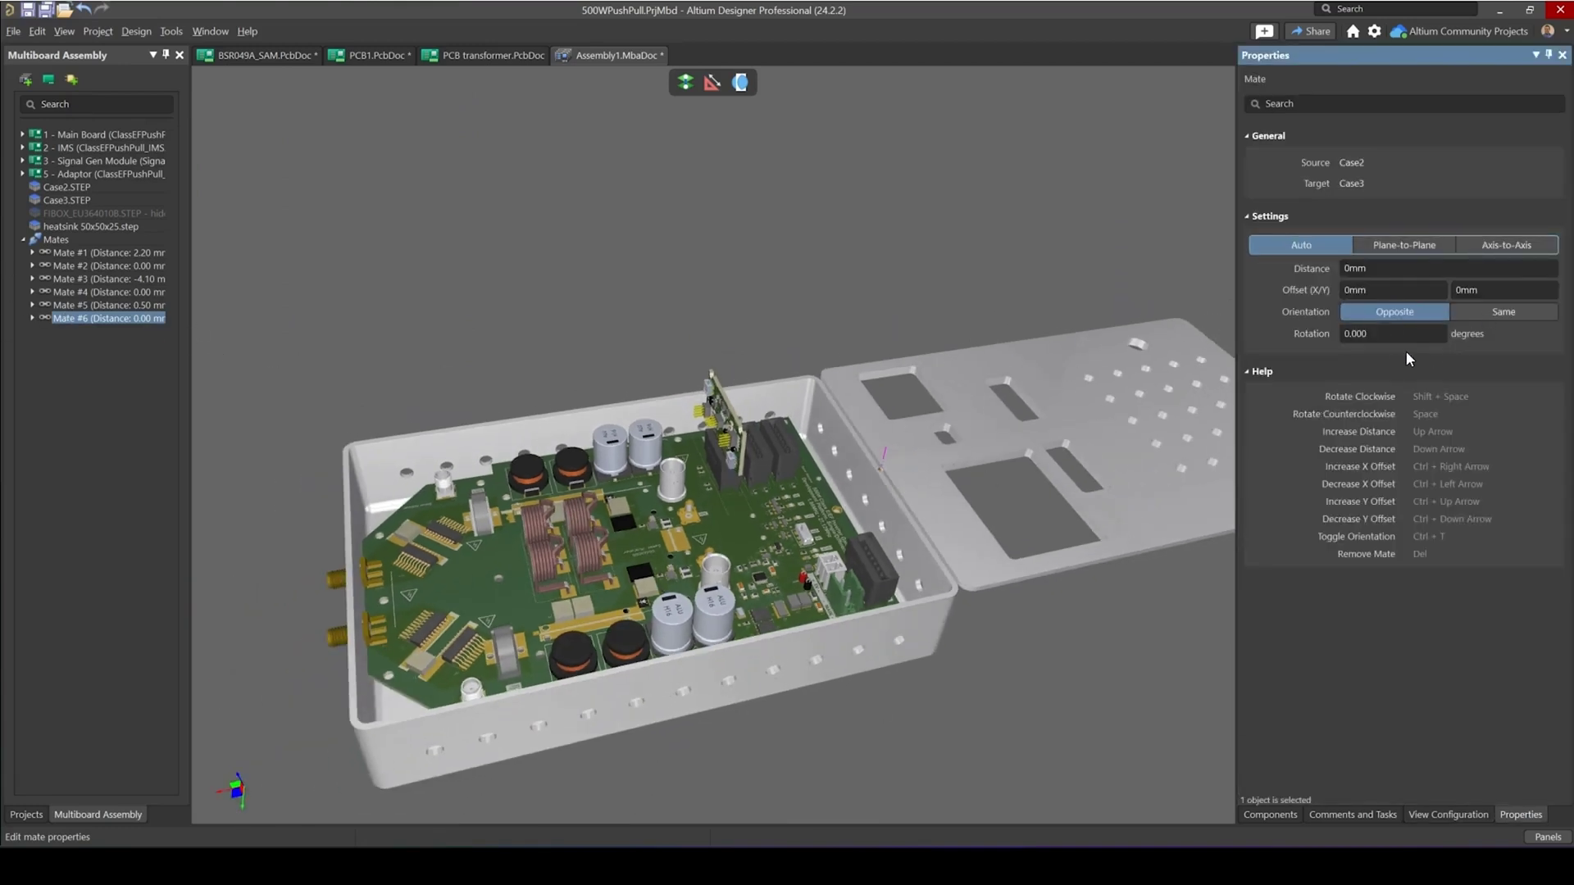
pyautogui.click(1386, 331)
pyautogui.write('180')
pyautogui.press('Return')
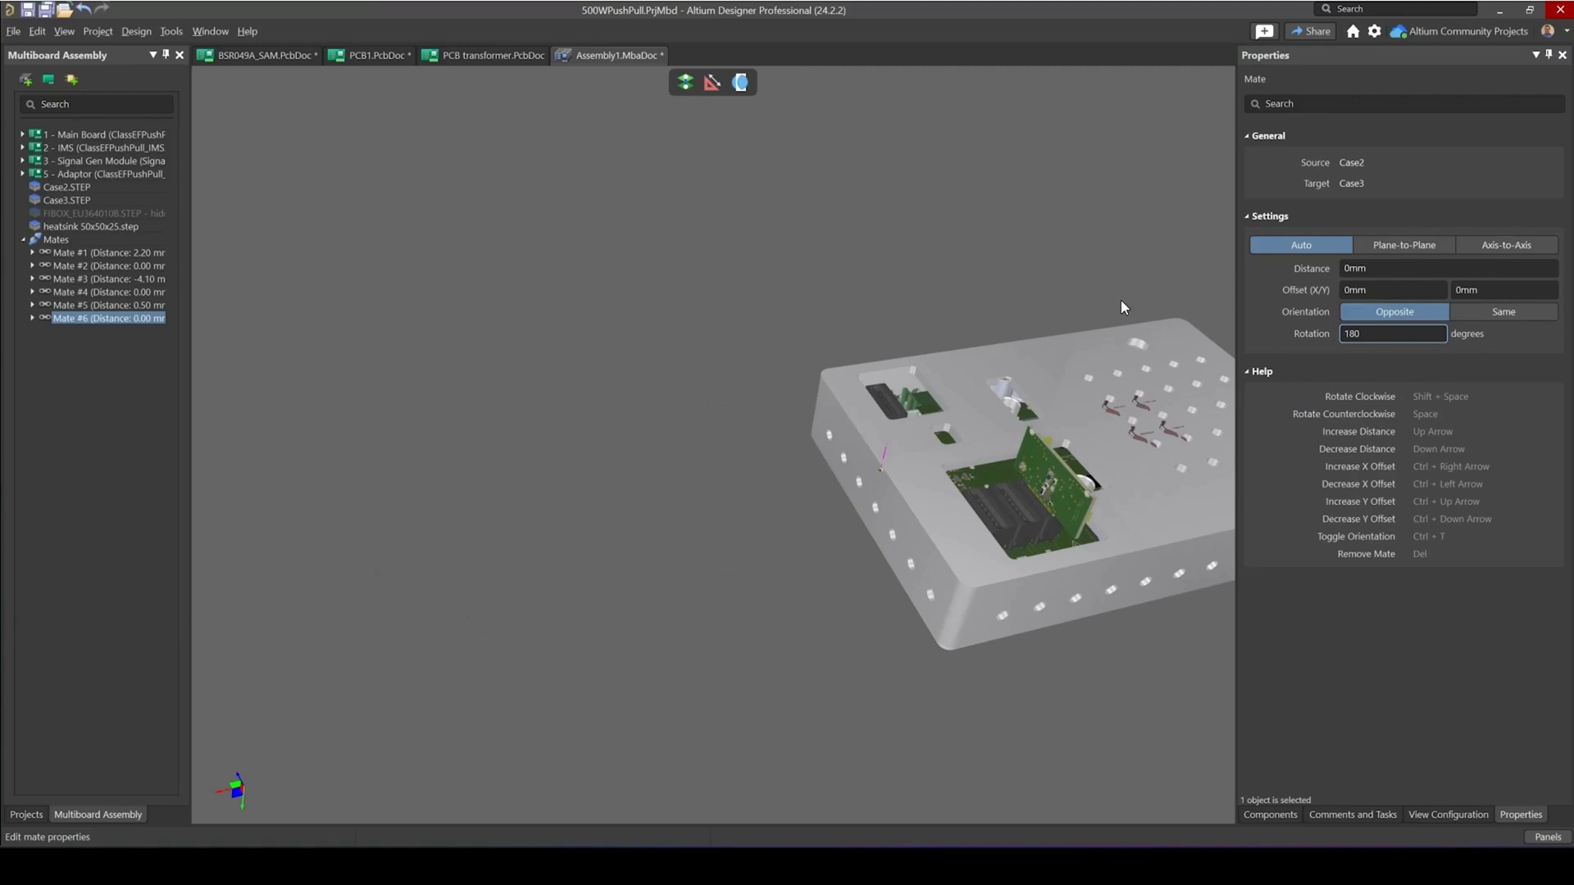
# - Make the Case3 lid and the Case2 body transparent to view the boards inside the closed case
pyautogui.rightClick(361, 473)
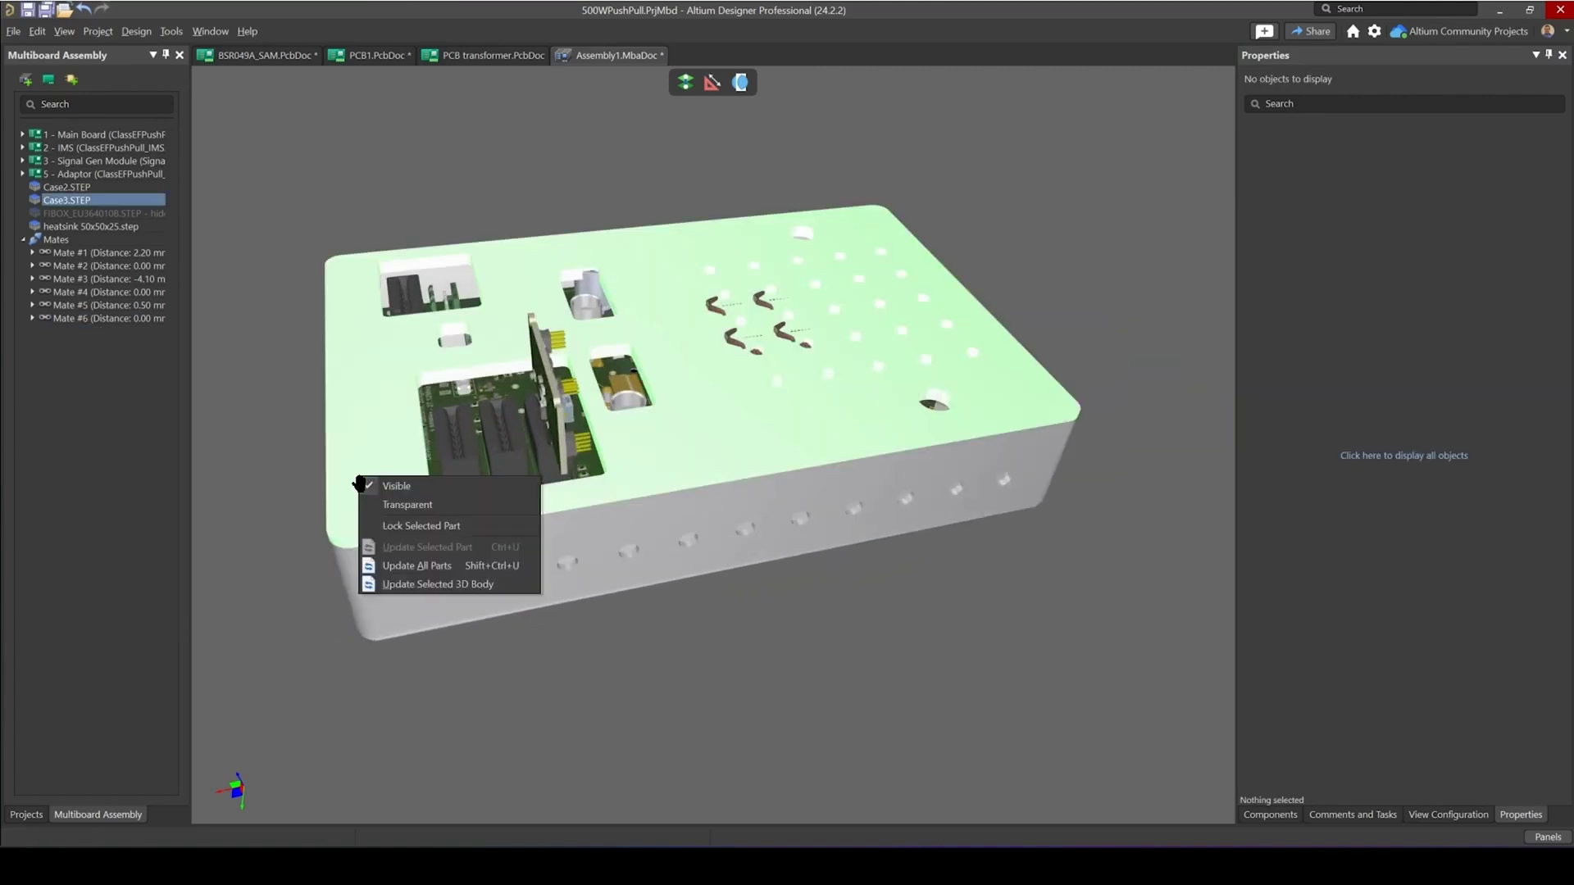
pyautogui.click(376, 503)
pyautogui.moveTo(409, 464); pyautogui.dragTo(460, 308, button='right')
pyautogui.moveTo(483, 533); pyautogui.dragTo(448, 507, button='middle')
pyautogui.moveTo(464, 510)
pyautogui.keyDown('shift'); pyautogui.mouseDown(button='right')
pyautogui.moveTo(316, 580)
pyautogui.moveTo(460, 550)
pyautogui.moveTo(436, 576)
pyautogui.moveTo(374, 549)
pyautogui.moveTo(639, 550)
pyautogui.moveTo(698, 395)
pyautogui.moveTo(621, 351)
pyautogui.moveTo(731, 281)
pyautogui.moveTo(501, 486)
pyautogui.moveTo(451, 510)
pyautogui.mouseUp(button='right'); pyautogui.keyUp('shift')
pyautogui.rightClick(373, 548)
pyautogui.click(382, 576)
pyautogui.scroll(-2, 766, 282)
pyautogui.keyDown('ctrl'); pyautogui.scroll(-4, 784, 257); pyautogui.keyUp('ctrl')
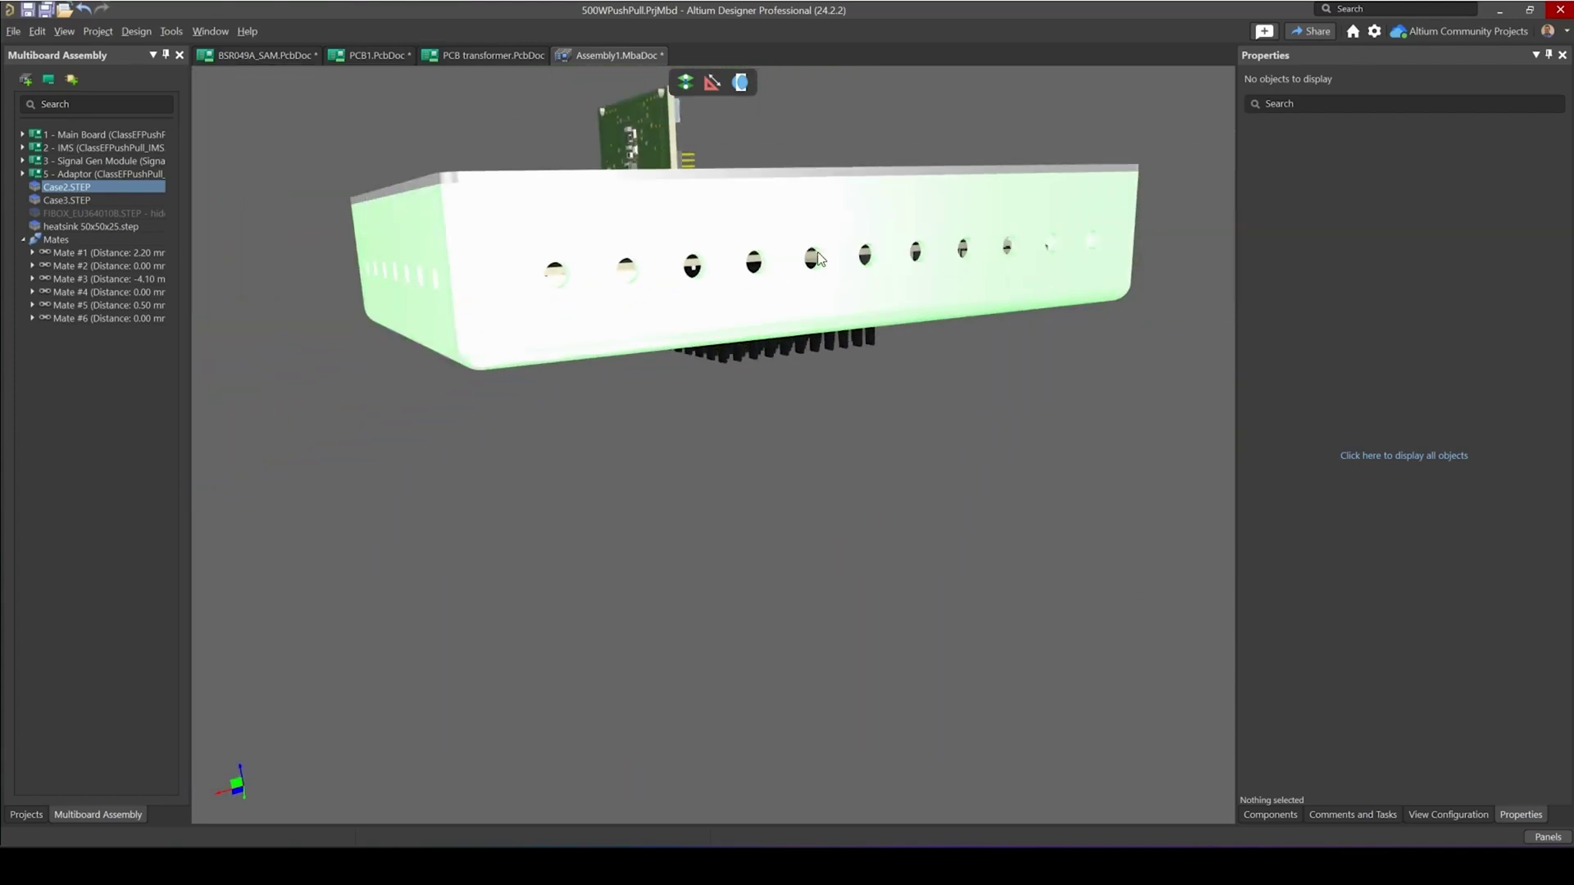
# - Run a collision check on the assembly, close the message list, and examine the marked areas on the Case3 lid
pyautogui.moveTo(818, 252); pyautogui.dragTo(662, 289, button='right')
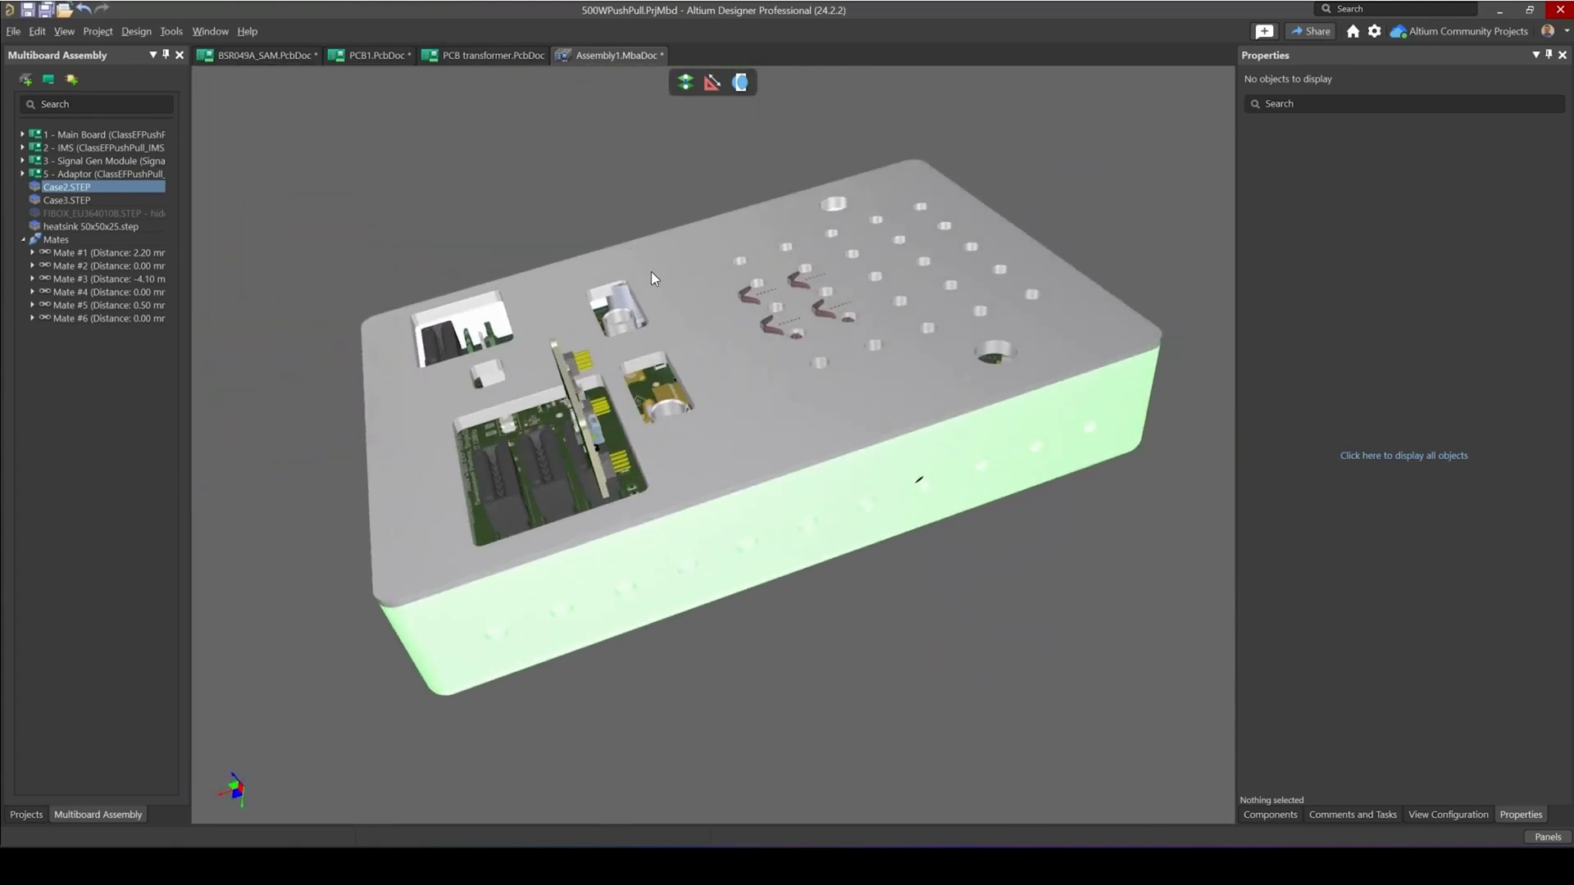
pyautogui.keyDown('ctrl'); pyautogui.scroll(2, 652, 274); pyautogui.keyUp('ctrl')
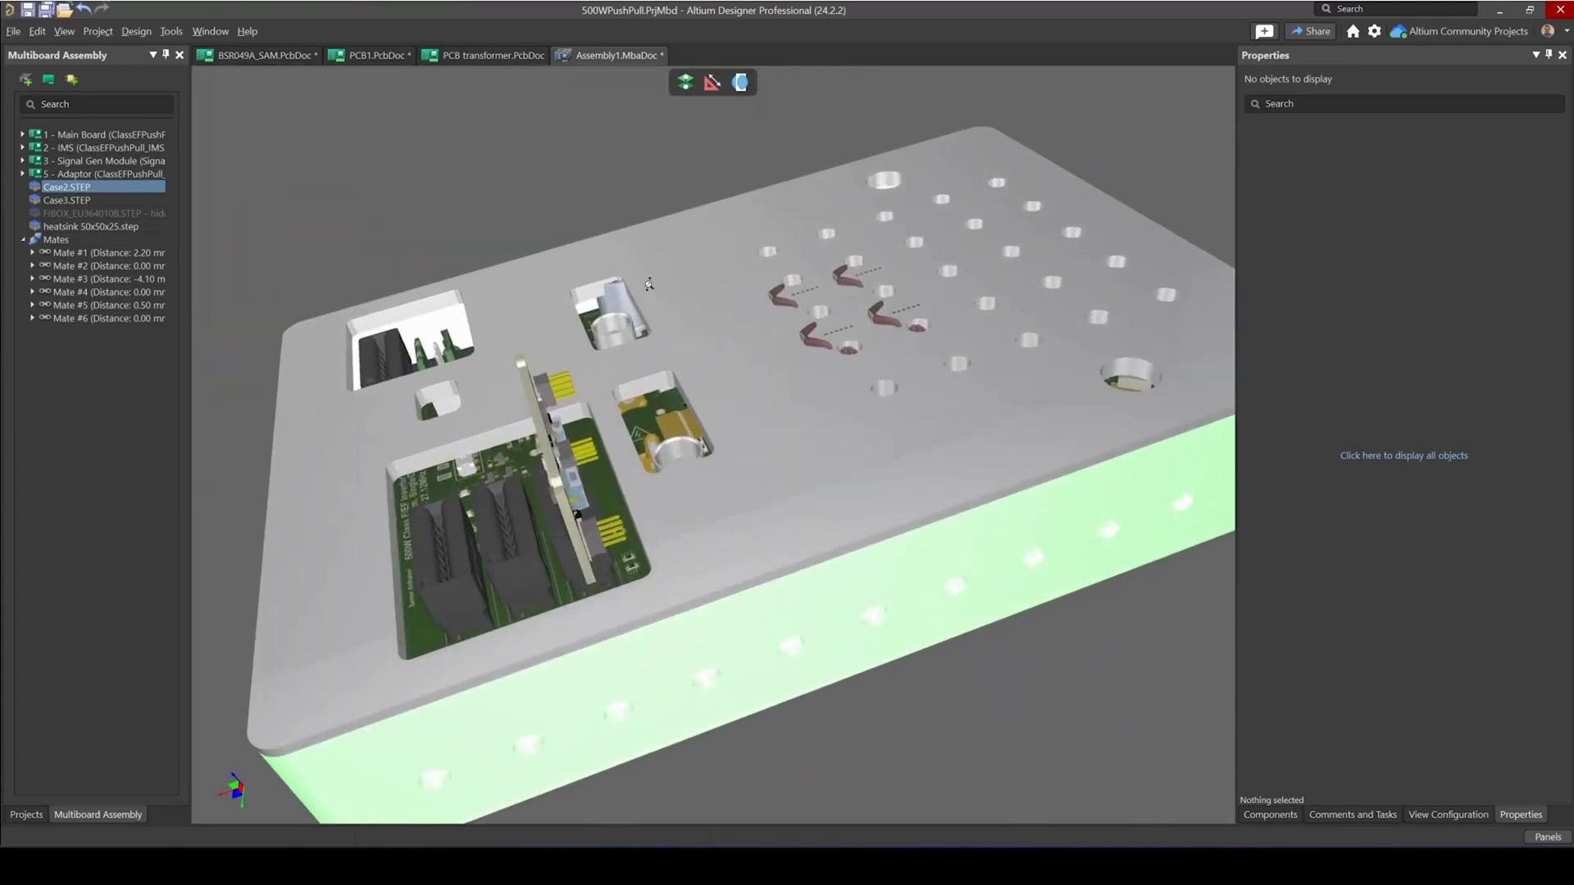
pyautogui.click(167, 31)
pyautogui.click(209, 98)
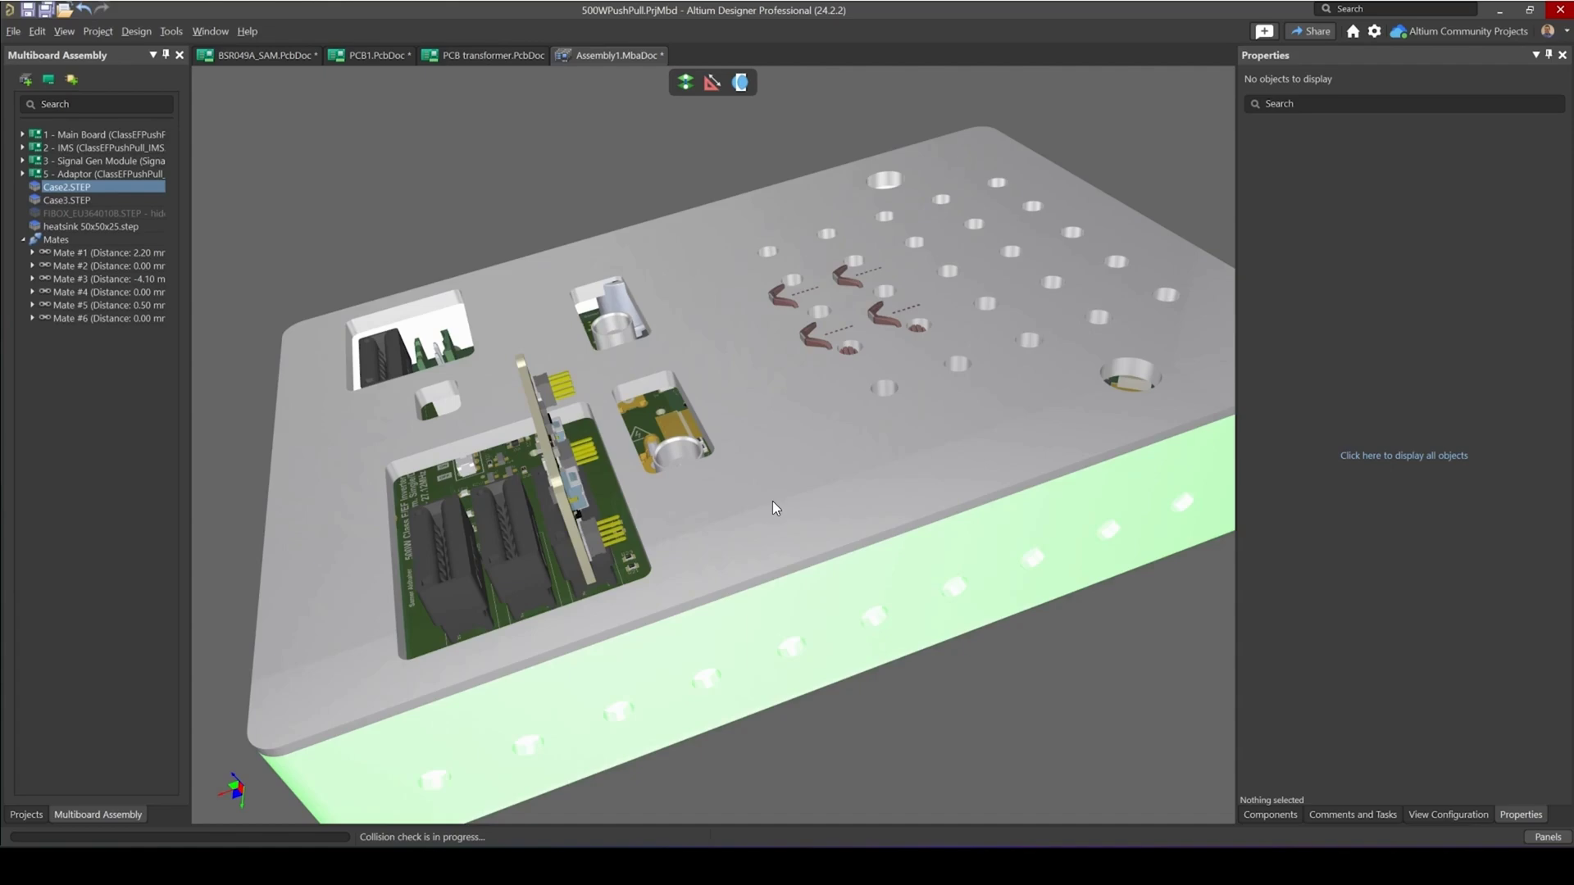
pyautogui.rightClick(822, 499)
pyautogui.moveTo(660, 168); pyautogui.dragTo(640, 169)
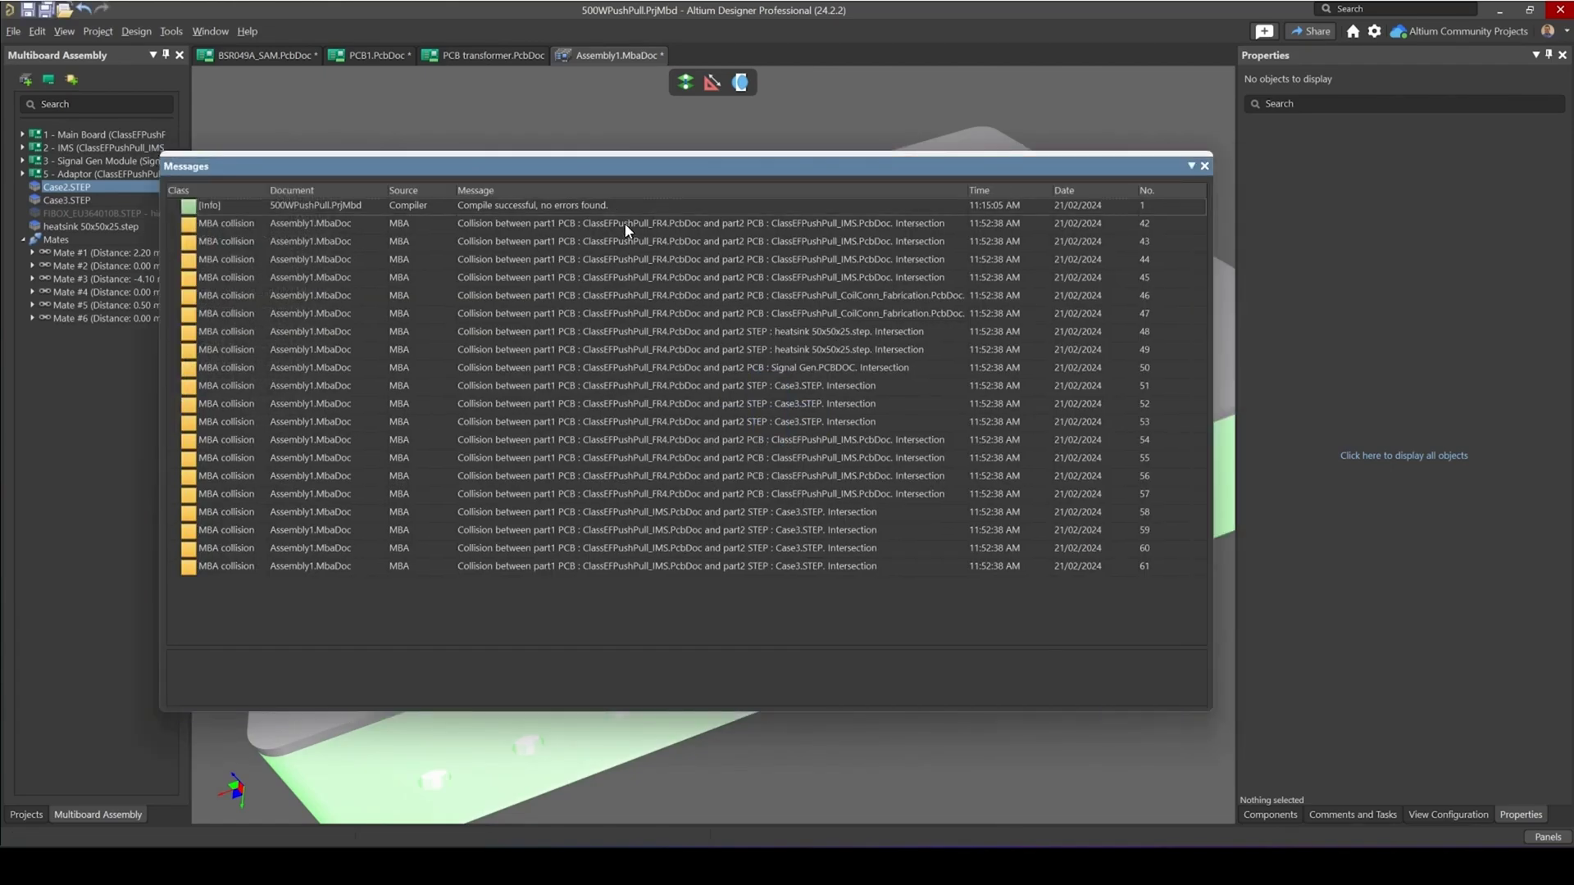
pyautogui.click(1205, 166)
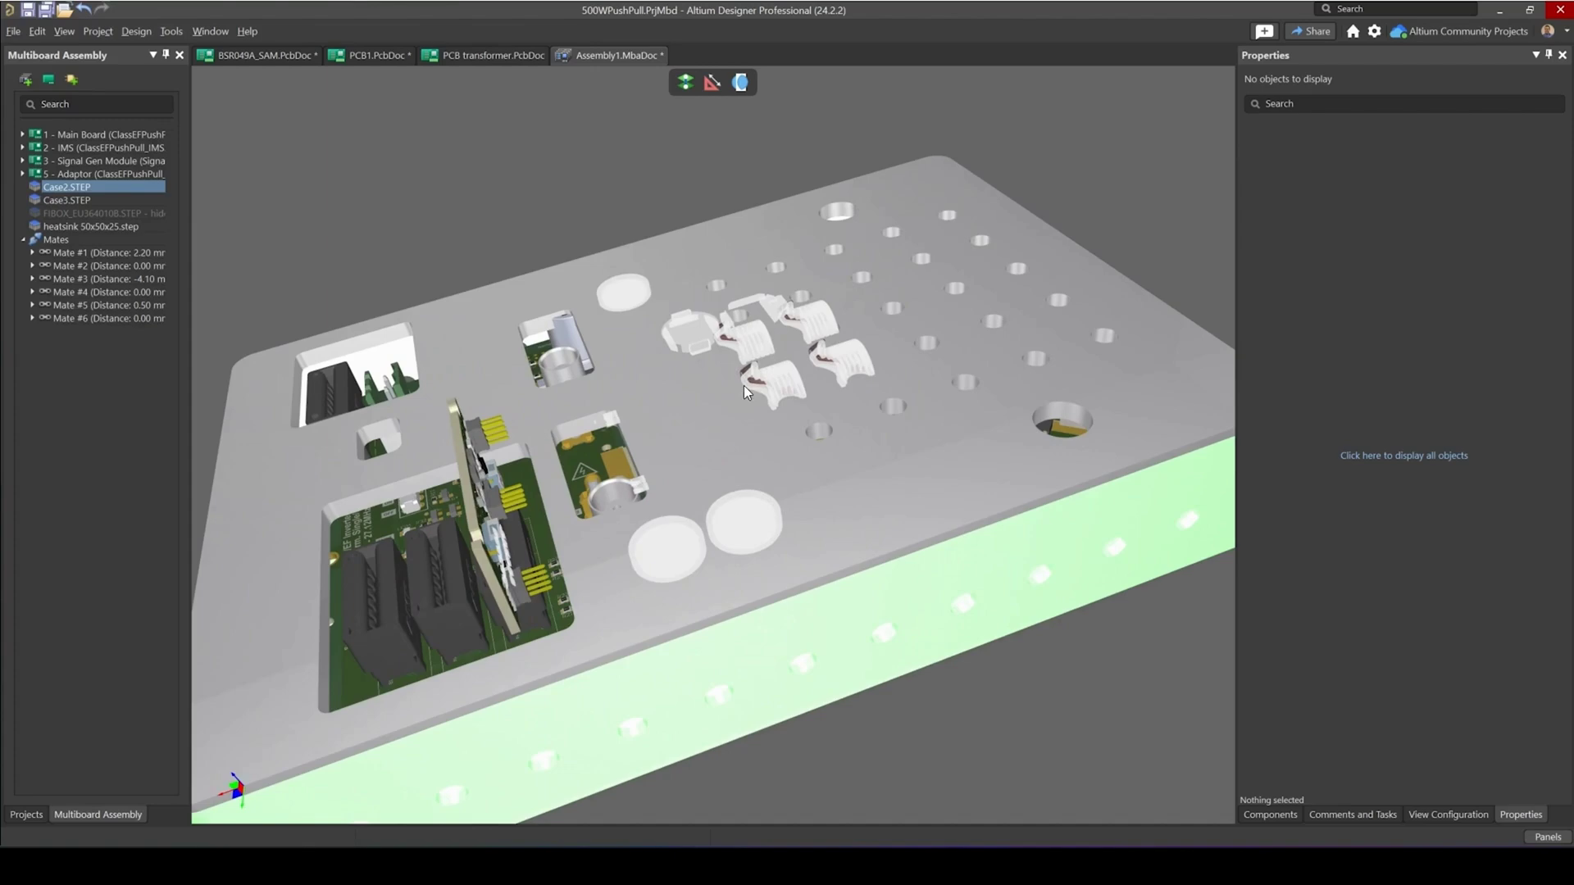
pyautogui.keyDown('shift'); pyautogui.moveTo(806, 351); pyautogui.dragTo(671, 355, button='right'); pyautogui.keyUp('shift')
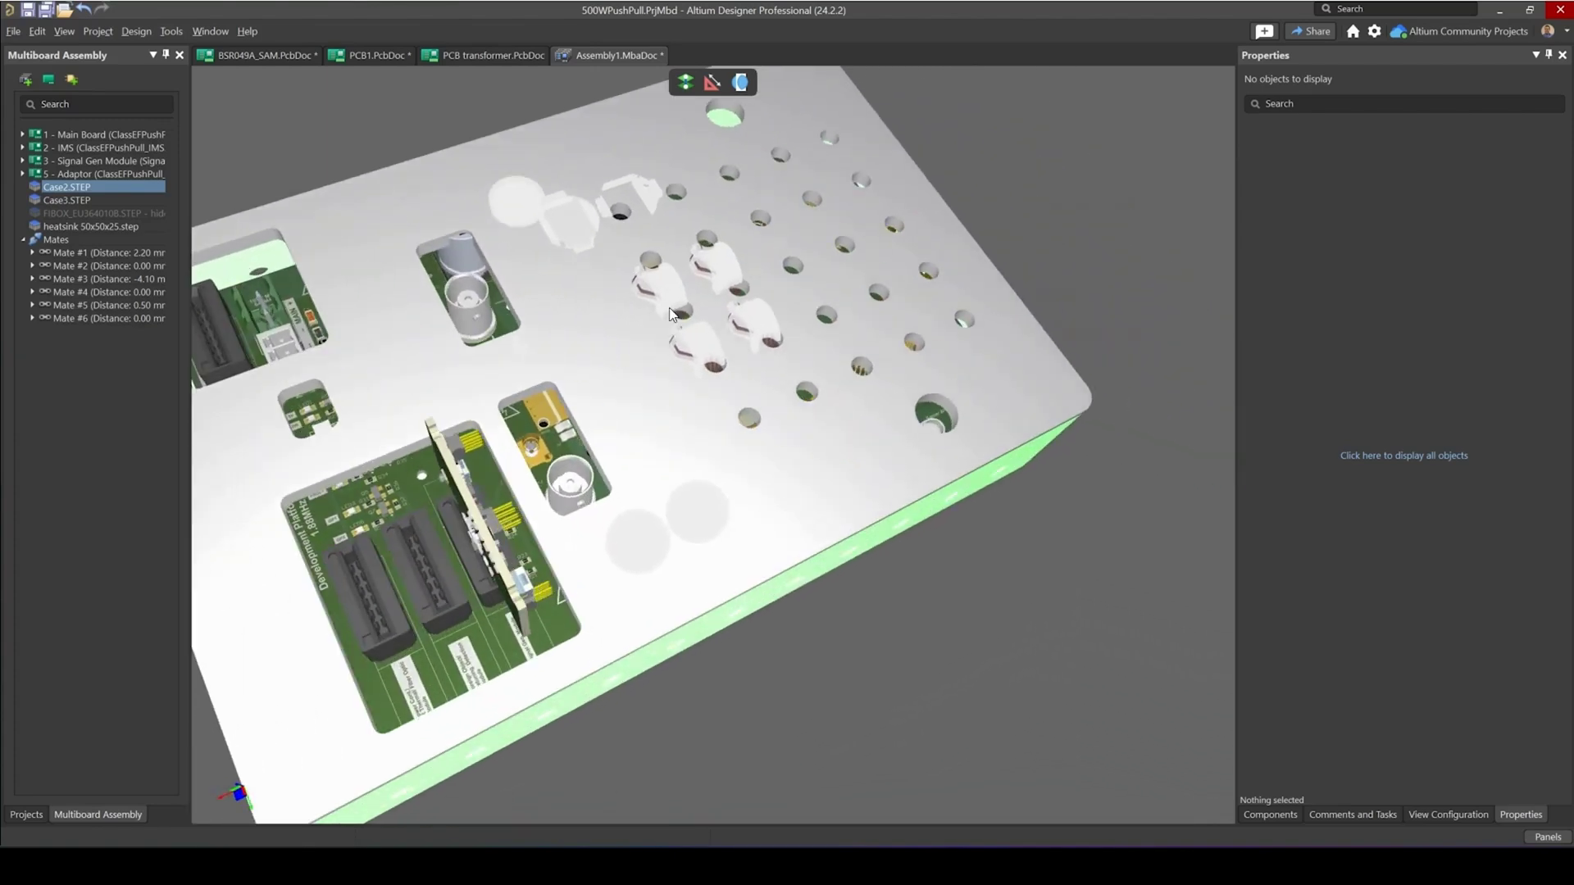
pyautogui.moveTo(671, 355); pyautogui.dragTo(685, 340, button='middle')
pyautogui.keyDown('ctrl'); pyautogui.scroll(-5, 684, 341); pyautogui.keyUp('ctrl')
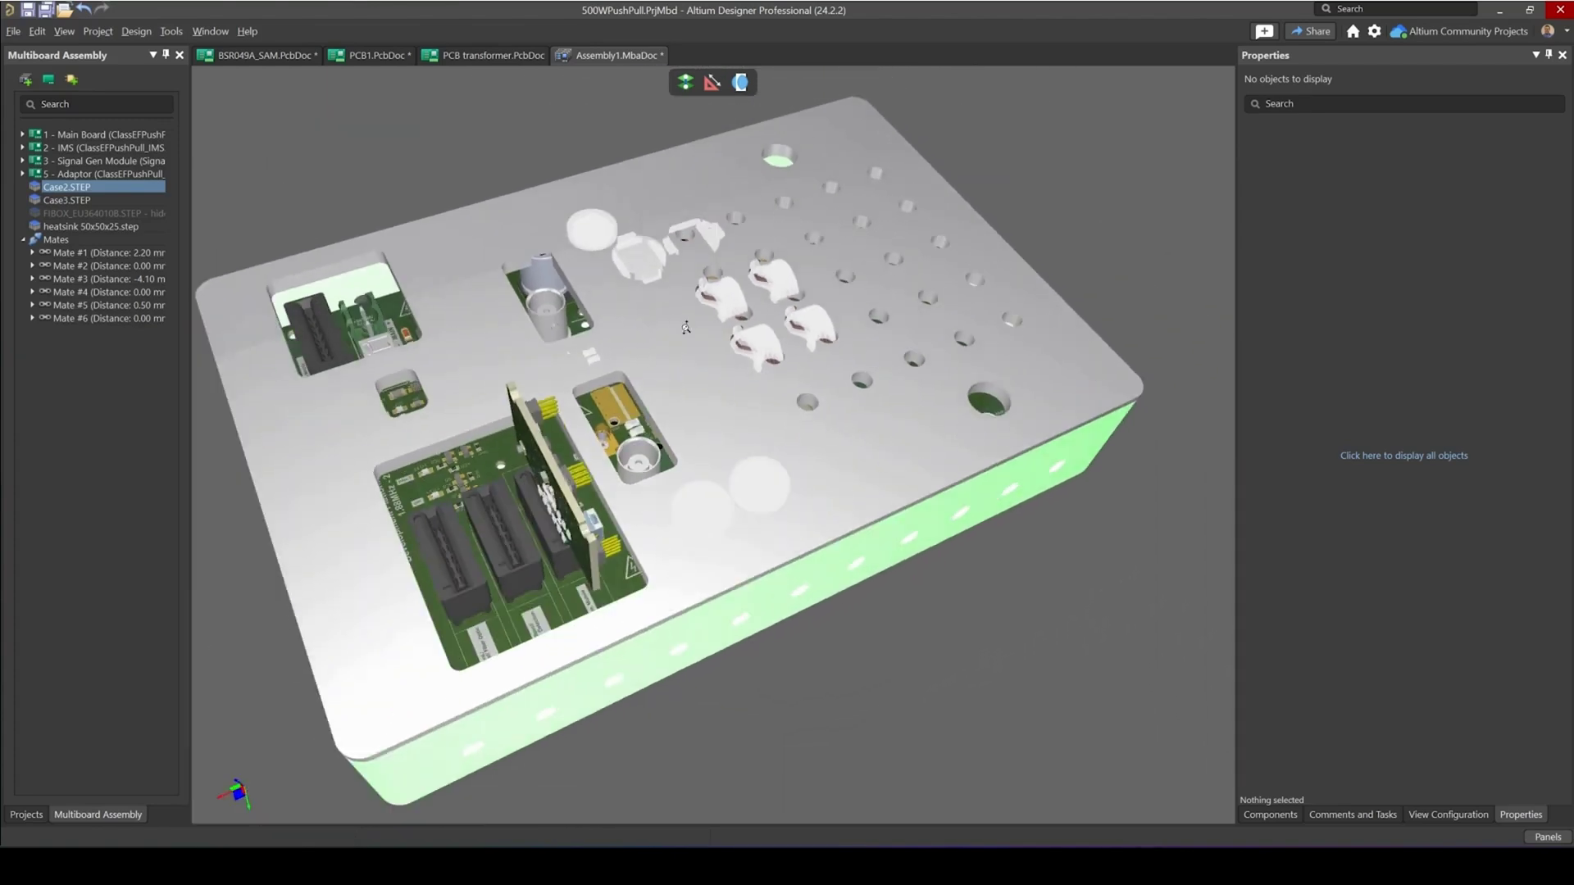
# - Clear the selection and change the Violation system color to red
pyautogui.click(563, 144)
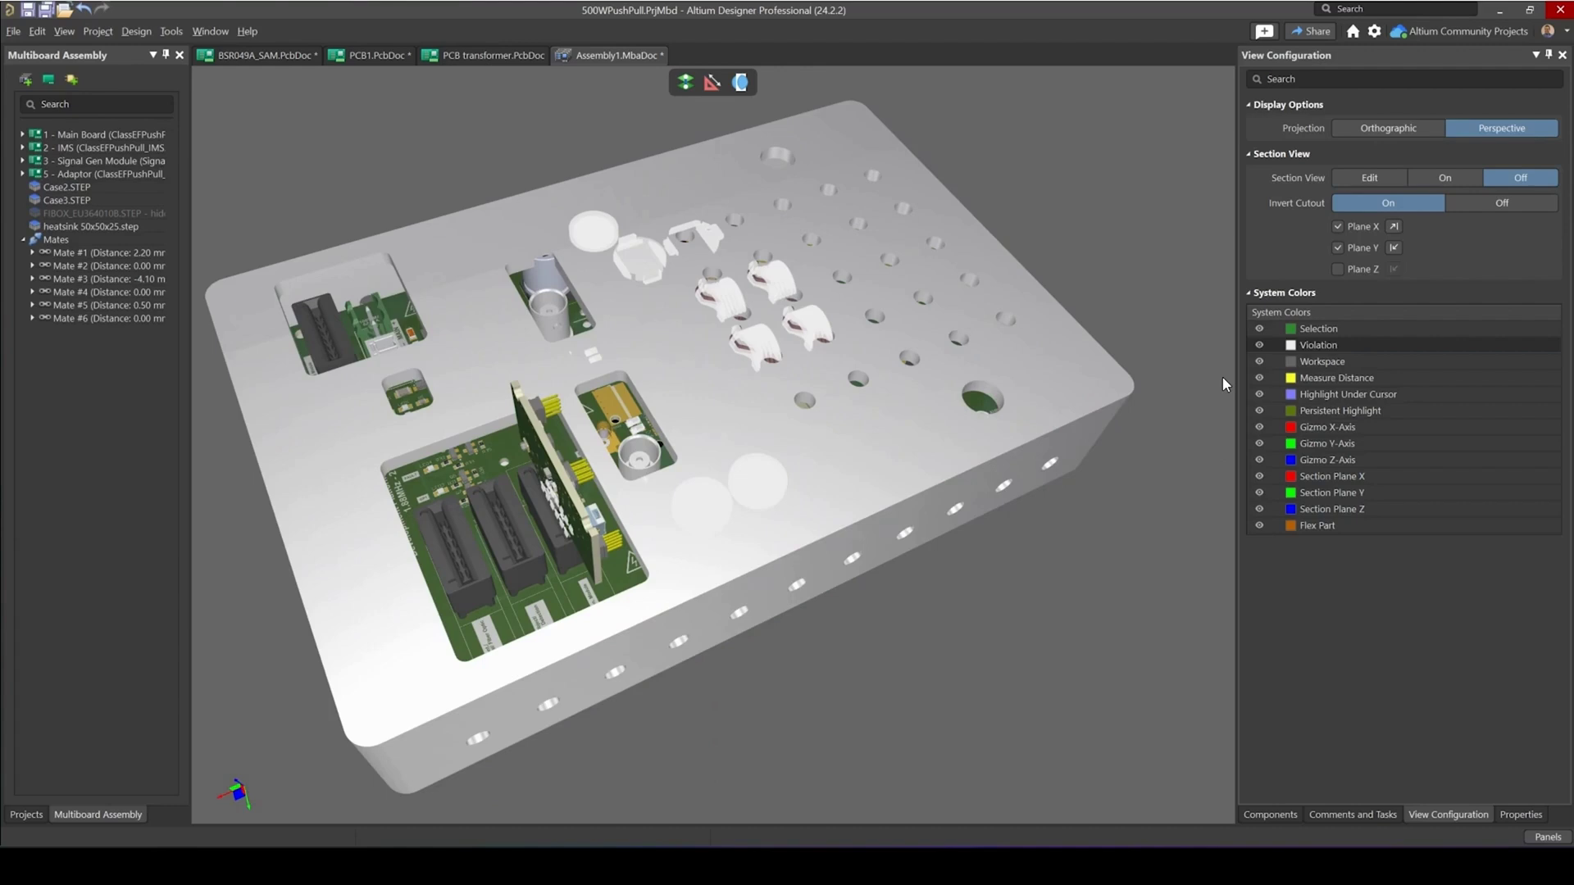
pyautogui.click(1291, 348)
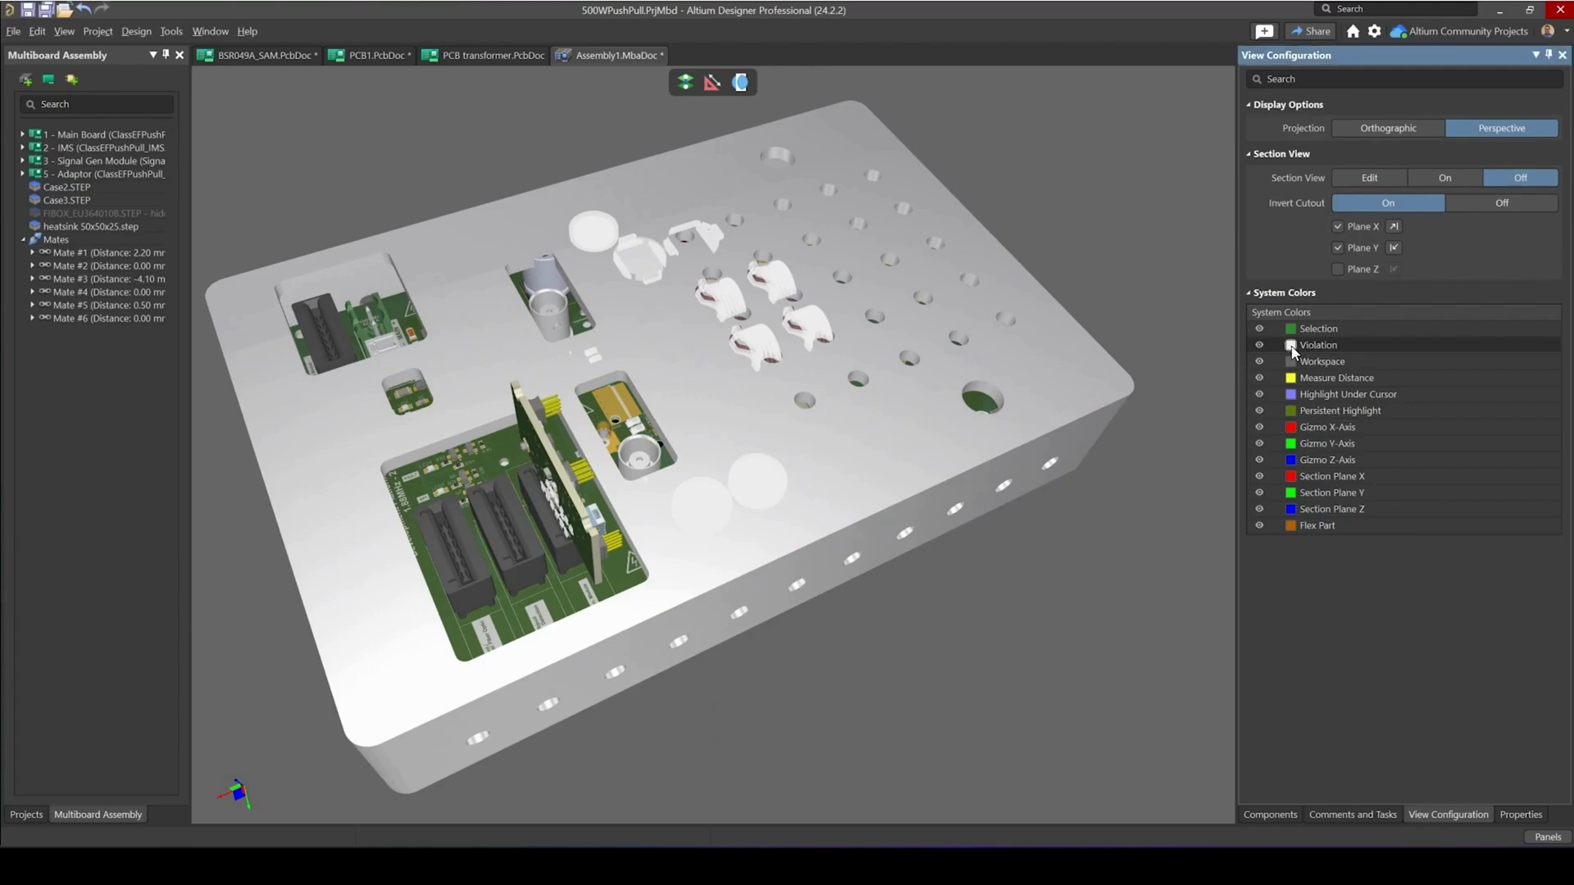
pyautogui.click(1292, 346)
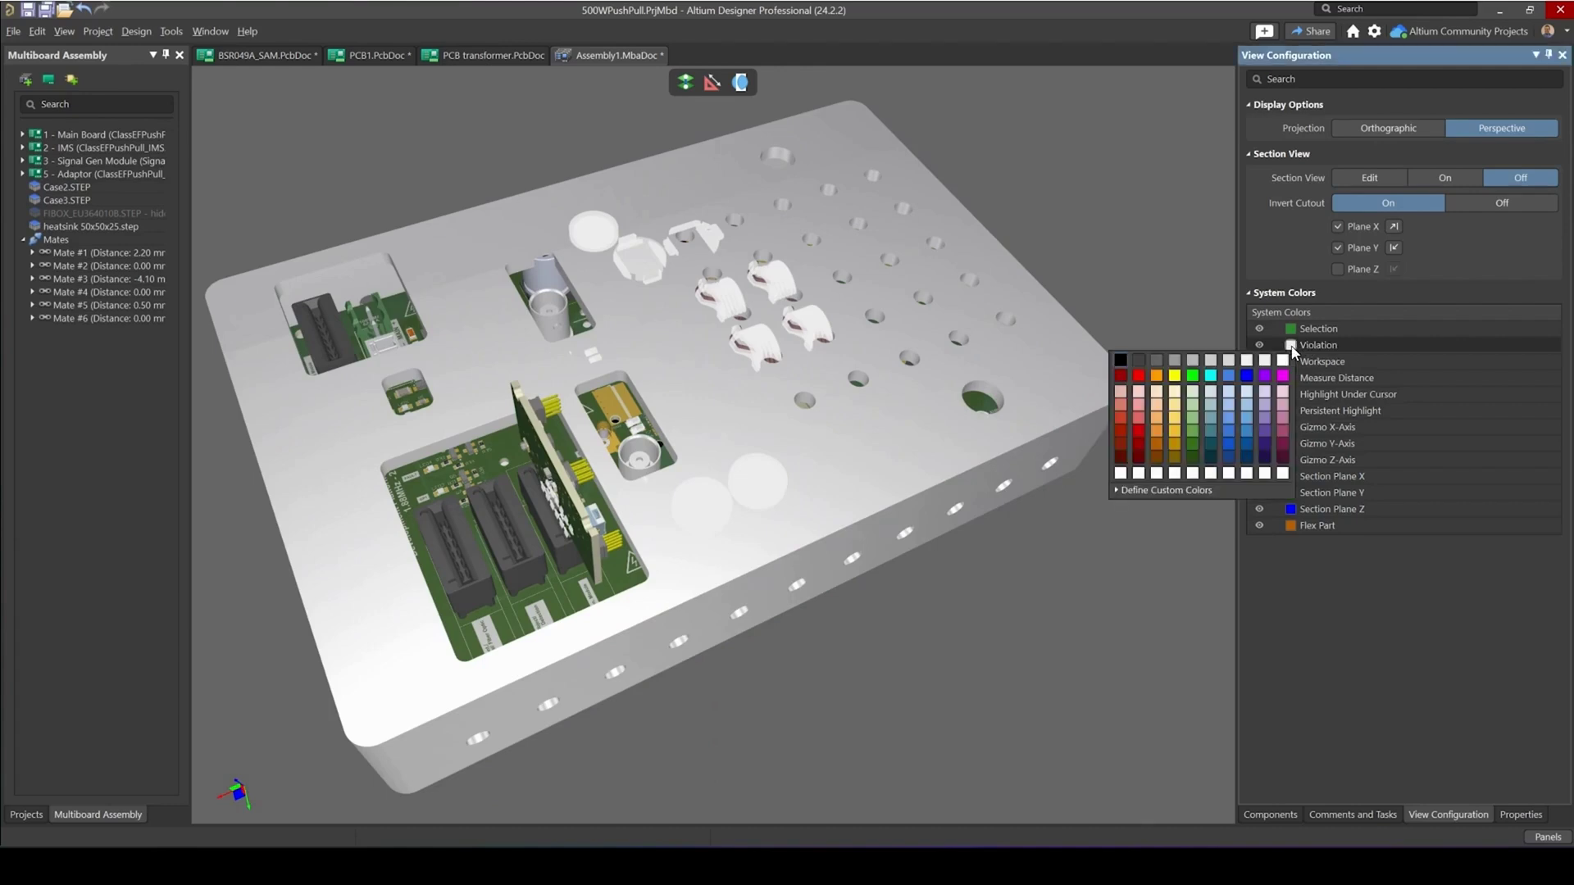
pyautogui.click(1140, 377)
pyautogui.keyDown('shift'); pyautogui.moveTo(873, 508); pyautogui.dragTo(697, 533, button='right'); pyautogui.keyUp('shift')
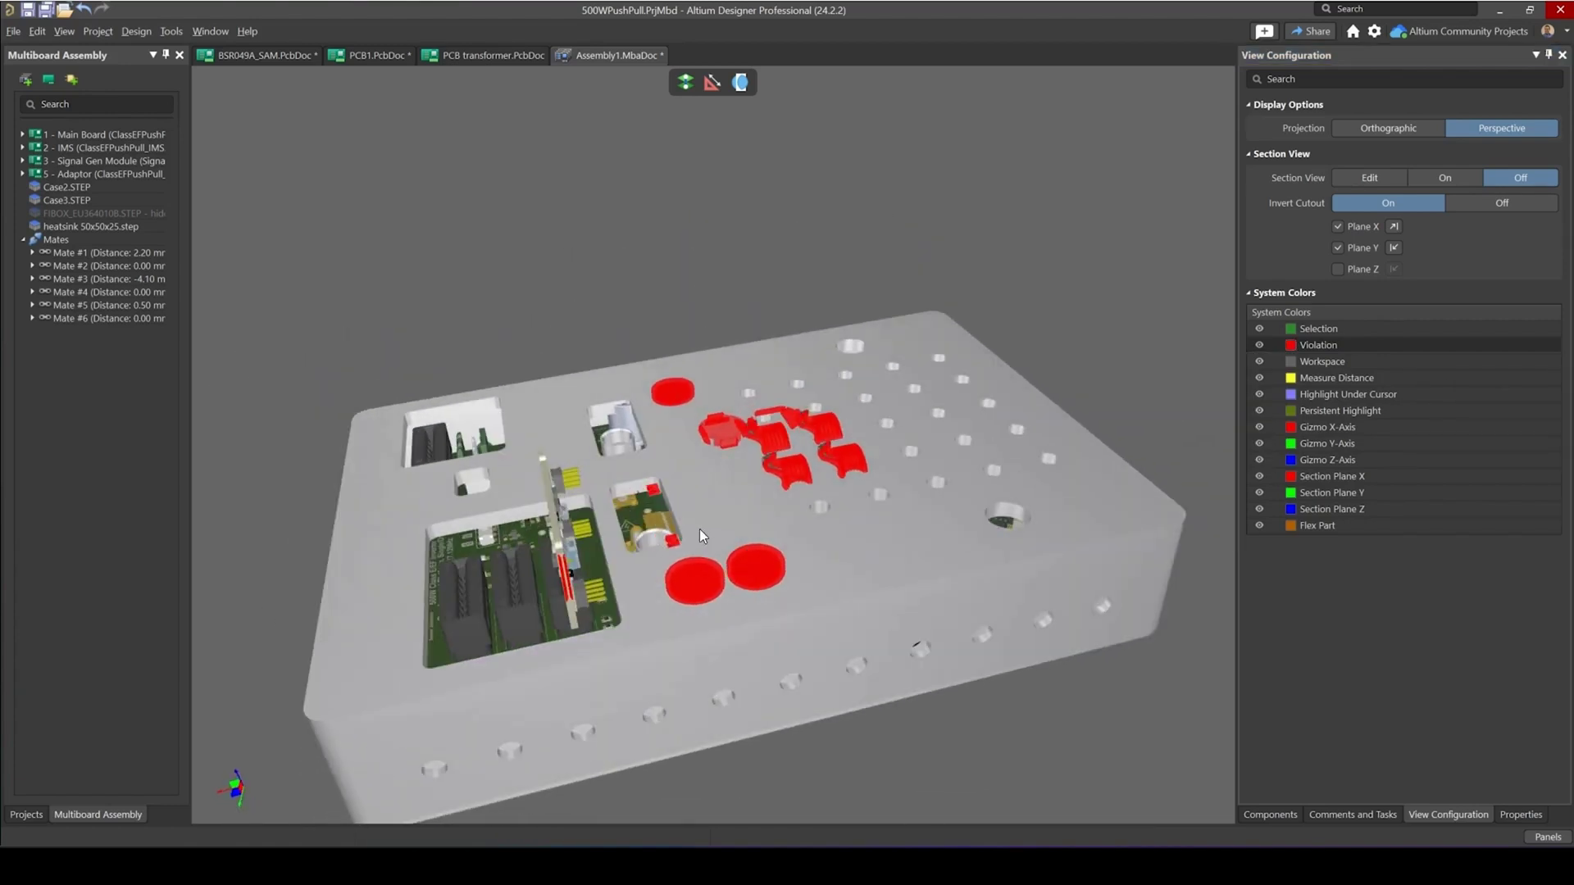
pyautogui.moveTo(701, 529)
pyautogui.keyDown('shift'); pyautogui.mouseDown(button='right')
pyautogui.moveTo(756, 484)
pyautogui.moveTo(751, 527)
pyautogui.moveTo(694, 531)
pyautogui.mouseUp(button='right'); pyautogui.keyUp('shift')
pyautogui.moveTo(534, 339); pyautogui.dragTo(561, 318, button='right')
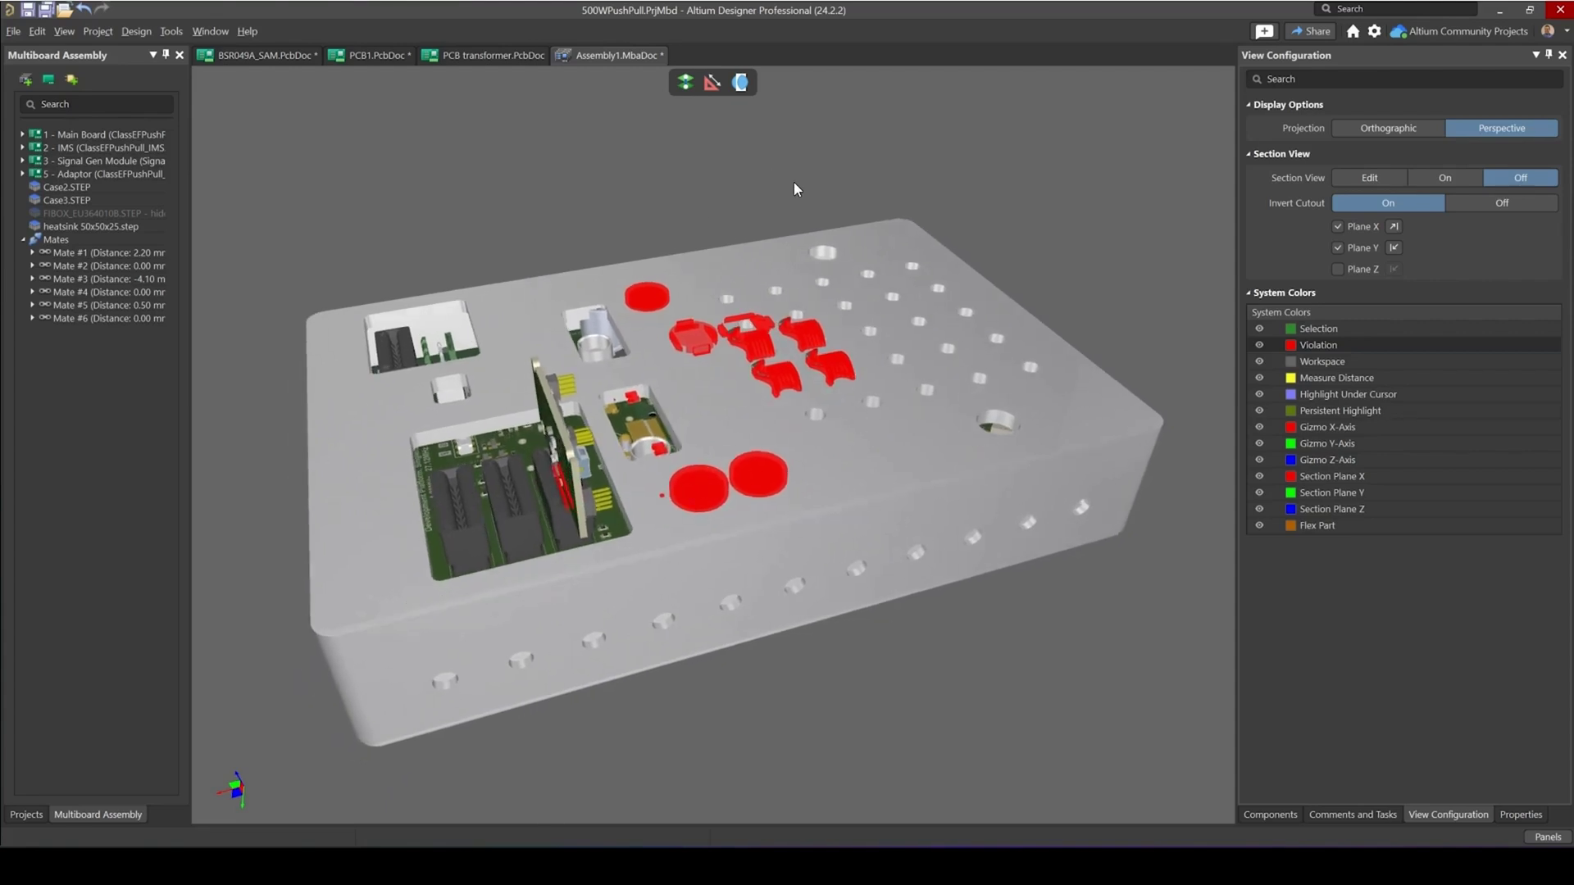
# - Start editing the section view and move the Y section plane into the case so it cuts through the lid and boards
pyautogui.keyDown('shift'); pyautogui.moveTo(670, 481); pyautogui.dragTo(705, 404, button='right'); pyautogui.keyUp('shift')
pyautogui.keyDown('ctrl'); pyautogui.scroll(-3, 710, 403); pyautogui.keyUp('ctrl')
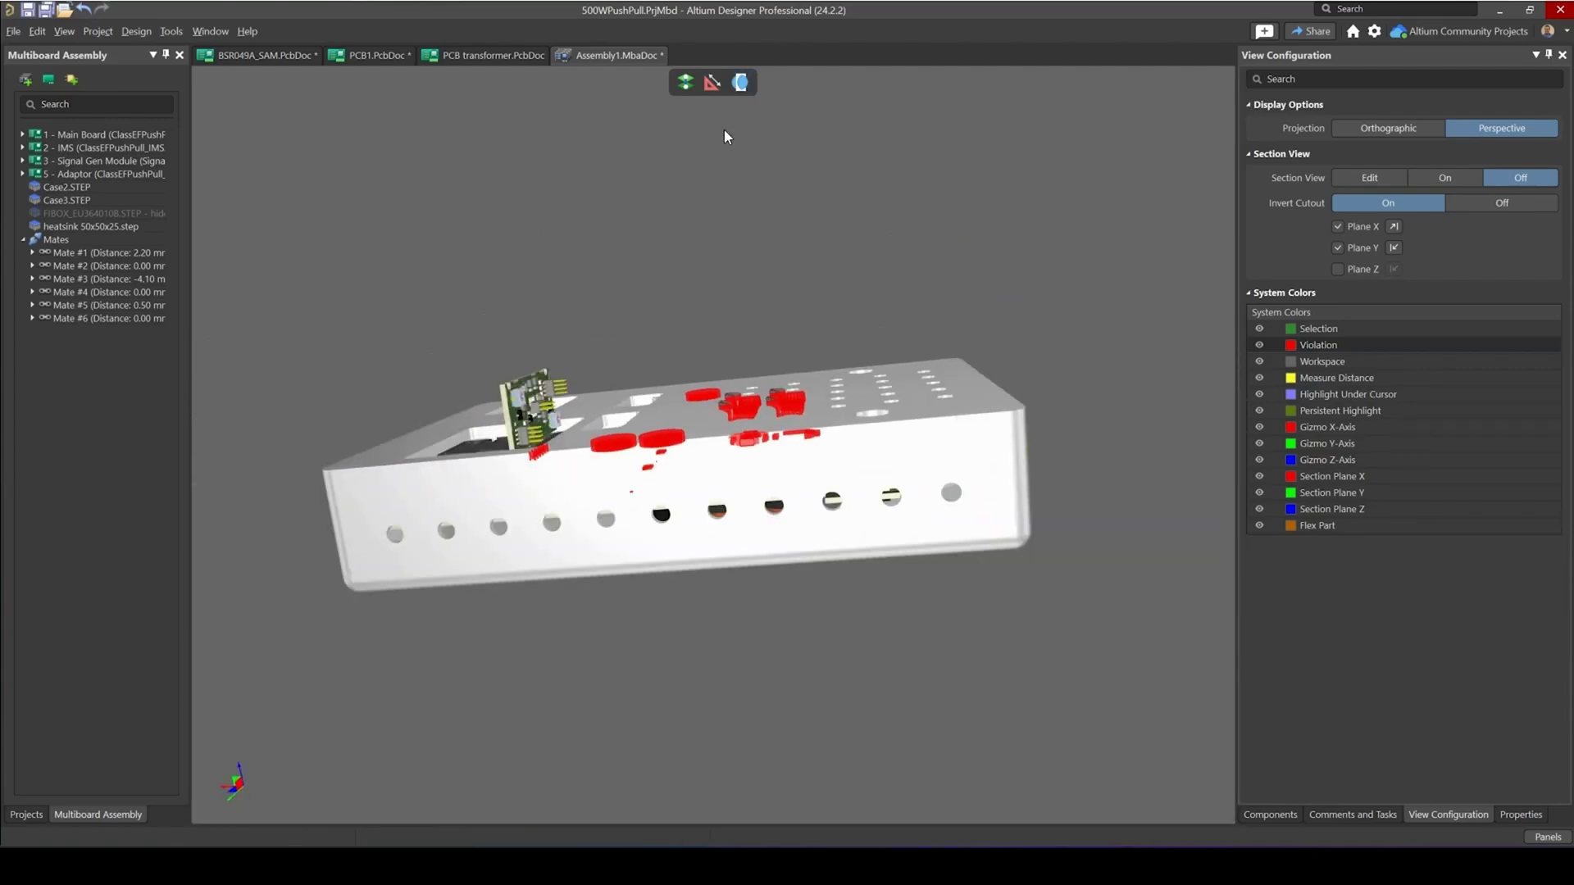
pyautogui.moveTo(725, 130); pyautogui.dragTo(719, 168, button='middle')
pyautogui.click(738, 85)
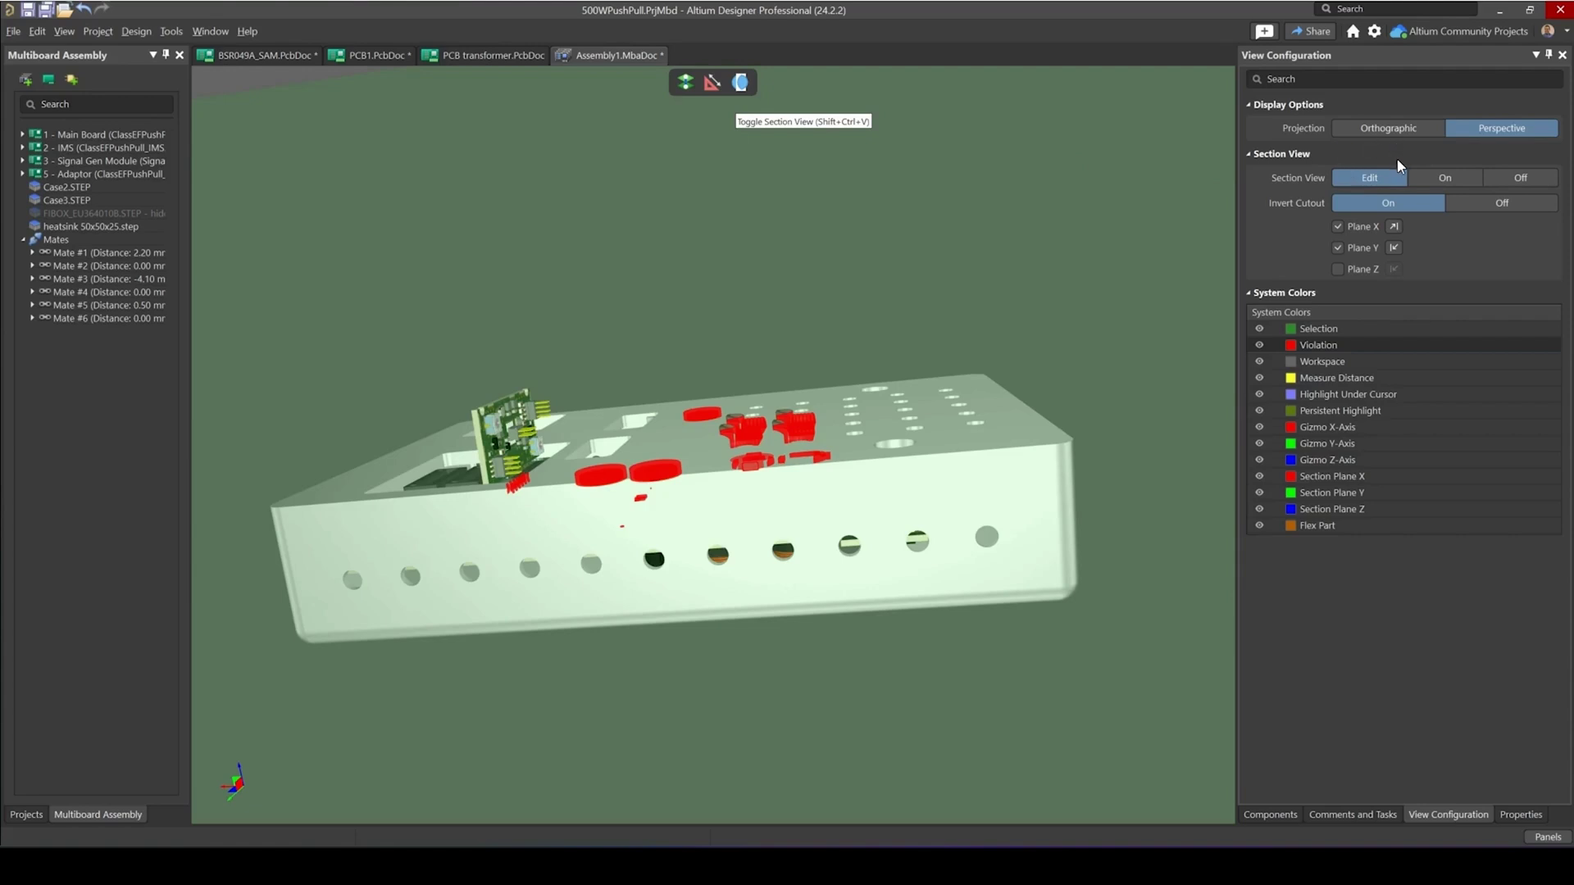
pyautogui.keyDown('shift'); pyautogui.moveTo(600, 294); pyautogui.dragTo(660, 365, button='right'); pyautogui.keyUp('shift')
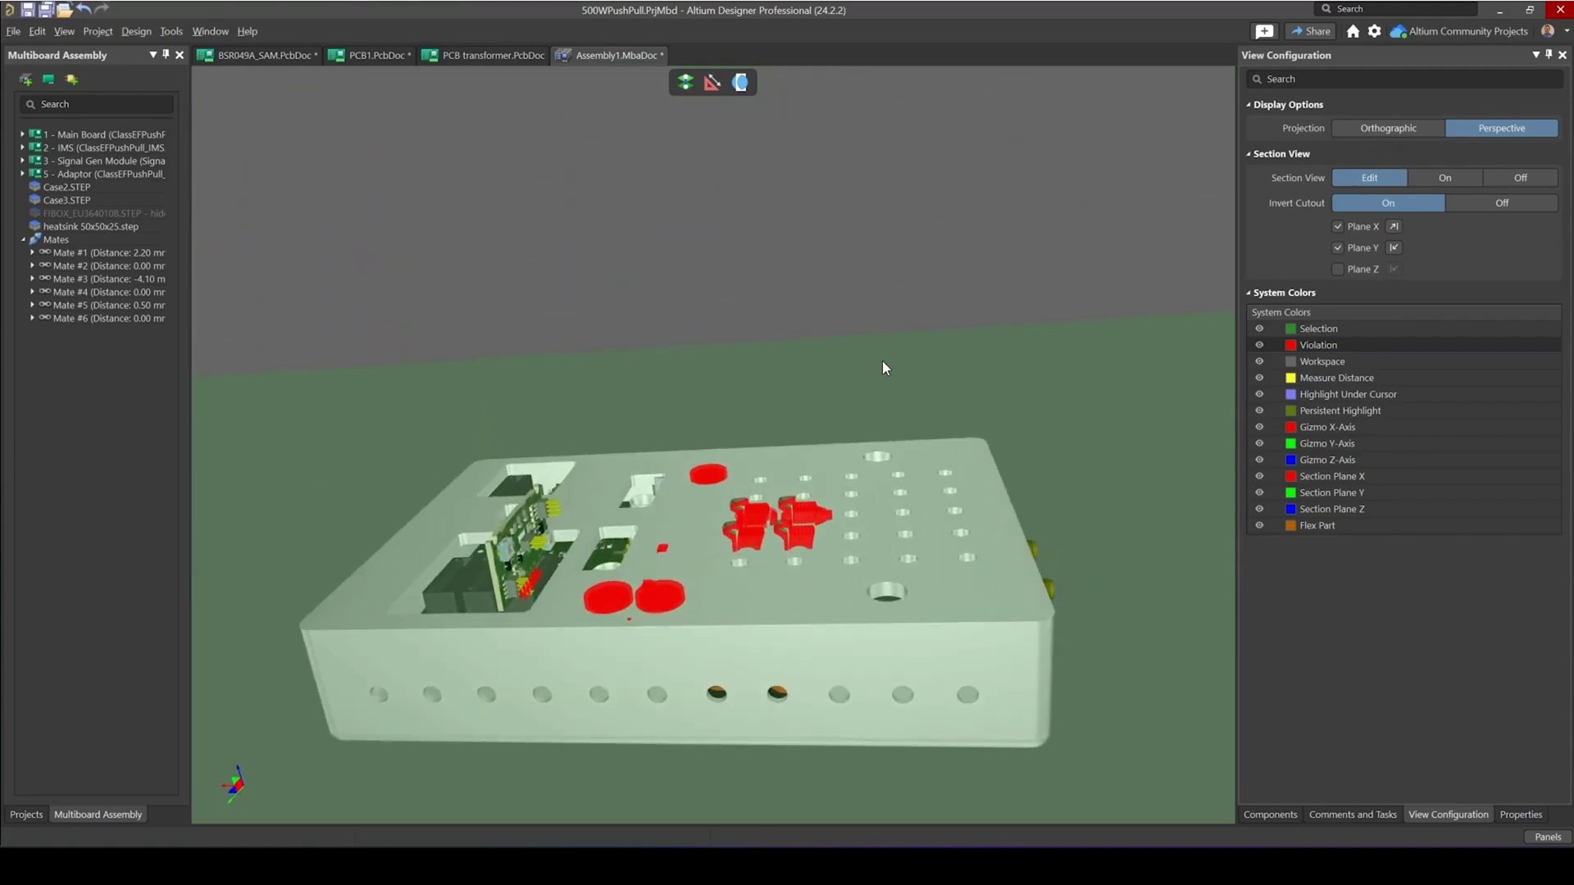
pyautogui.keyDown('ctrl'); pyautogui.scroll(-8, 883, 367); pyautogui.keyUp('ctrl')
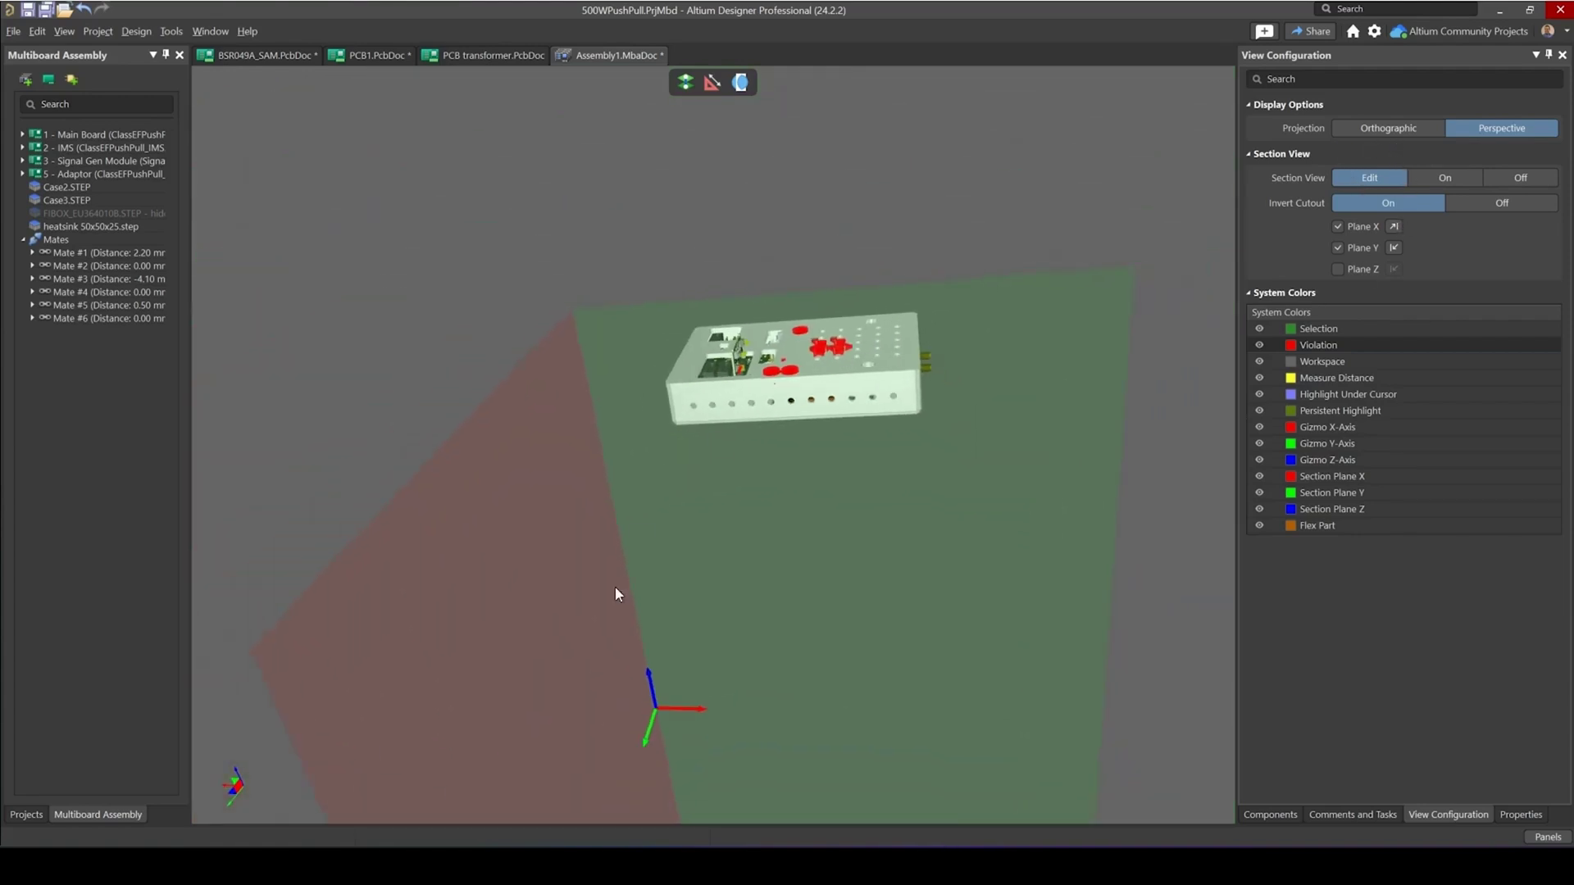
pyautogui.moveTo(642, 742); pyautogui.dragTo(777, 568)
pyautogui.keyDown('ctrl'); pyautogui.scroll(10, 759, 533); pyautogui.keyUp('ctrl')
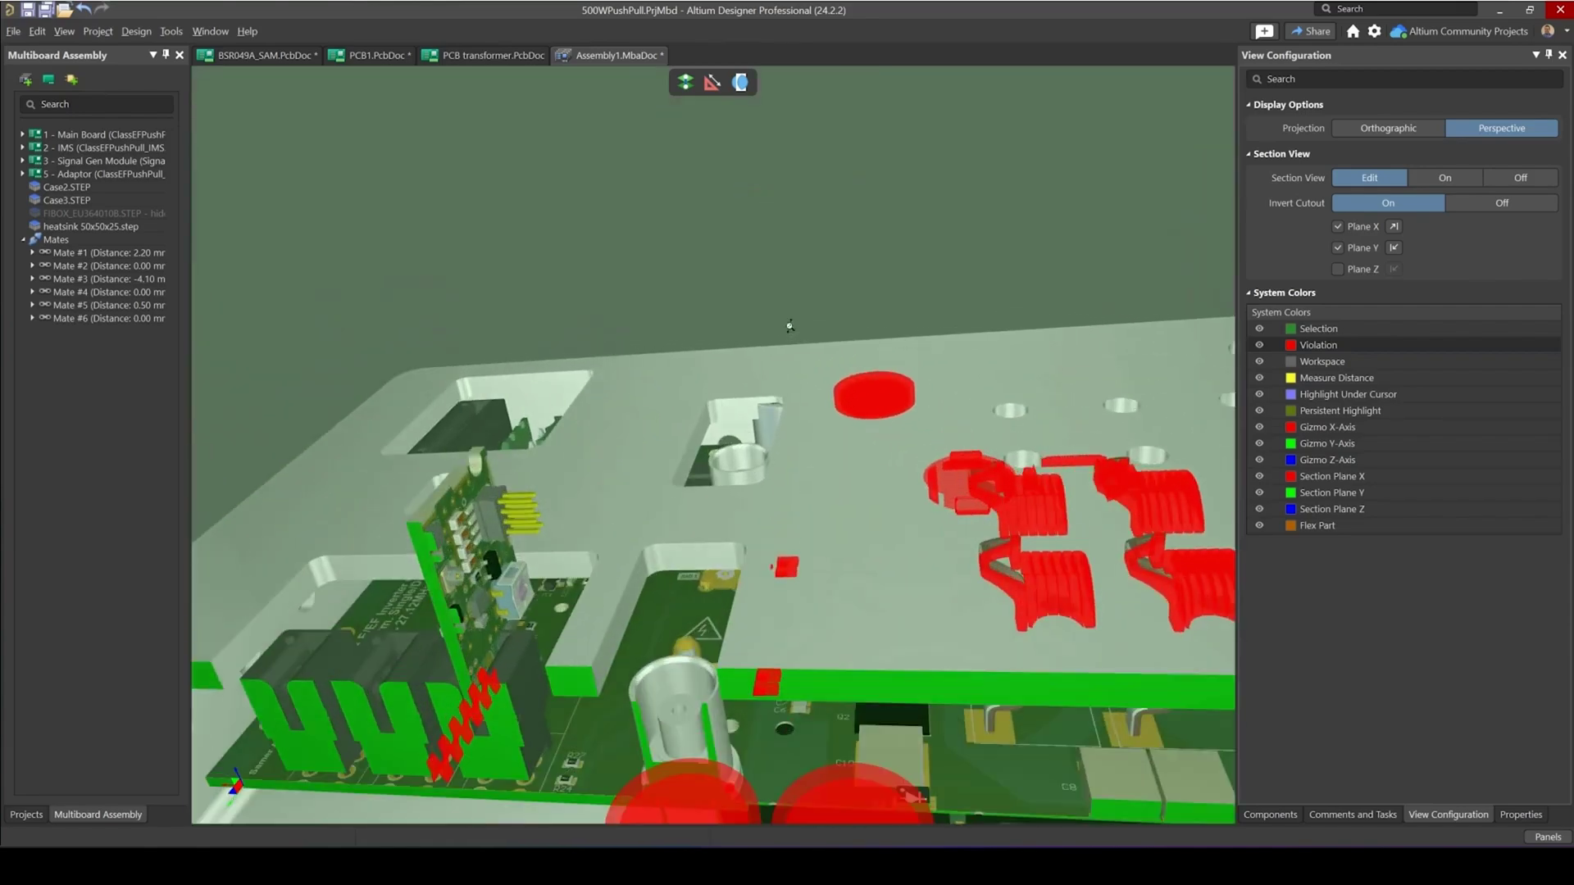
# - Shift the Y section plane outward toward the case's long side wall and examine the red collision areas under the lid
pyautogui.keyDown('ctrl'); pyautogui.scroll(-10, 696, 456); pyautogui.keyUp('ctrl')
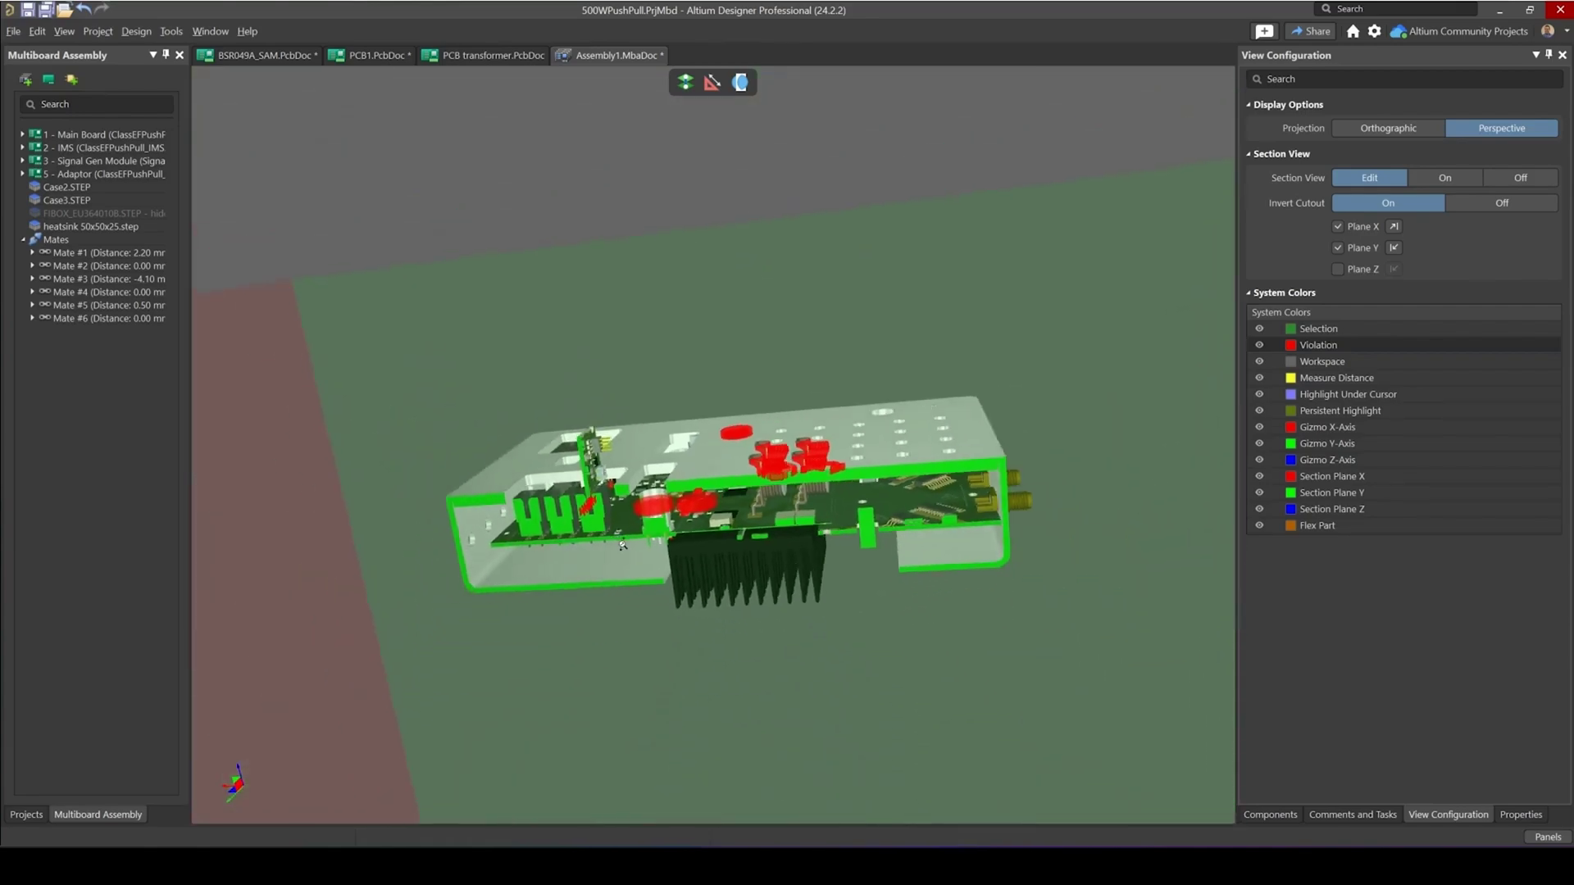
pyautogui.keyDown('ctrl'); pyautogui.scroll(10, 525, 590); pyautogui.keyUp('ctrl')
pyautogui.keyDown('ctrl'); pyautogui.scroll(-10, 516, 611); pyautogui.keyUp('ctrl')
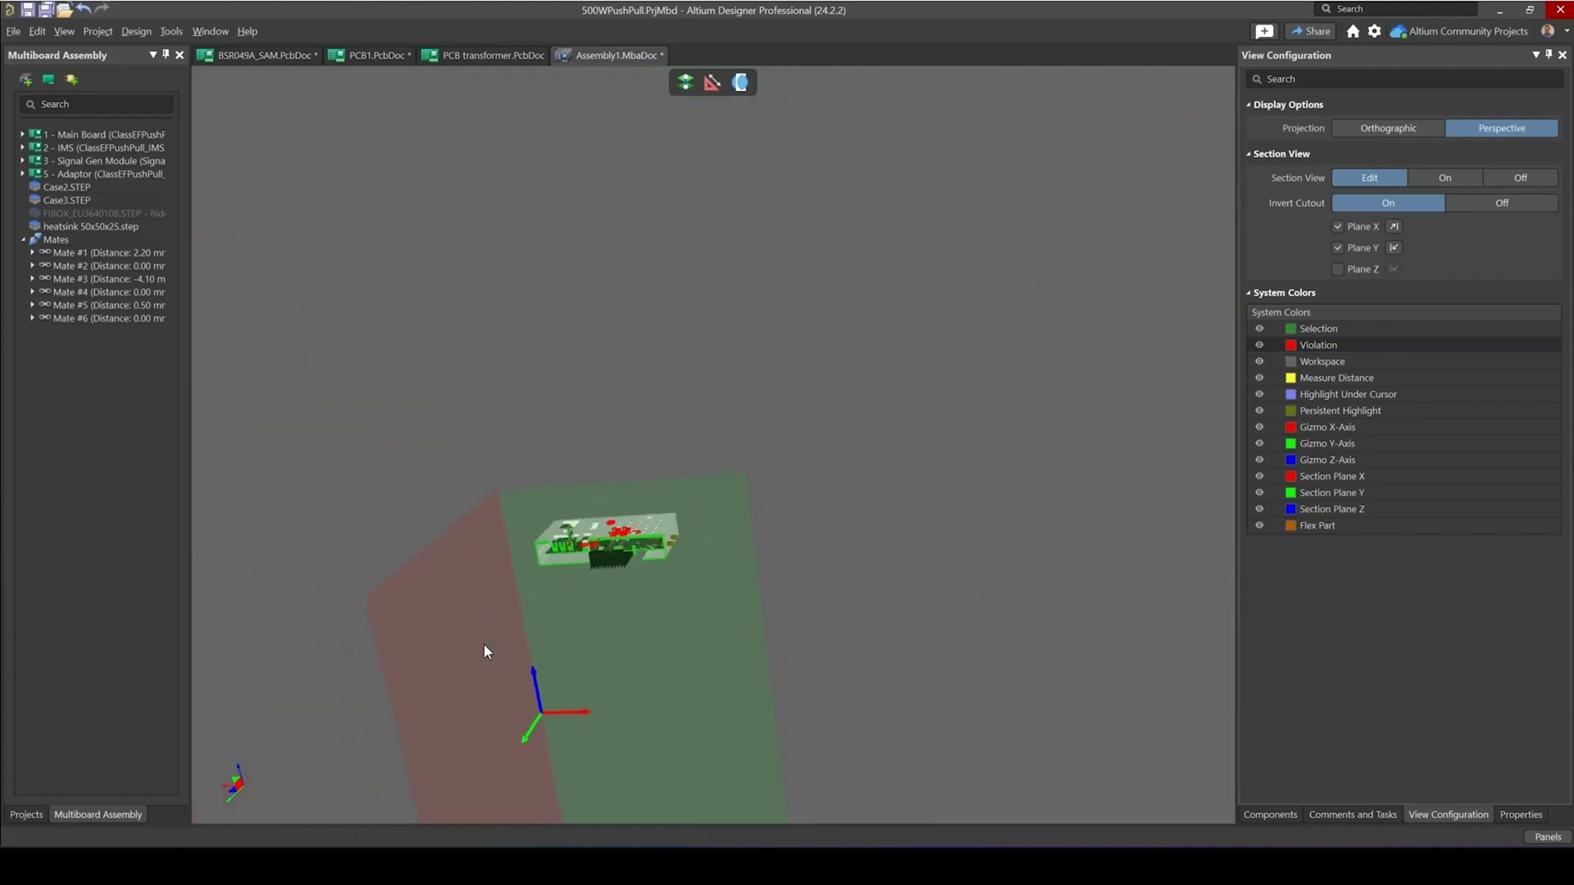
pyautogui.moveTo(529, 753); pyautogui.dragTo(514, 754)
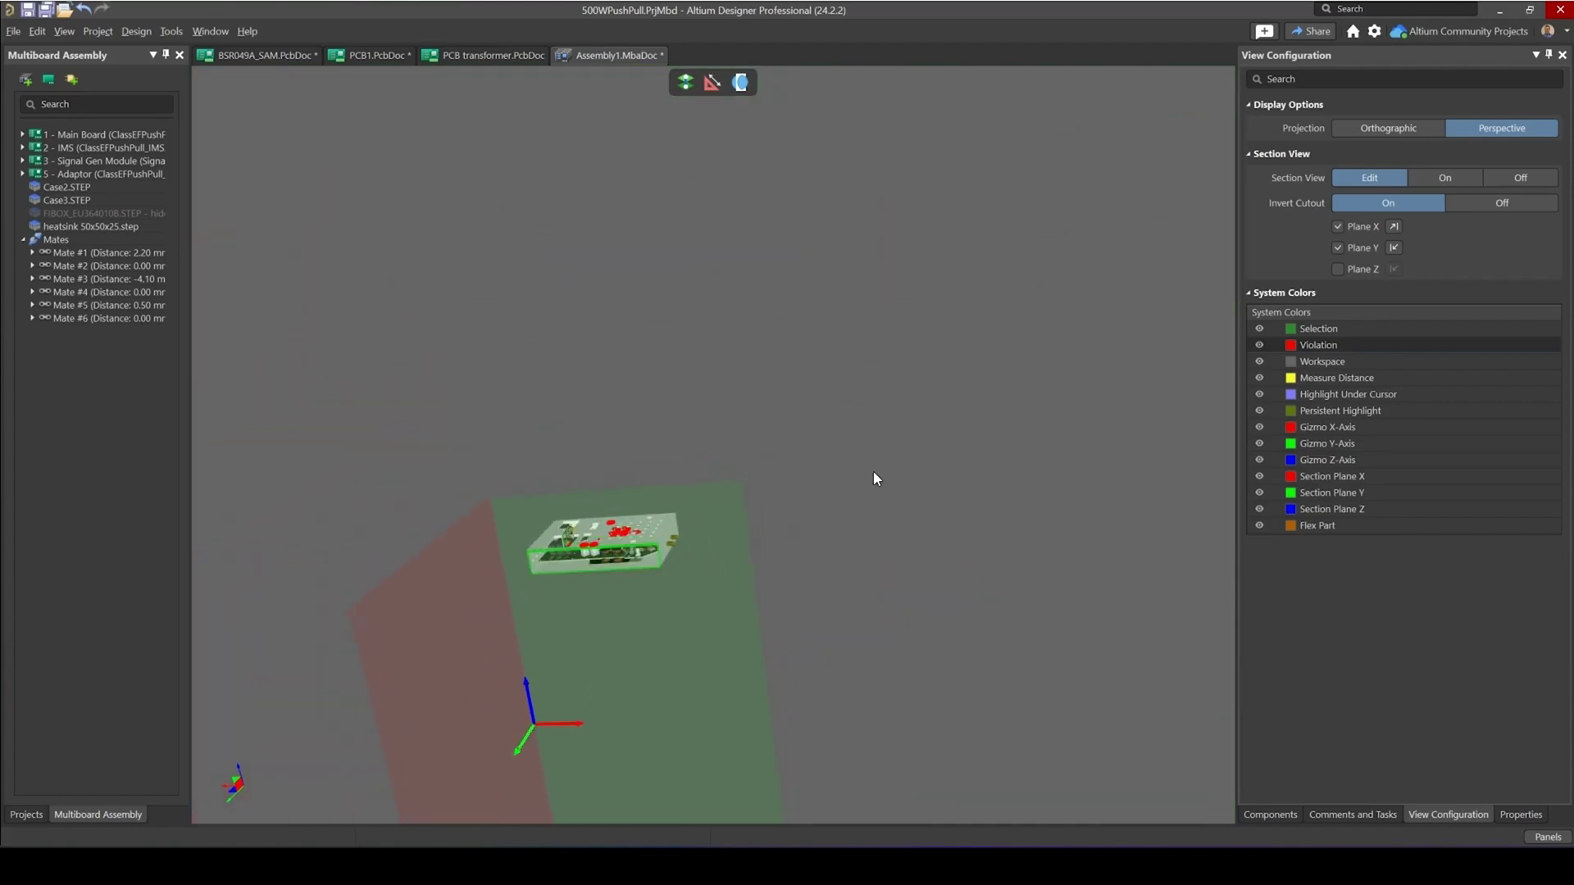
pyautogui.keyDown('ctrl'); pyautogui.scroll(5, 545, 492); pyautogui.keyUp('ctrl')
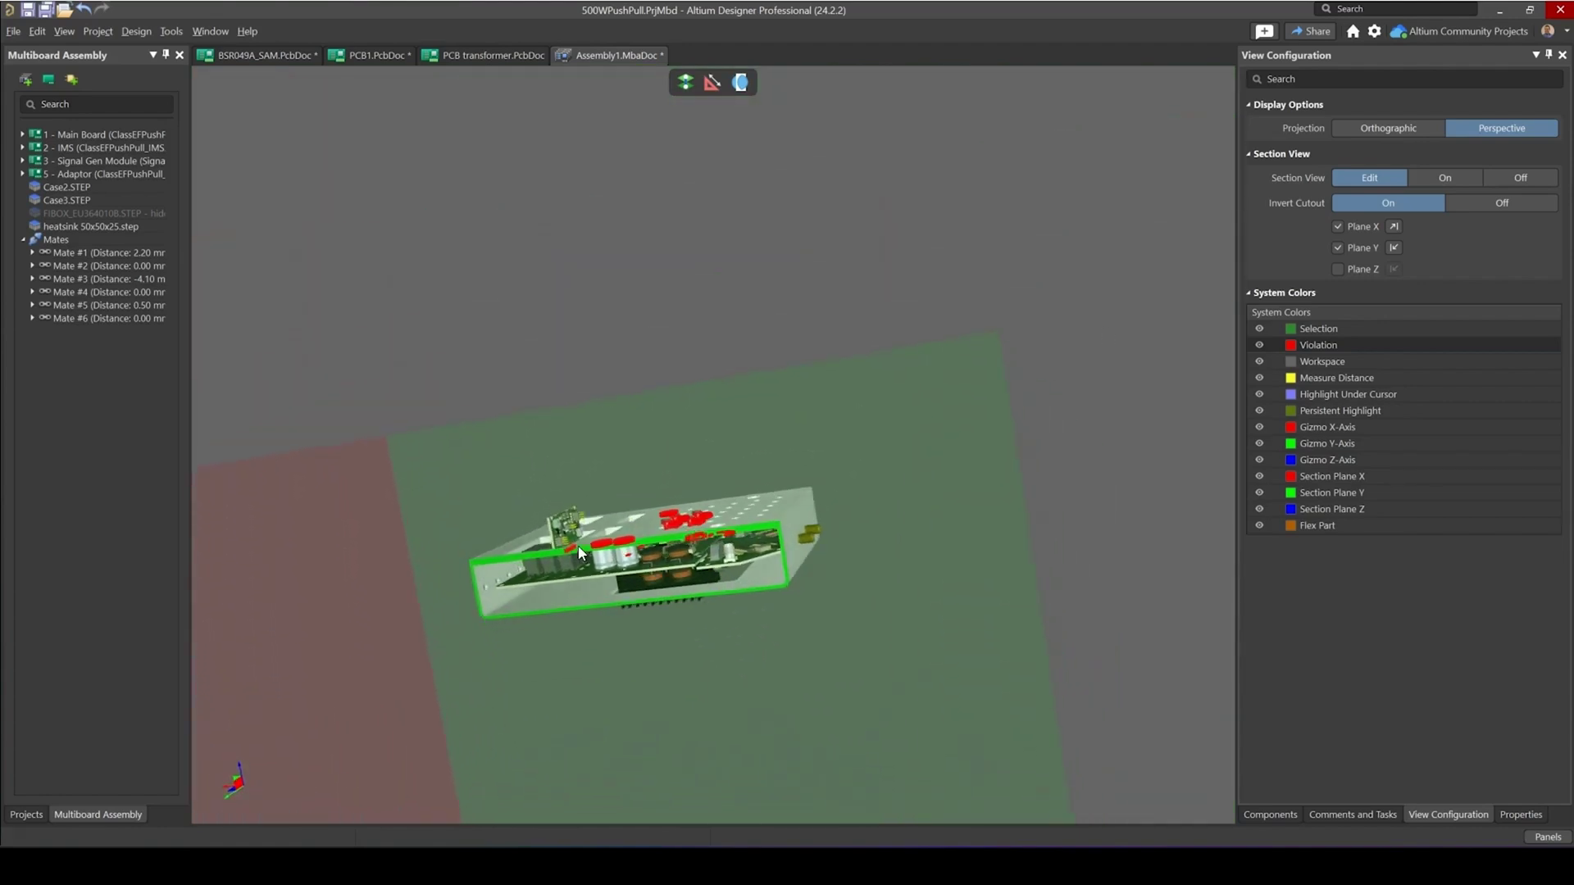
pyautogui.keyDown('ctrl'); pyautogui.scroll(8, 578, 544); pyautogui.keyUp('ctrl')
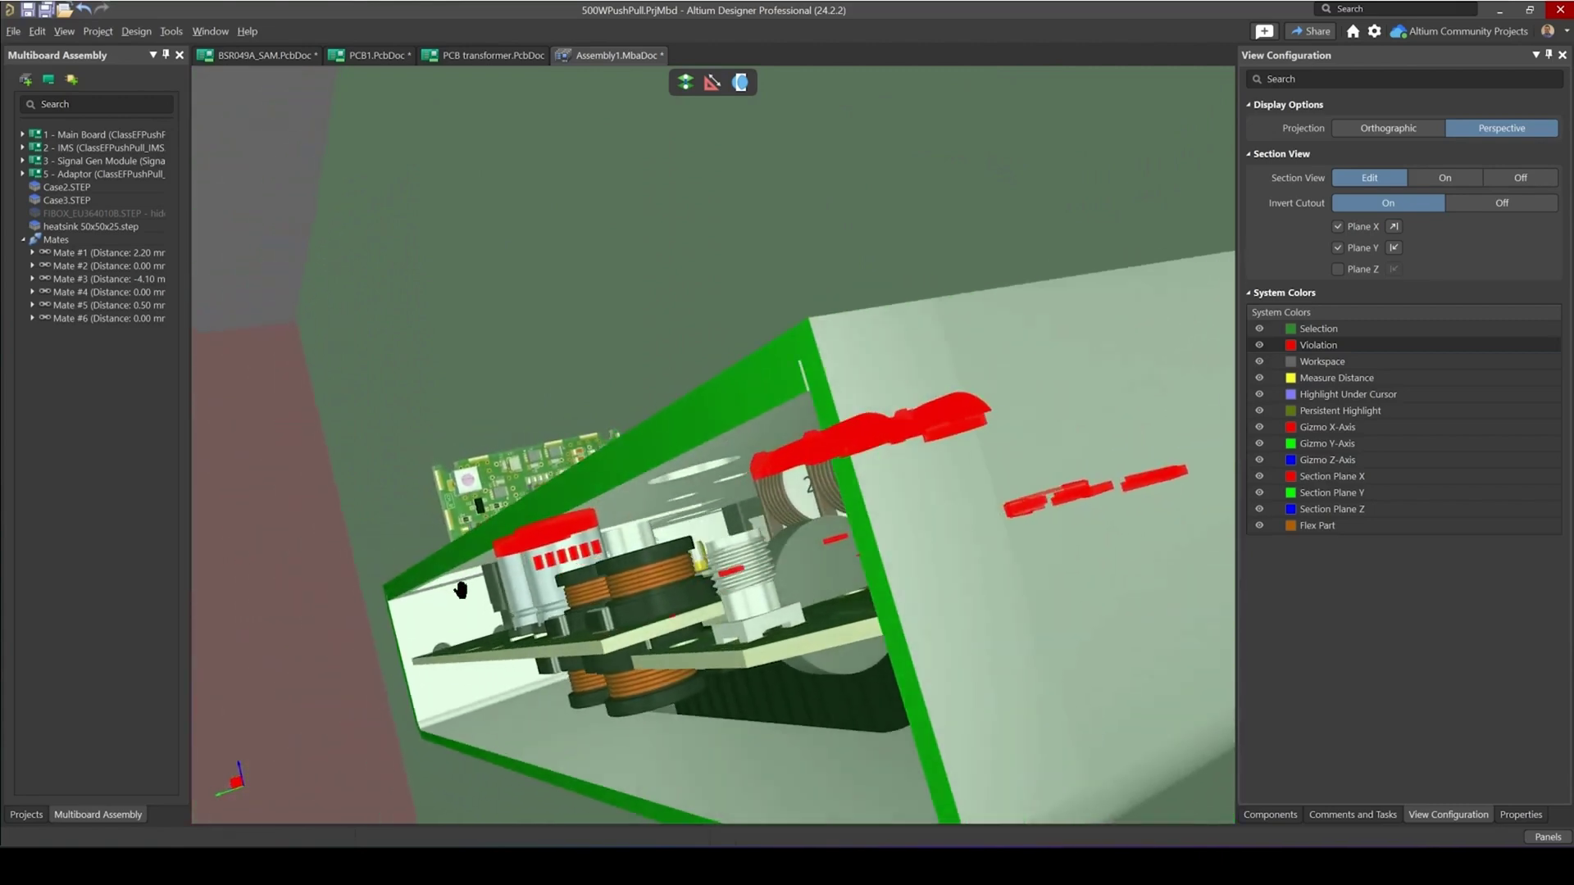
pyautogui.keyDown('shift'); pyautogui.moveTo(461, 590); pyautogui.dragTo(586, 469, button='right'); pyautogui.keyUp('shift')
pyautogui.keyDown('ctrl'); pyautogui.scroll(-8, 775, 578); pyautogui.keyUp('ctrl')
pyautogui.keyDown('shift'); pyautogui.moveTo(765, 609); pyautogui.dragTo(750, 541, button='right'); pyautogui.keyUp('shift')
pyautogui.moveTo(656, 697); pyautogui.dragTo(715, 468, button='right')
# - Move the Y section plane deeper into the case so it cuts through the heatsink and the upright coils
pyautogui.keyDown('ctrl'); pyautogui.scroll(-8, 715, 470); pyautogui.keyUp('ctrl')
pyautogui.rightClick(709, 485)
pyautogui.click(627, 672)
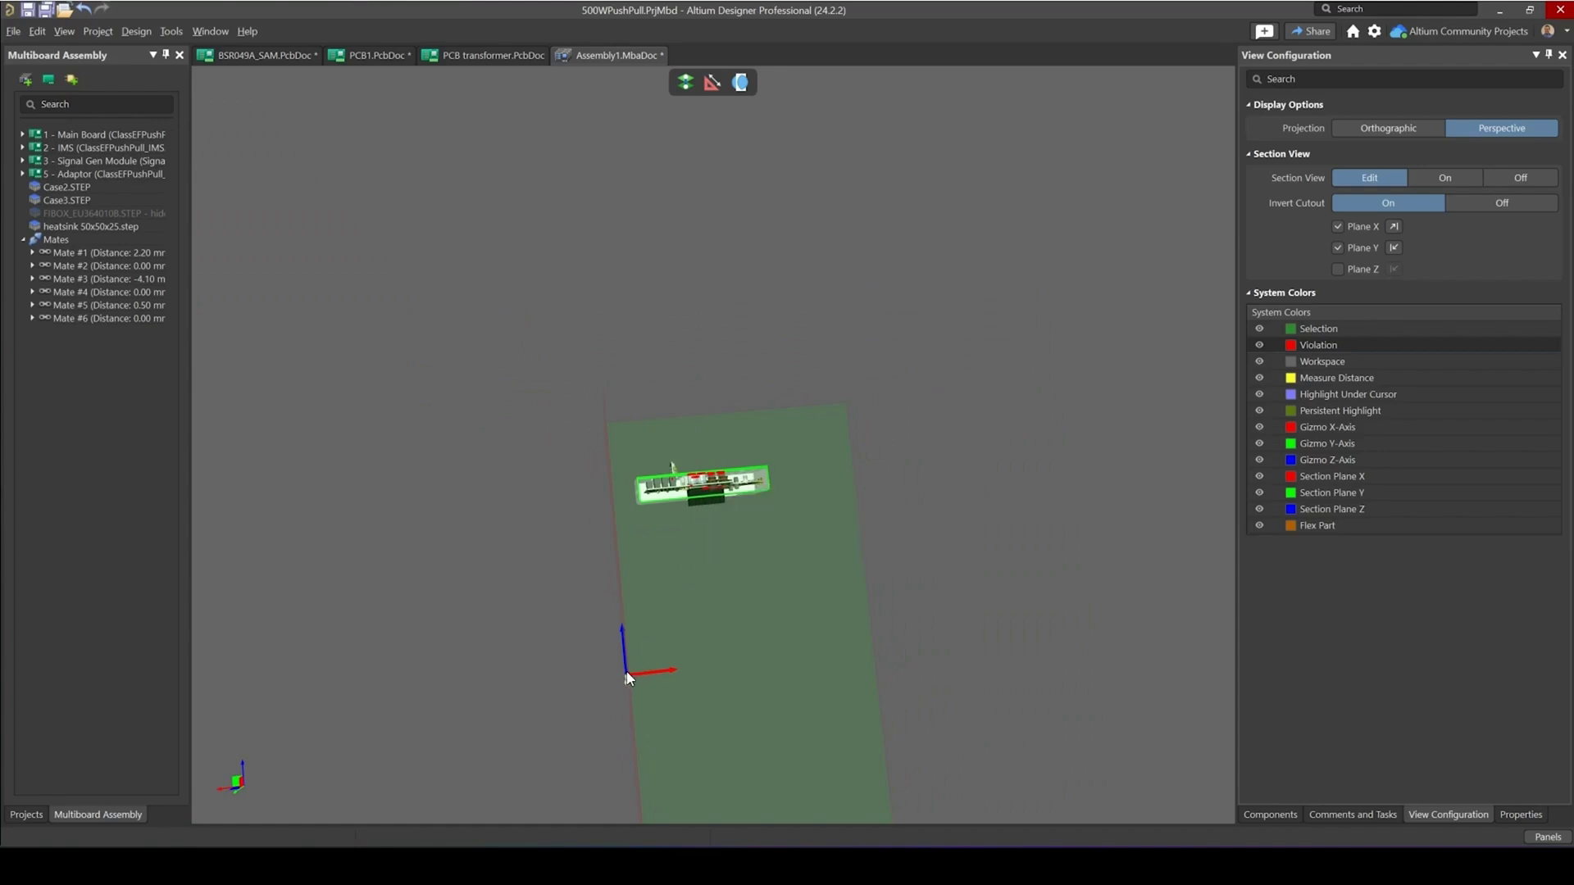
pyautogui.keyDown('shift'); pyautogui.moveTo(784, 513); pyautogui.dragTo(662, 684, button='right'); pyautogui.keyUp('shift')
pyautogui.moveTo(602, 741); pyautogui.dragTo(618, 657, button='right')
pyautogui.keyDown('ctrl'); pyautogui.scroll(4, 620, 658); pyautogui.keyUp('ctrl')
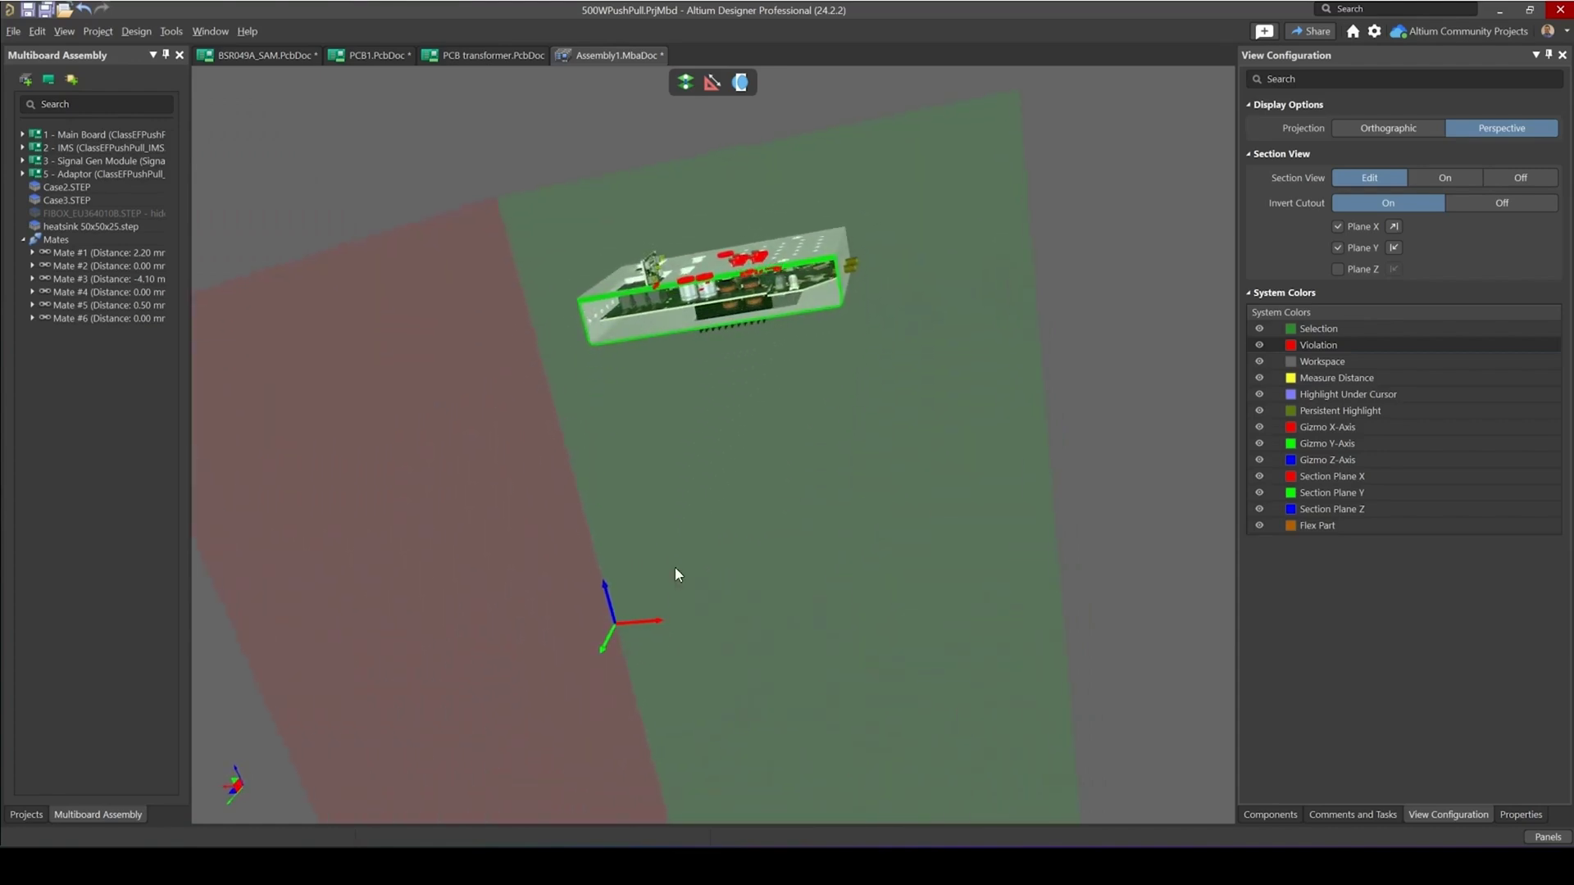
pyautogui.moveTo(705, 494); pyautogui.dragTo(617, 734, button='right')
pyautogui.moveTo(636, 760); pyautogui.dragTo(648, 718)
# - Finish editing the section planes with the section view on, and inspect where the upright coils collide with the lid
pyautogui.keyDown('ctrl'); pyautogui.scroll(6, 819, 386); pyautogui.keyUp('ctrl')
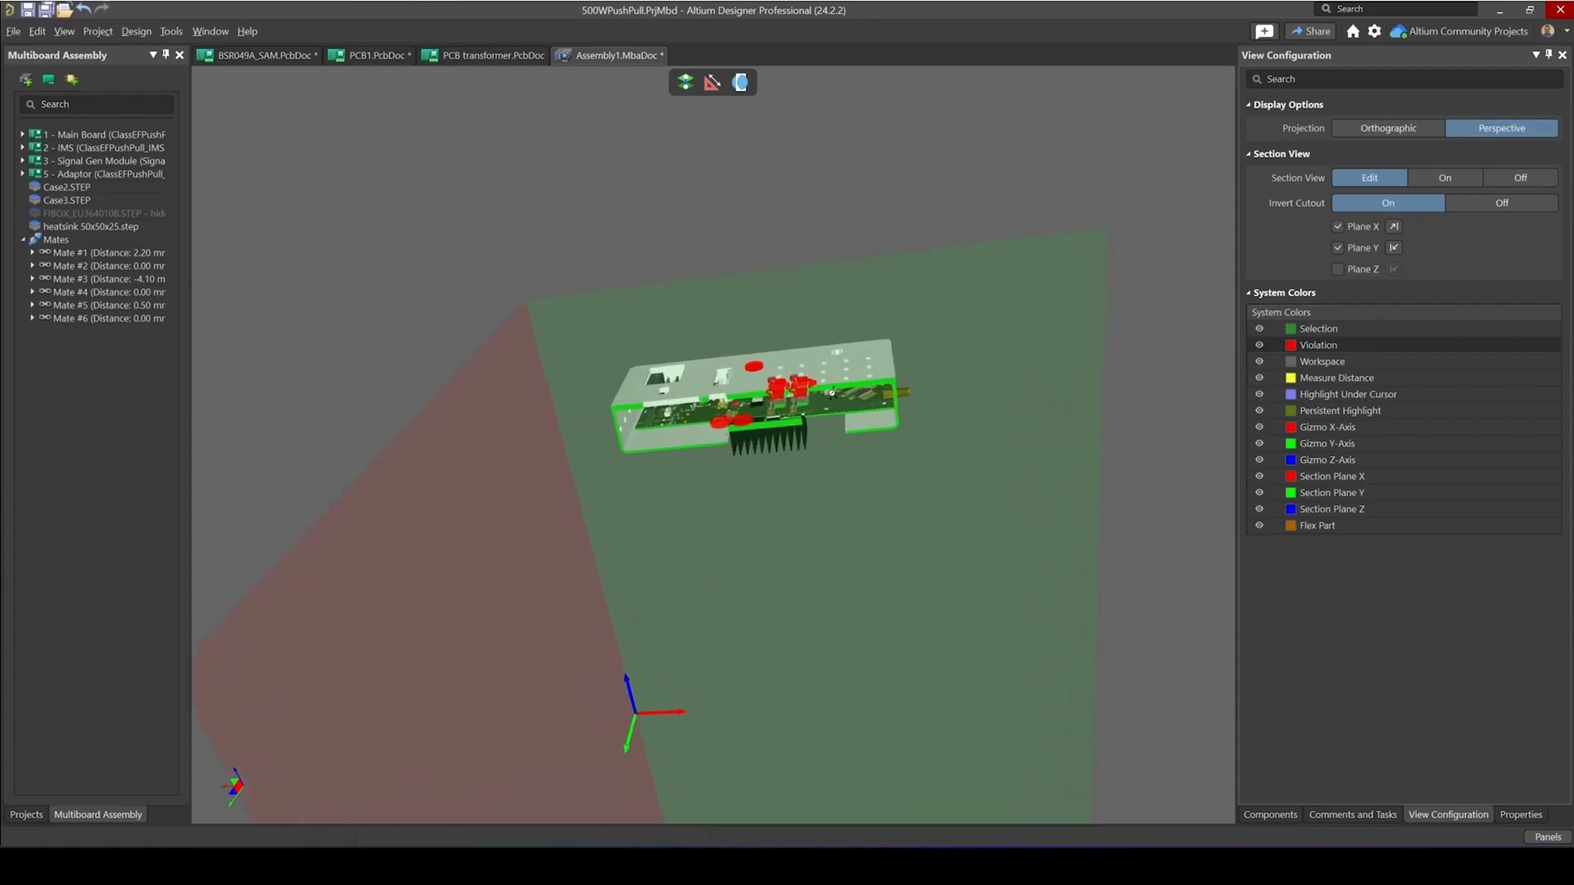
pyautogui.keyDown('shift'); pyautogui.moveTo(771, 377); pyautogui.dragTo(738, 332, button='right'); pyautogui.keyUp('shift')
pyautogui.keyDown('ctrl'); pyautogui.scroll(6, 725, 426); pyautogui.keyUp('ctrl')
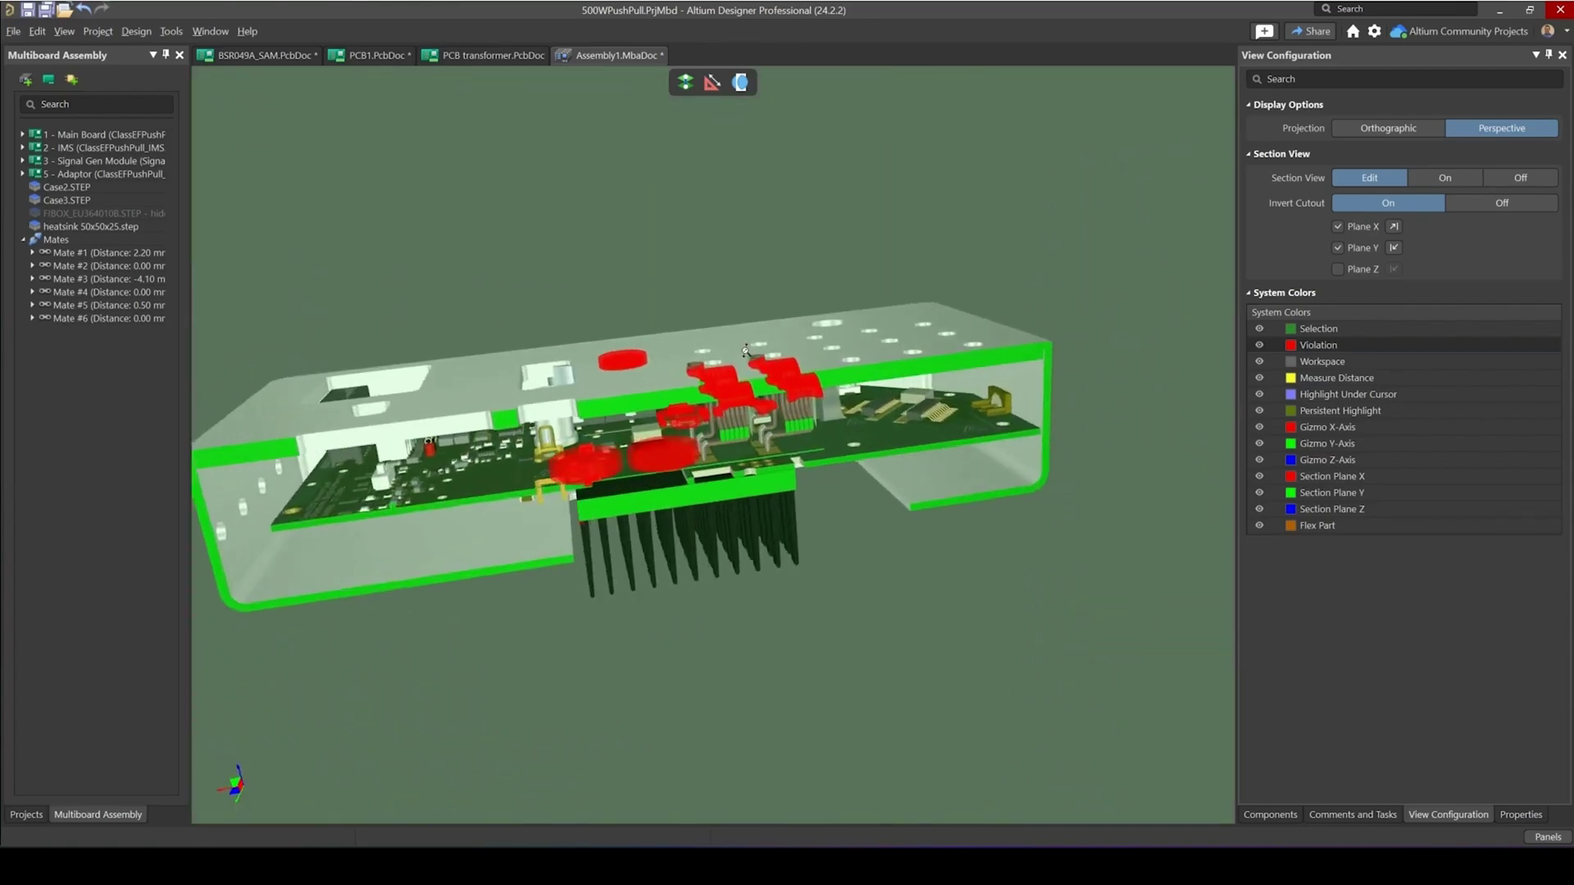
pyautogui.keyDown('shift'); pyautogui.moveTo(725, 426); pyautogui.dragTo(623, 426, button='right'); pyautogui.keyUp('shift')
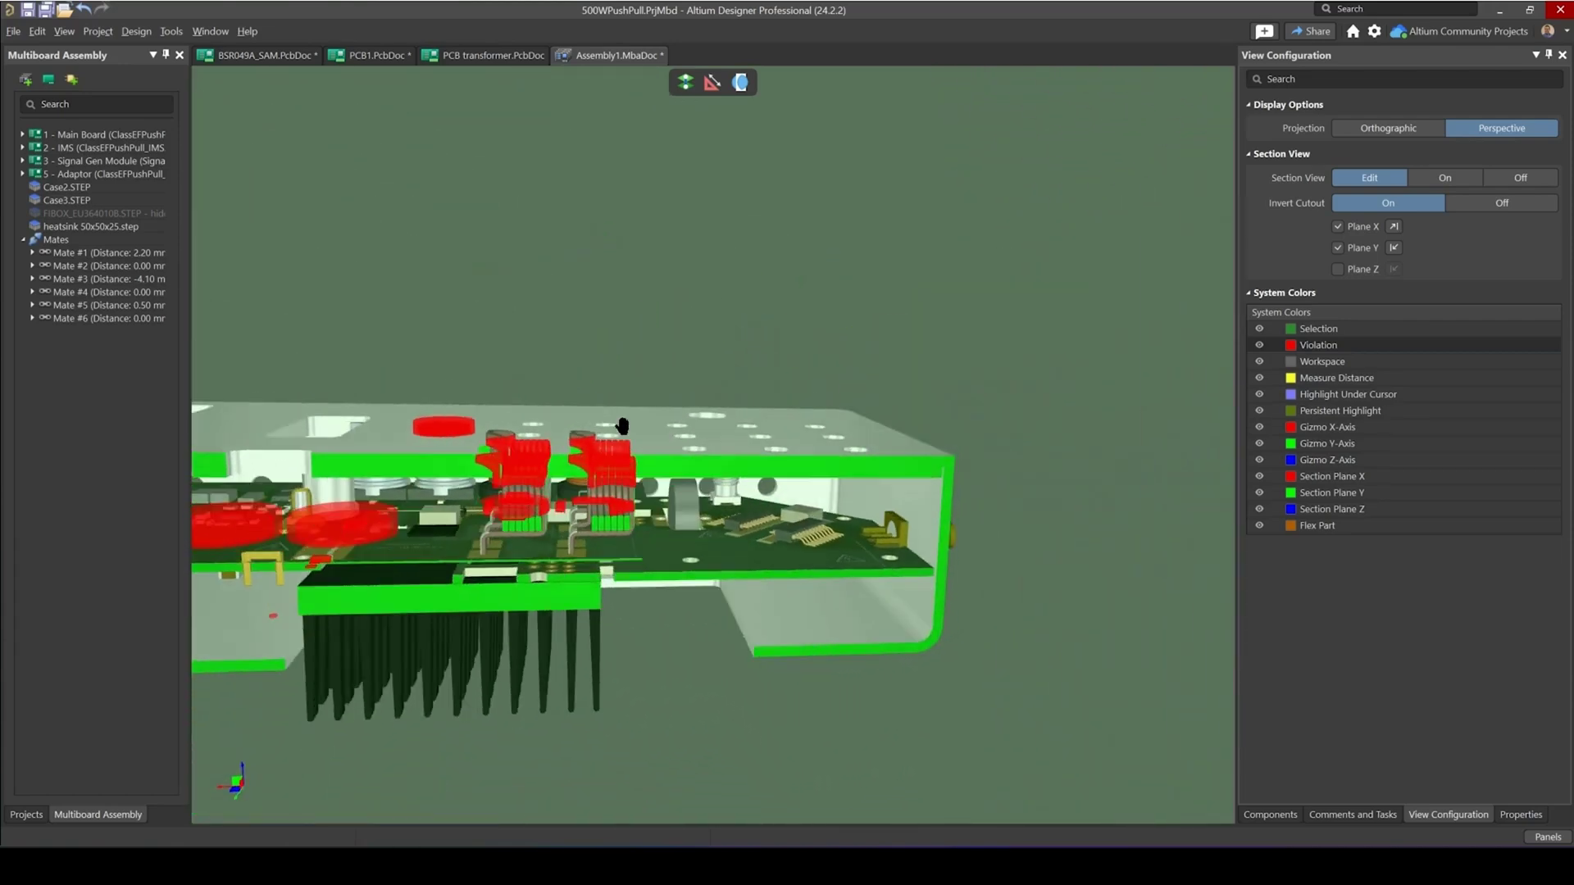
pyautogui.click(741, 85)
pyautogui.keyDown('shift'); pyautogui.moveTo(525, 383); pyautogui.dragTo(562, 419, button='right'); pyautogui.keyUp('shift')
pyautogui.keyDown('ctrl'); pyautogui.scroll(4, 575, 424); pyautogui.keyUp('ctrl')
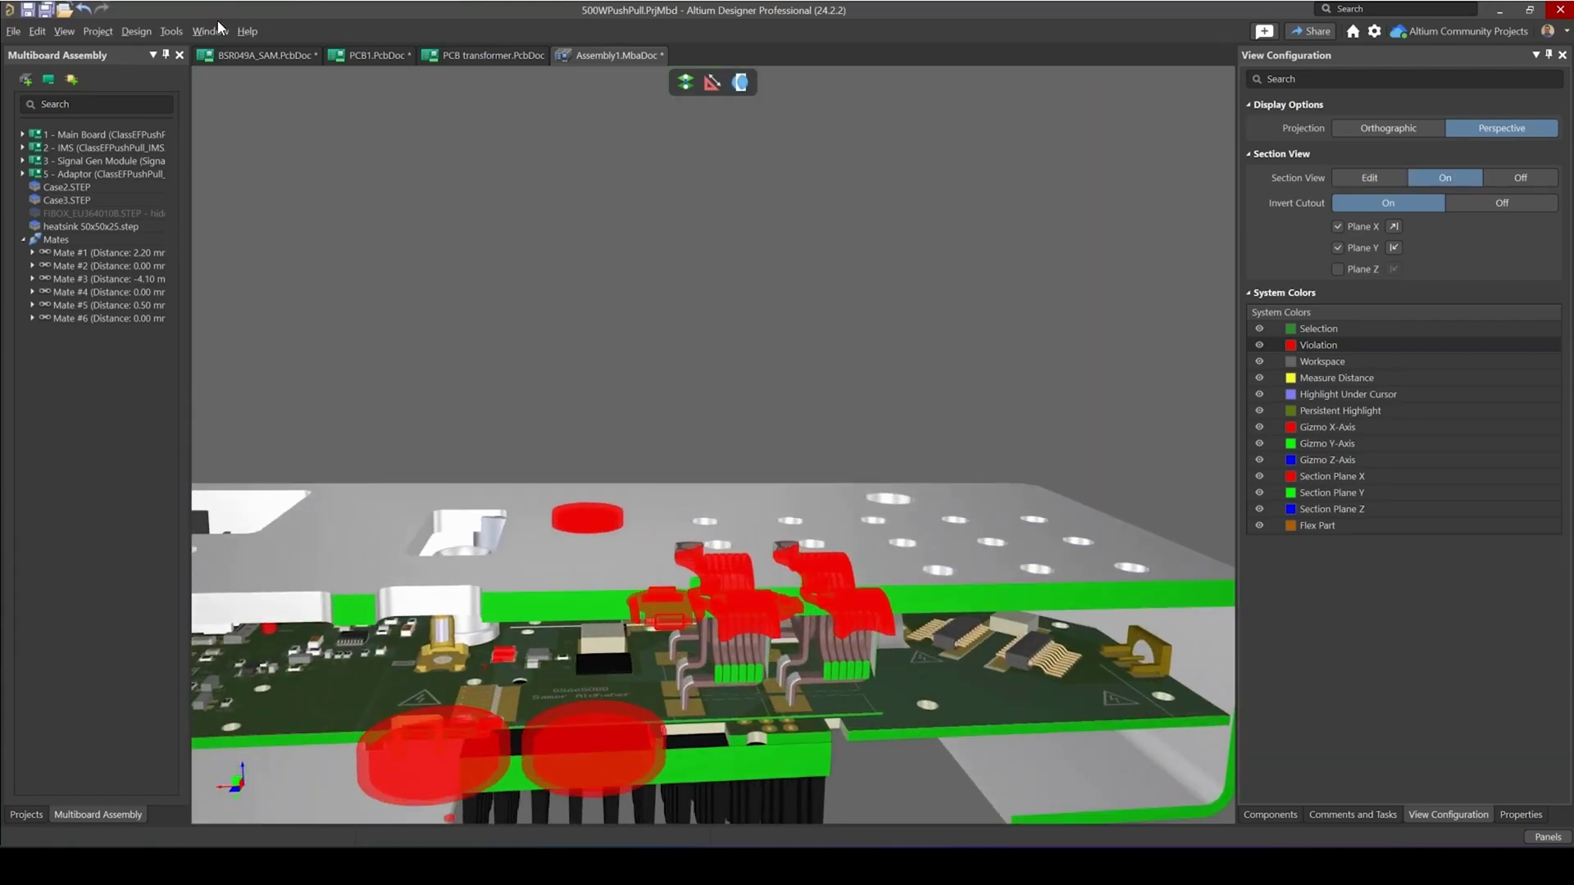
# - Clear the red collision markings from the assembly and view the coils passing through the sectioned lid
pyautogui.click(170, 31)
pyautogui.click(184, 110)
pyautogui.moveTo(778, 514); pyautogui.dragTo(730, 482, button='right')
pyautogui.keyDown('ctrl'); pyautogui.scroll(3, 734, 500); pyautogui.keyUp('ctrl')
pyautogui.moveTo(750, 570); pyautogui.dragTo(463, 441, button='right')
pyautogui.moveTo(808, 562)
pyautogui.mouseDown(button='right')
pyautogui.moveTo(826, 588)
pyautogui.moveTo(789, 510)
pyautogui.moveTo(785, 545)
pyautogui.mouseUp(button='right')
pyautogui.keyDown('ctrl'); pyautogui.scroll(-10, 825, 587); pyautogui.keyUp('ctrl')
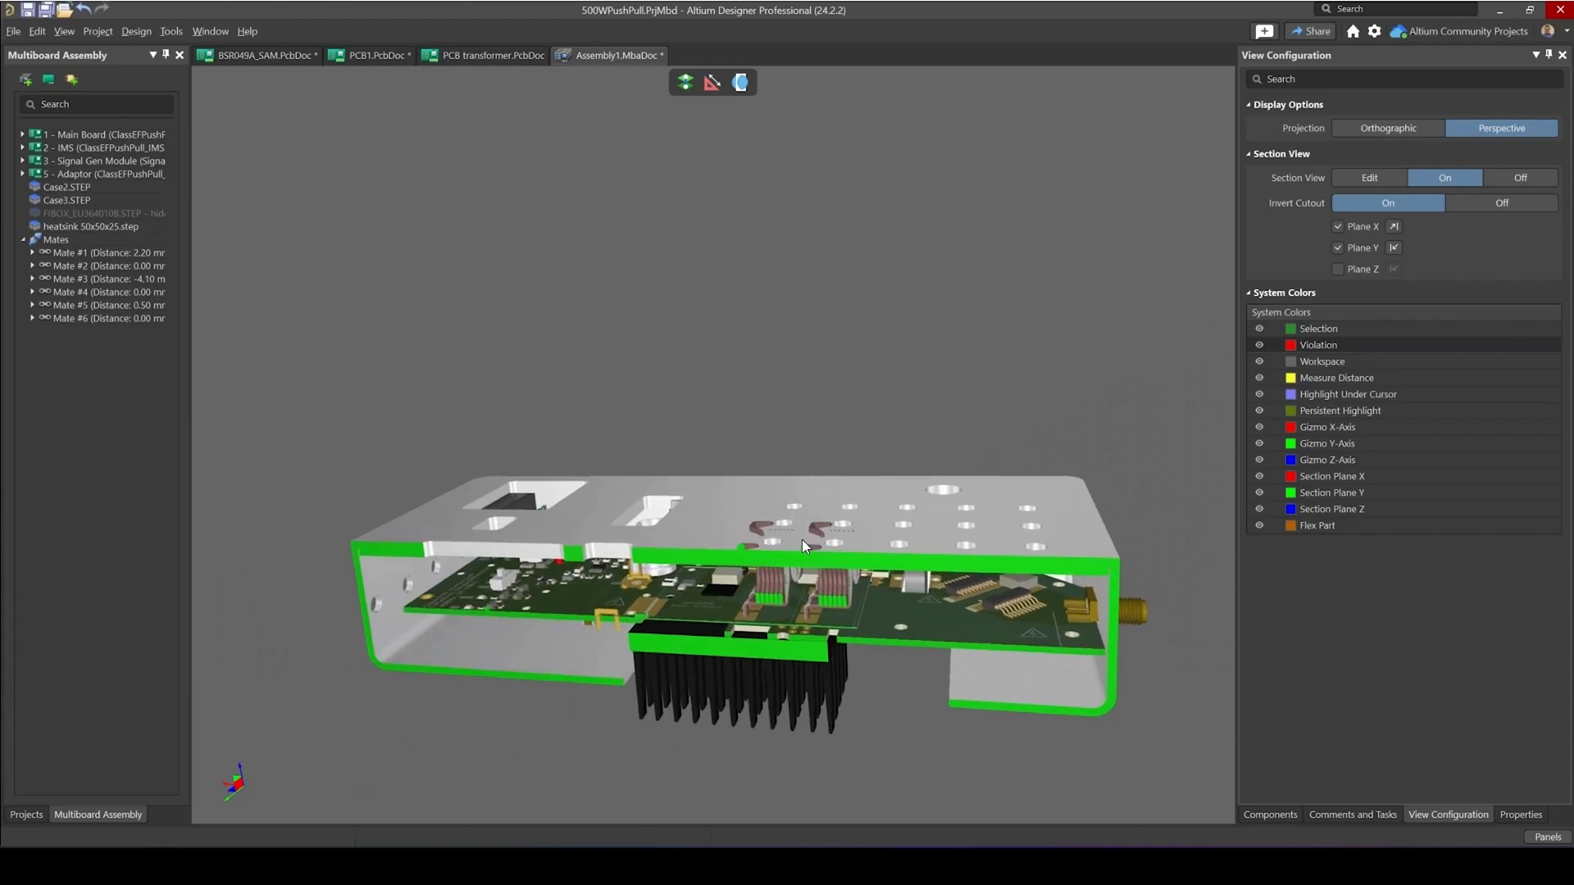
# - Examine the sectioned case for the clearance between the lid and the board's small red component, connectors and coils
pyautogui.keyDown('ctrl'); pyautogui.scroll(3, 381, 586); pyautogui.keyUp('ctrl')
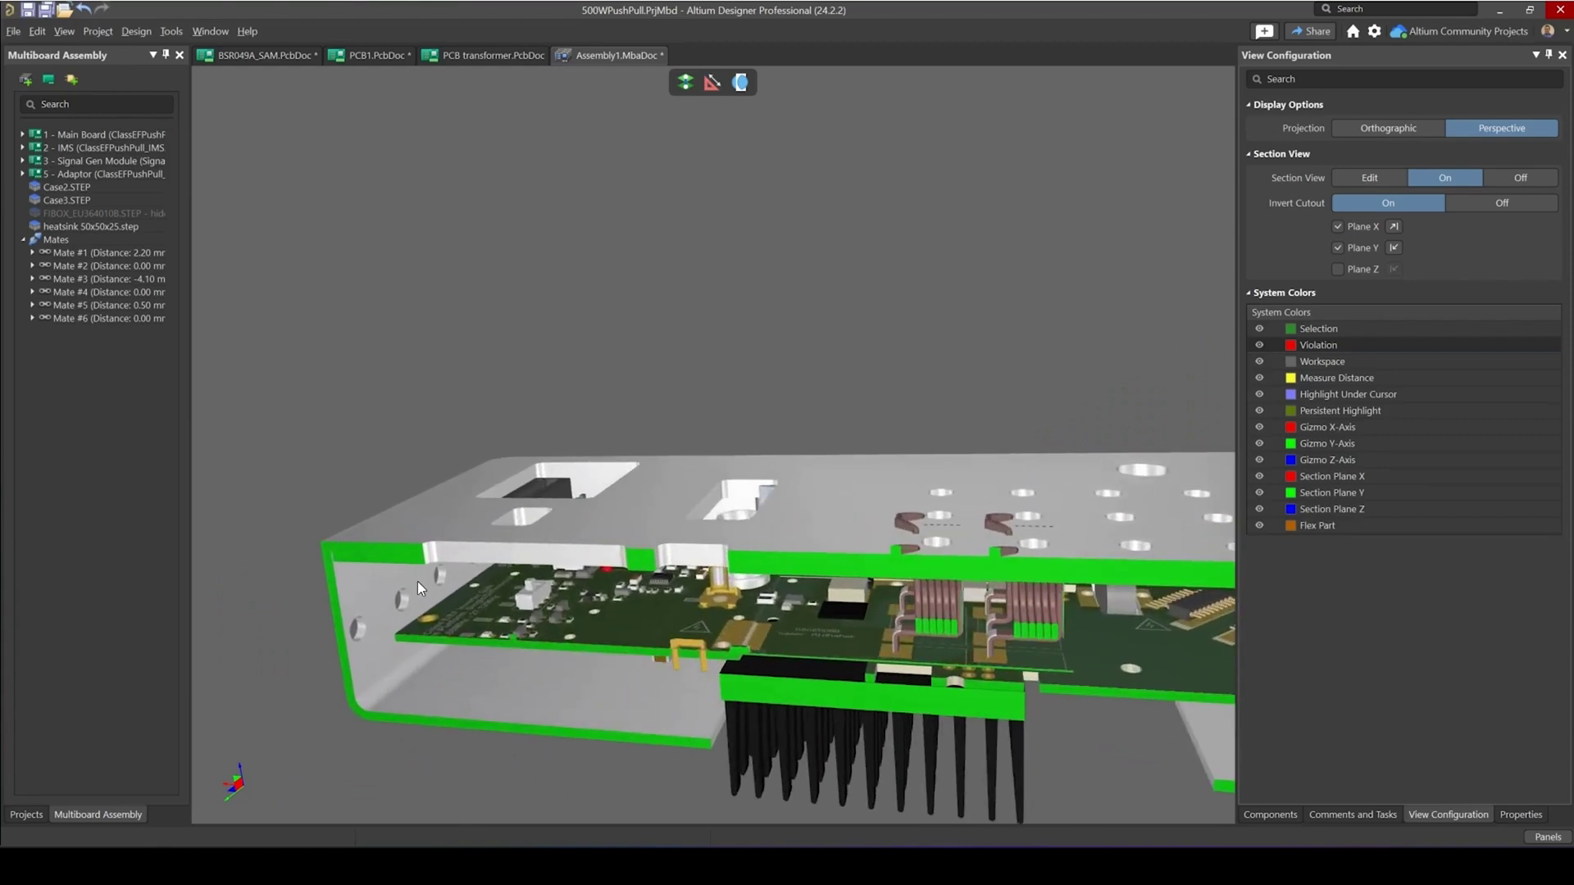
pyautogui.moveTo(890, 552); pyautogui.dragTo(807, 563, button='right')
pyautogui.moveTo(535, 572); pyautogui.dragTo(608, 580, button='right')
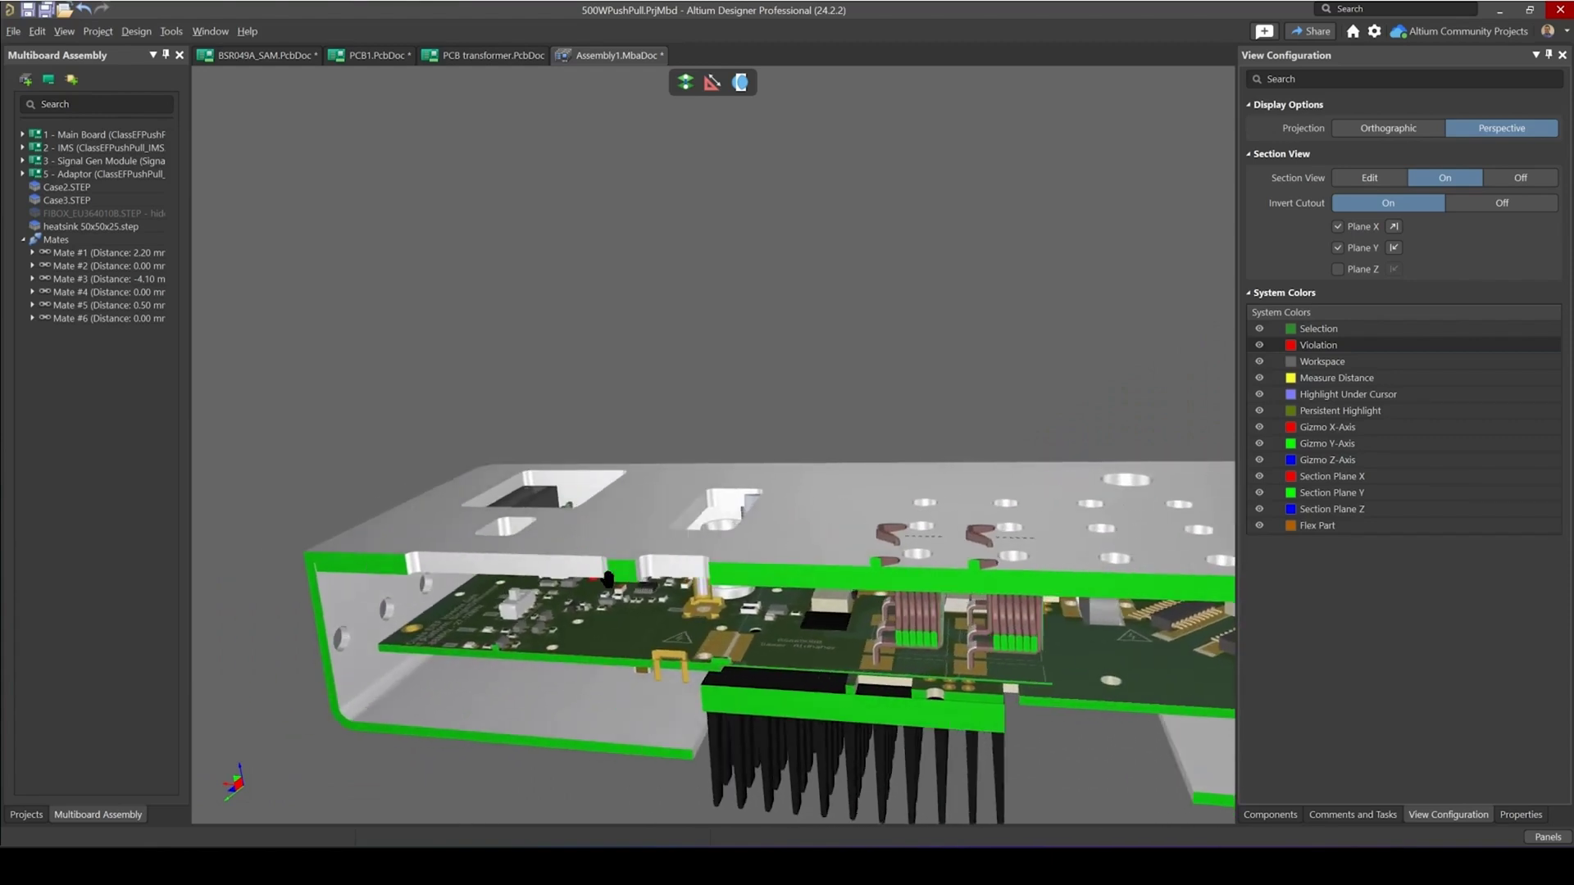
pyautogui.keyDown('ctrl'); pyautogui.scroll(5, 607, 579); pyautogui.keyUp('ctrl')
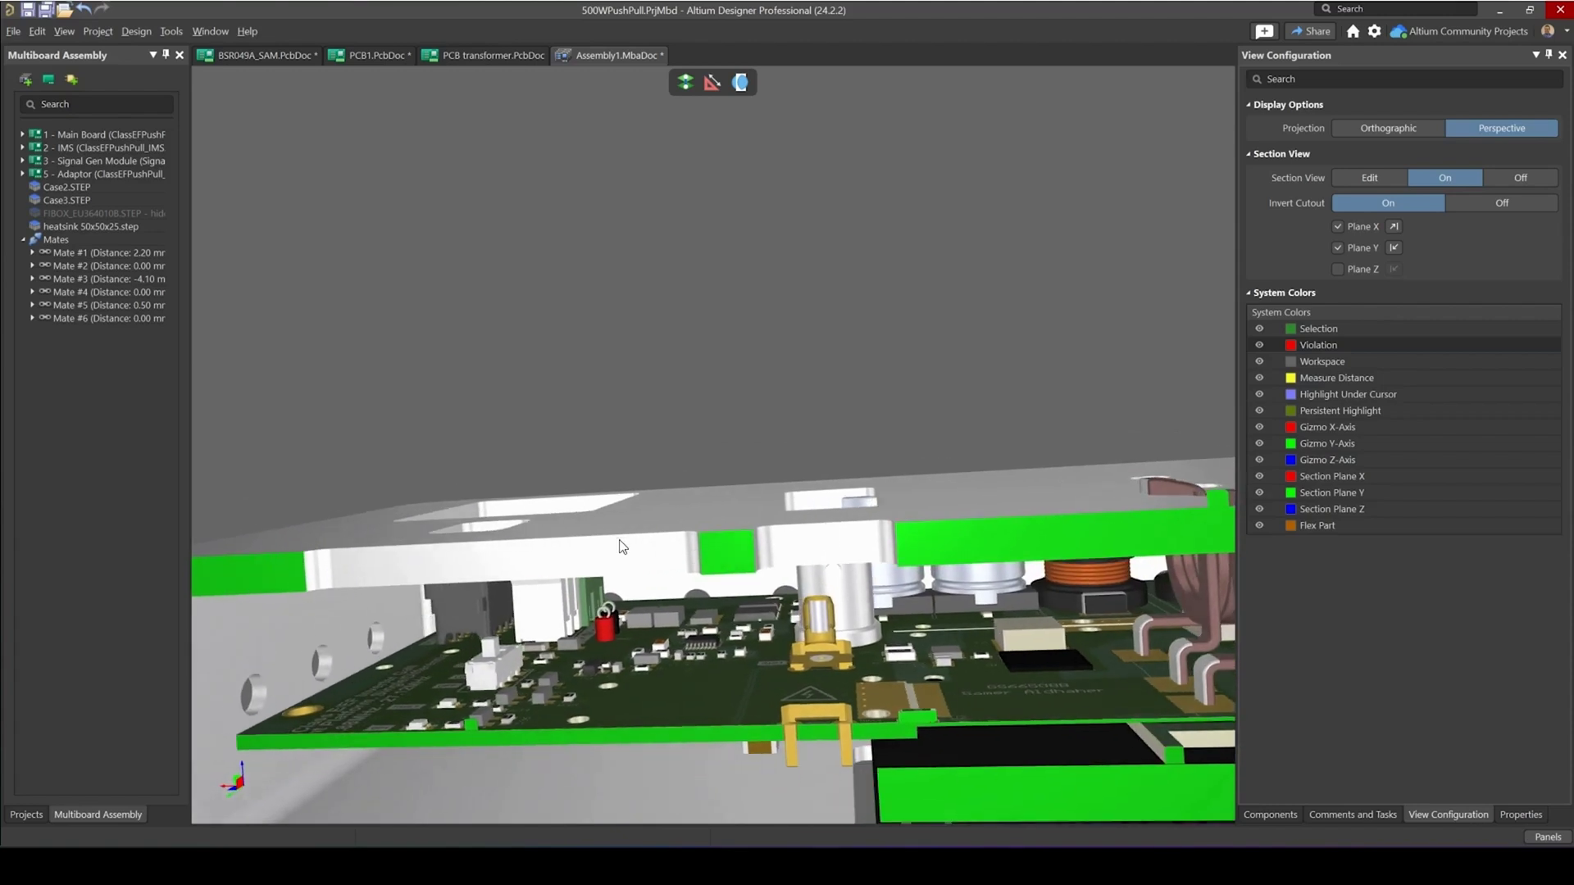
pyautogui.keyDown('ctrl'); pyautogui.scroll(-6, 647, 559); pyautogui.keyUp('ctrl')
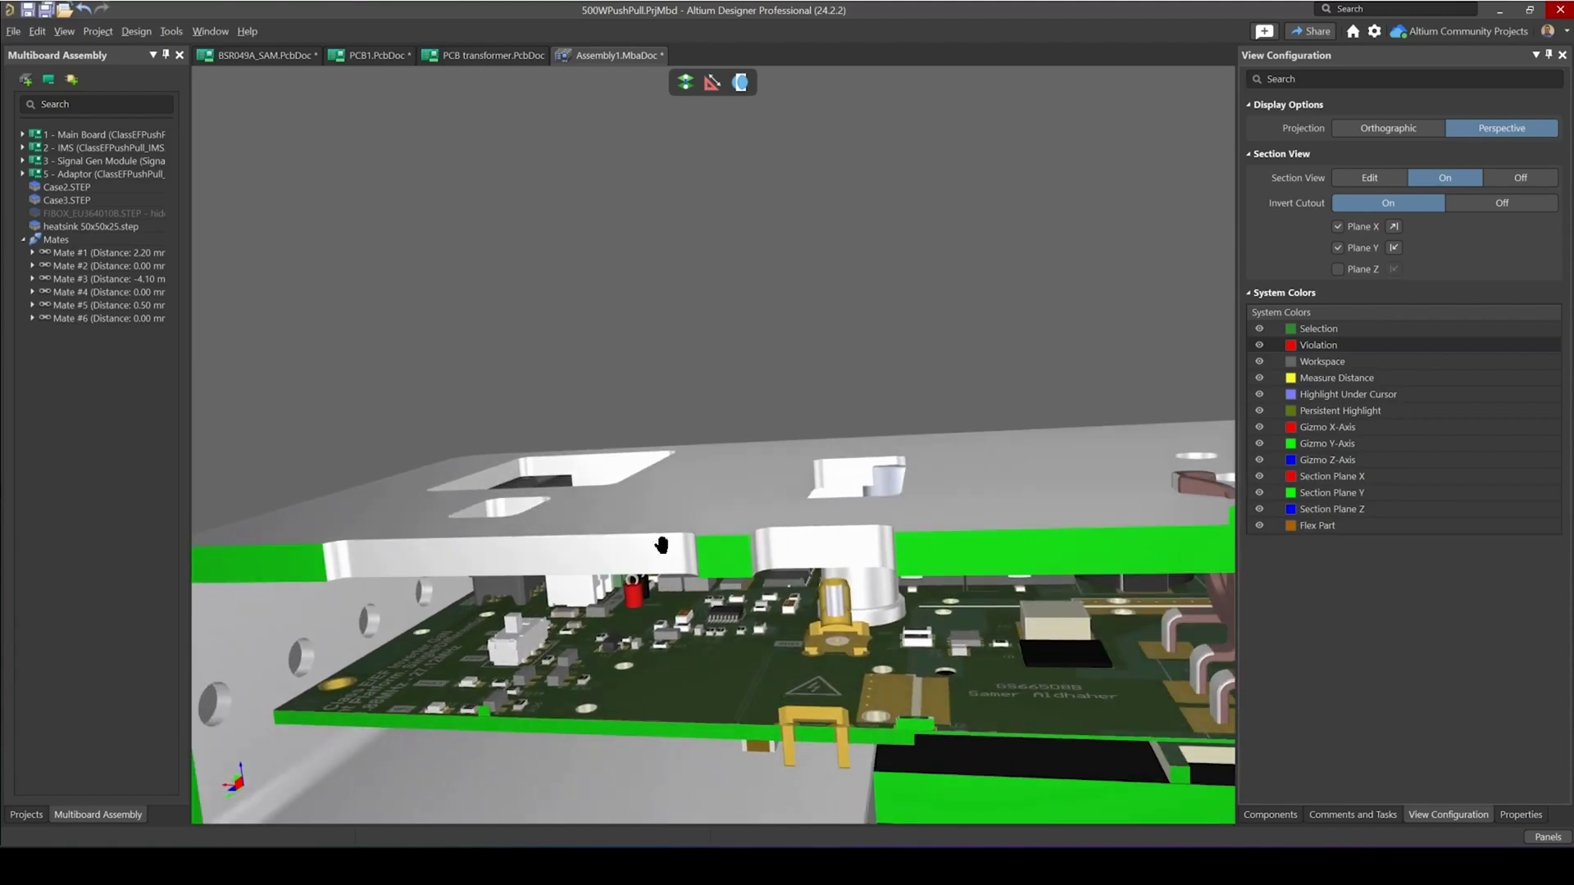
pyautogui.moveTo(699, 575); pyautogui.dragTo(520, 548, button='right')
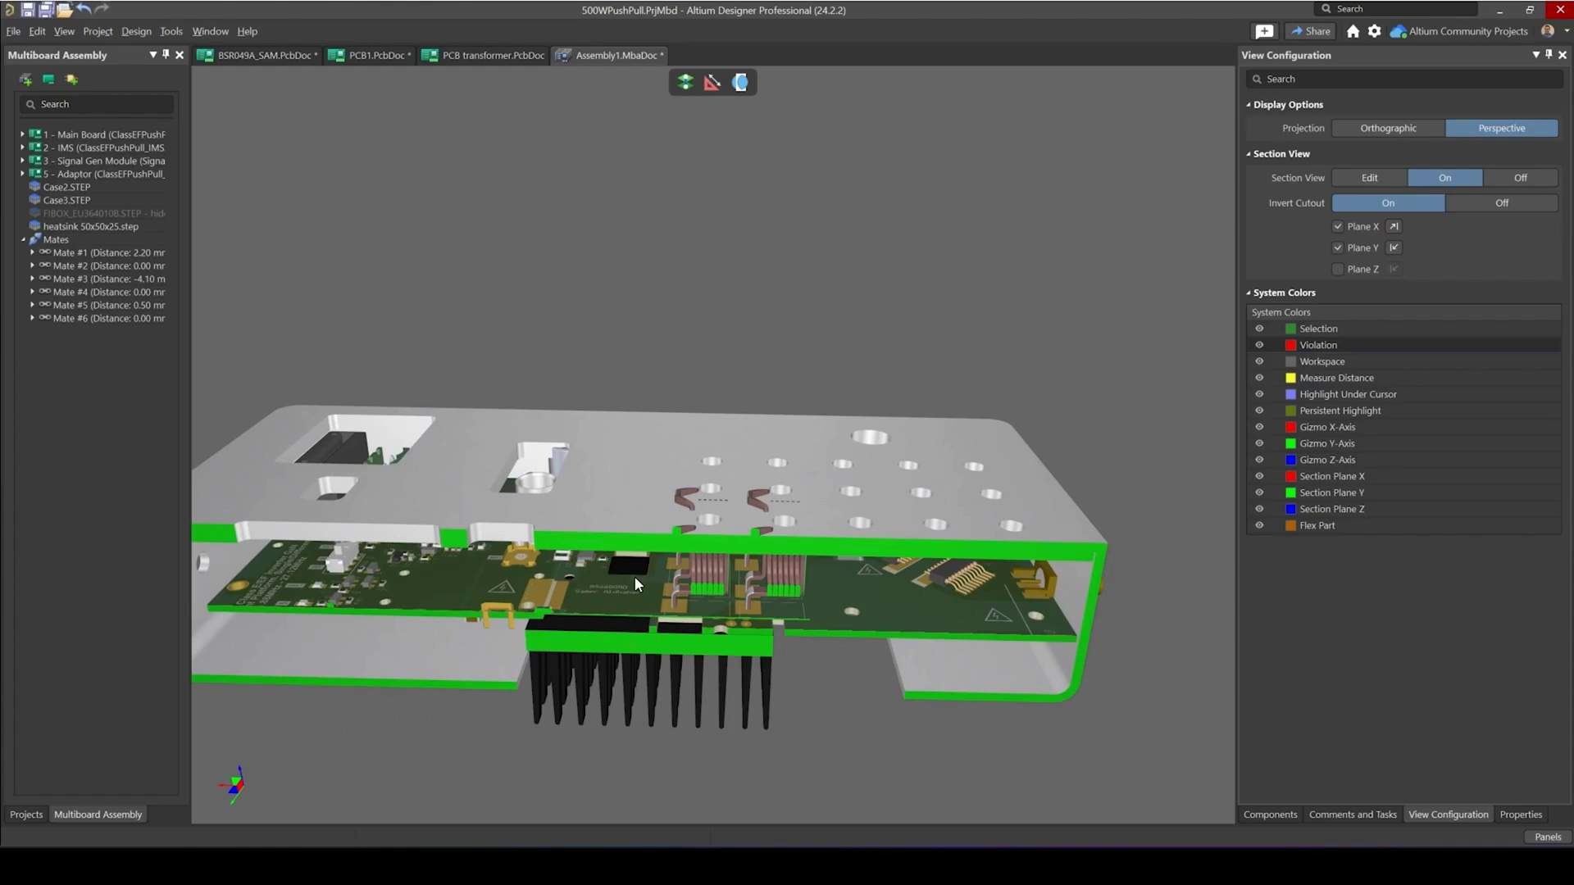
pyautogui.moveTo(635, 577); pyautogui.dragTo(726, 558, button='right')
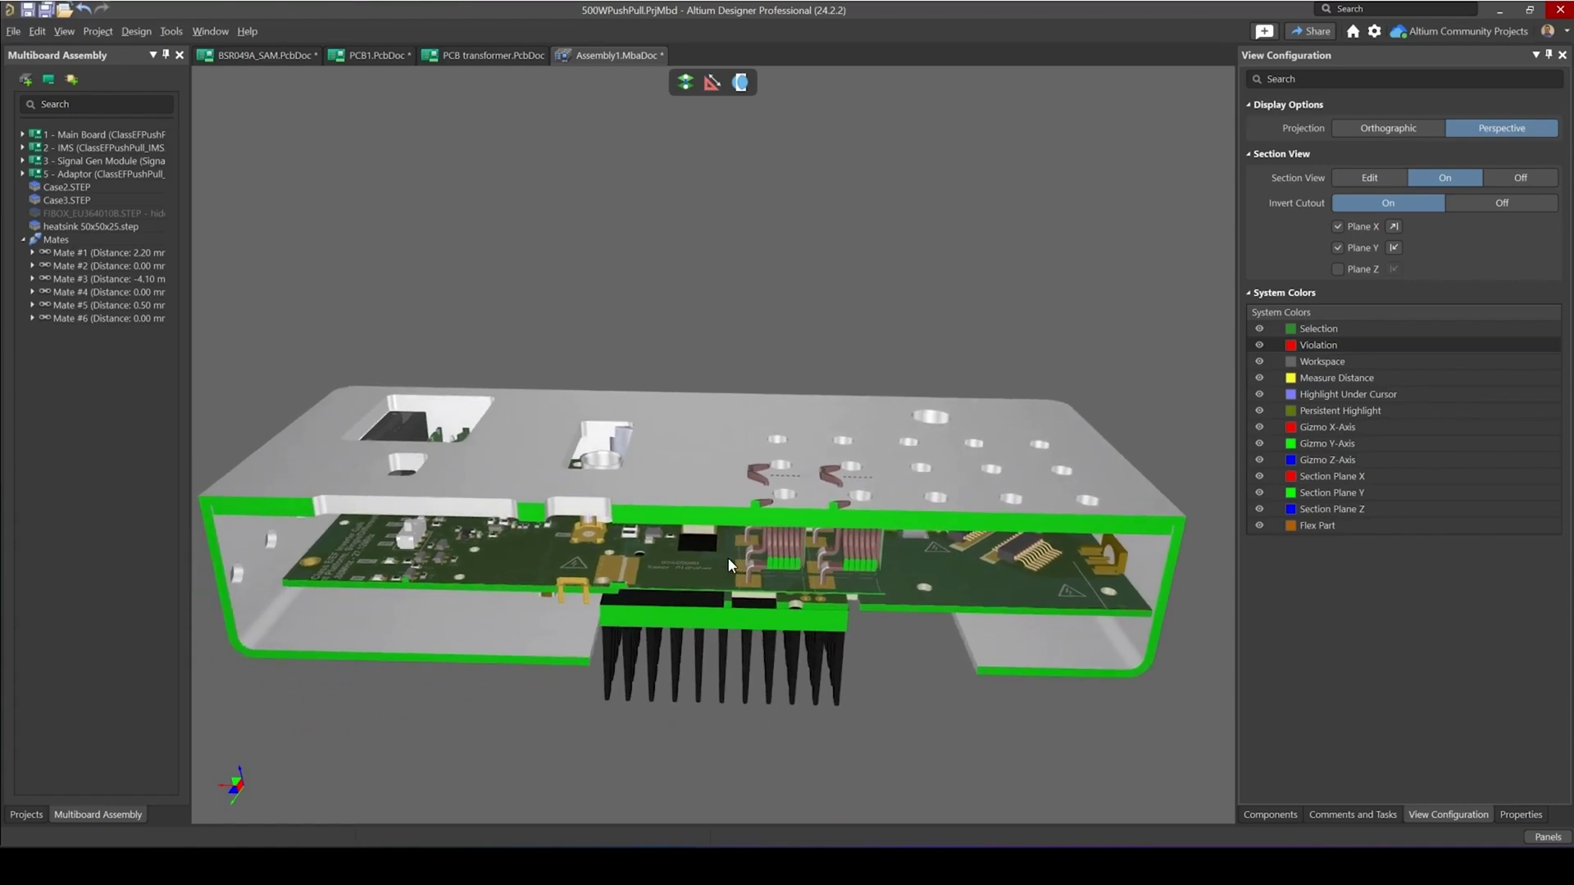